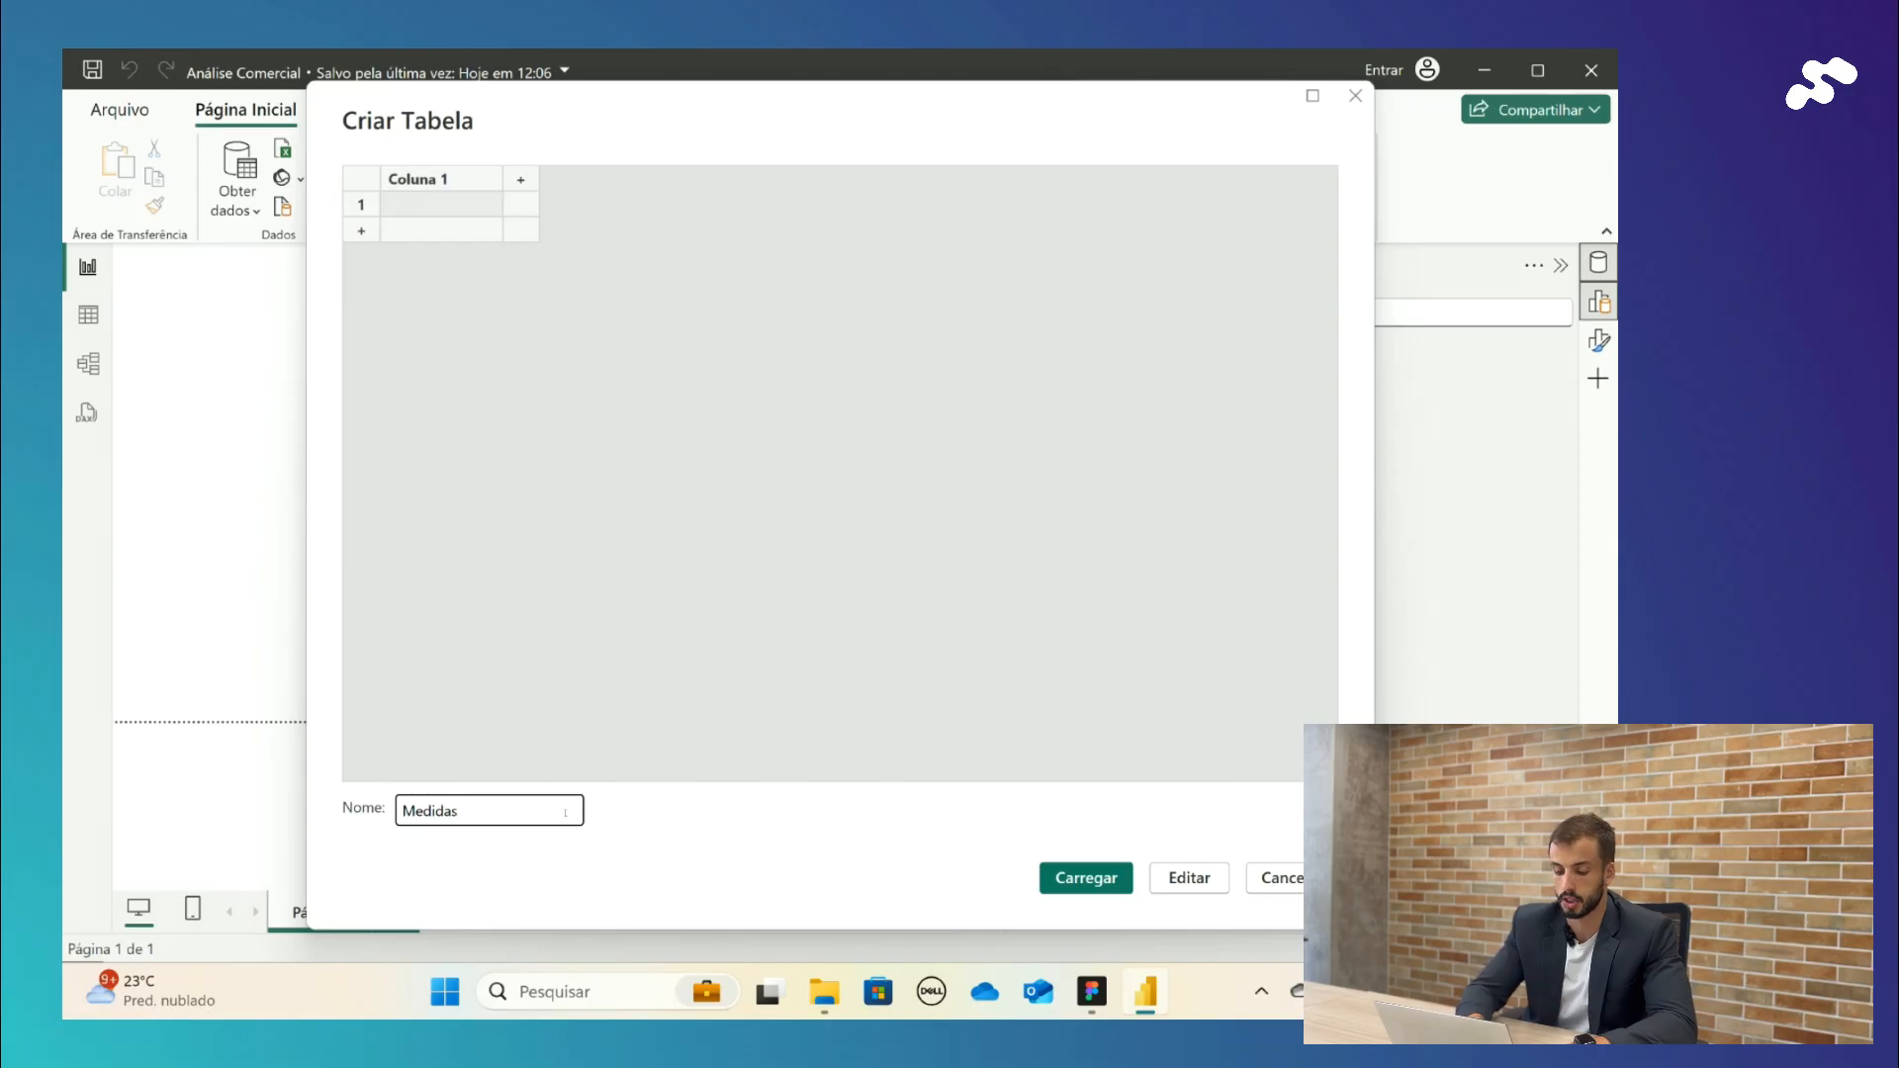
# - Load the new manually entered table named Medidas into the model
pyautogui.press('XF86MonBrightnessUp')
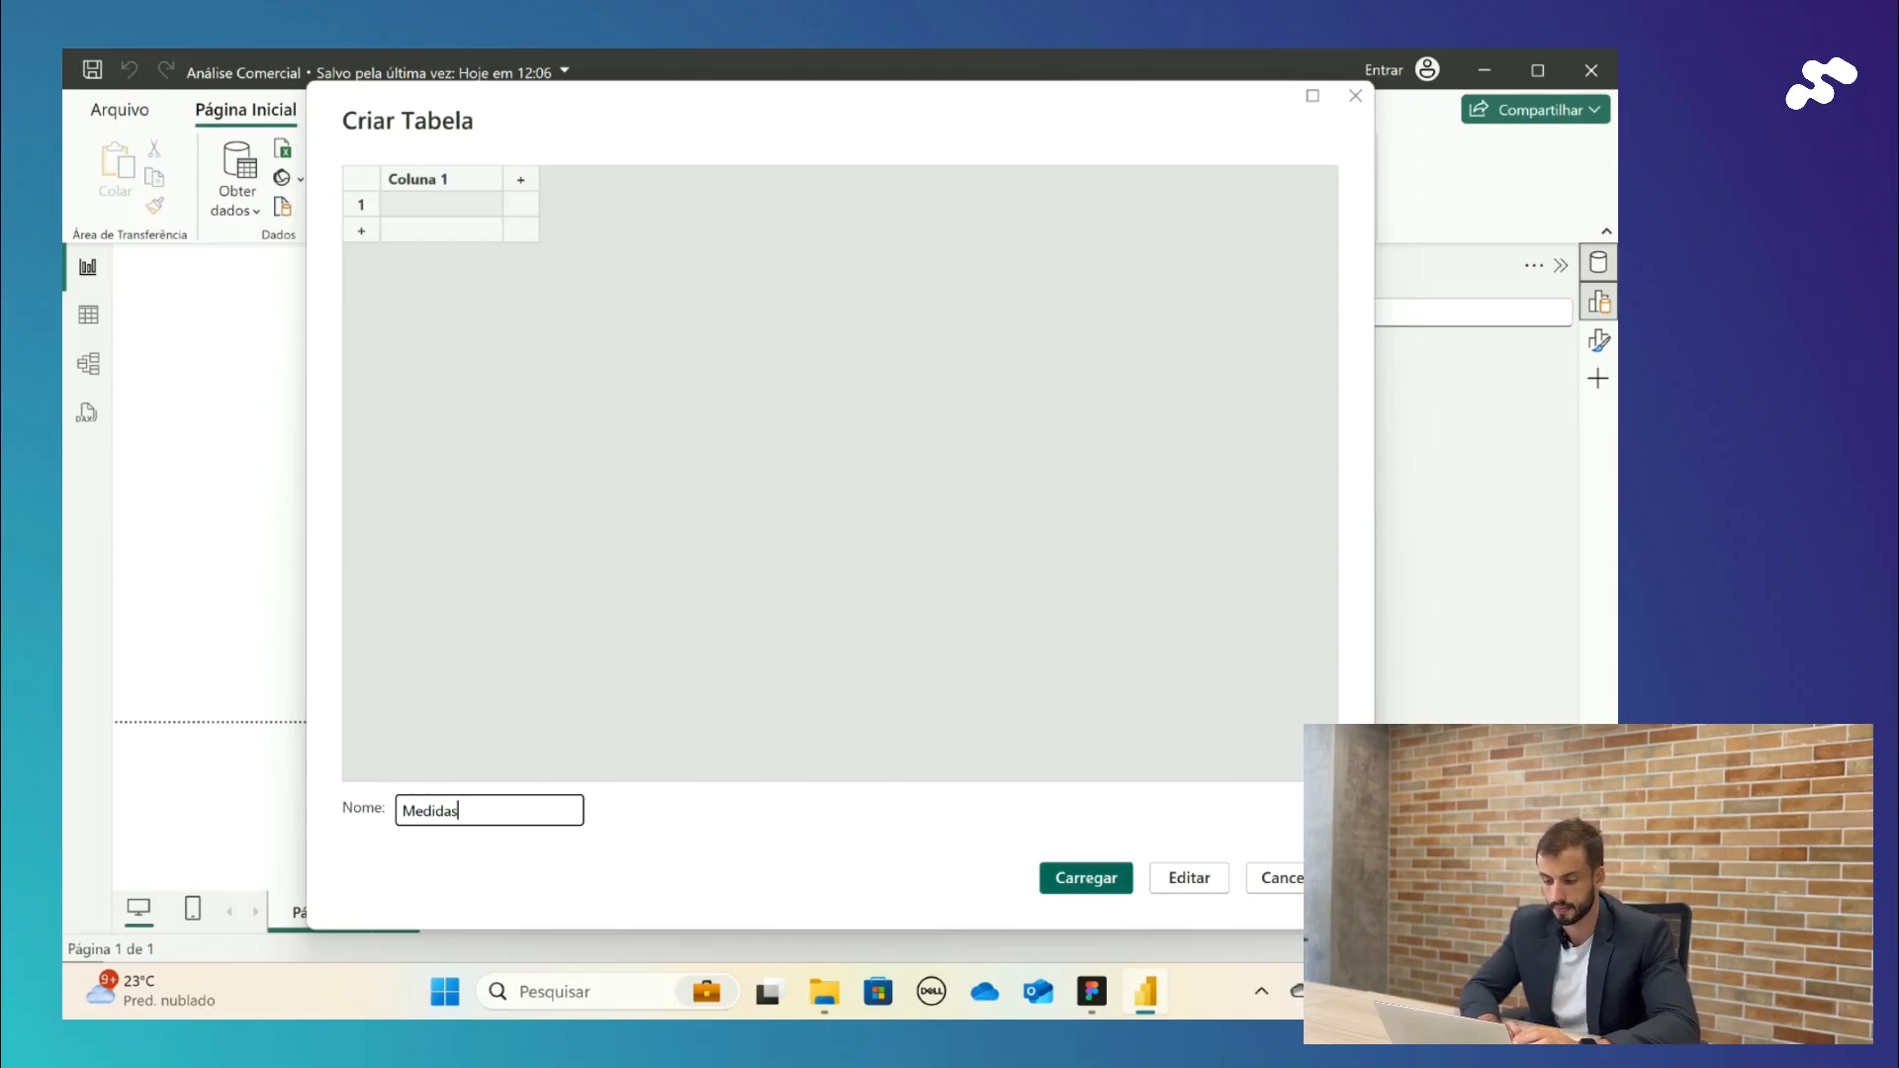
pyautogui.click(1094, 878)
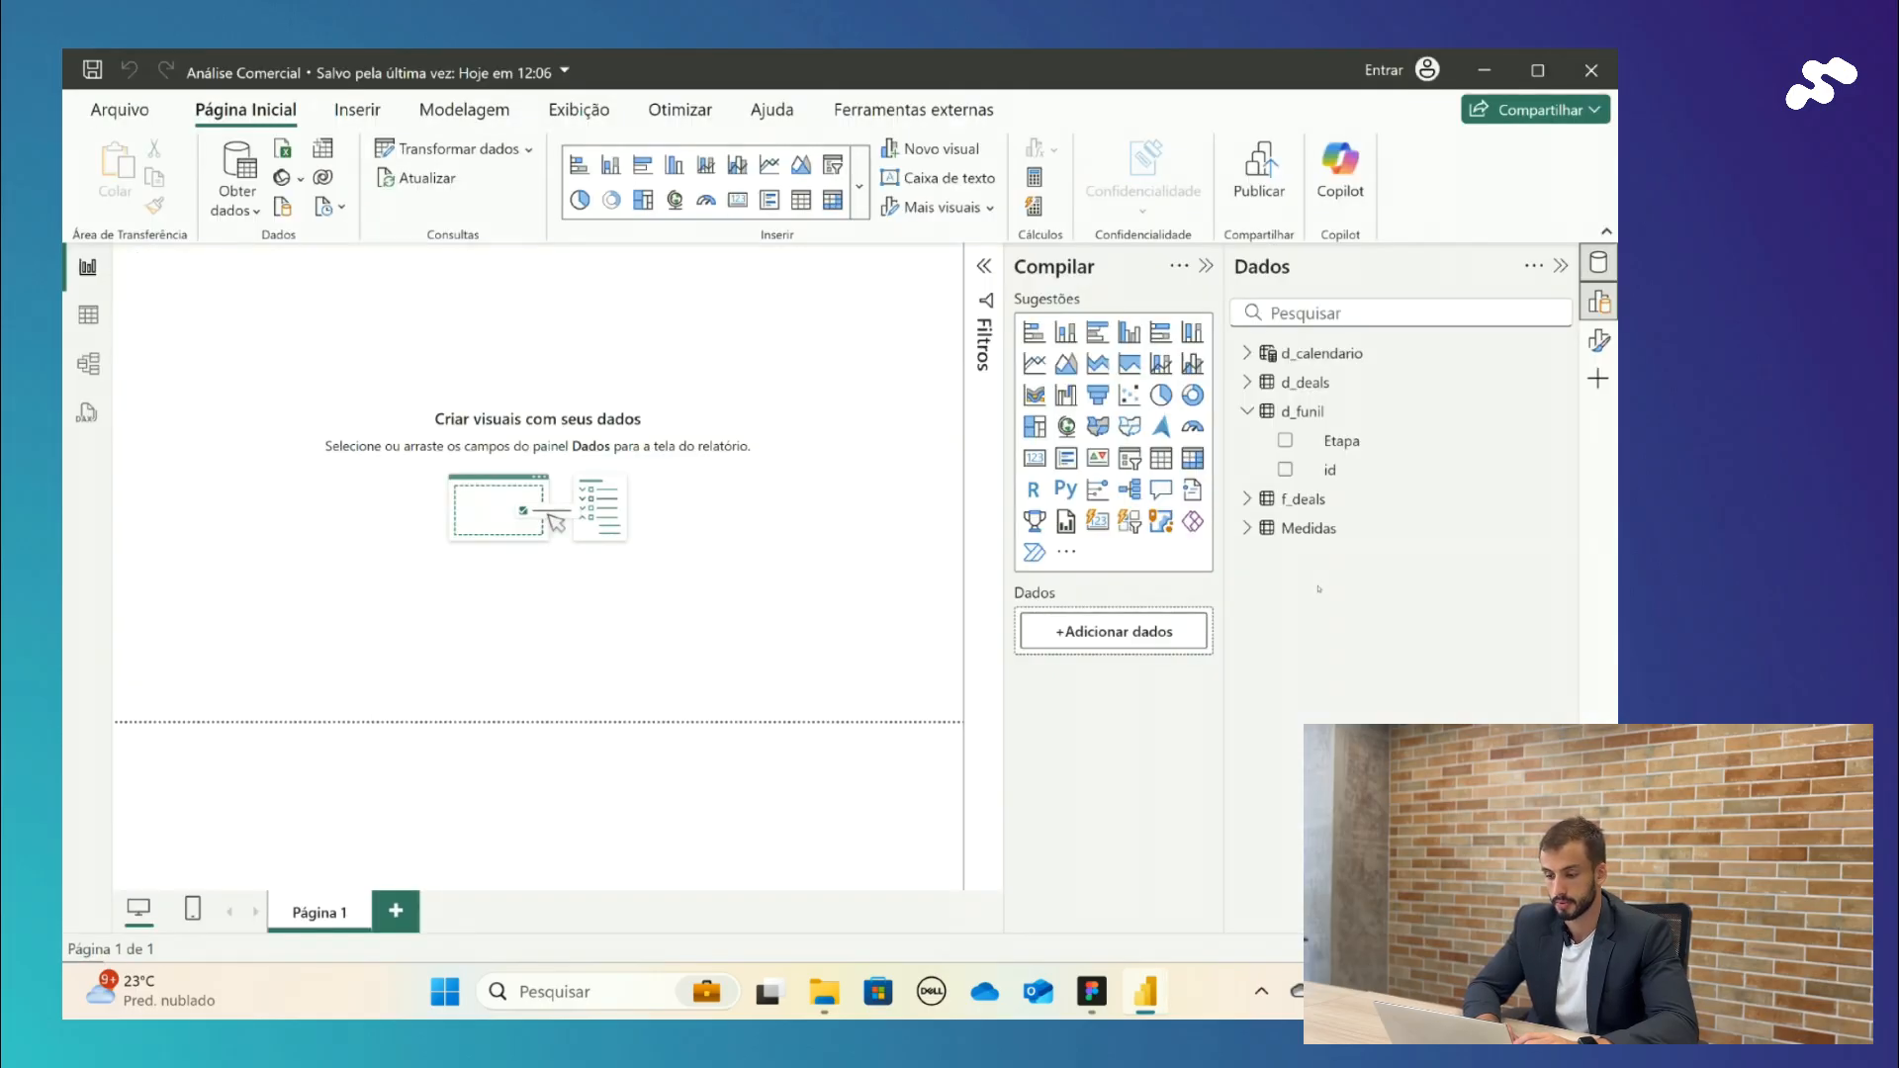
# - Start a new measure in the Medidas table and enlarge the formula text for easier reading
pyautogui.click(1261, 534)
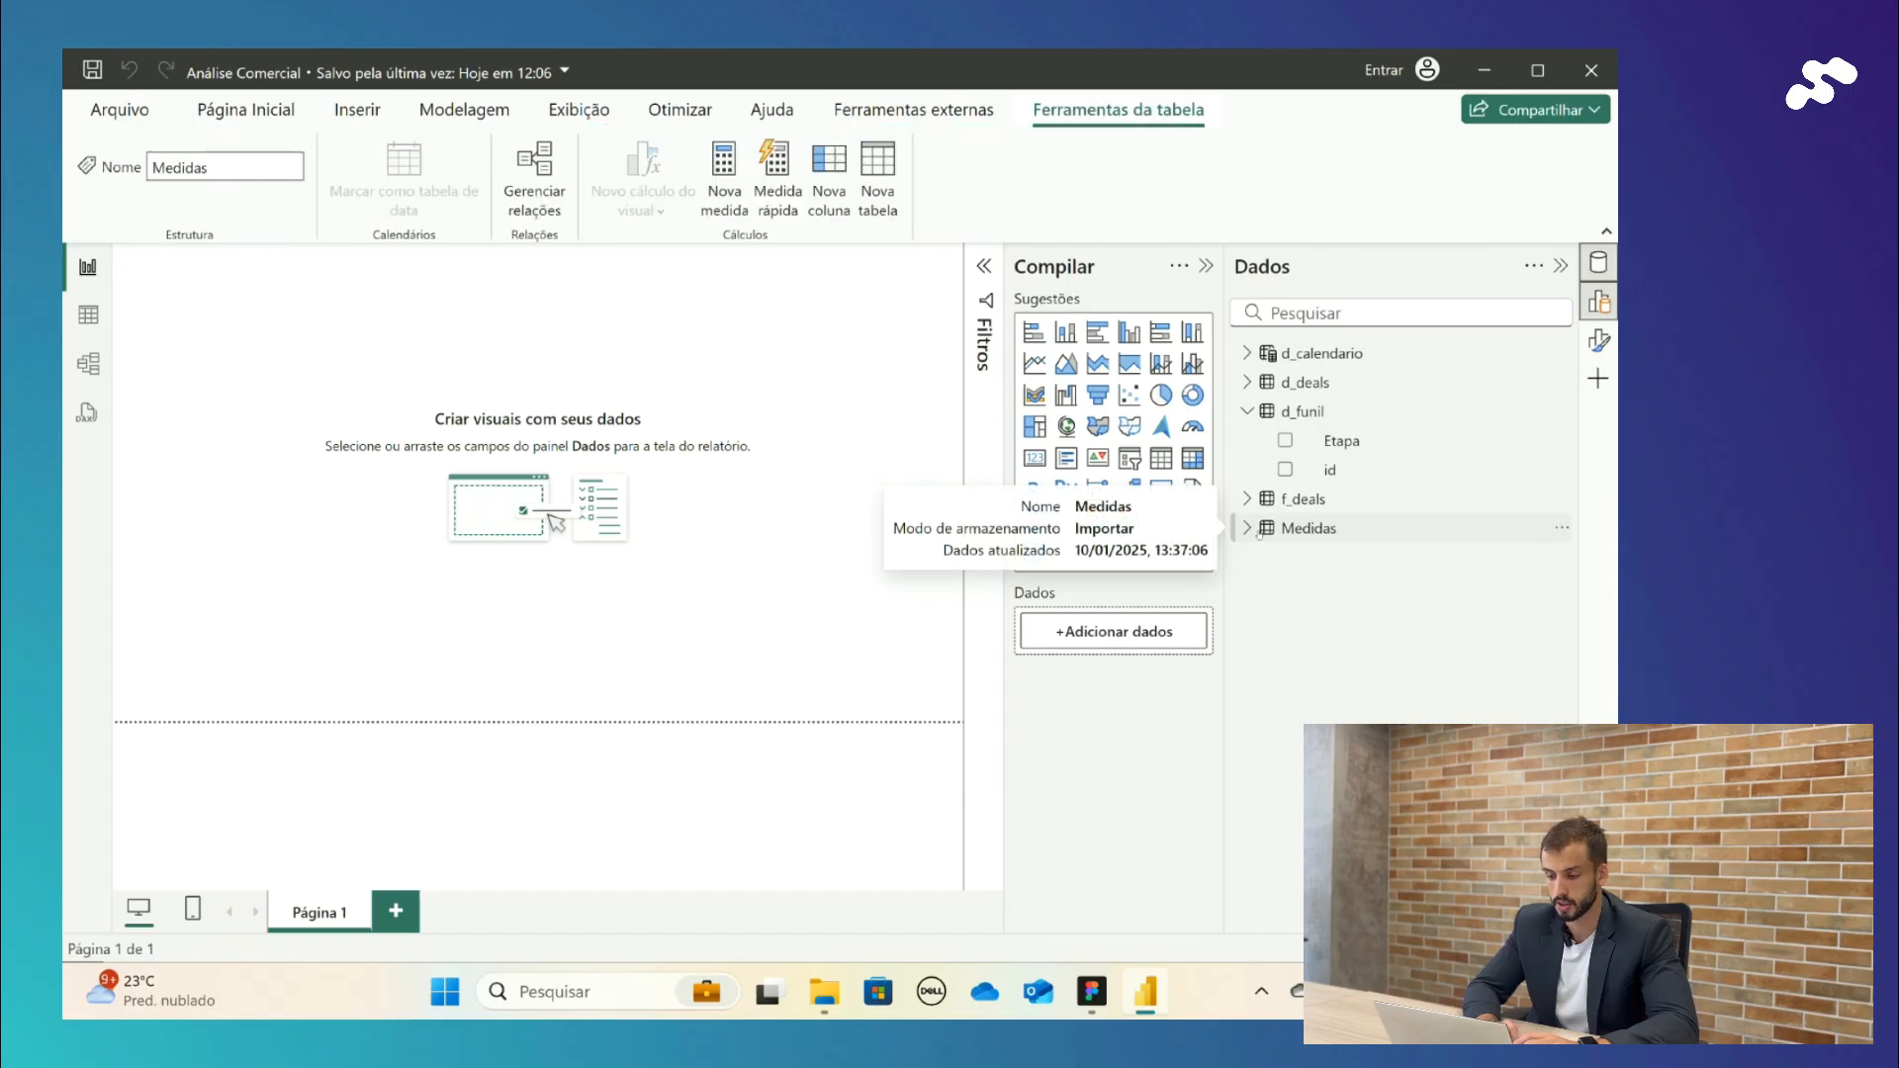
pyautogui.click(1247, 528)
pyautogui.rightClick(1351, 560)
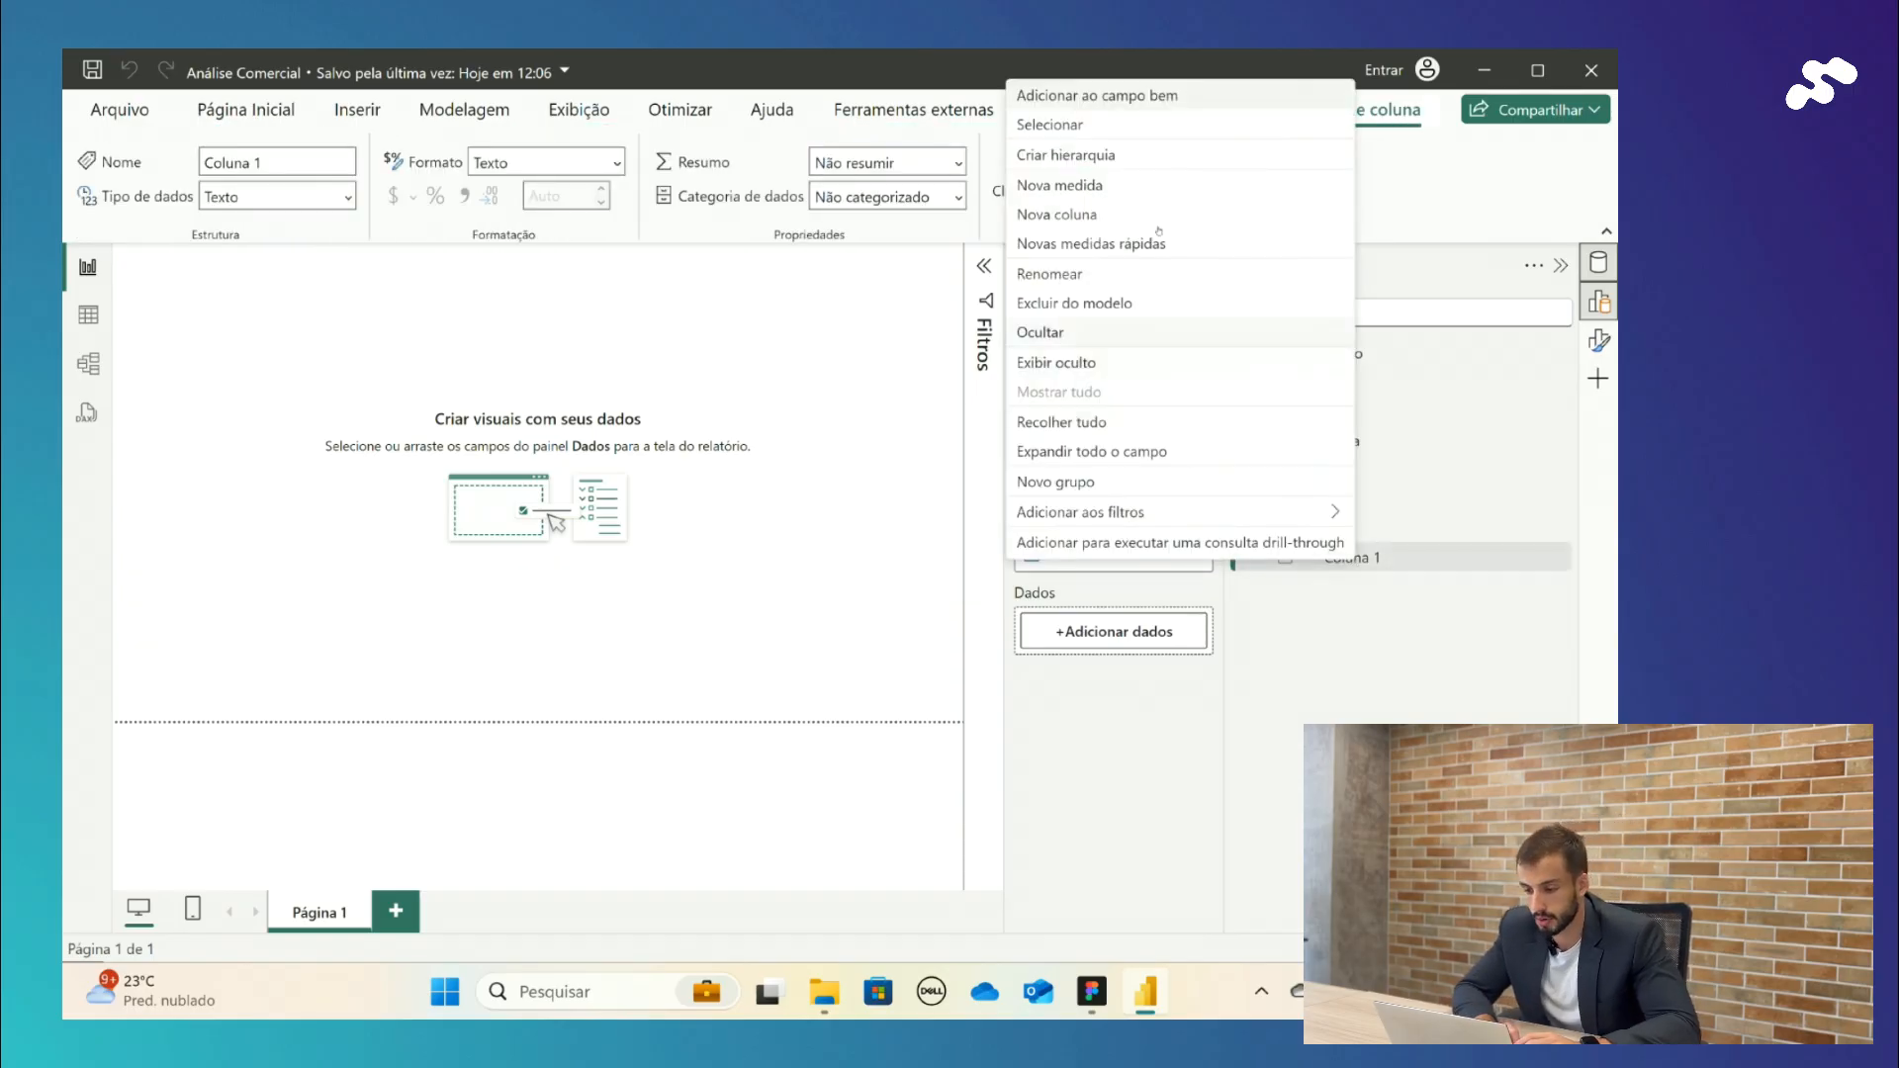
pyautogui.click(1137, 185)
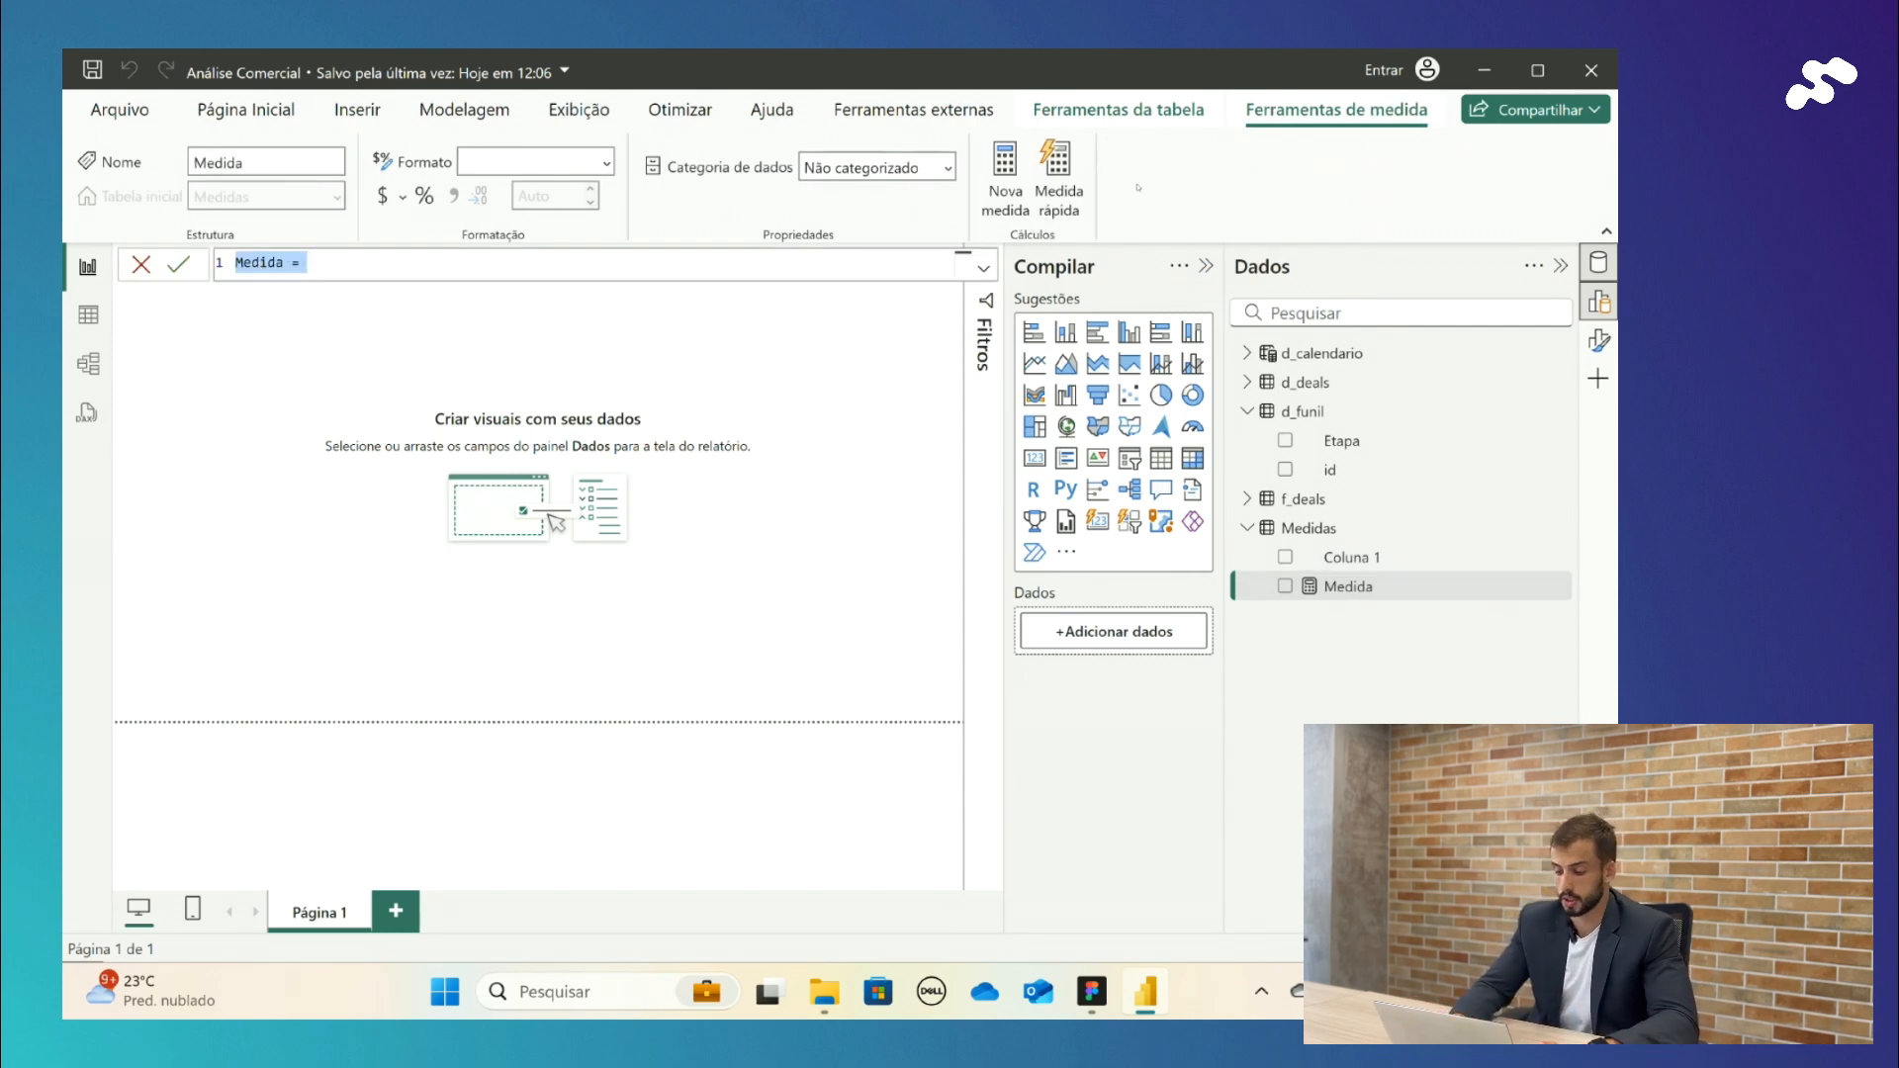
pyautogui.hotkey('ctrl', '+')
pyautogui.hotkey('ctrl', '+')
pyautogui.hotkey('ctrl', '+')
pyautogui.hotkey('ctrl', '+')
pyautogui.hotkey('ctrl', '+')
pyautogui.hotkey('ctrl', '+')
pyautogui.hotkey('ctrl', '+')
pyautogui.hotkey('ctrl', '+')
pyautogui.hotkey('ctrl', '+')
pyautogui.hotkey('ctrl', '+')
pyautogui.hotkey('ctrl', '+')
pyautogui.hotkey('ctrl', '+')
pyautogui.hotkey('ctrl', '+')
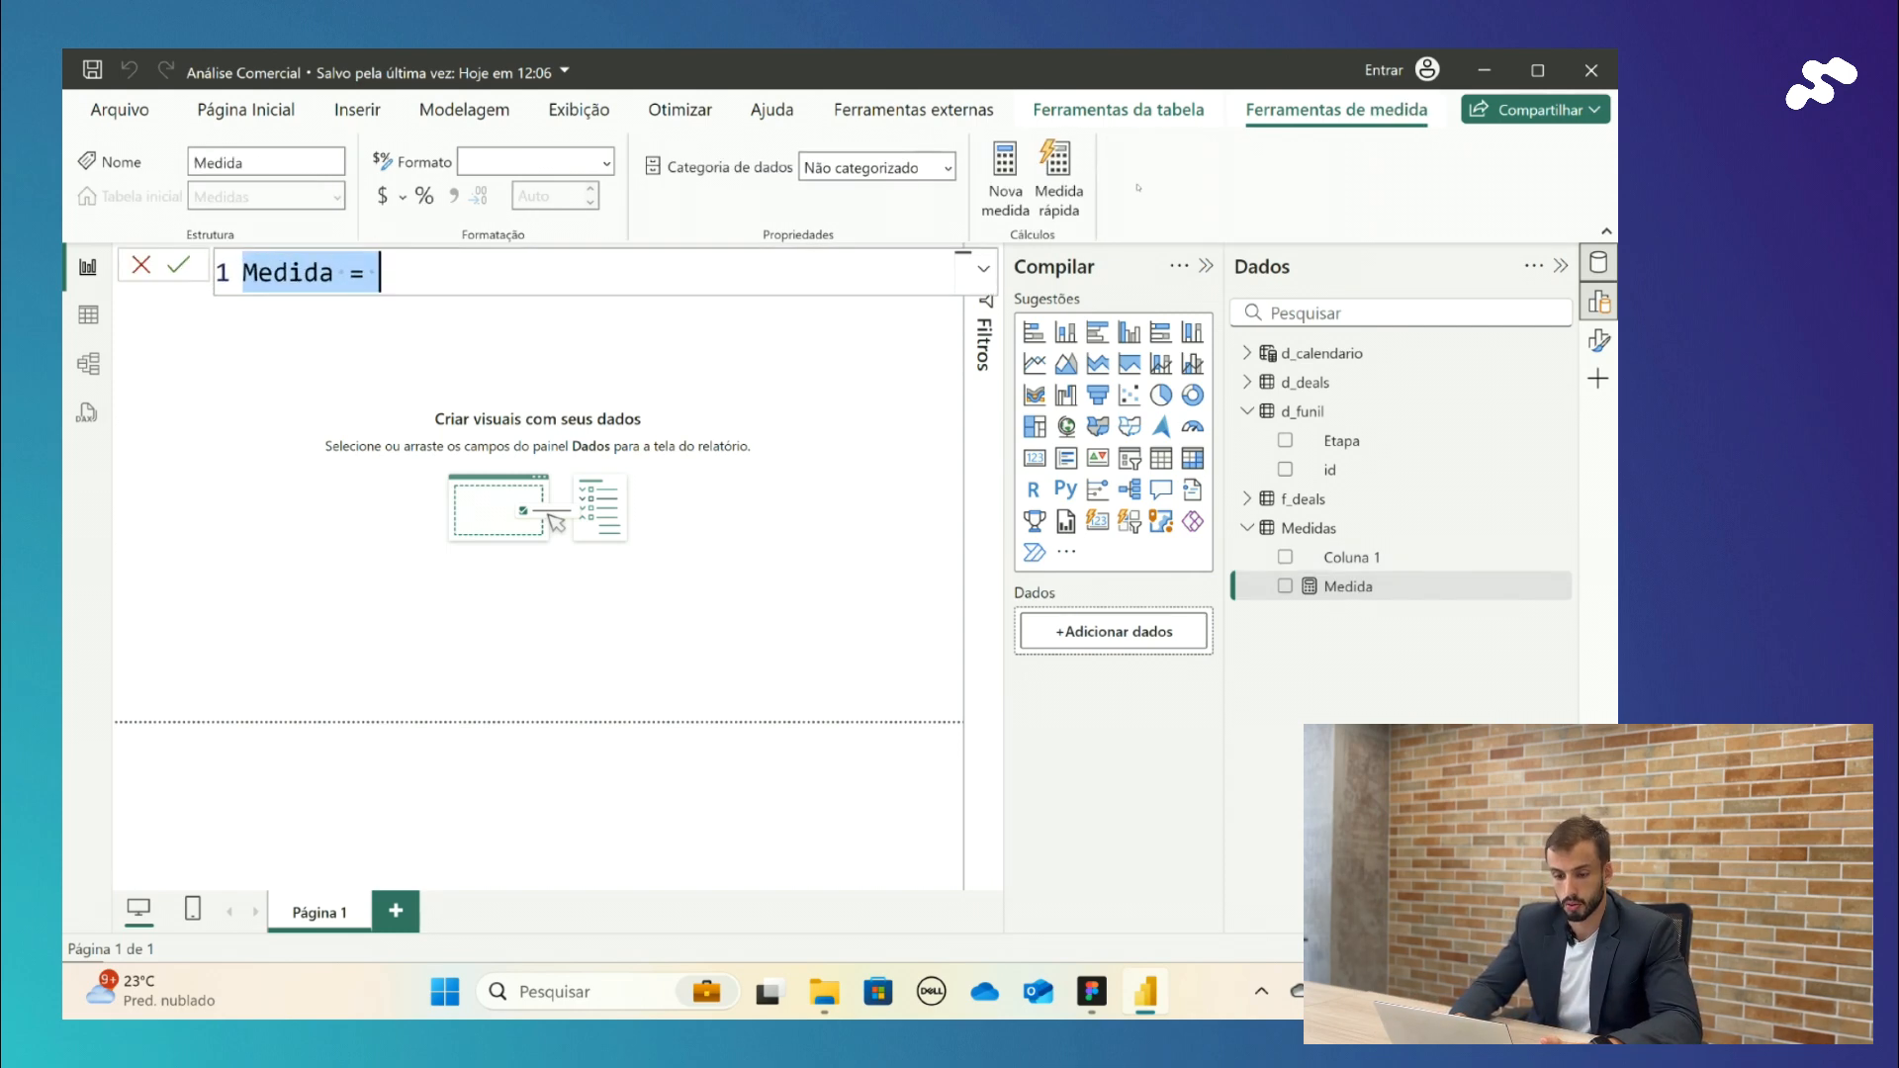
pyautogui.hotkey('ctrl', '+')
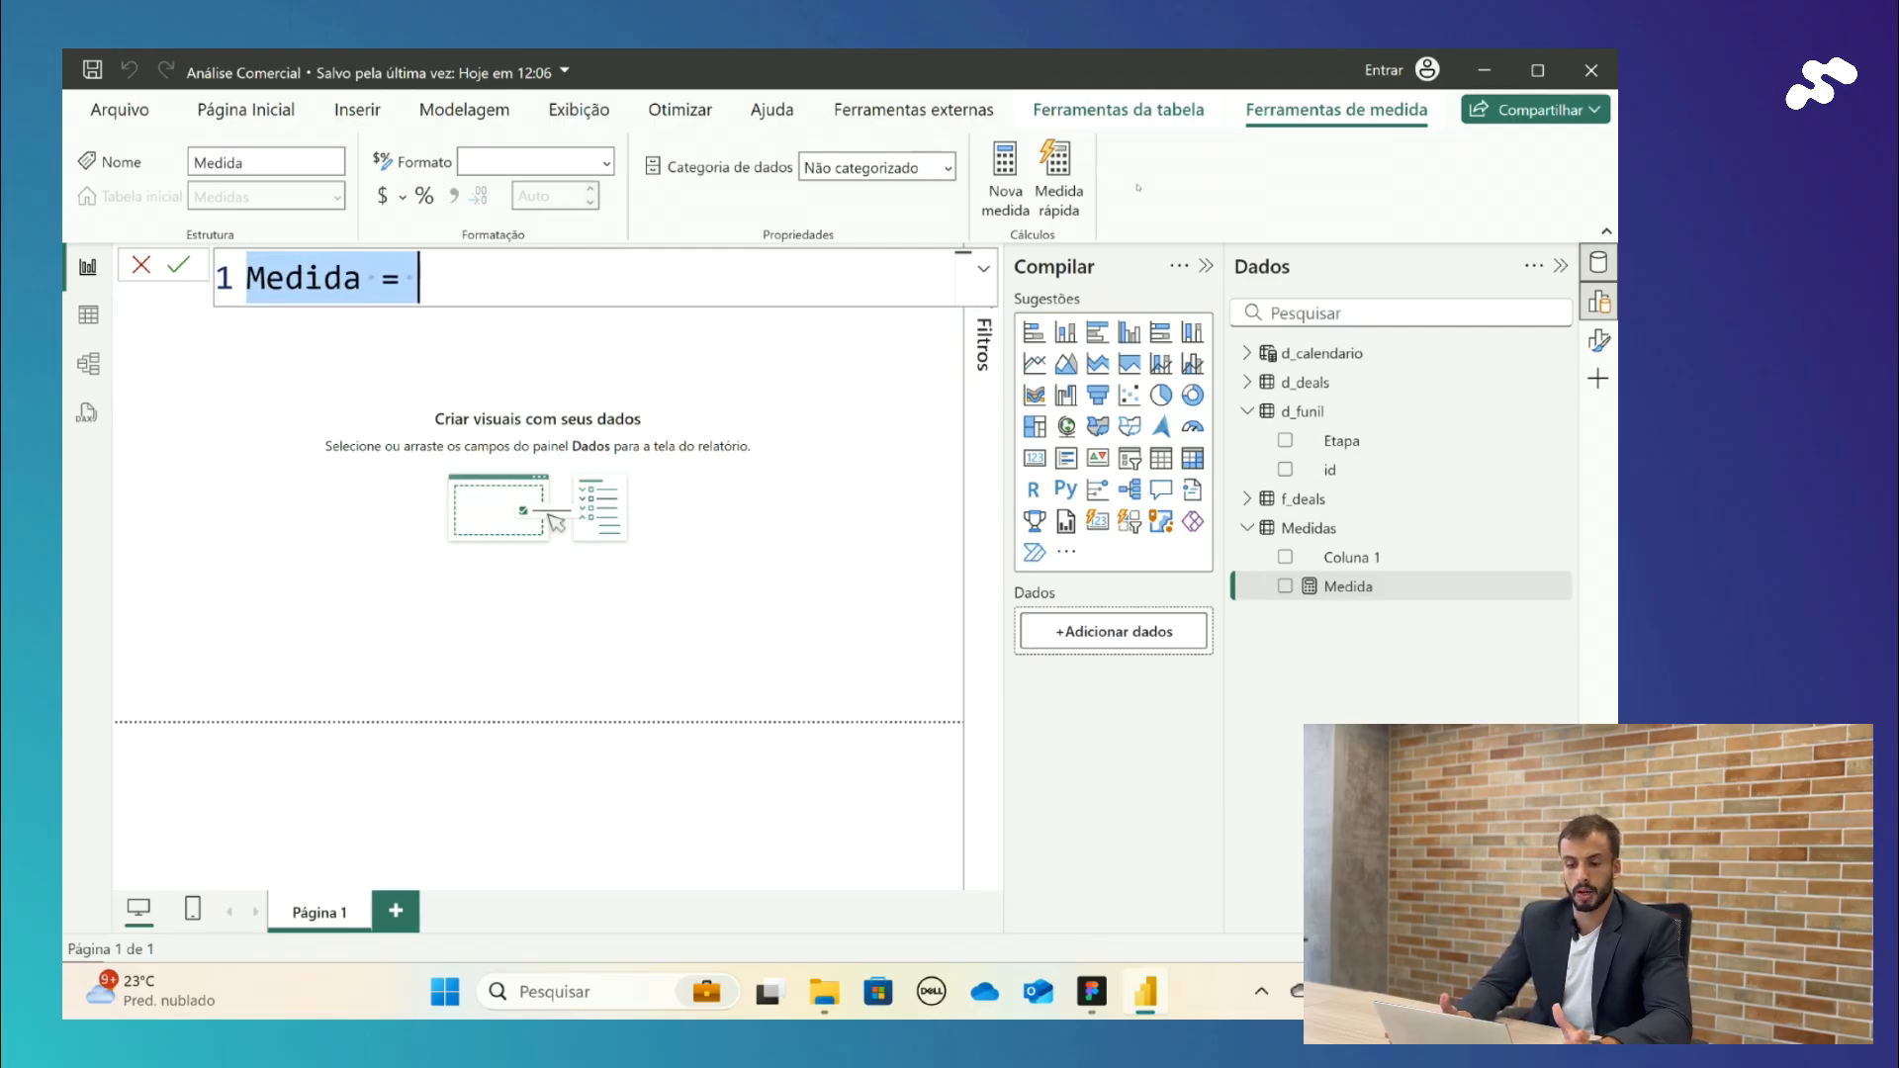
# - Name the measure Negociações and begin its formula with the DISTINCTCOUNT function
pyautogui.write('Negoci')
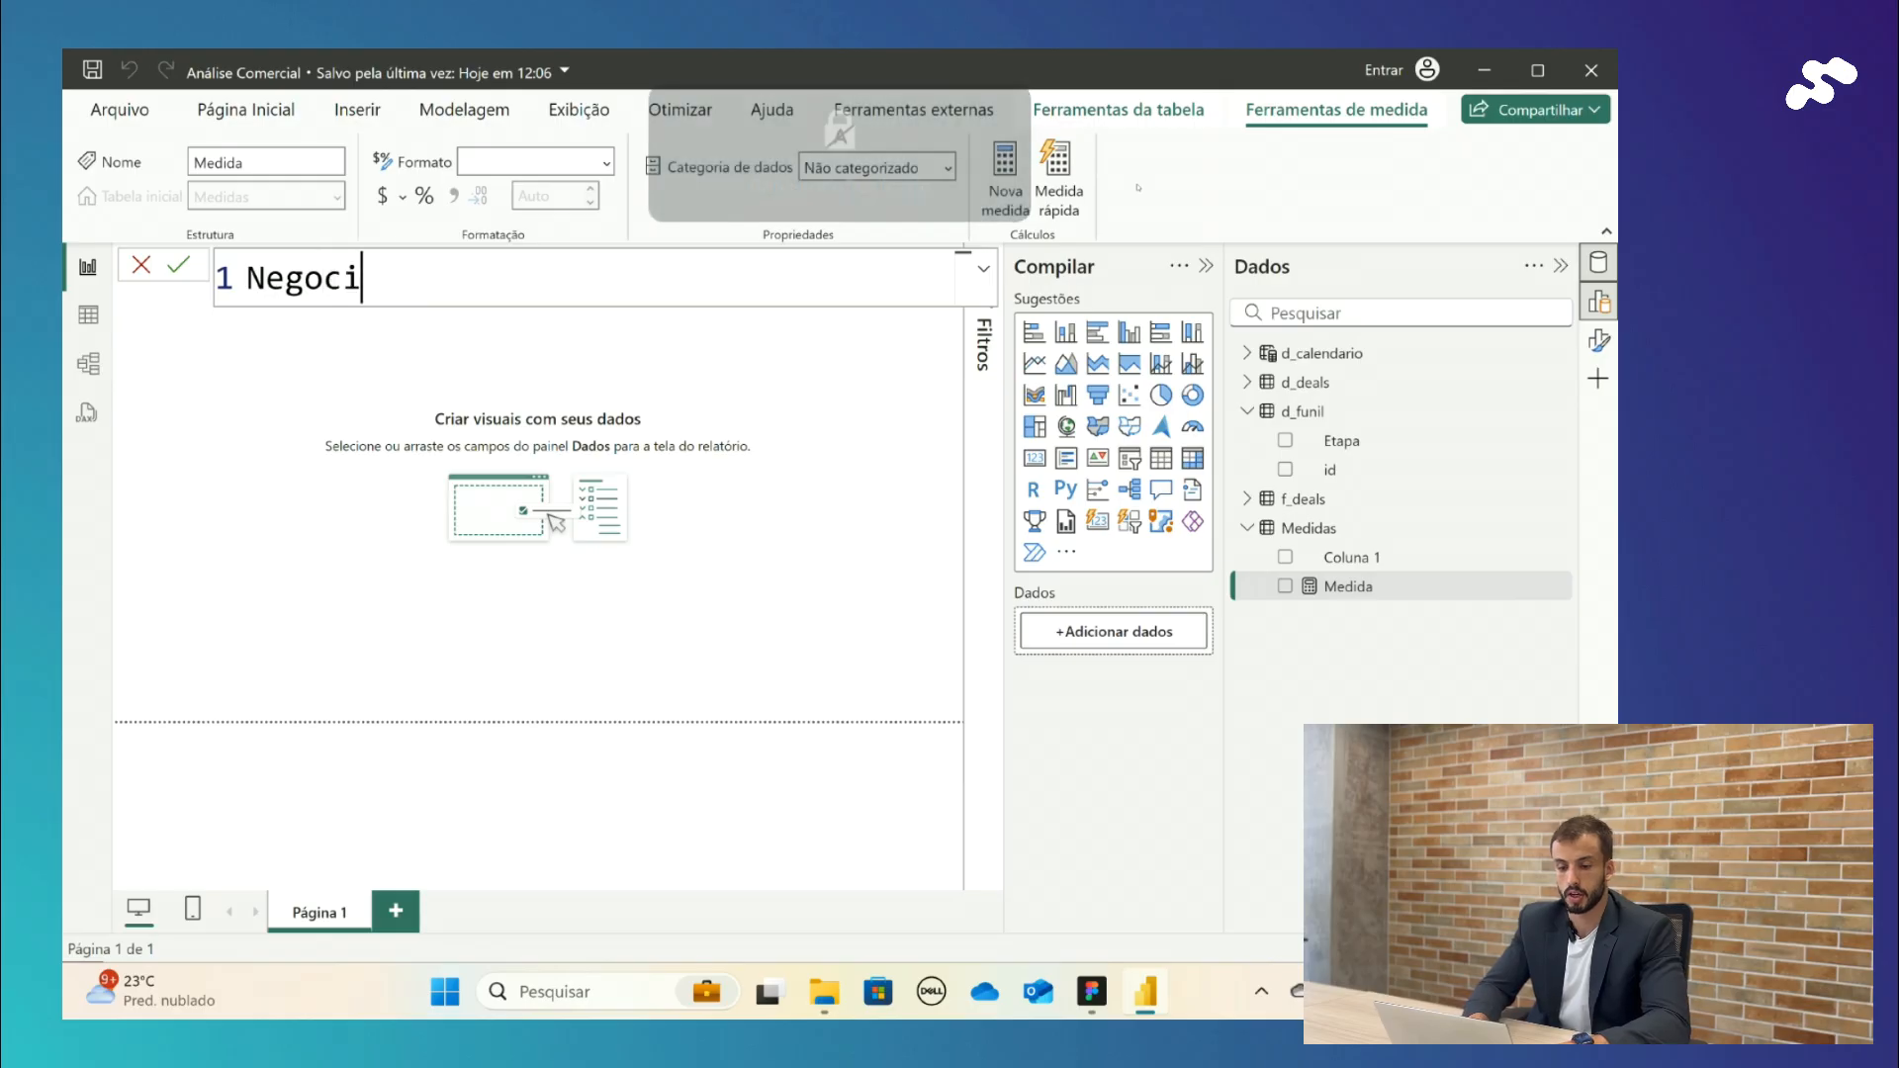
pyautogui.write('ações =')
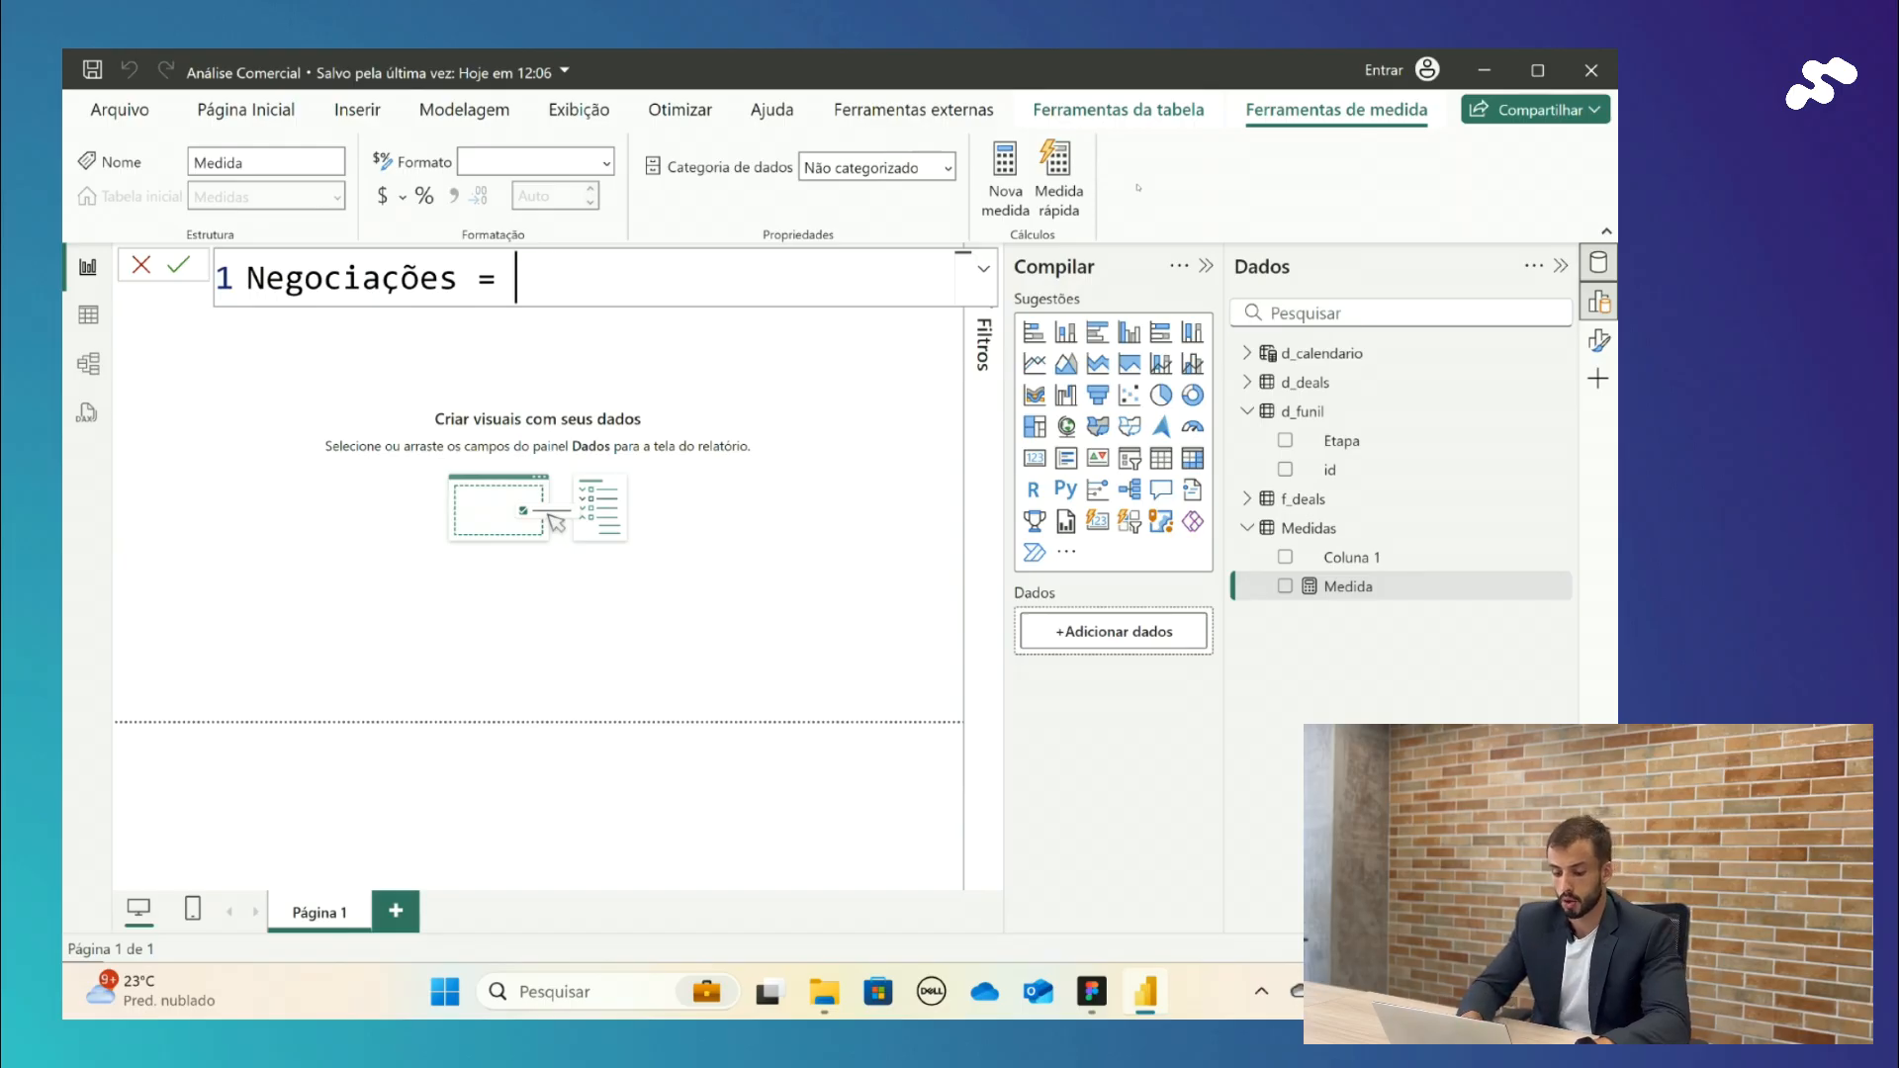
pyautogui.write('dis')
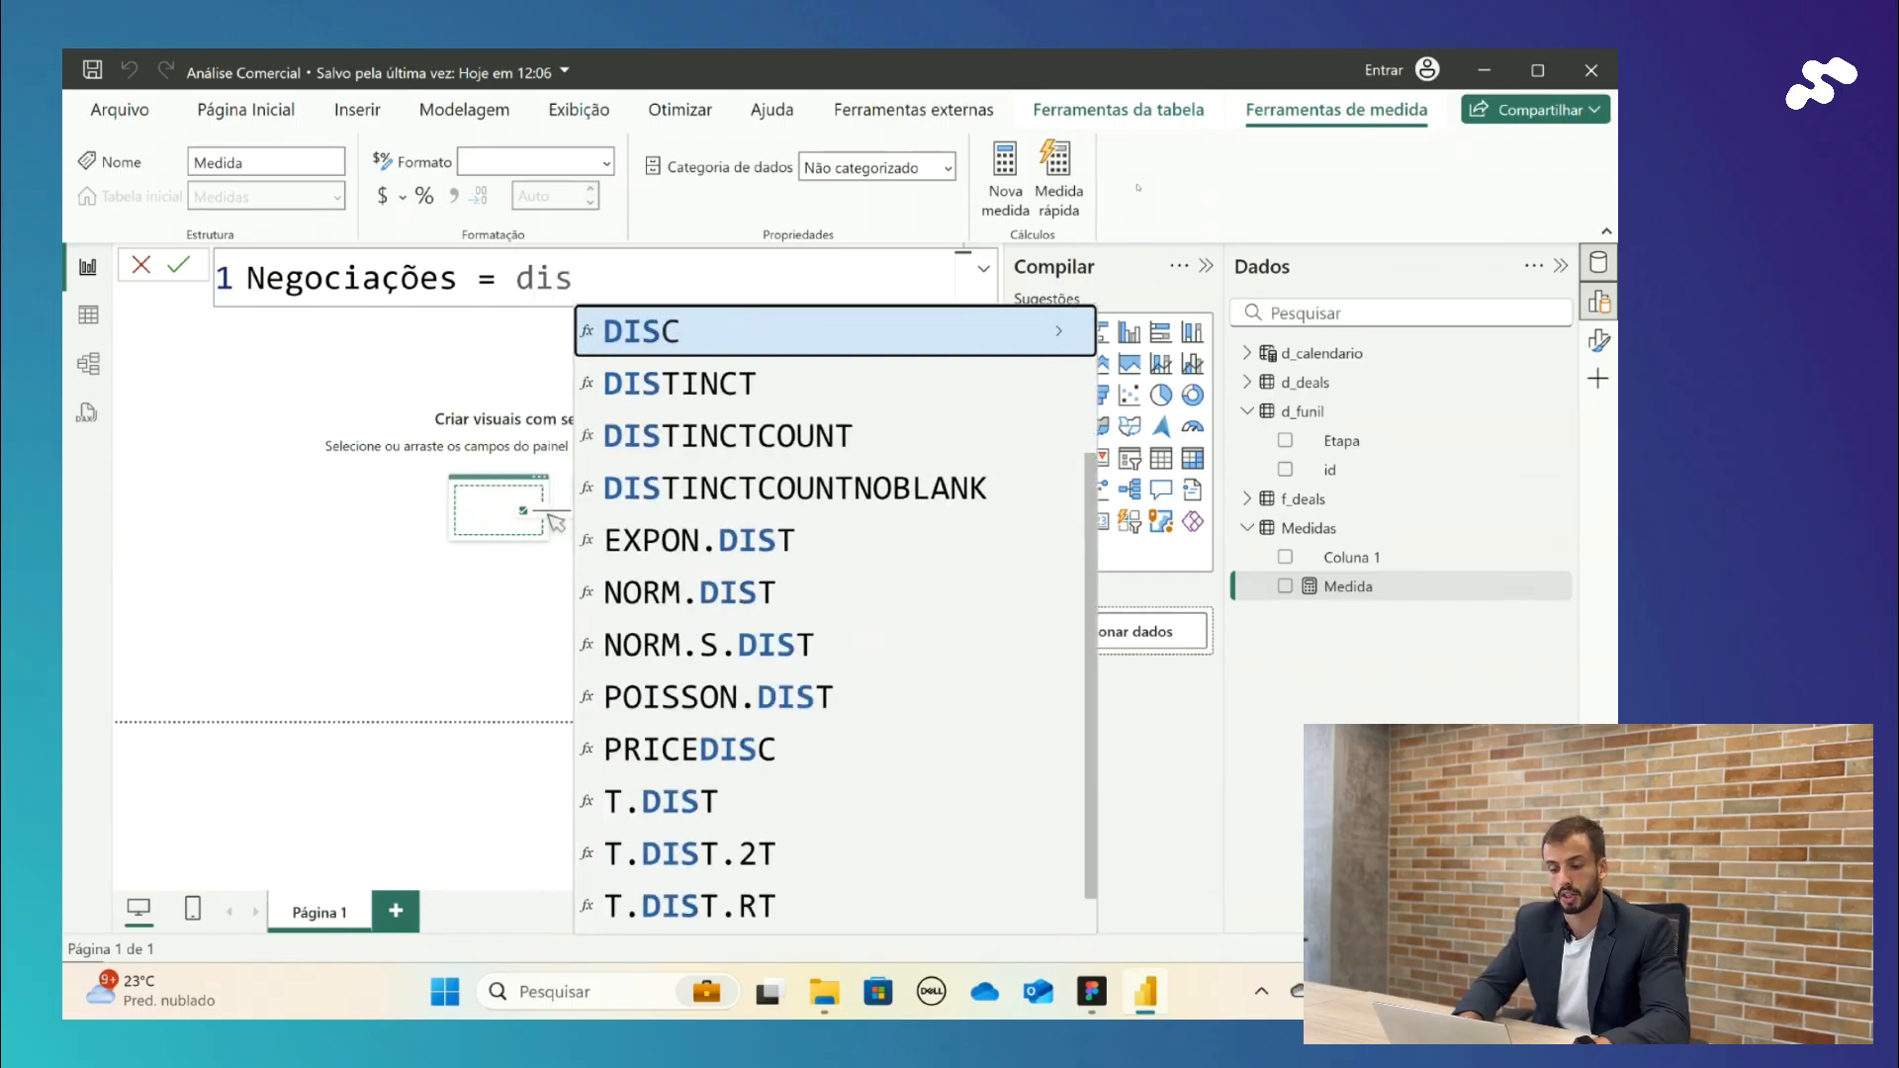
pyautogui.press('Down')
pyautogui.press('Down')
pyautogui.press('Tab')
# - Complete the distinct count with the column f_deals[id_negociacao] and commit the measure
pyautogui.press('capslock')
pyautogui.write('F_')
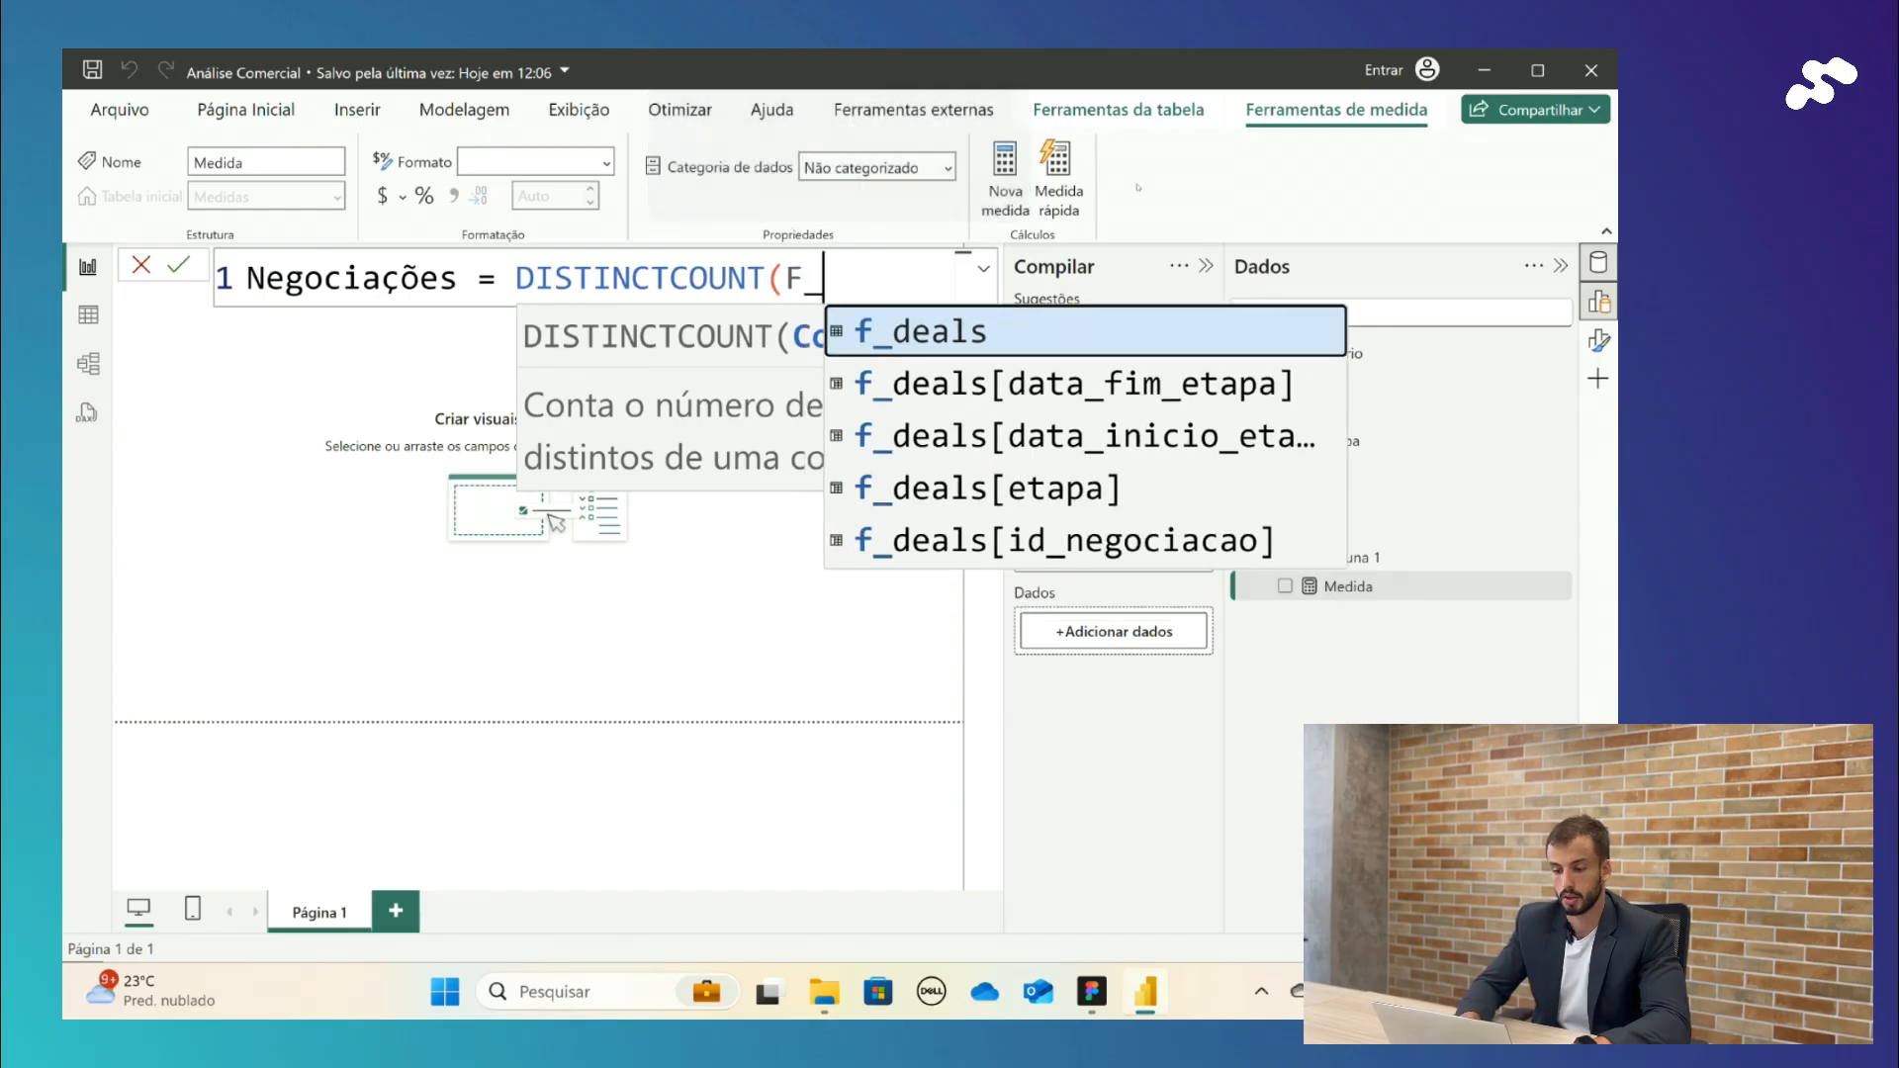
pyautogui.press('BackSpace')
pyautogui.press('BackSpace')
pyautogui.press('capslock')
pyautogui.write('f_')
pyautogui.press('Down')
pyautogui.press('Down')
pyautogui.press('Down')
pyautogui.press('Down')
pyautogui.press('Tab')
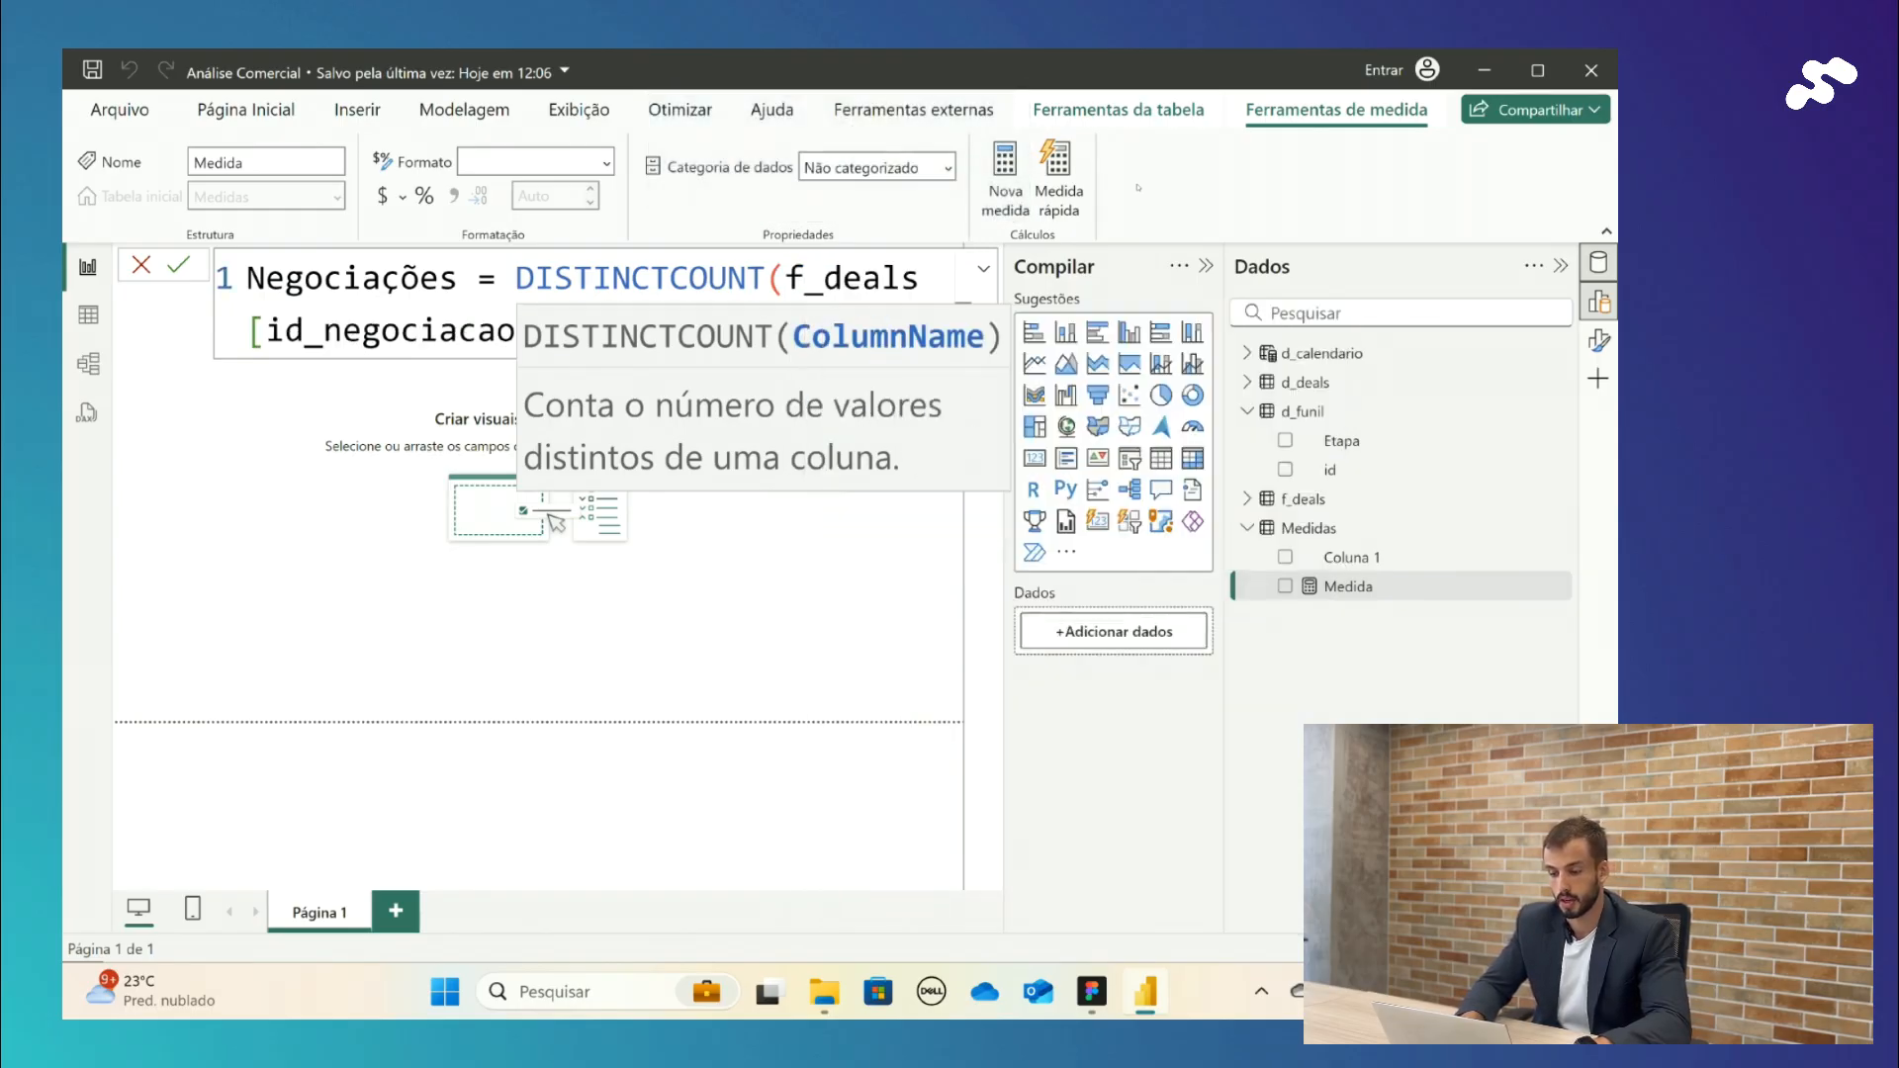
pyautogui.write(')')
pyautogui.press('Return')
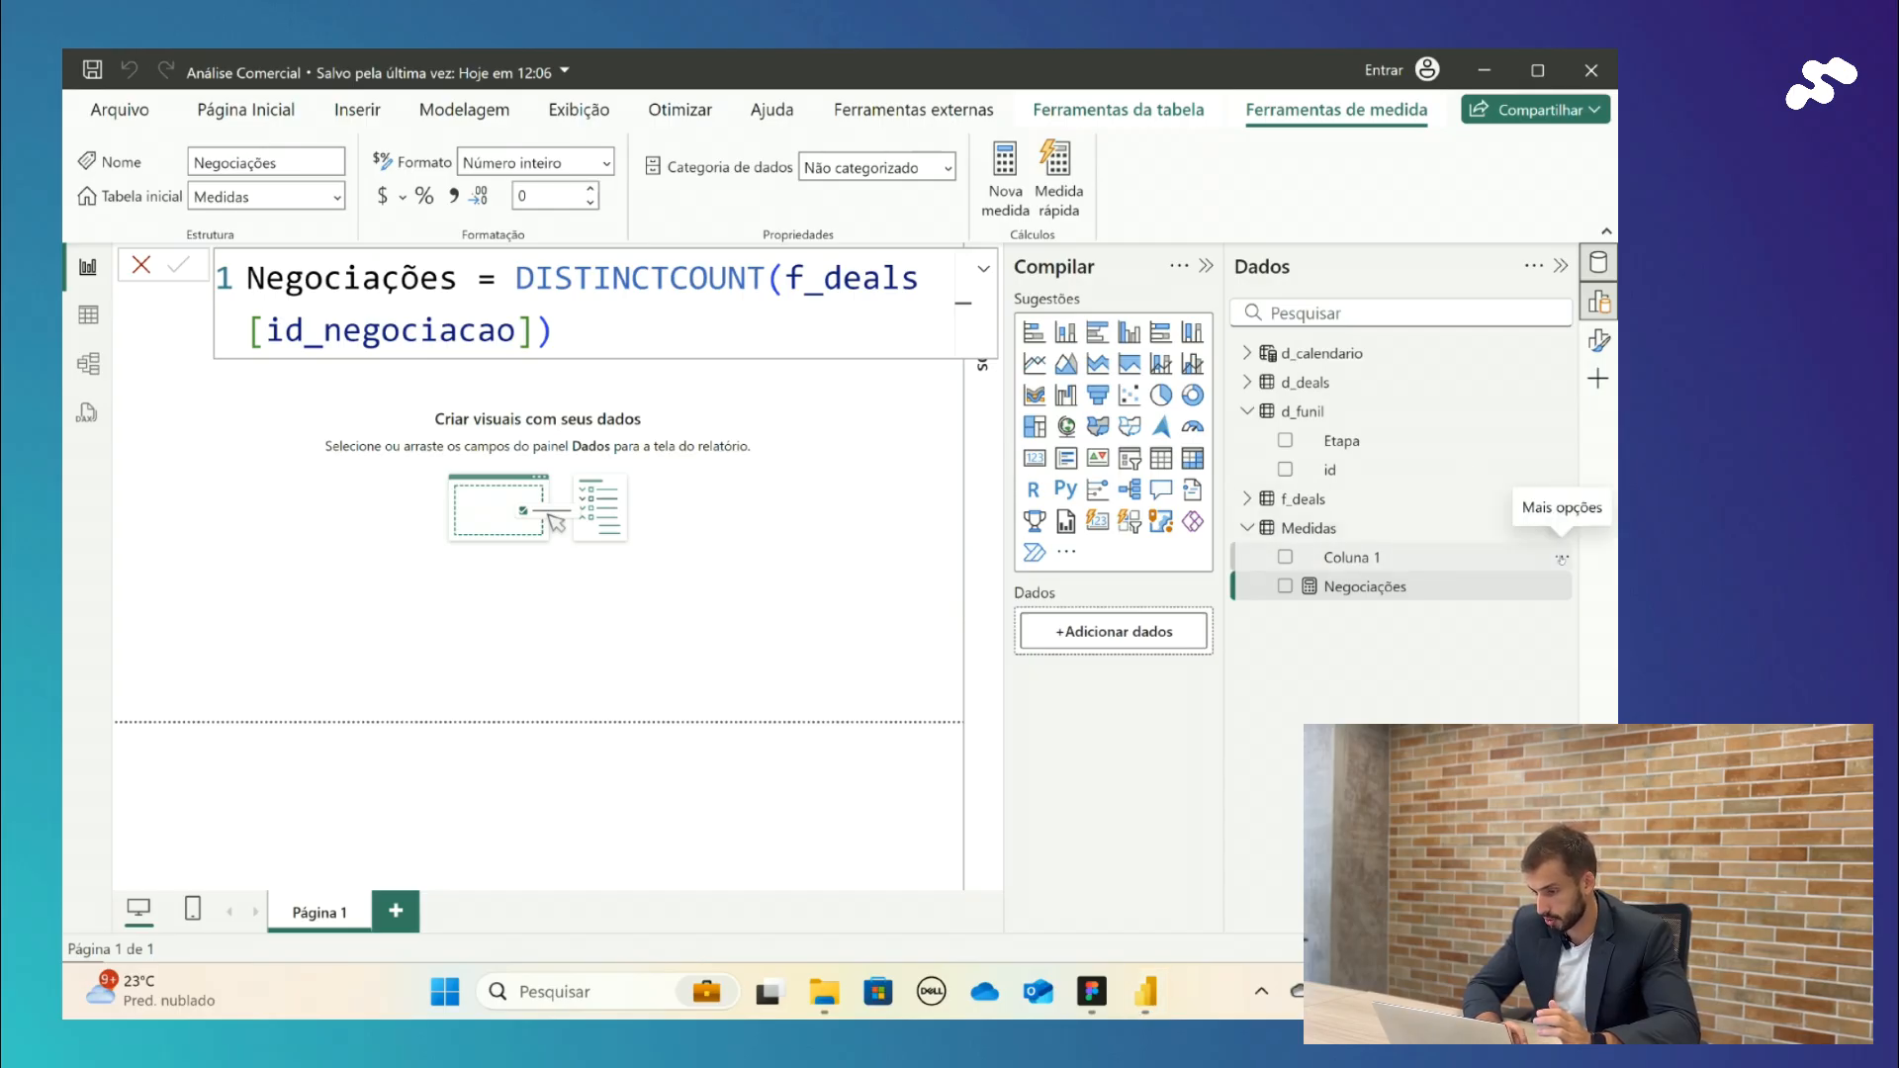
# - Hide Coluna 1 in the Medidas table, leaving the Negociações measure selected
pyautogui.click(1561, 558)
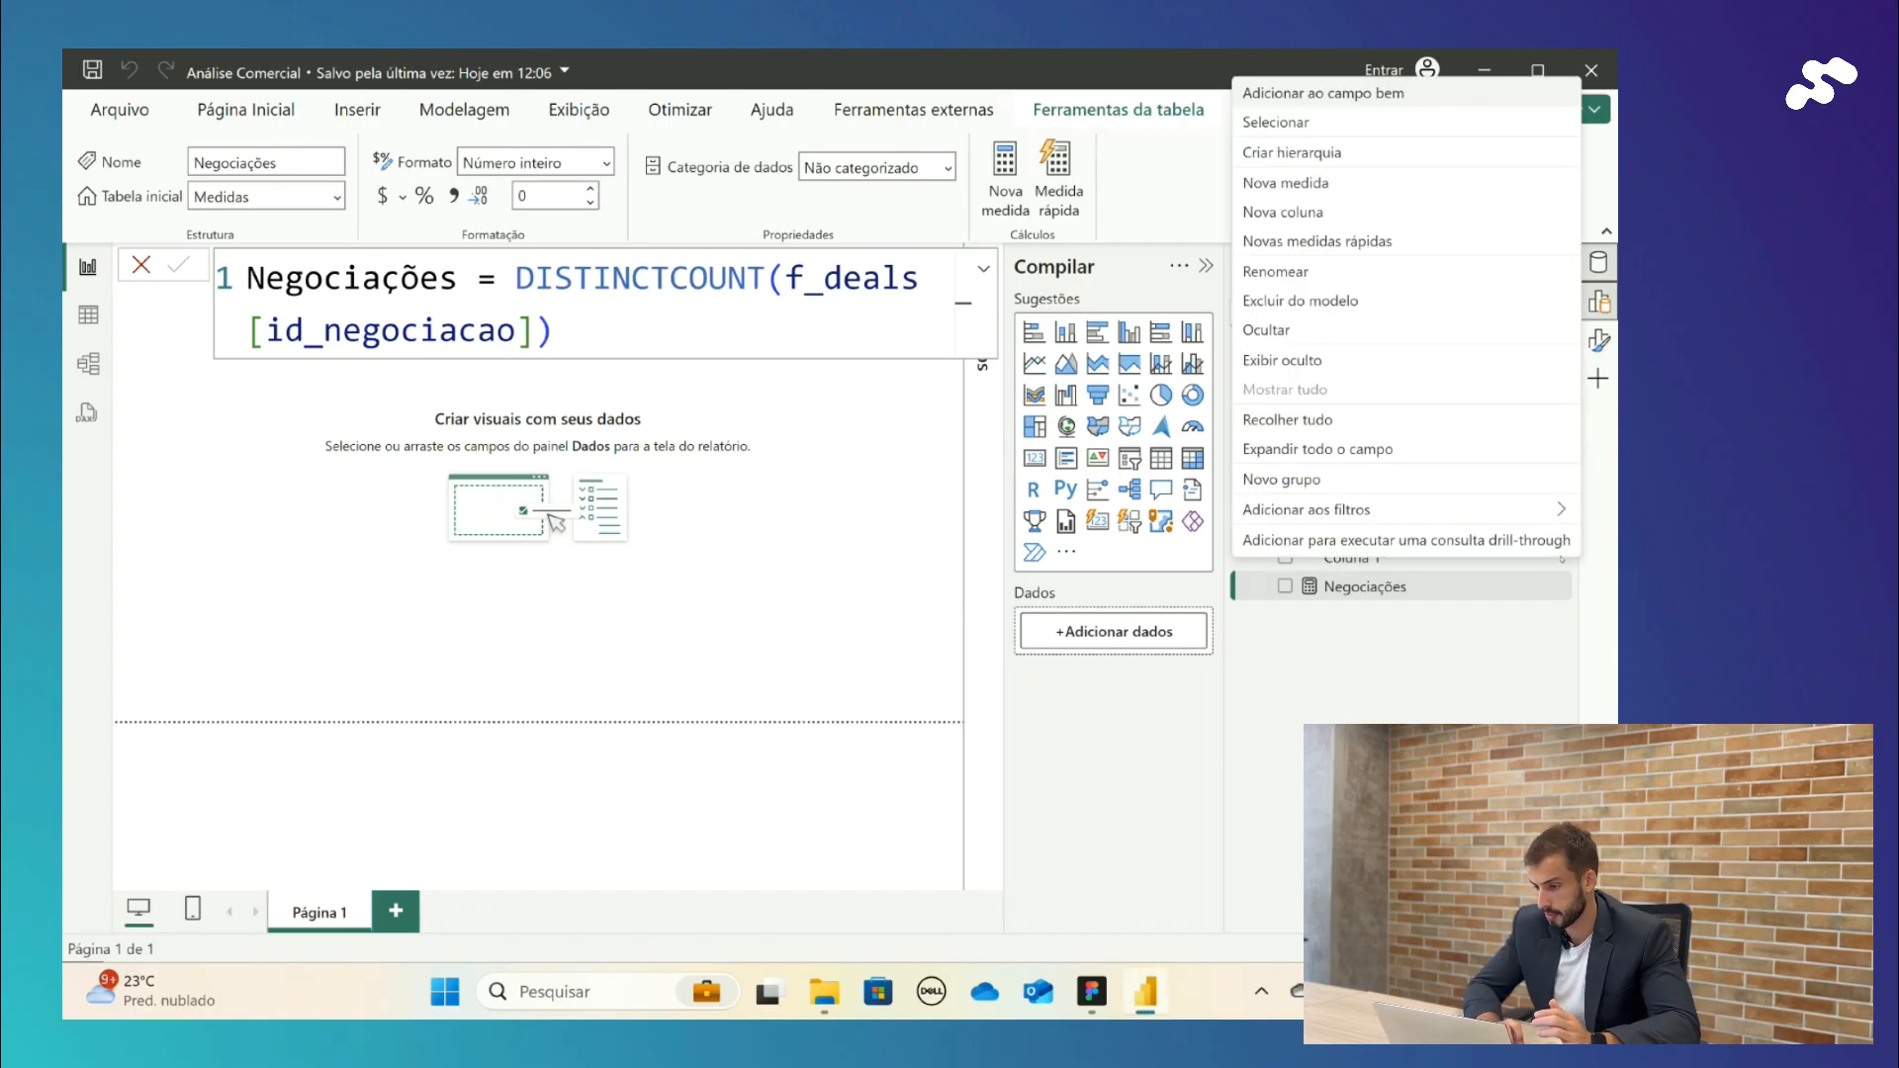
pyautogui.click(1299, 331)
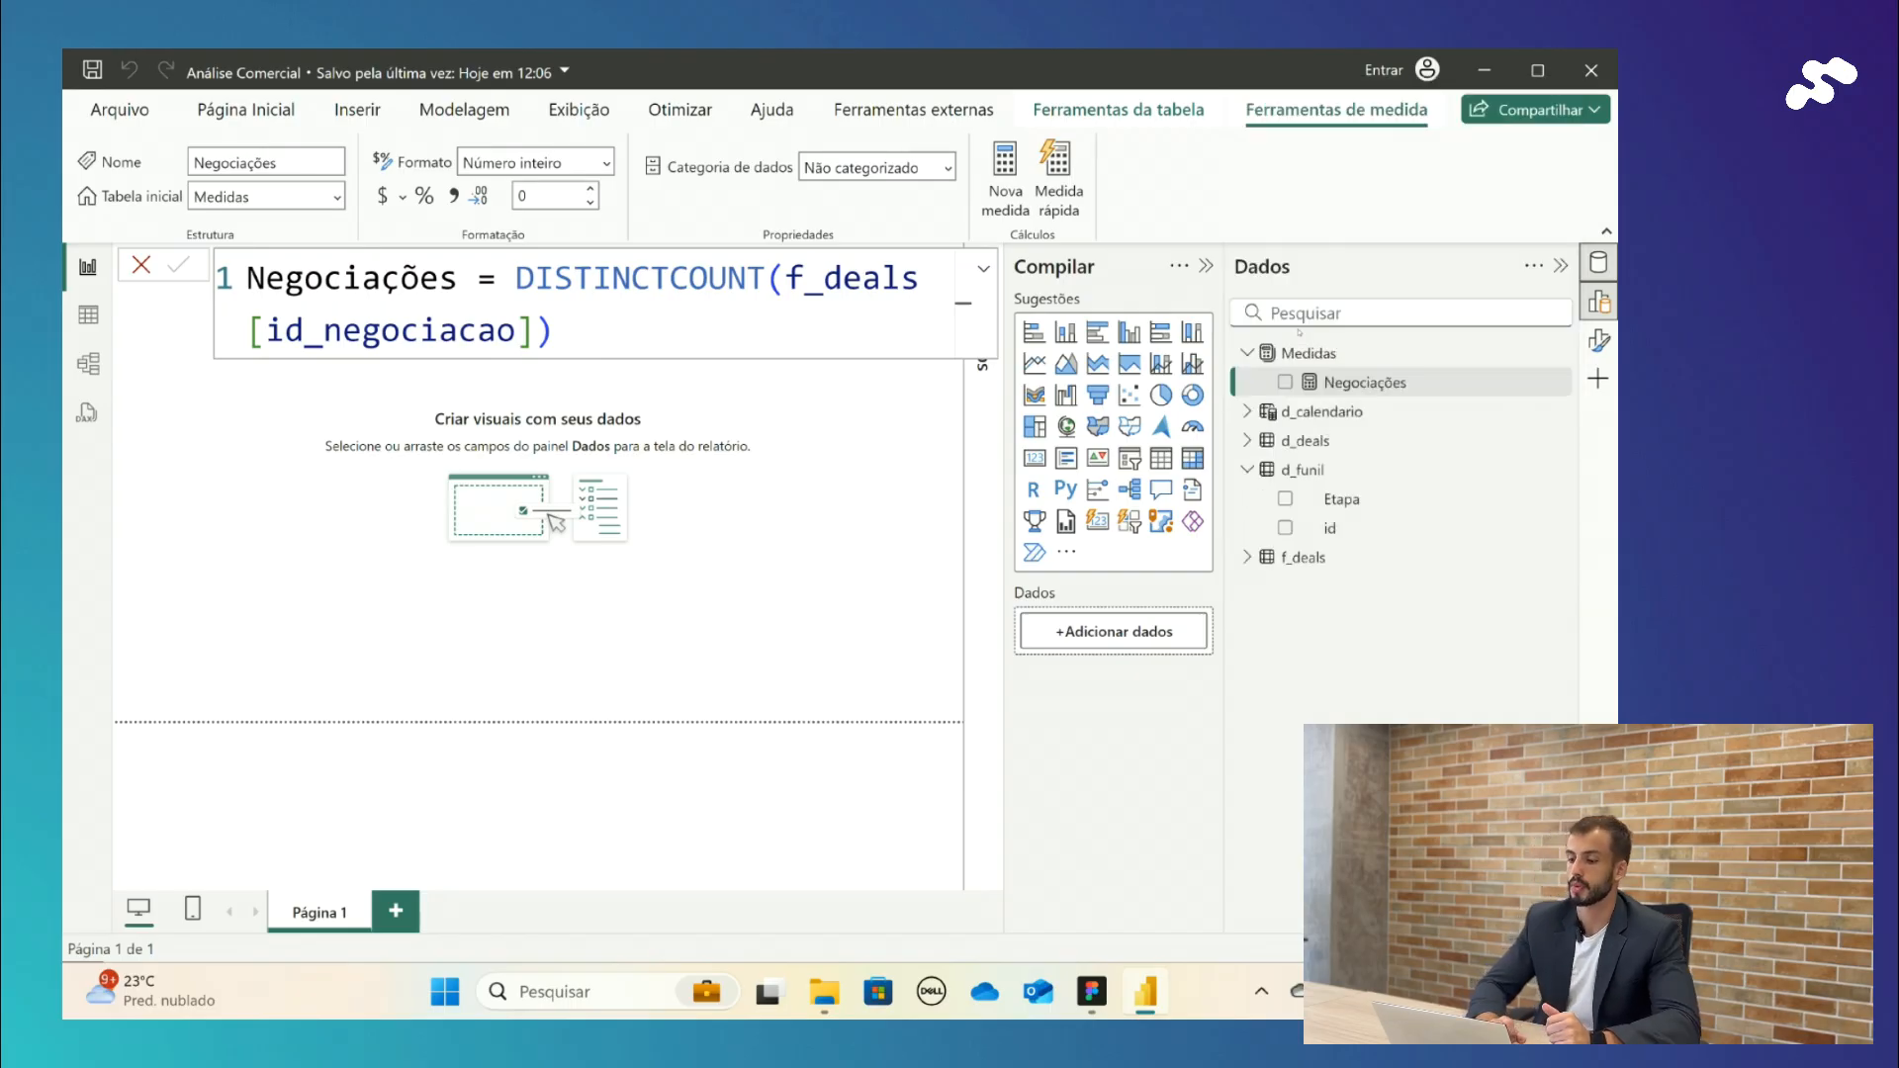
pyautogui.click(1347, 386)
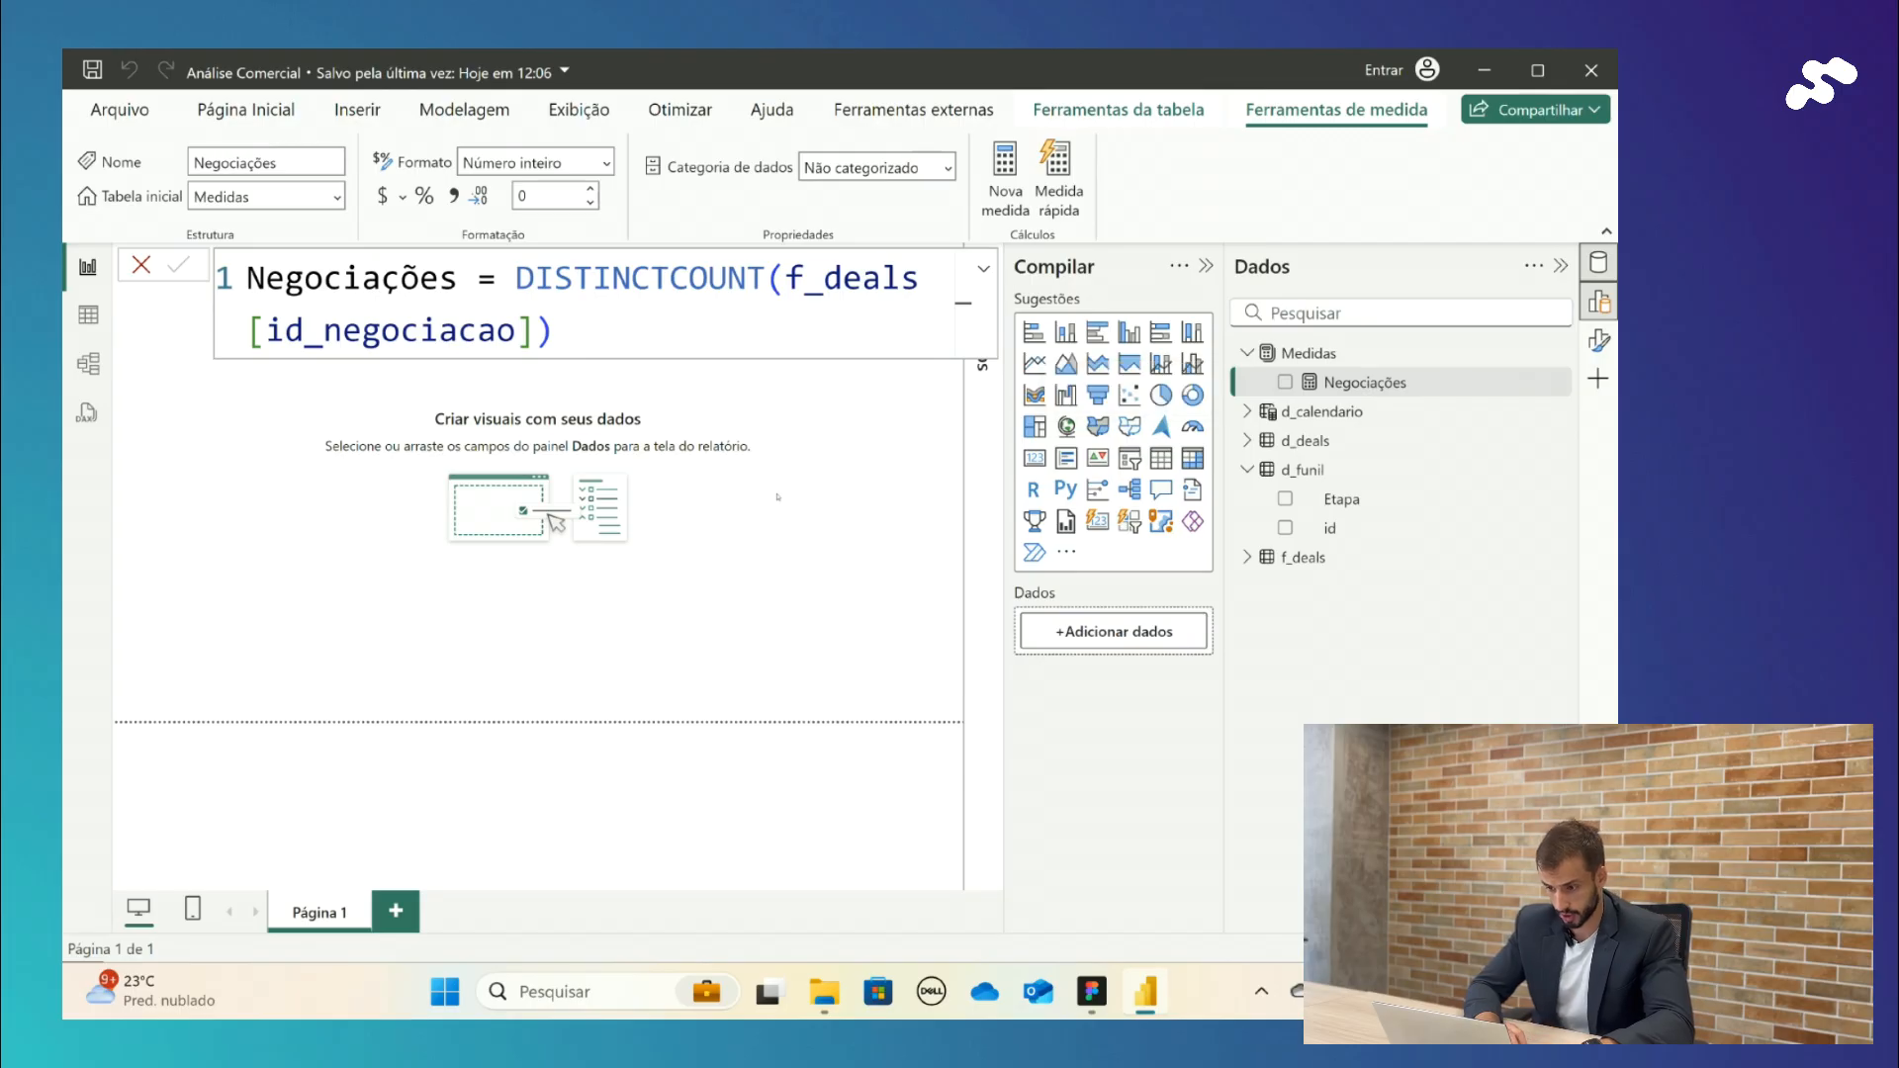
# - Add an empty matrix visual to Página 1 and position it near the middle of the page's upper area
pyautogui.click(786, 493)
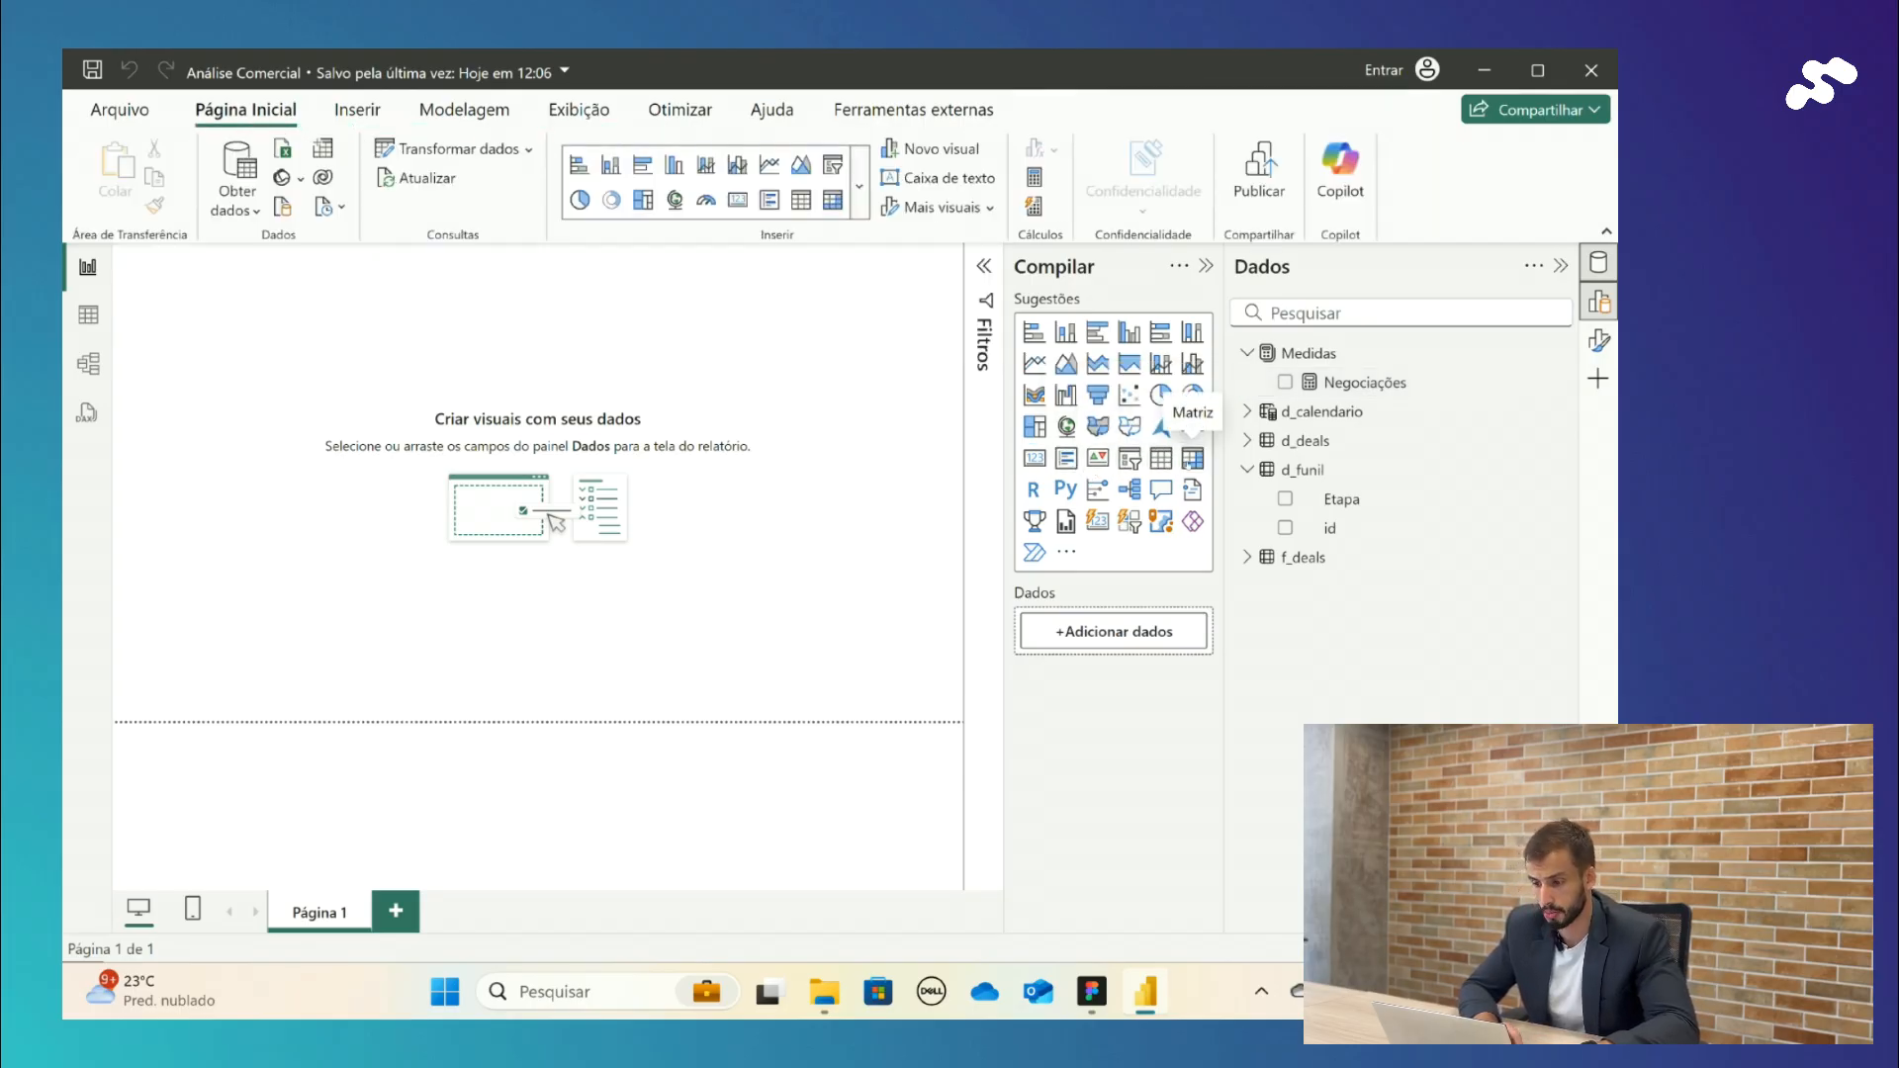
pyautogui.click(1193, 457)
pyautogui.moveTo(298, 405); pyautogui.dragTo(721, 661)
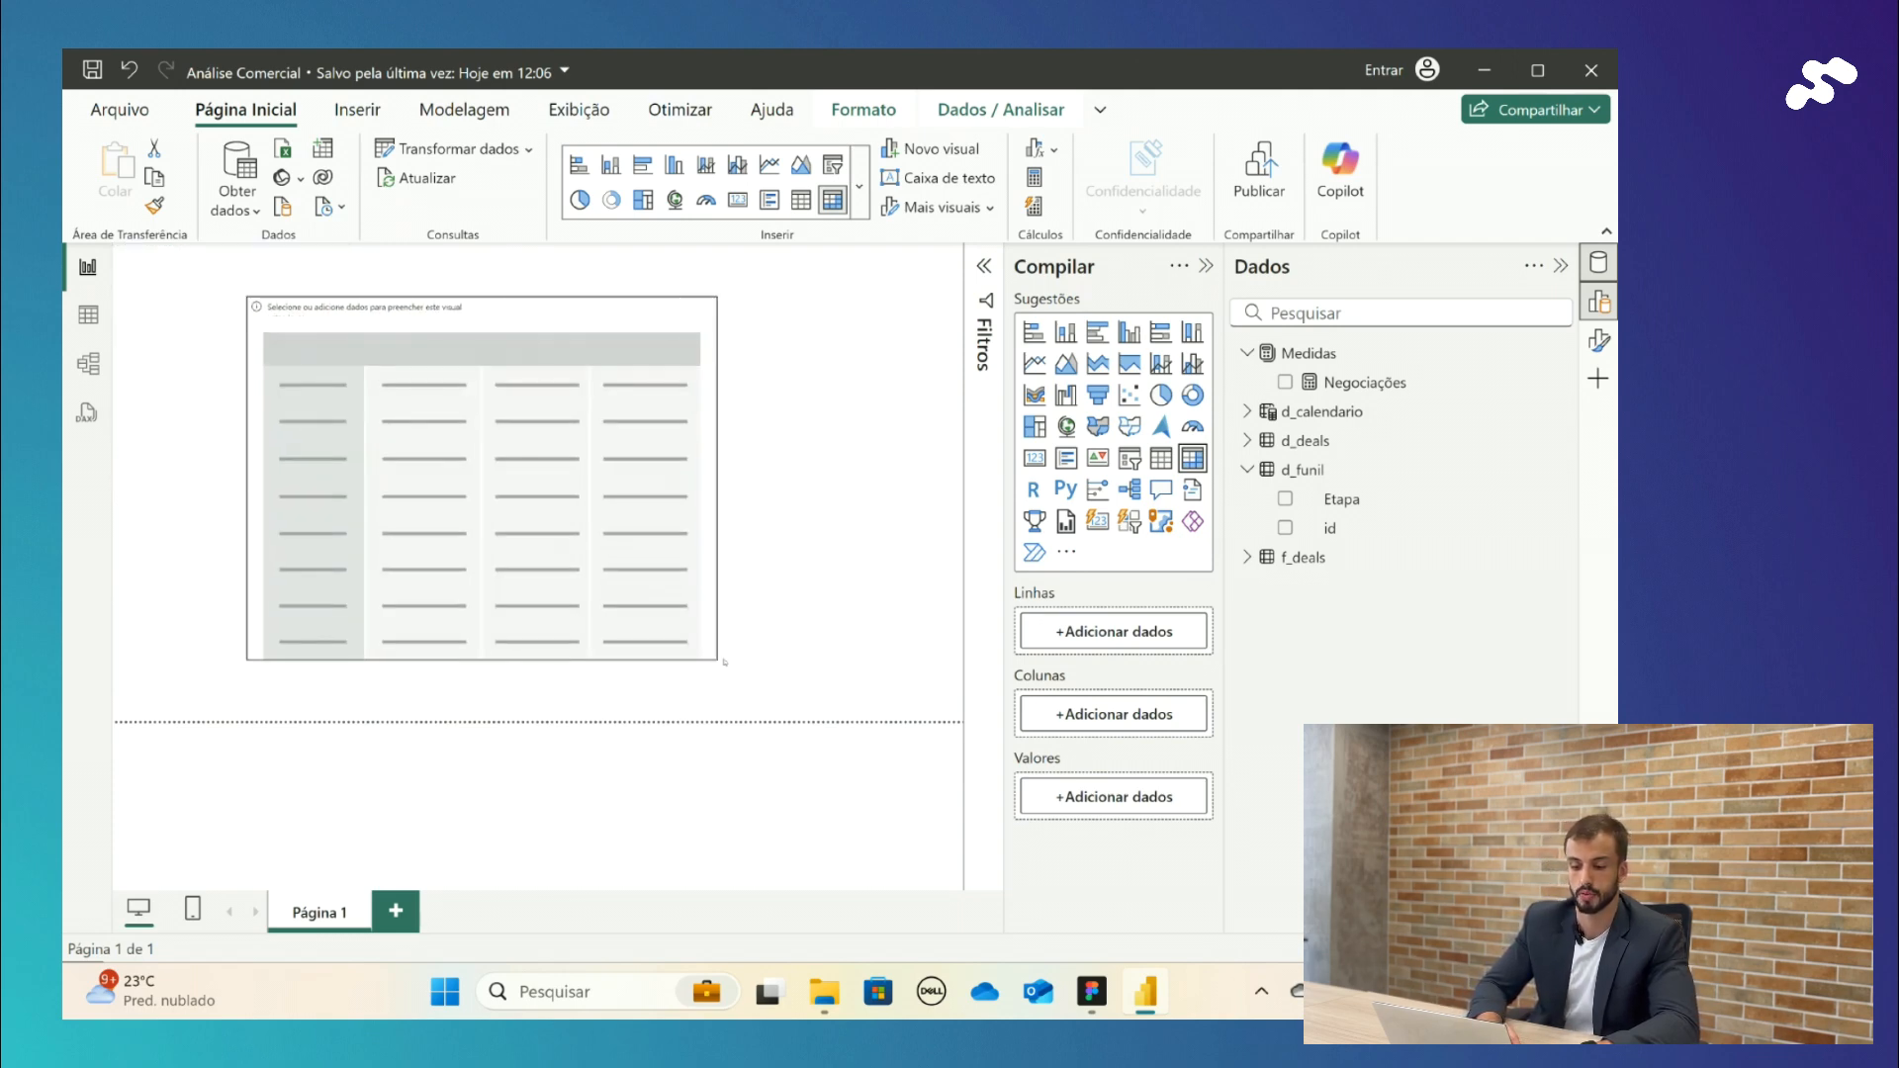
pyautogui.moveTo(437, 486); pyautogui.dragTo(538, 469)
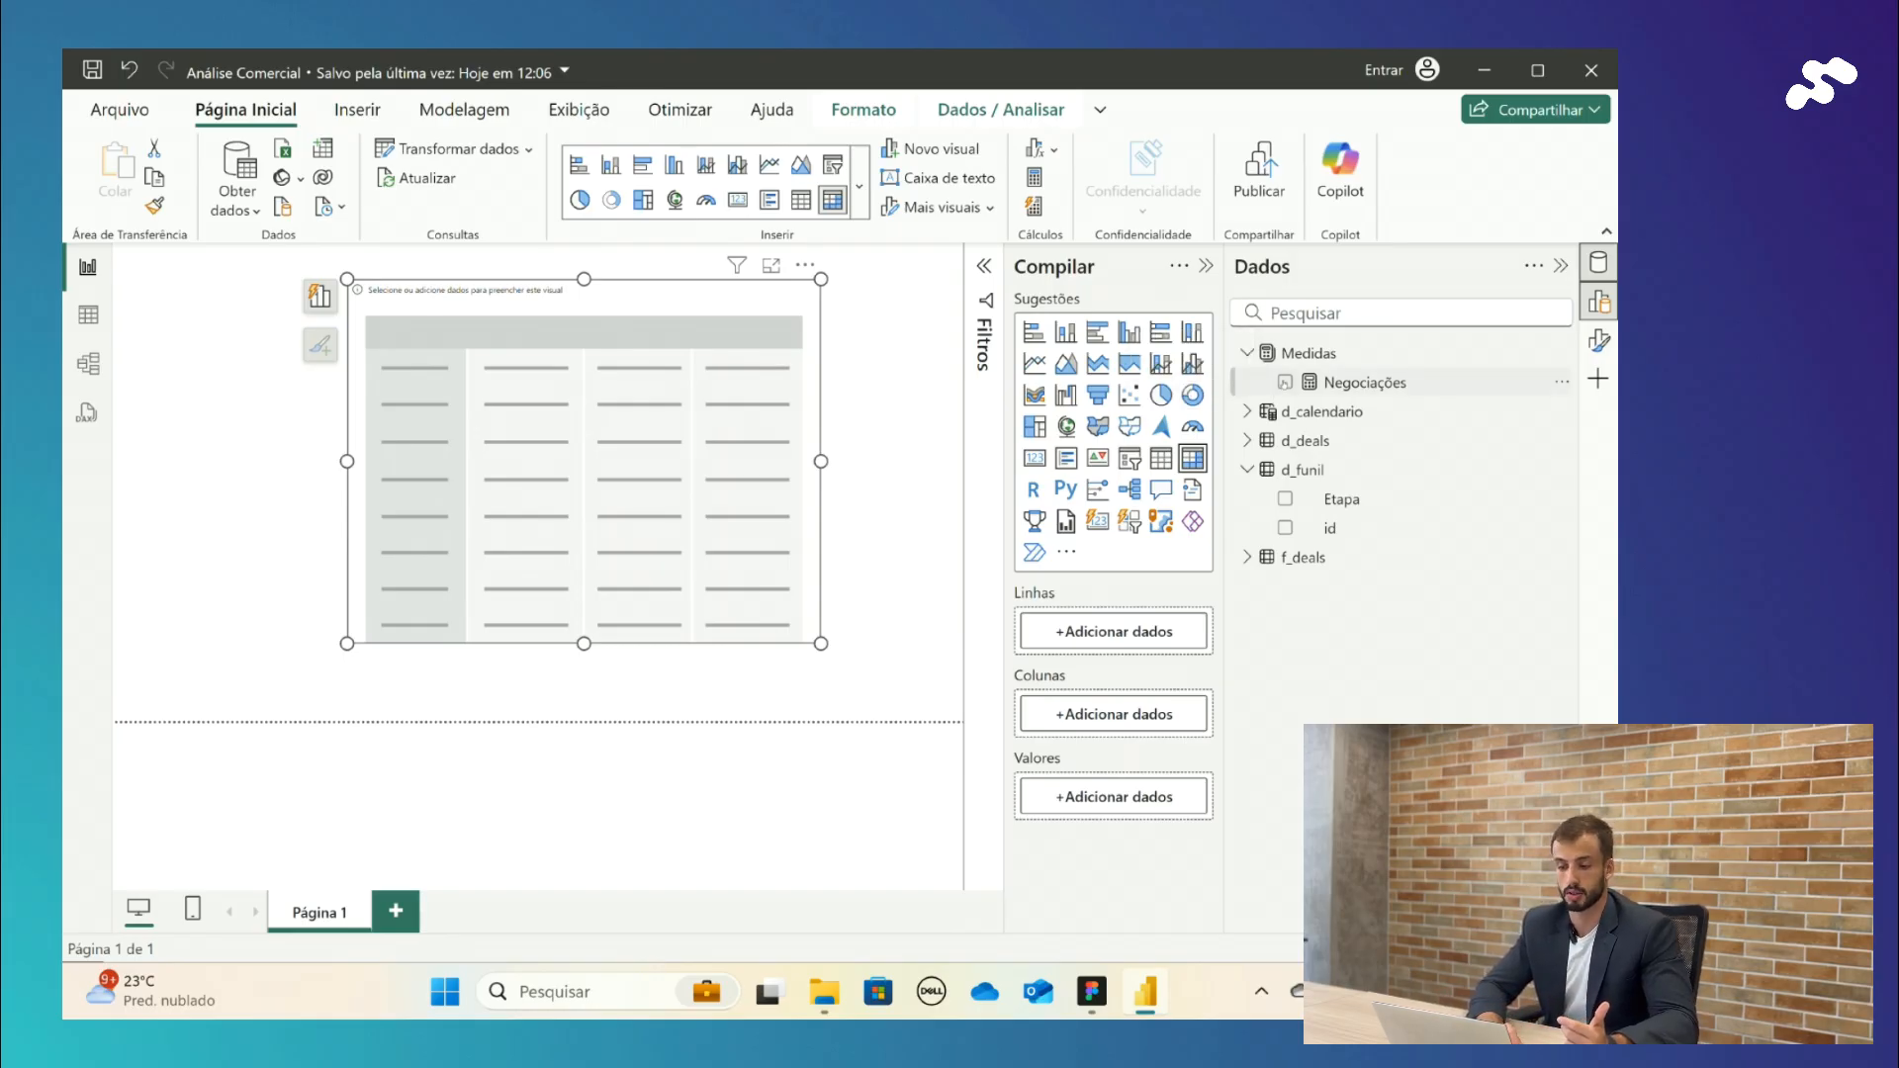
# - Add the Negociações measure to the matrix as its value
pyautogui.click(1285, 381)
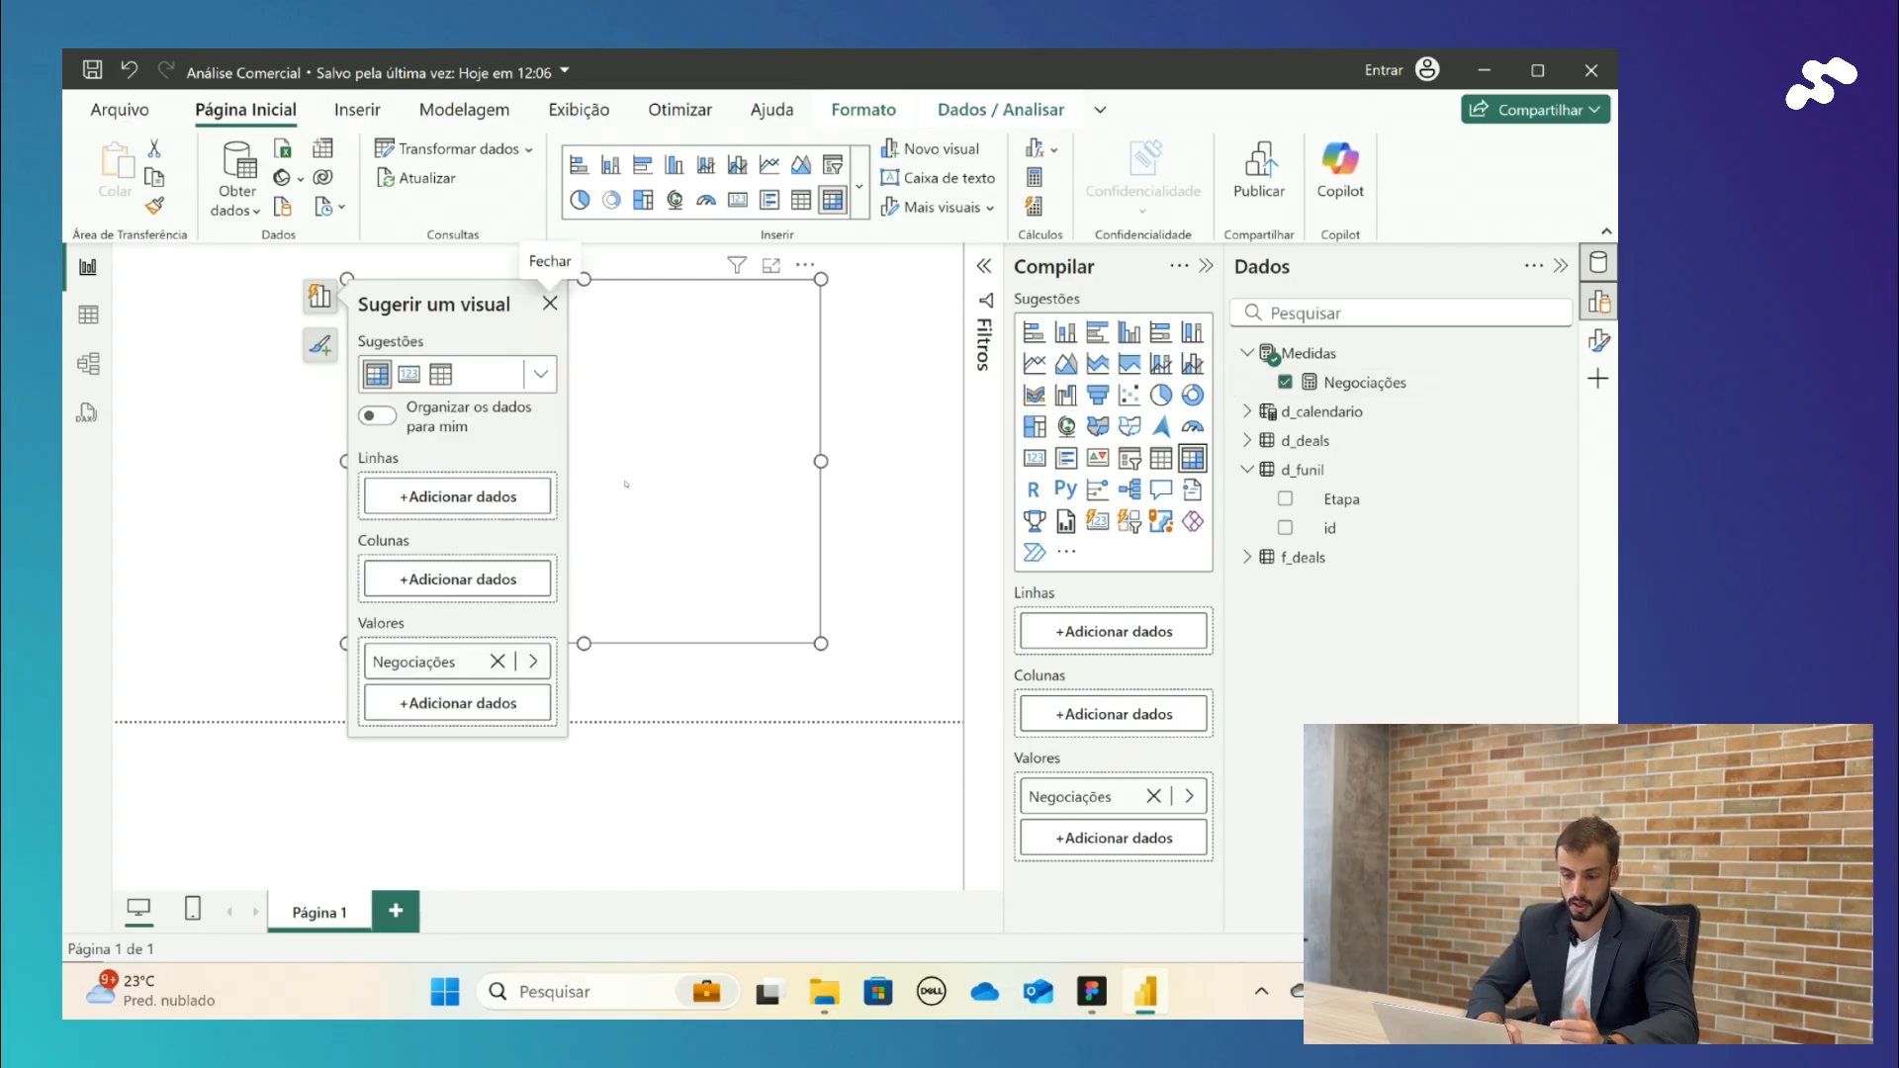
pyautogui.click(889, 541)
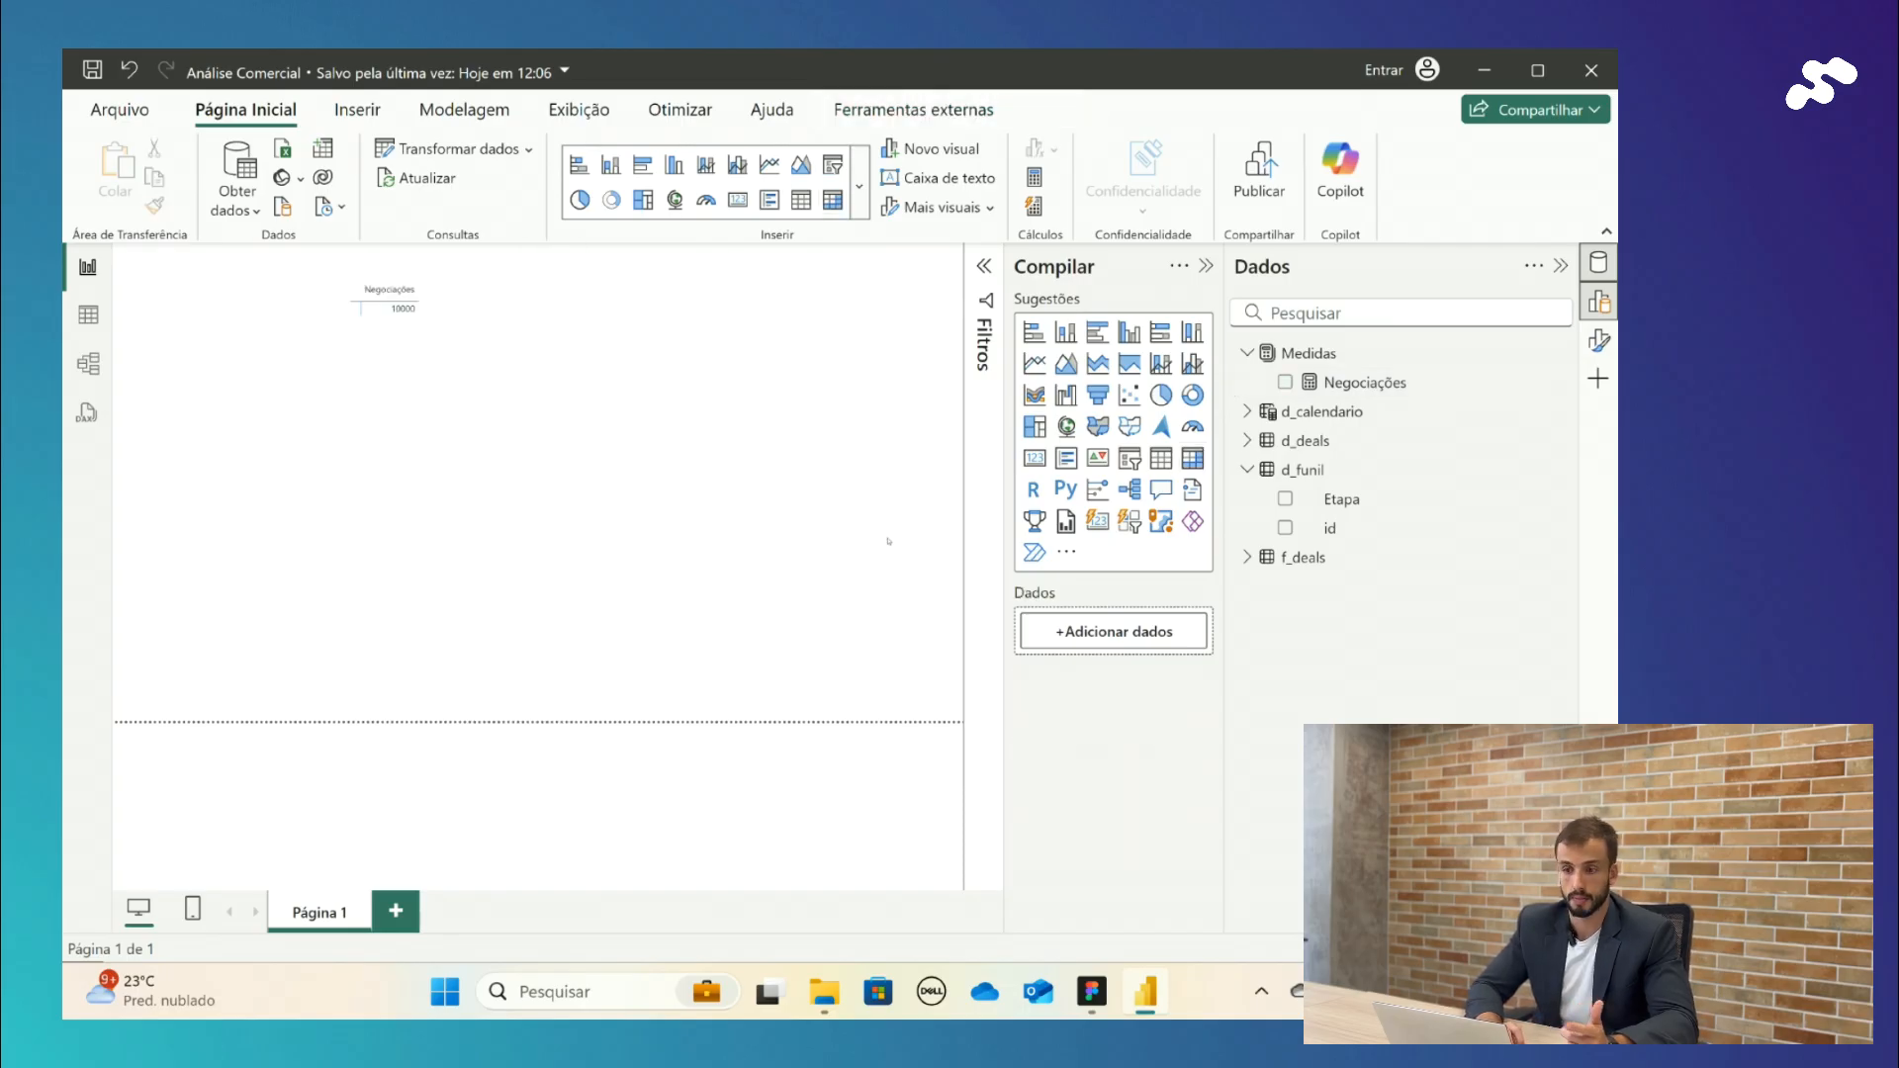
pyautogui.click(676, 473)
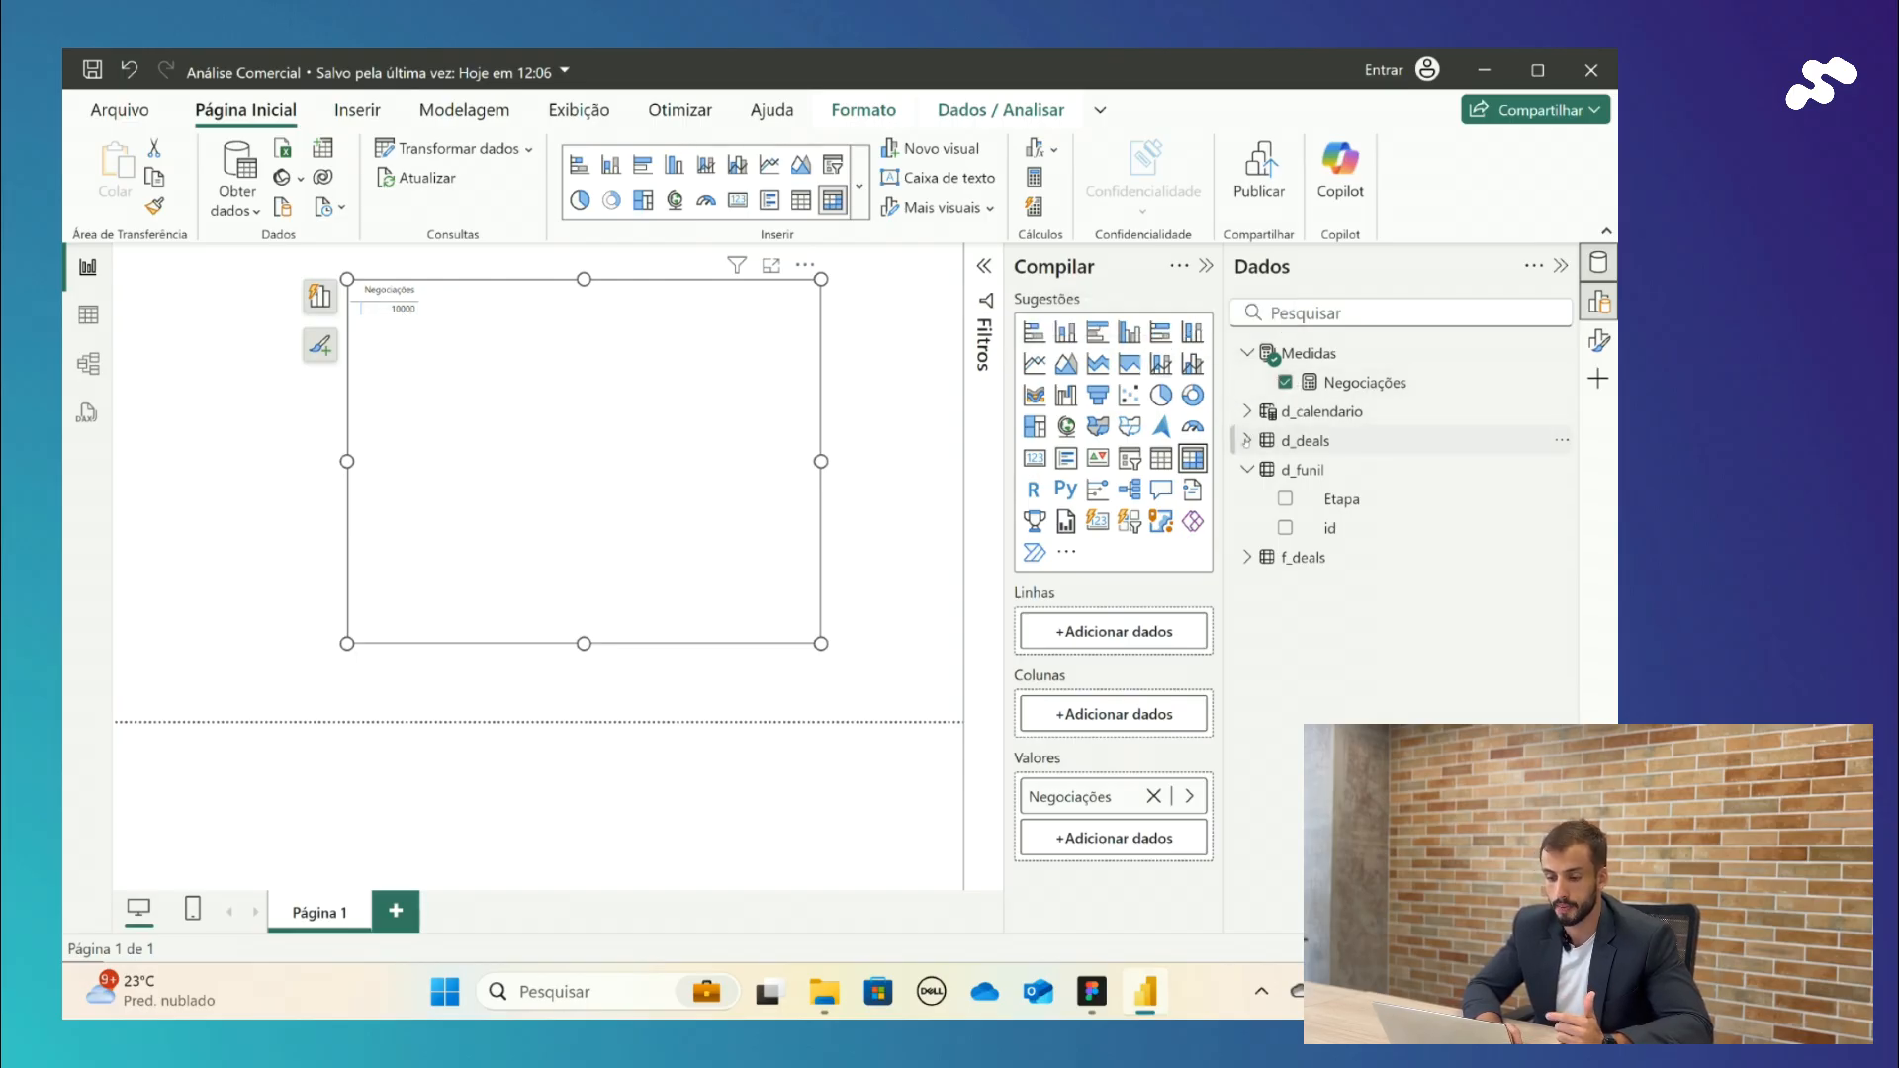
# - Format the Negociações measure with a thousands separator
pyautogui.click(1367, 384)
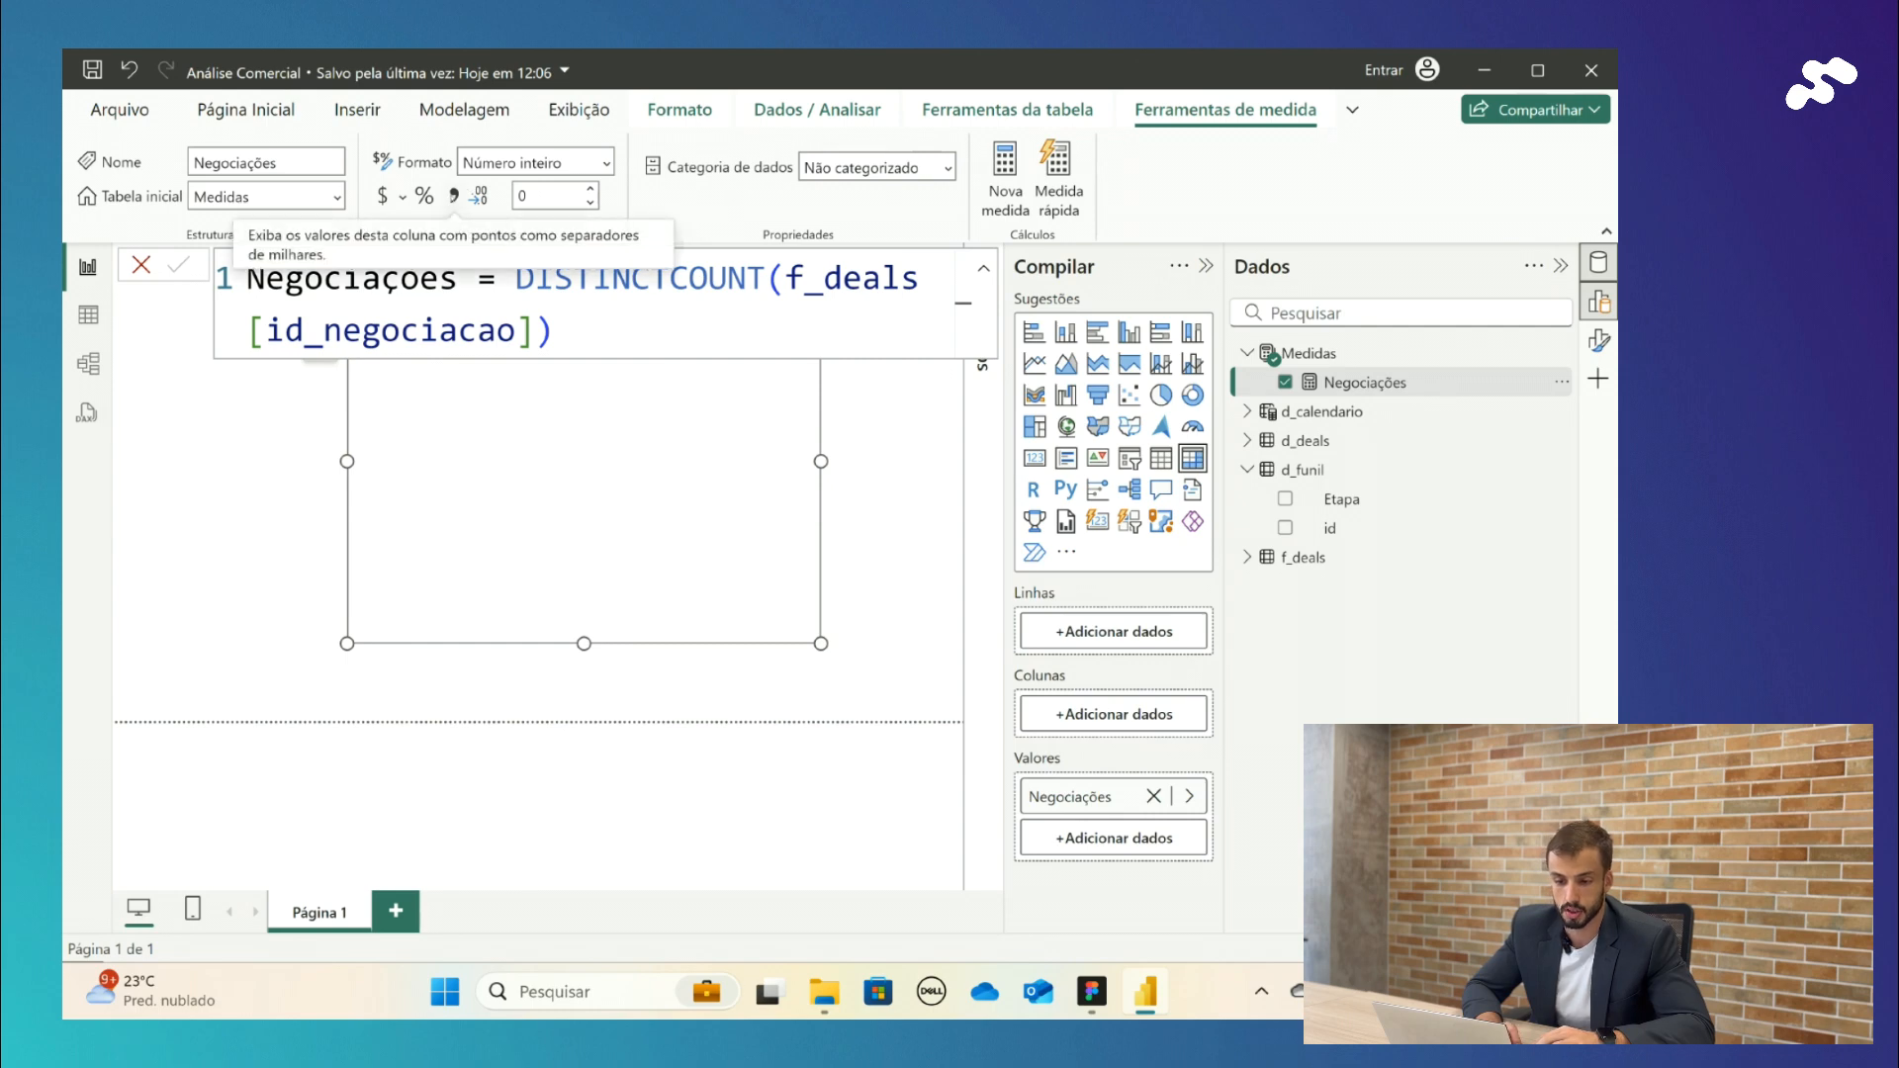
pyautogui.click(454, 195)
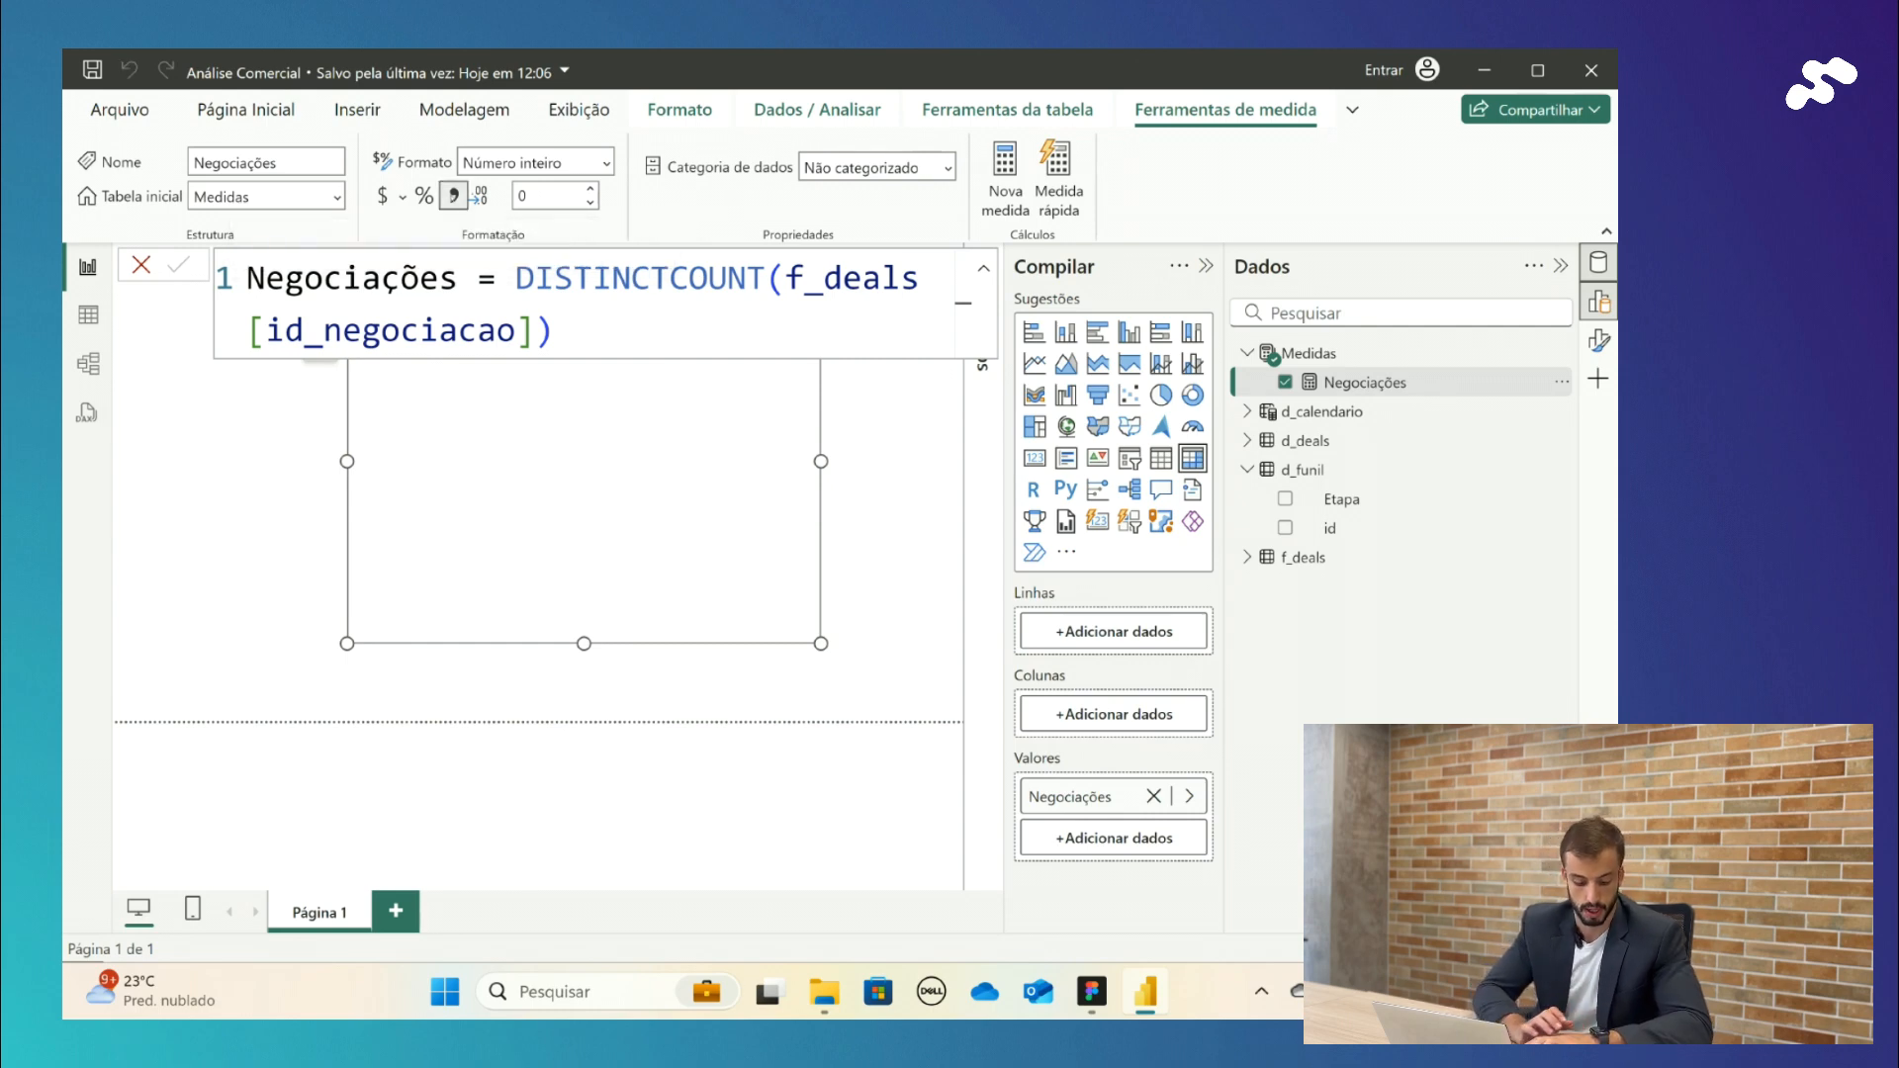
pyautogui.click(893, 511)
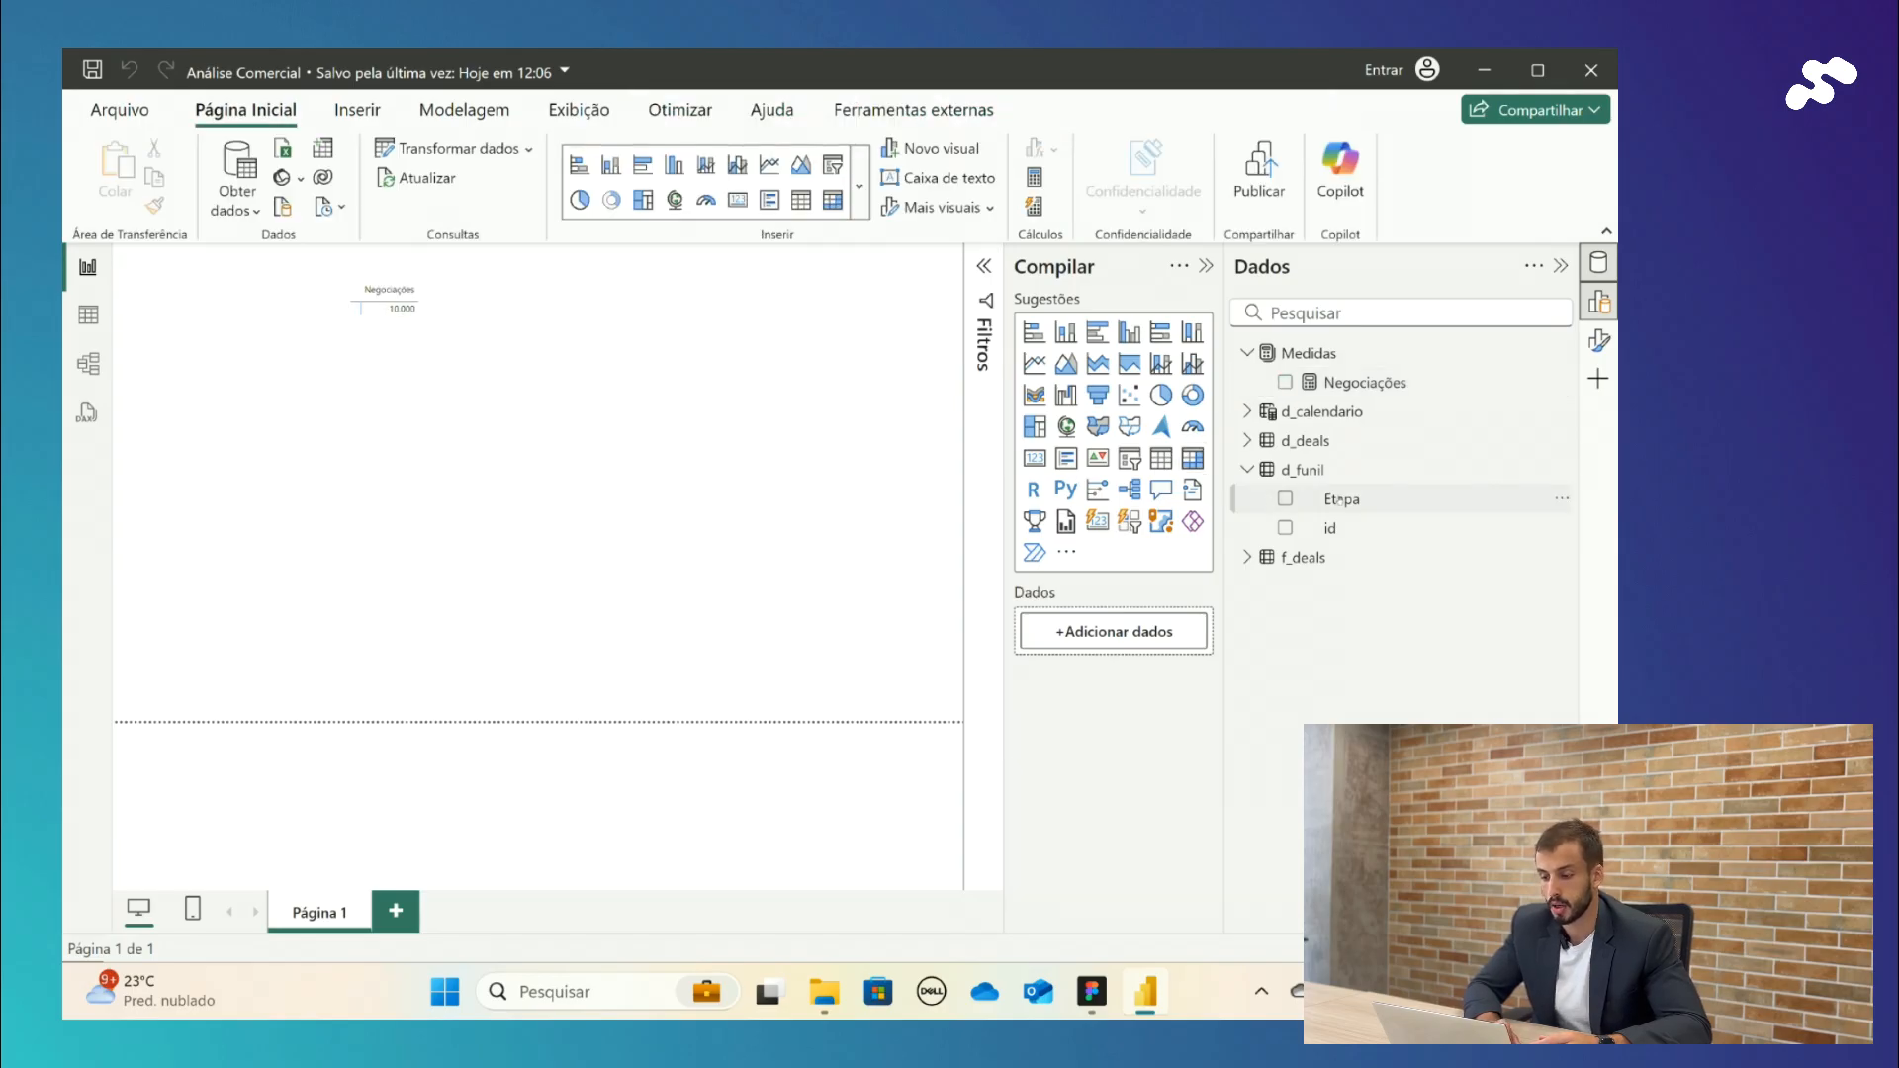
# - Add Etapa from d_funil to the matrix rows and shift the matrix slightly down and to the right
pyautogui.click(1338, 499)
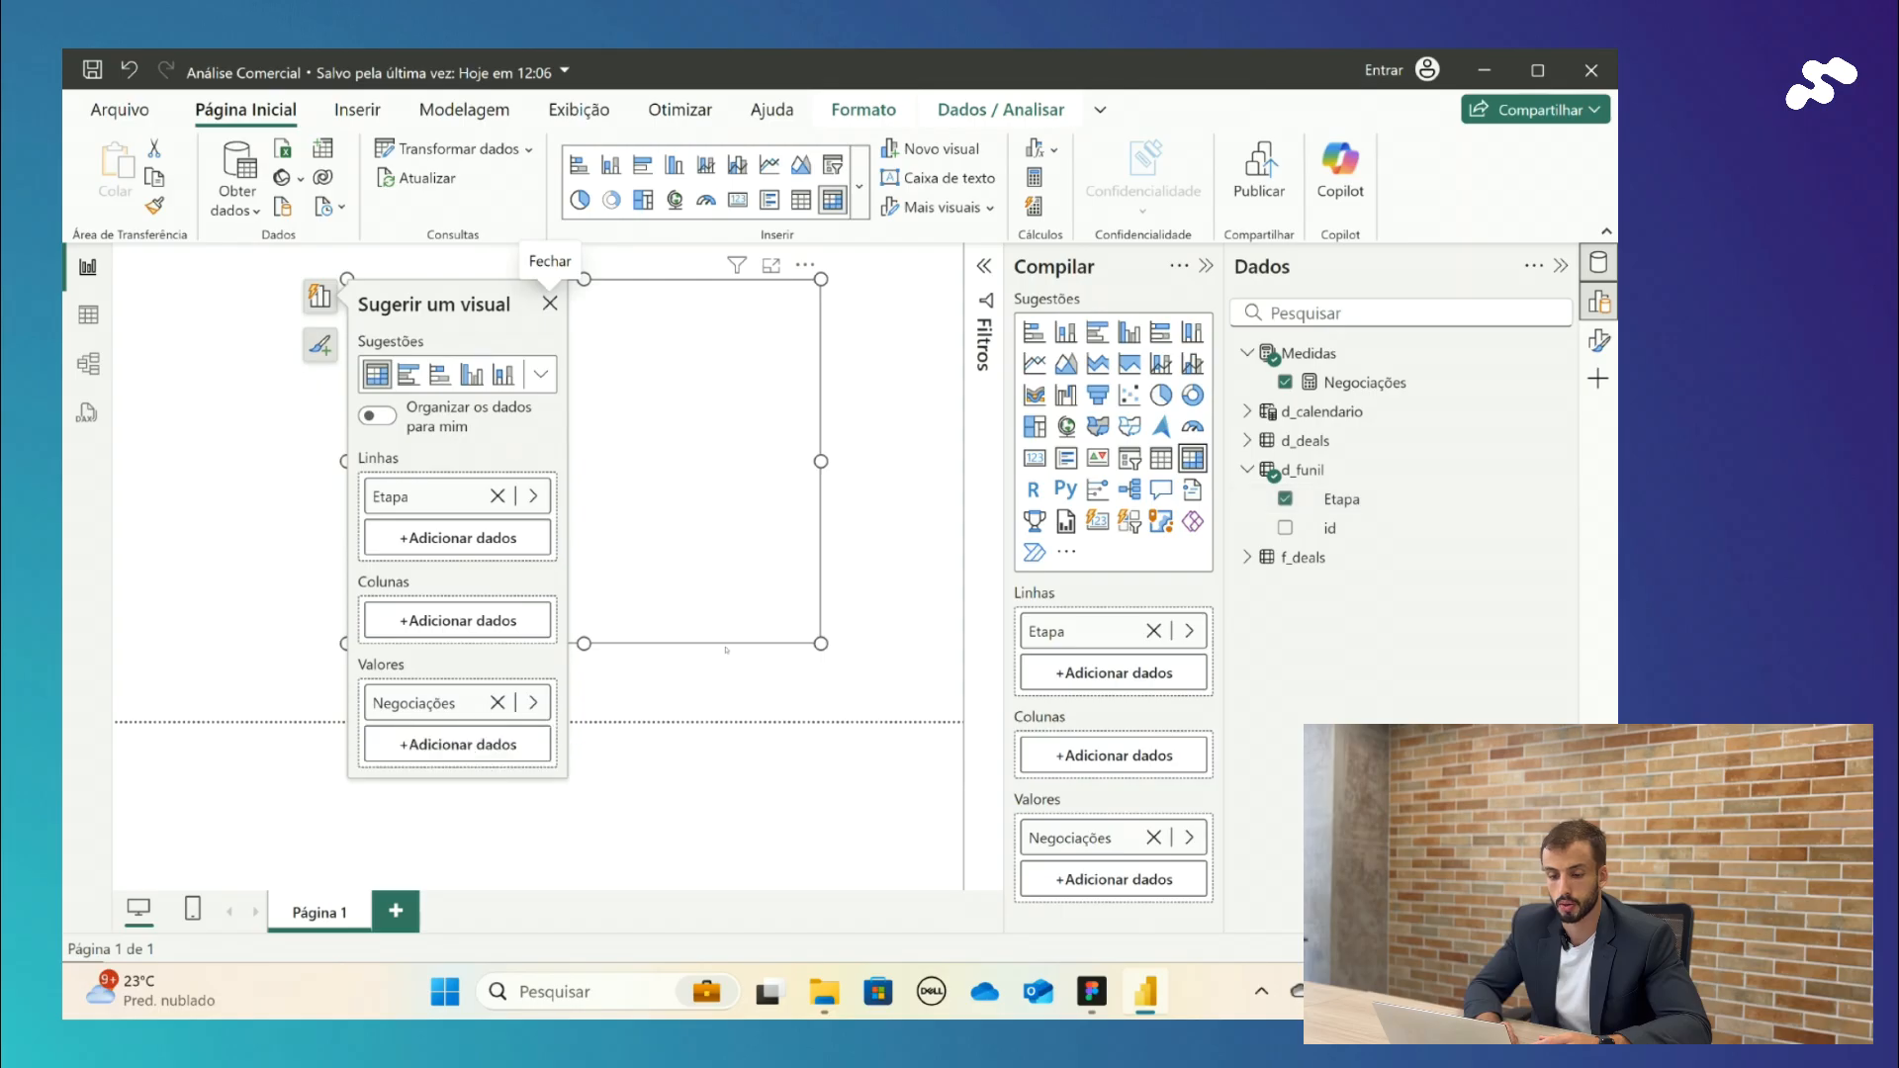
pyautogui.click(761, 700)
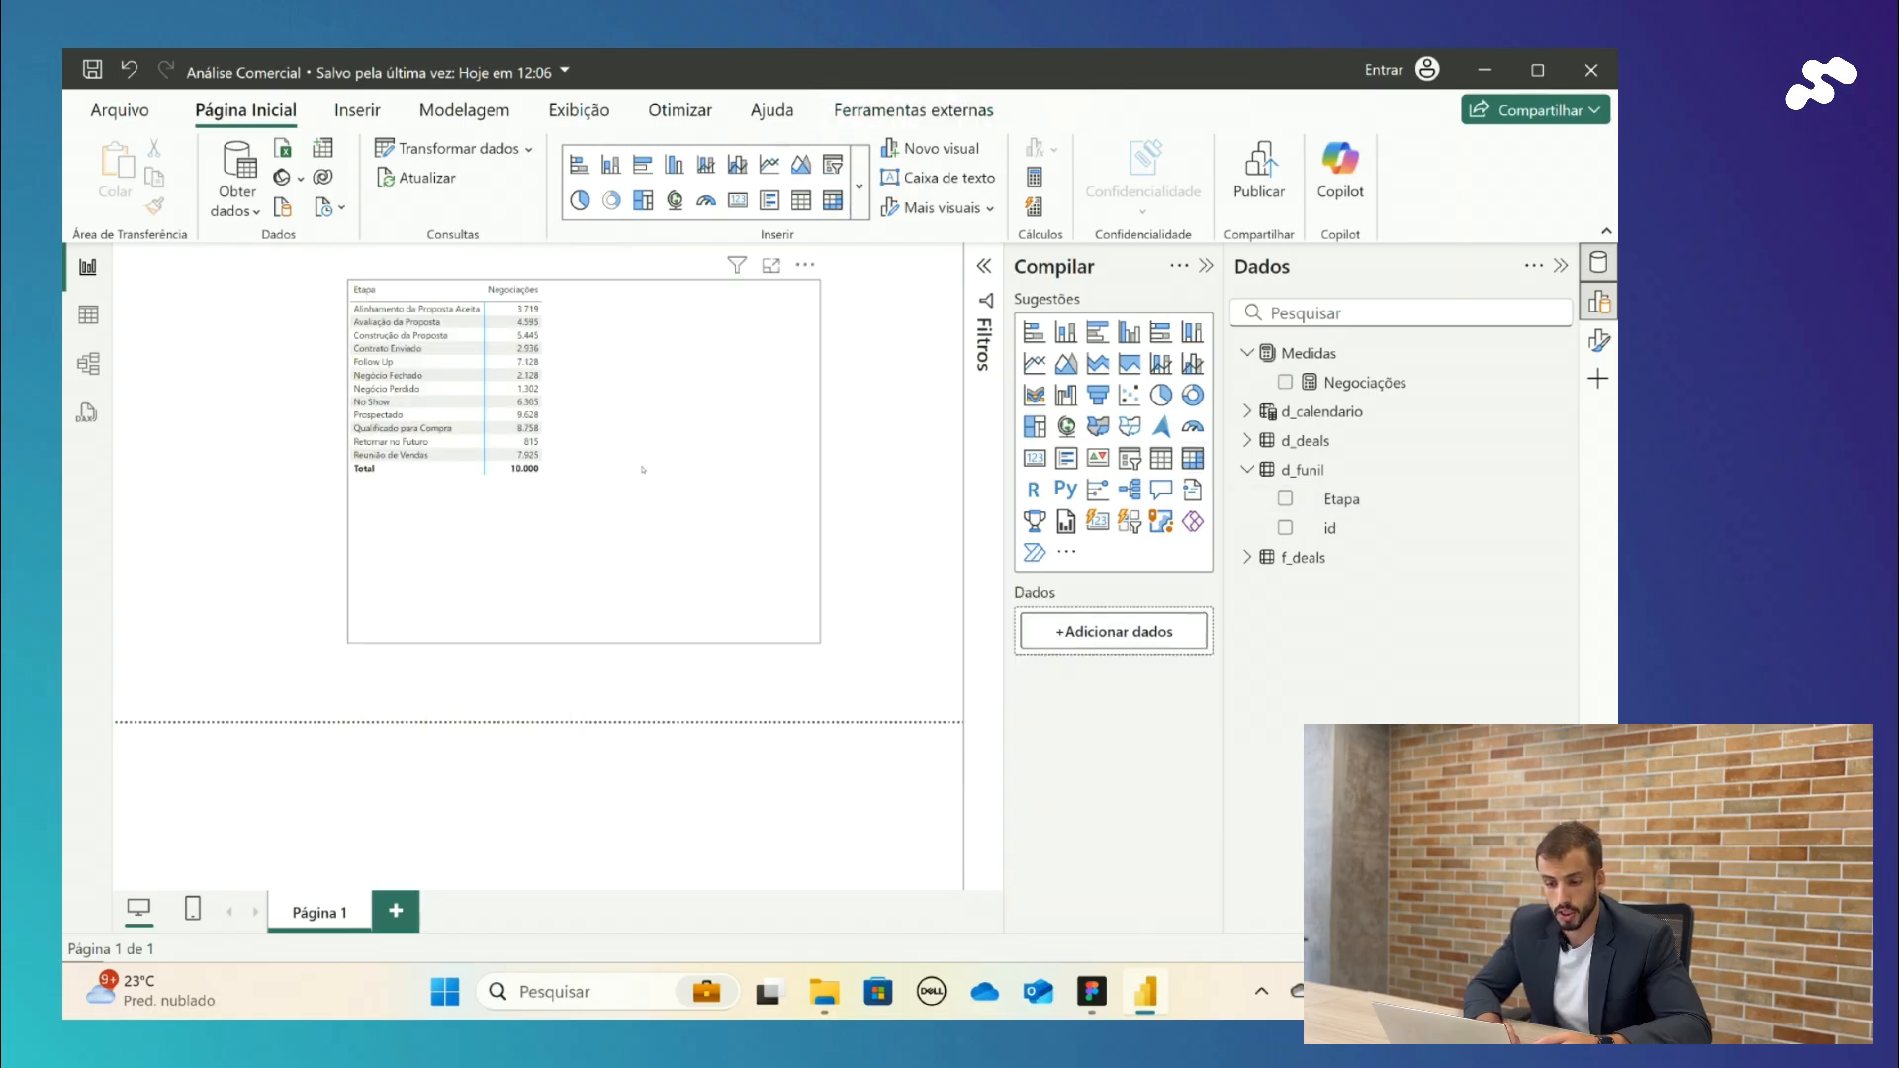
pyautogui.moveTo(643, 469); pyautogui.dragTo(693, 502)
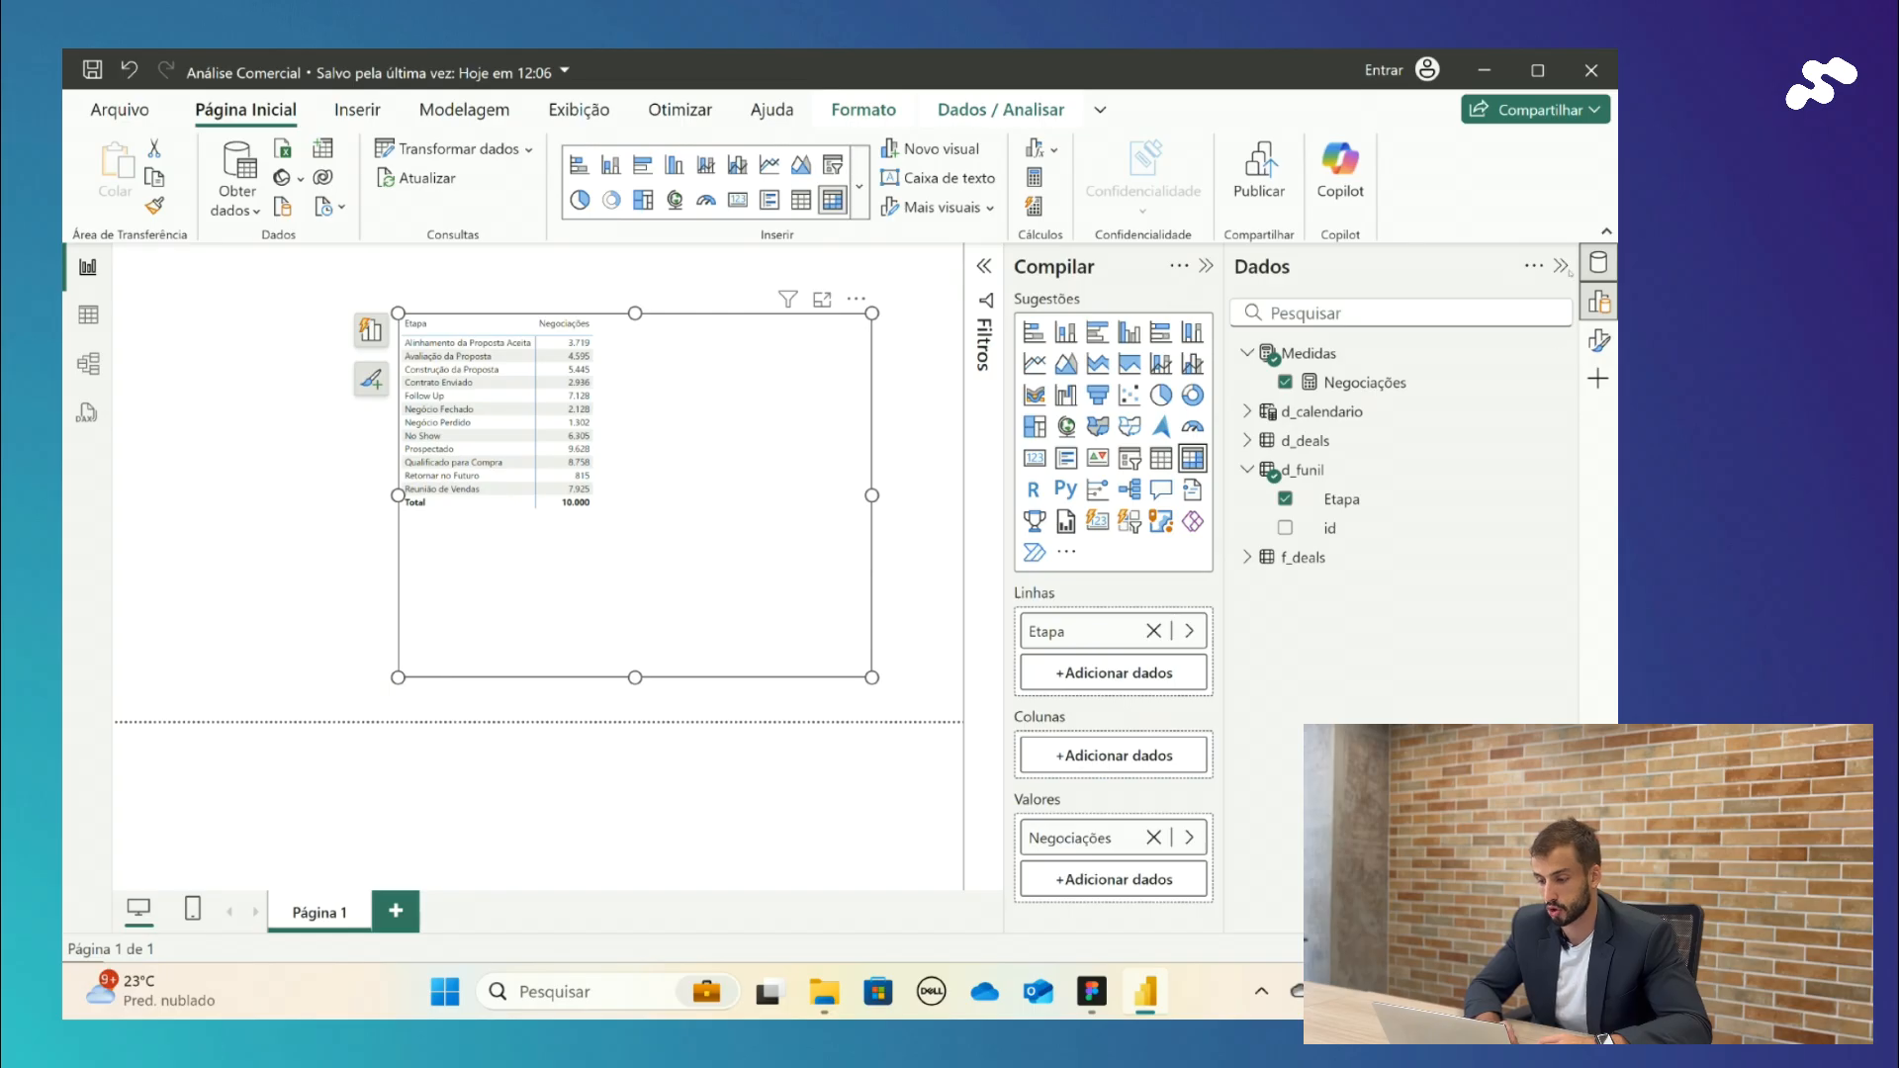
# - Set the font size of the matrix values to 15
pyautogui.click(1599, 340)
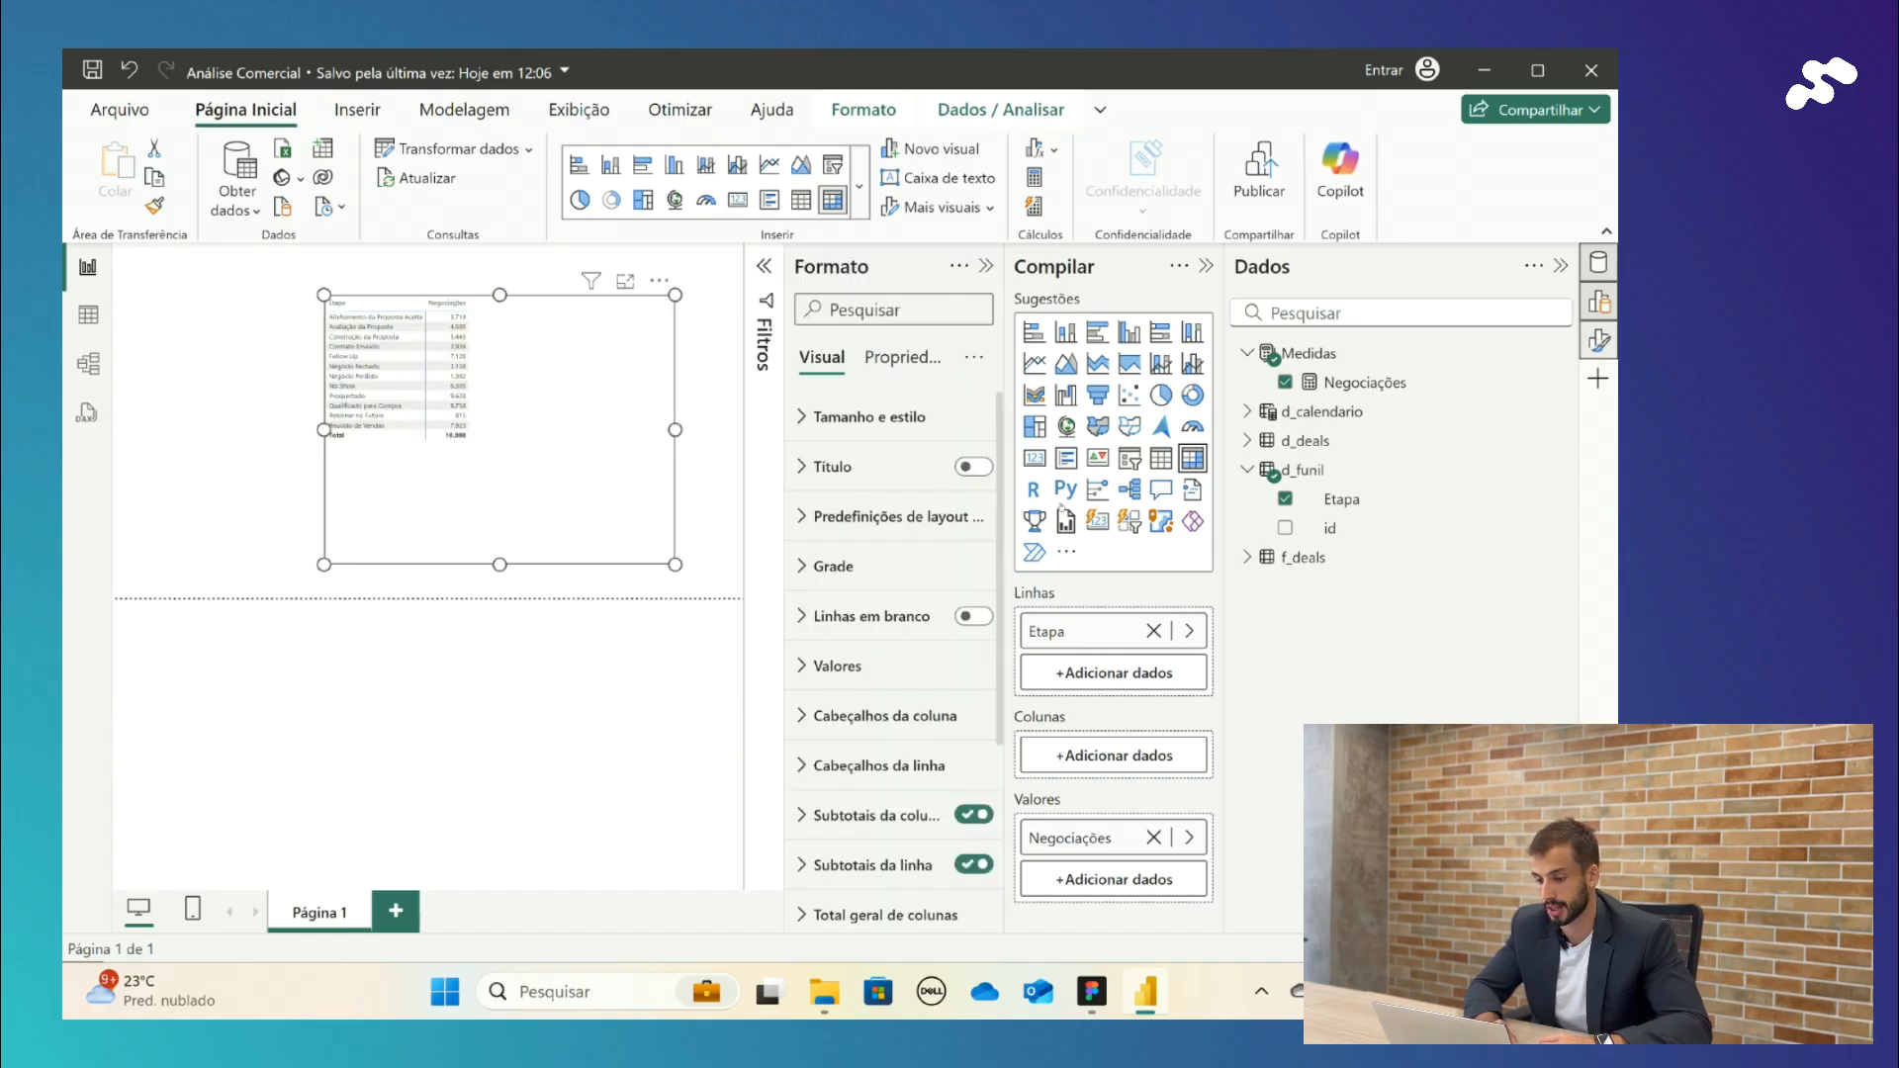
pyautogui.click(808, 670)
pyautogui.click(977, 580)
pyautogui.click(977, 581)
pyautogui.click(977, 580)
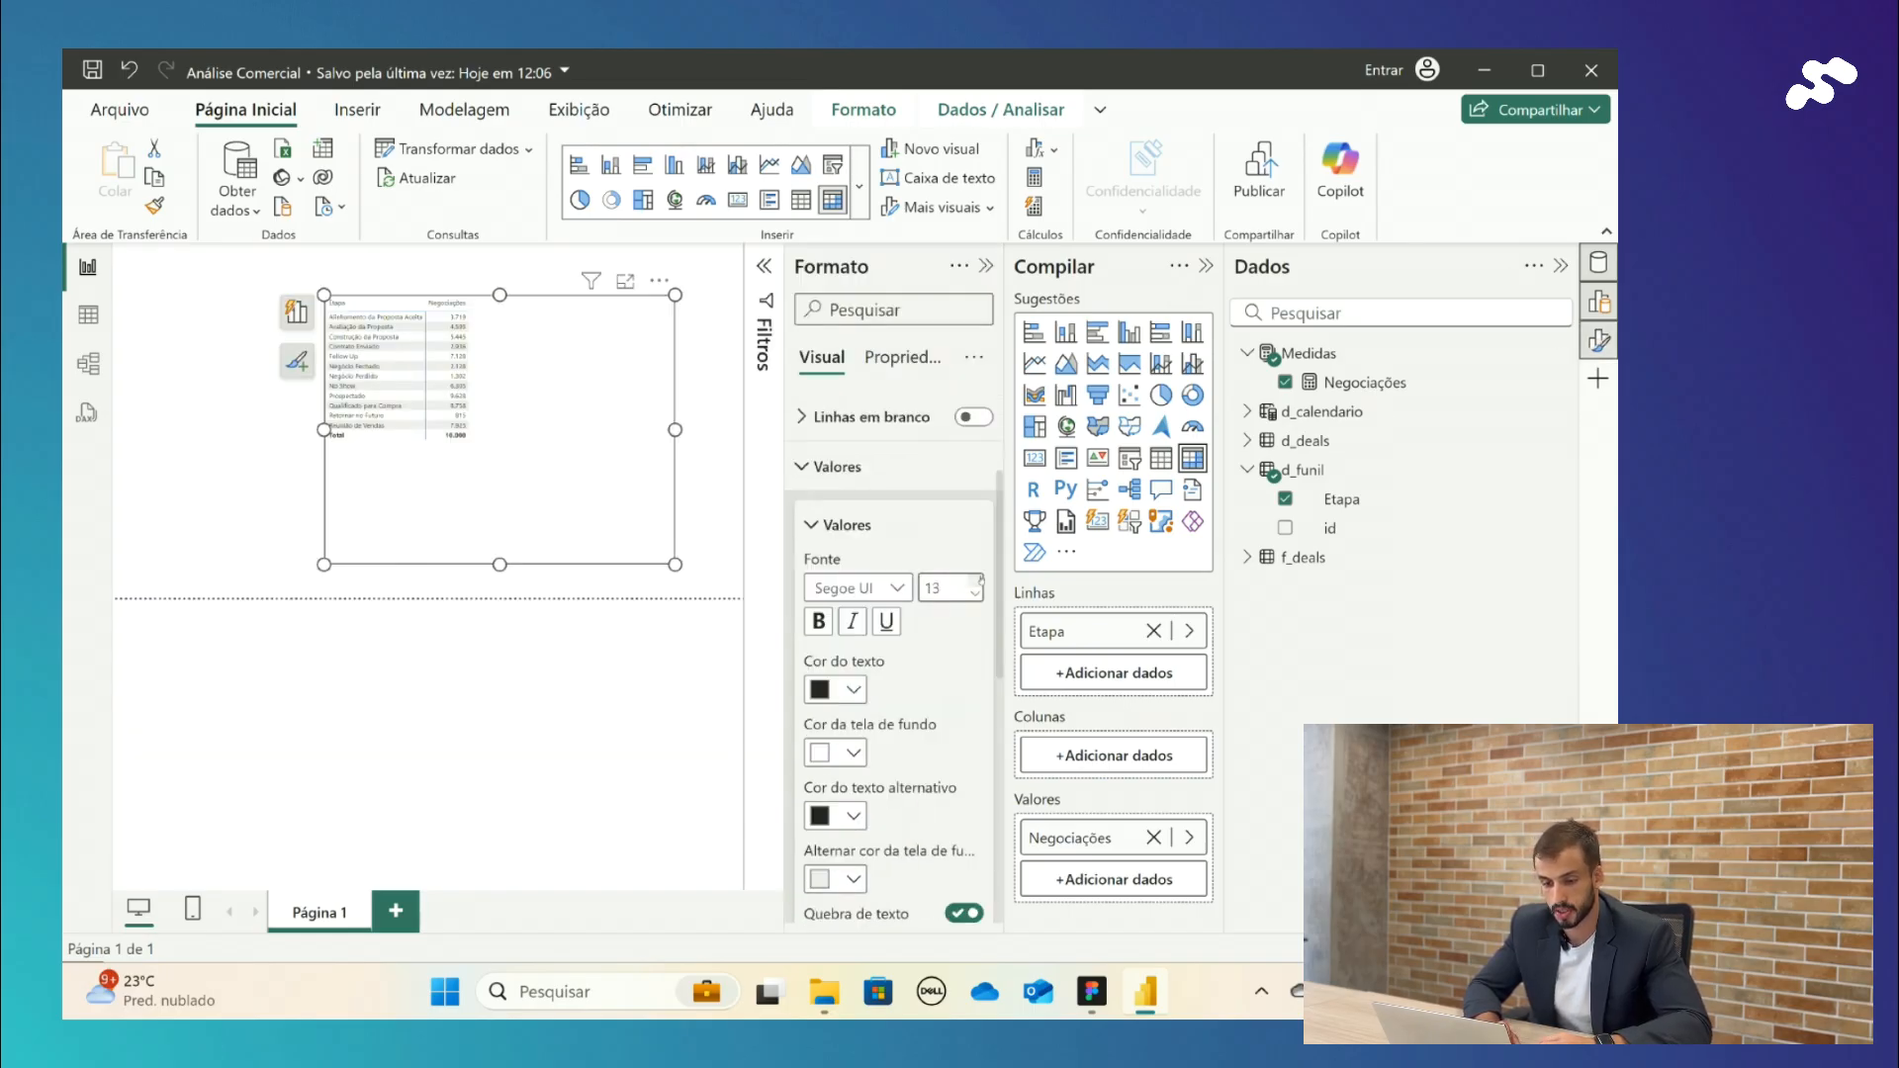
pyautogui.click(977, 581)
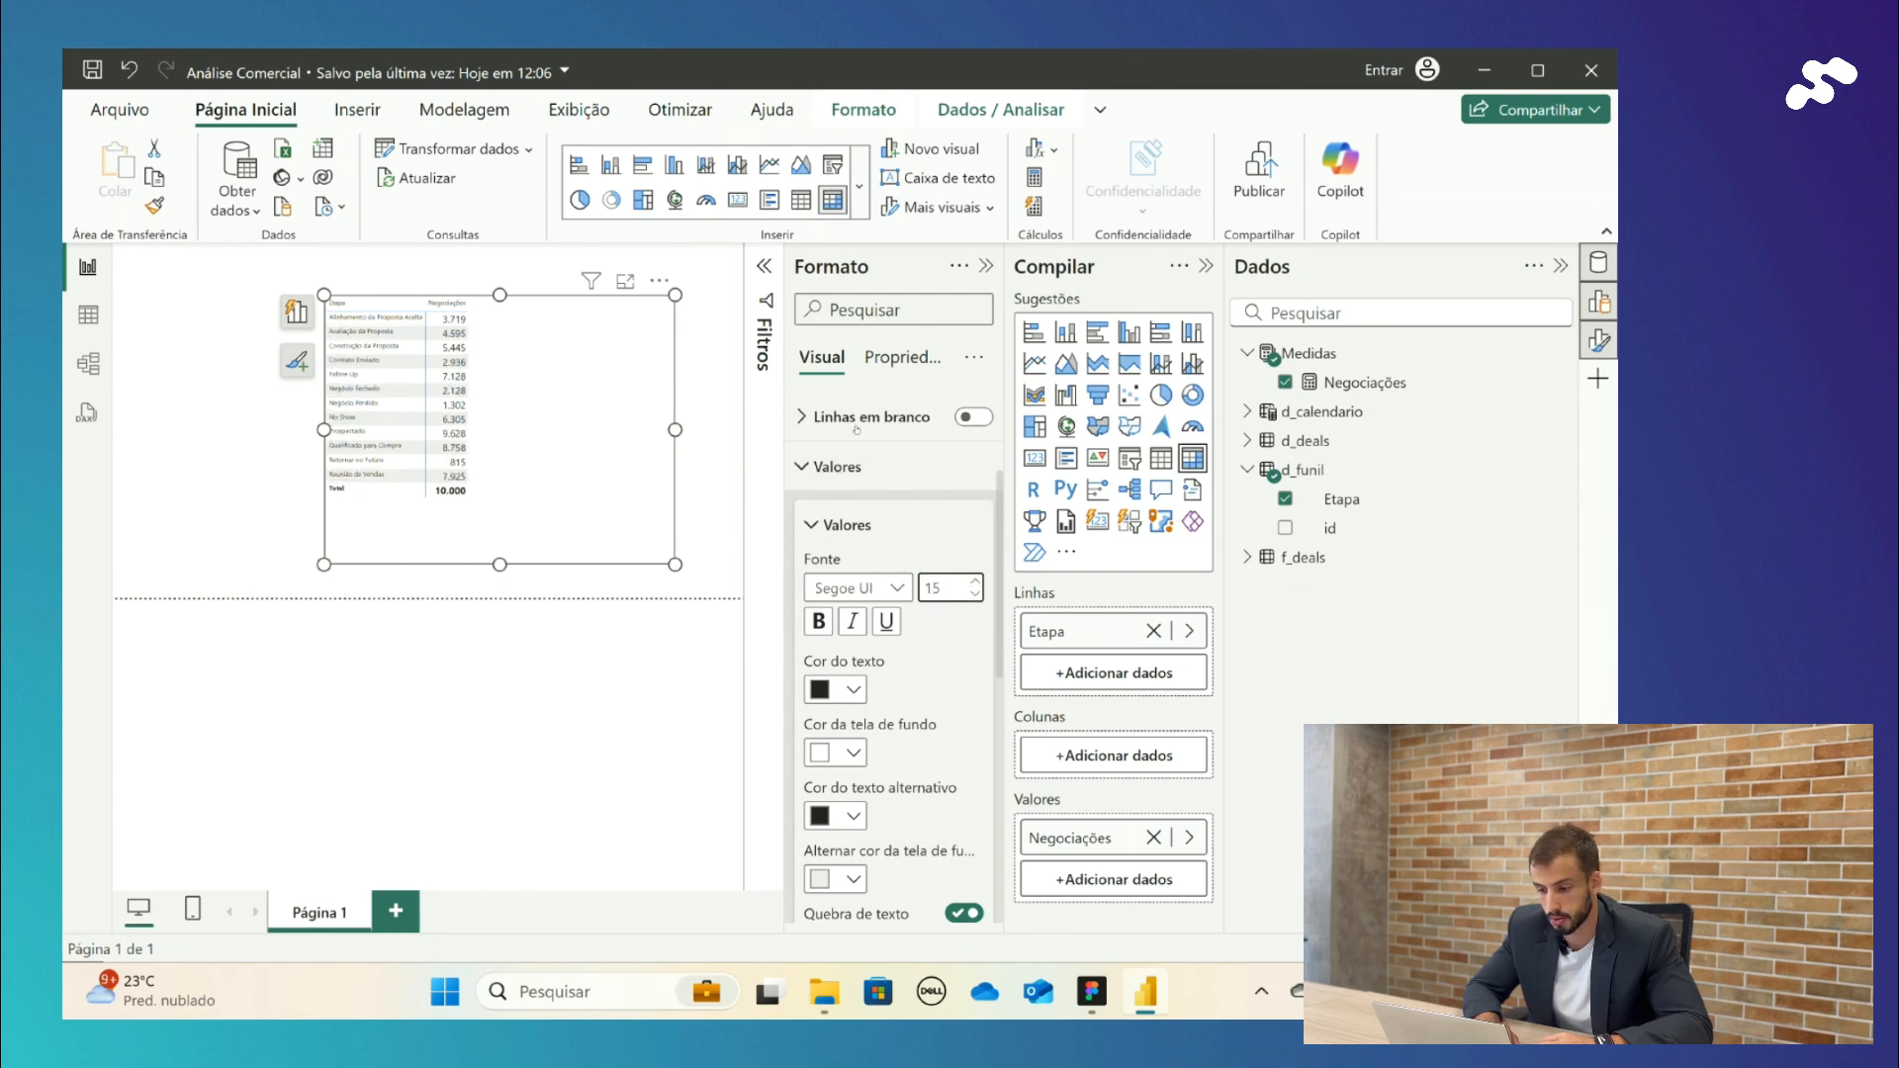
# - Search the matrix's format settings for "Valores" and set the font size of the values to 17
pyautogui.click(830, 309)
pyautogui.press('capslock')
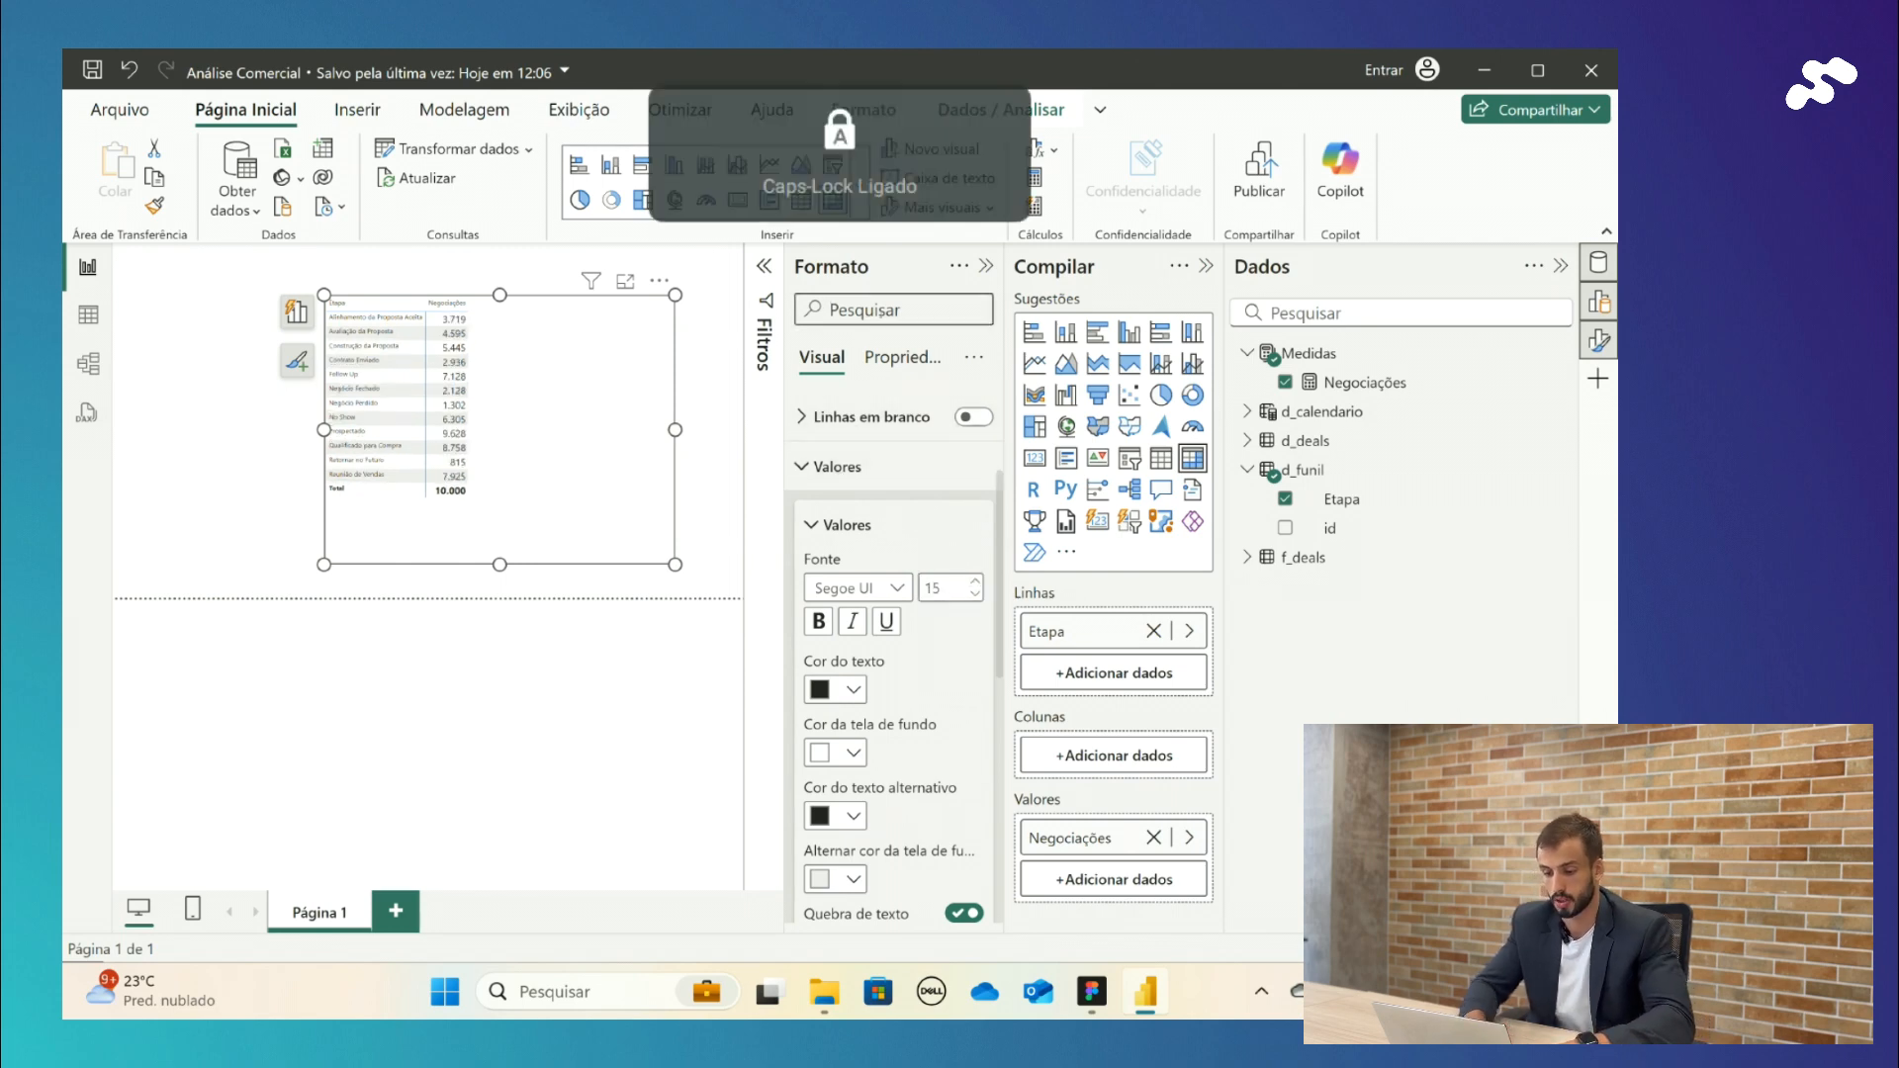
pyautogui.write('V')
pyautogui.press('capslock')
pyautogui.write('alores')
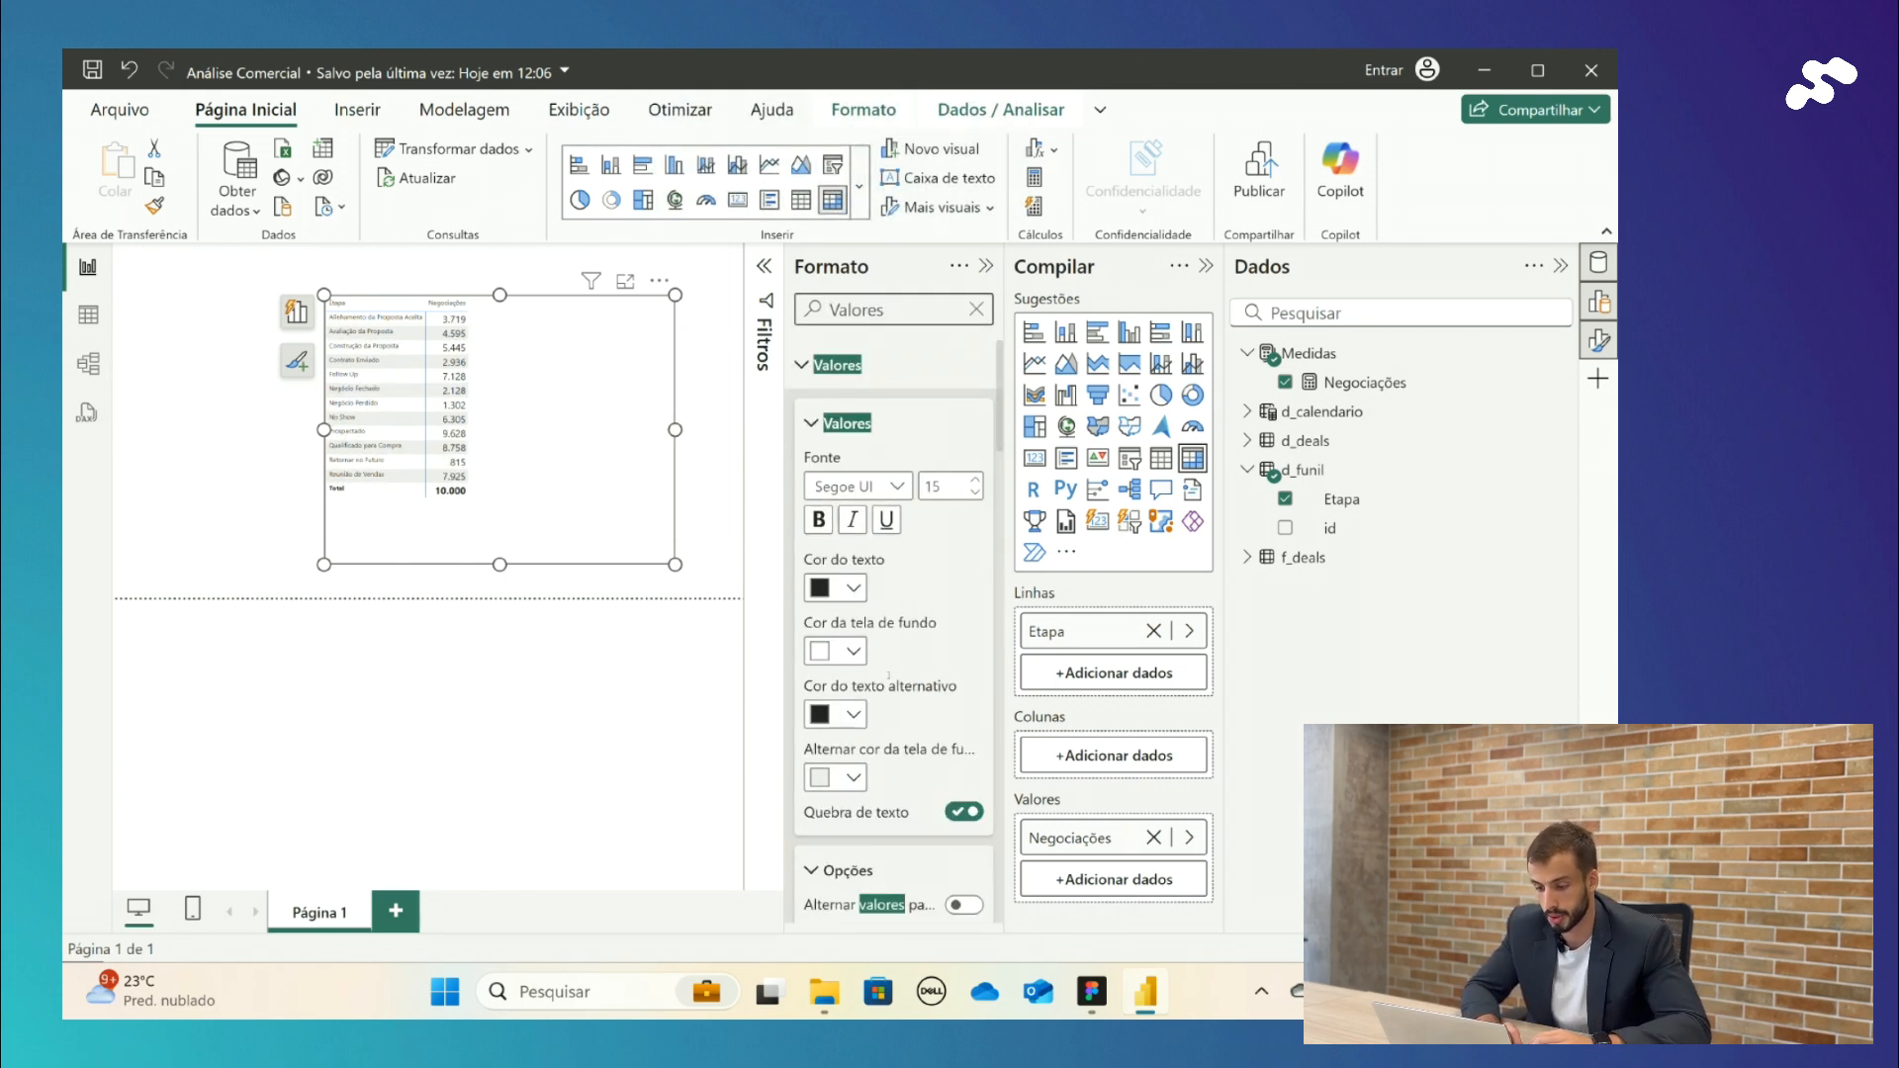
pyautogui.scroll(-5, 890, 643)
pyautogui.scroll(-4, 932, 683)
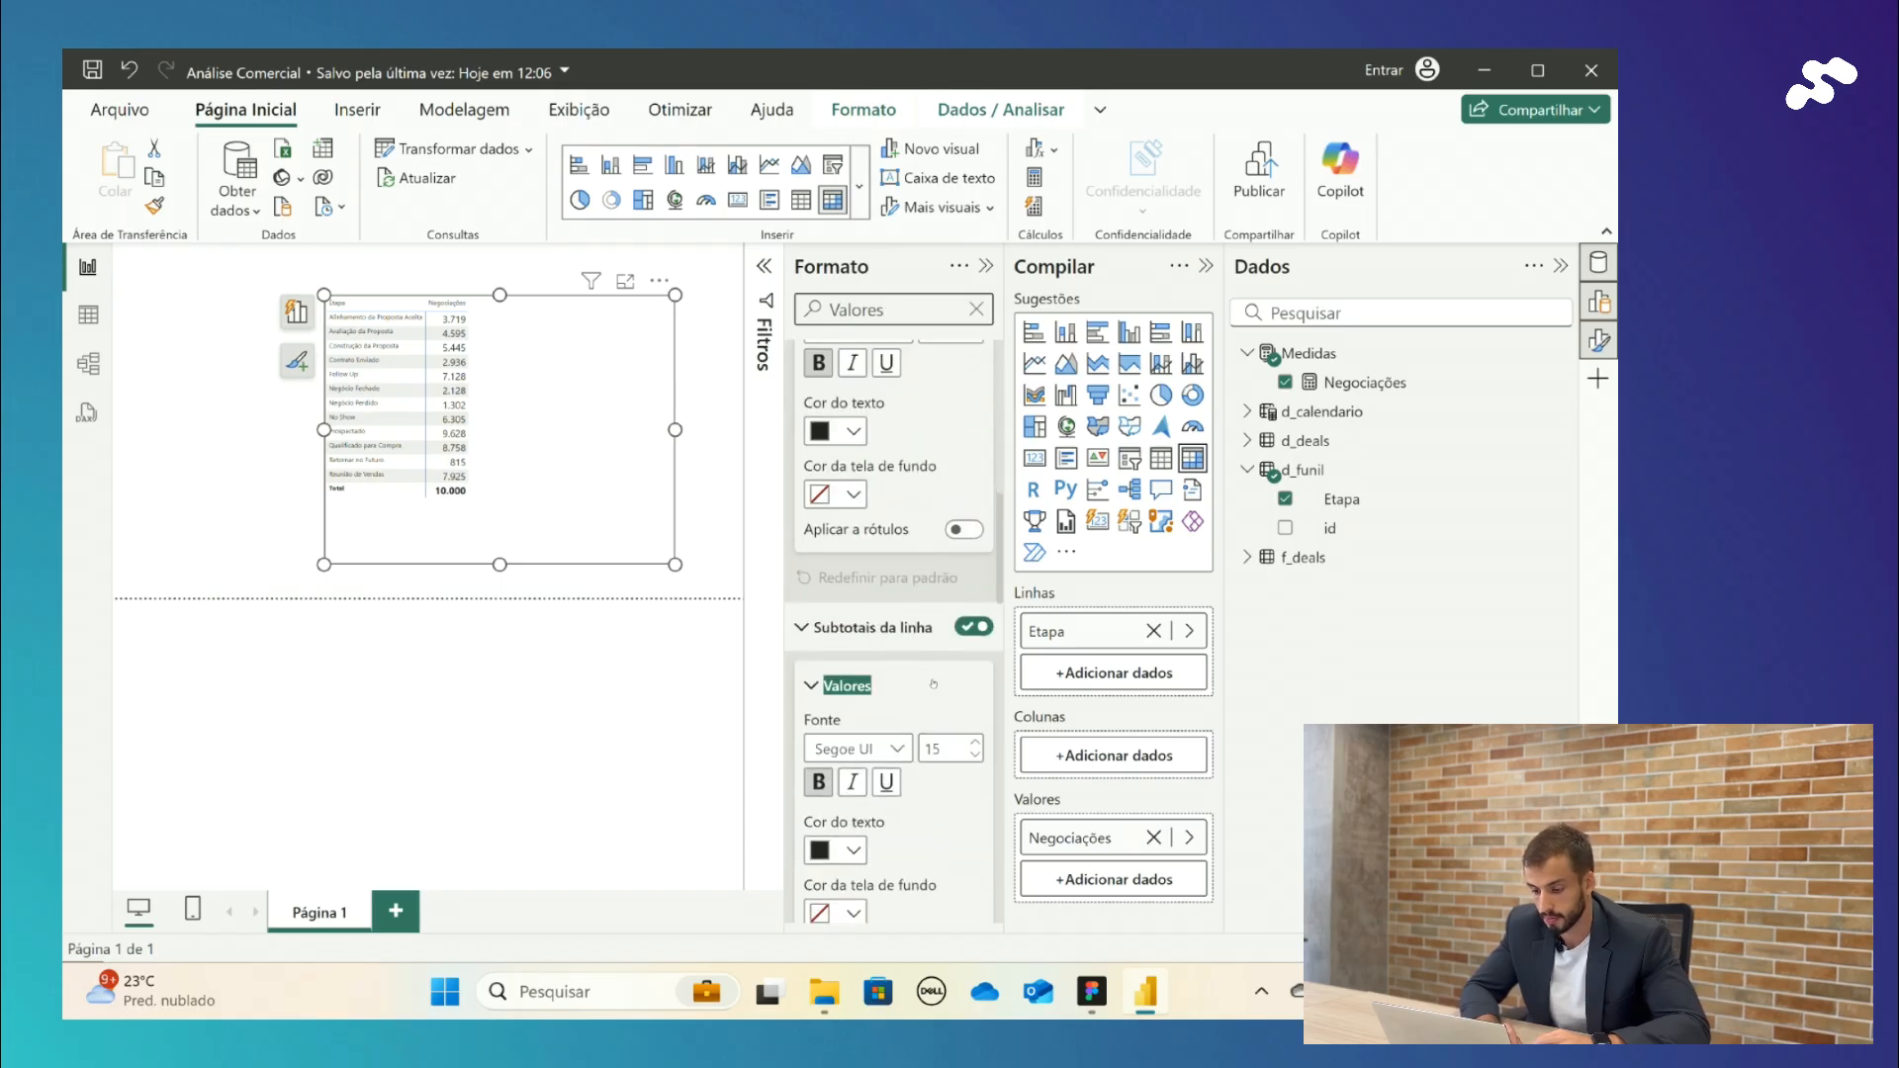
pyautogui.scroll(-3, 933, 683)
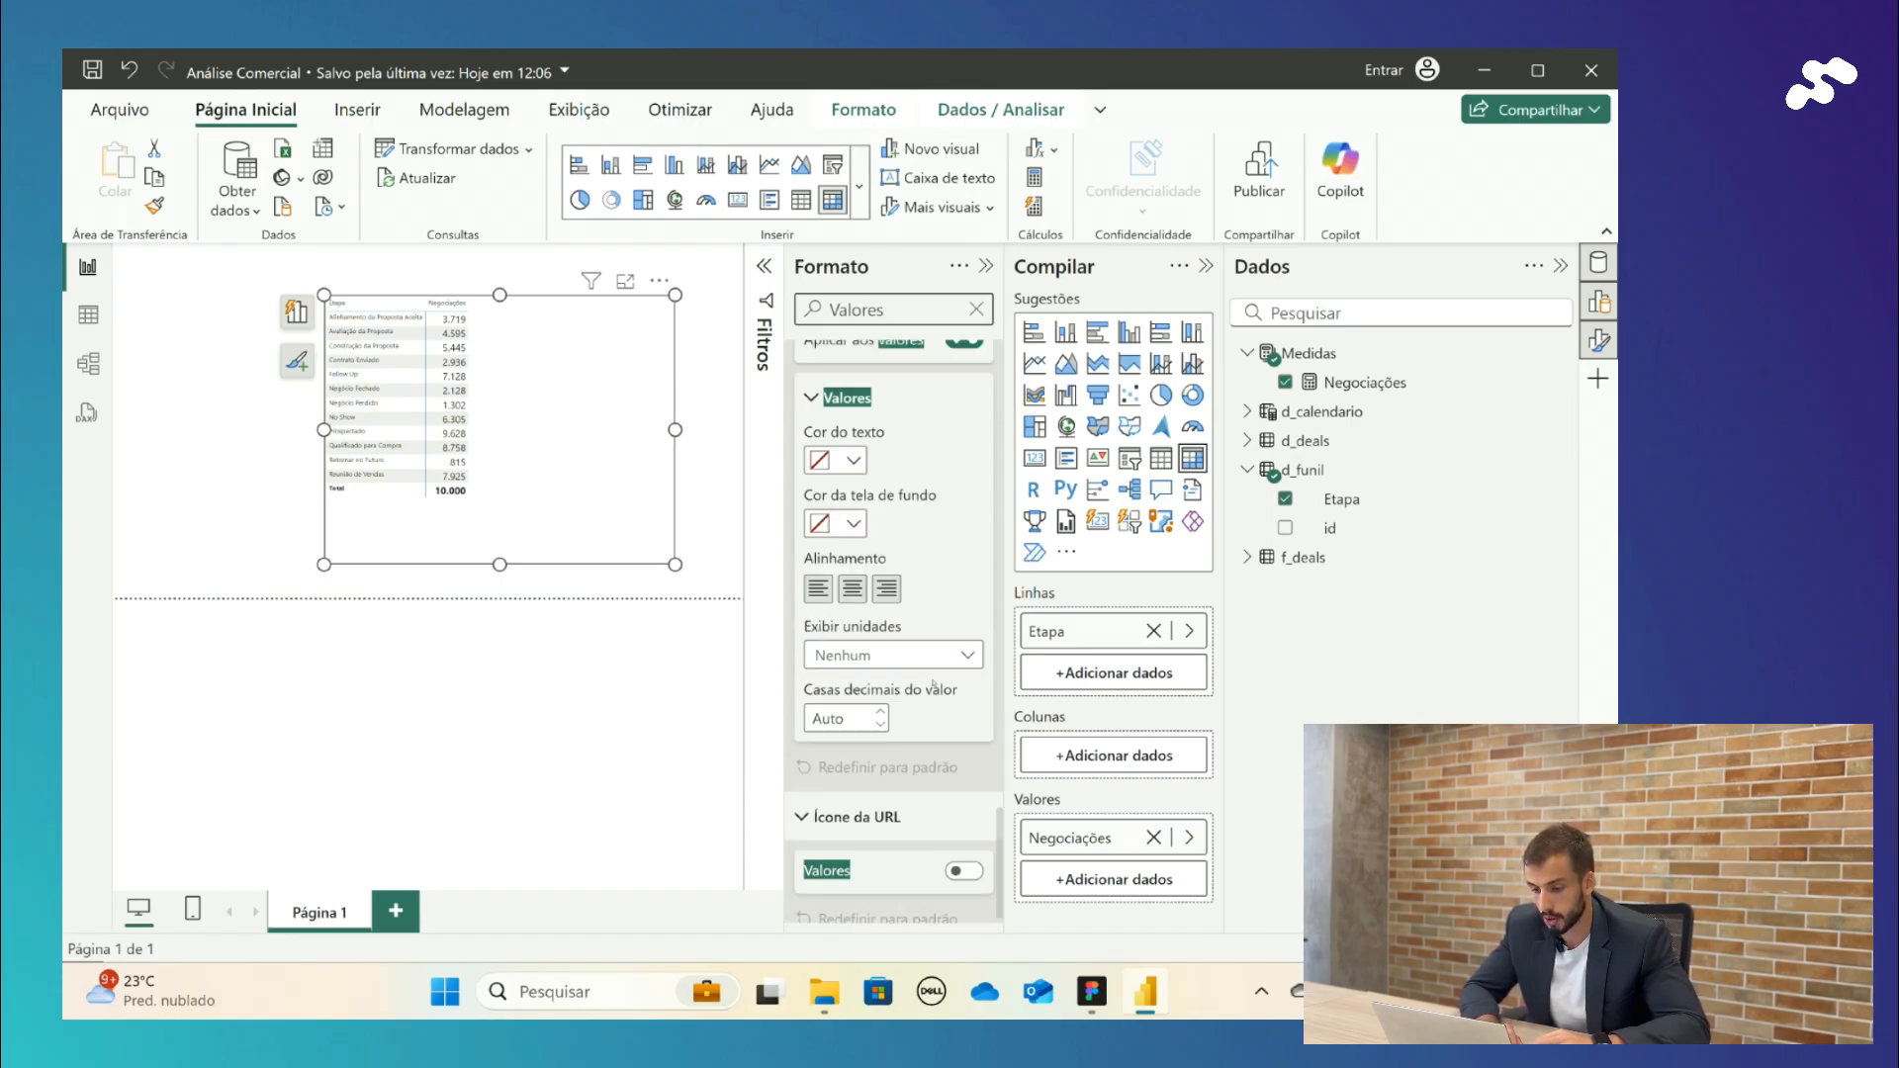
pyautogui.scroll(10, 932, 683)
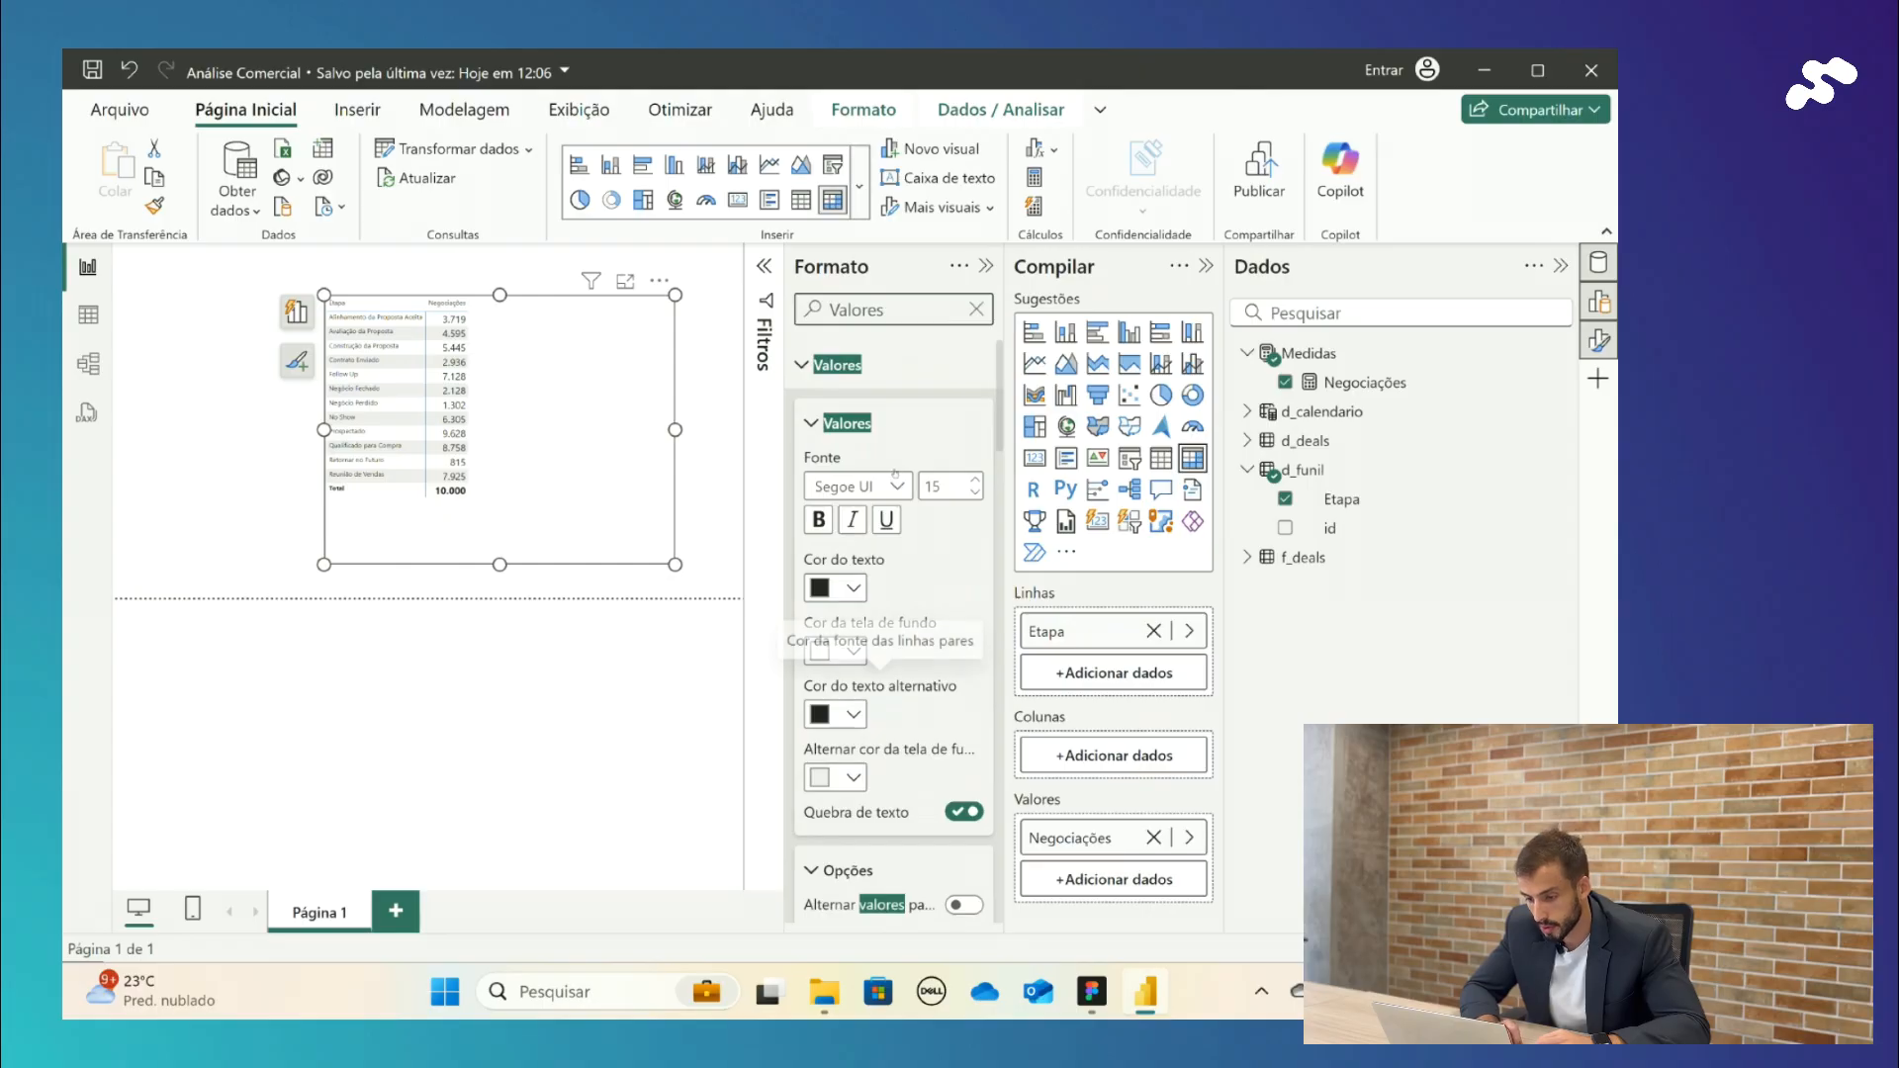
pyautogui.click(974, 481)
pyautogui.click(975, 480)
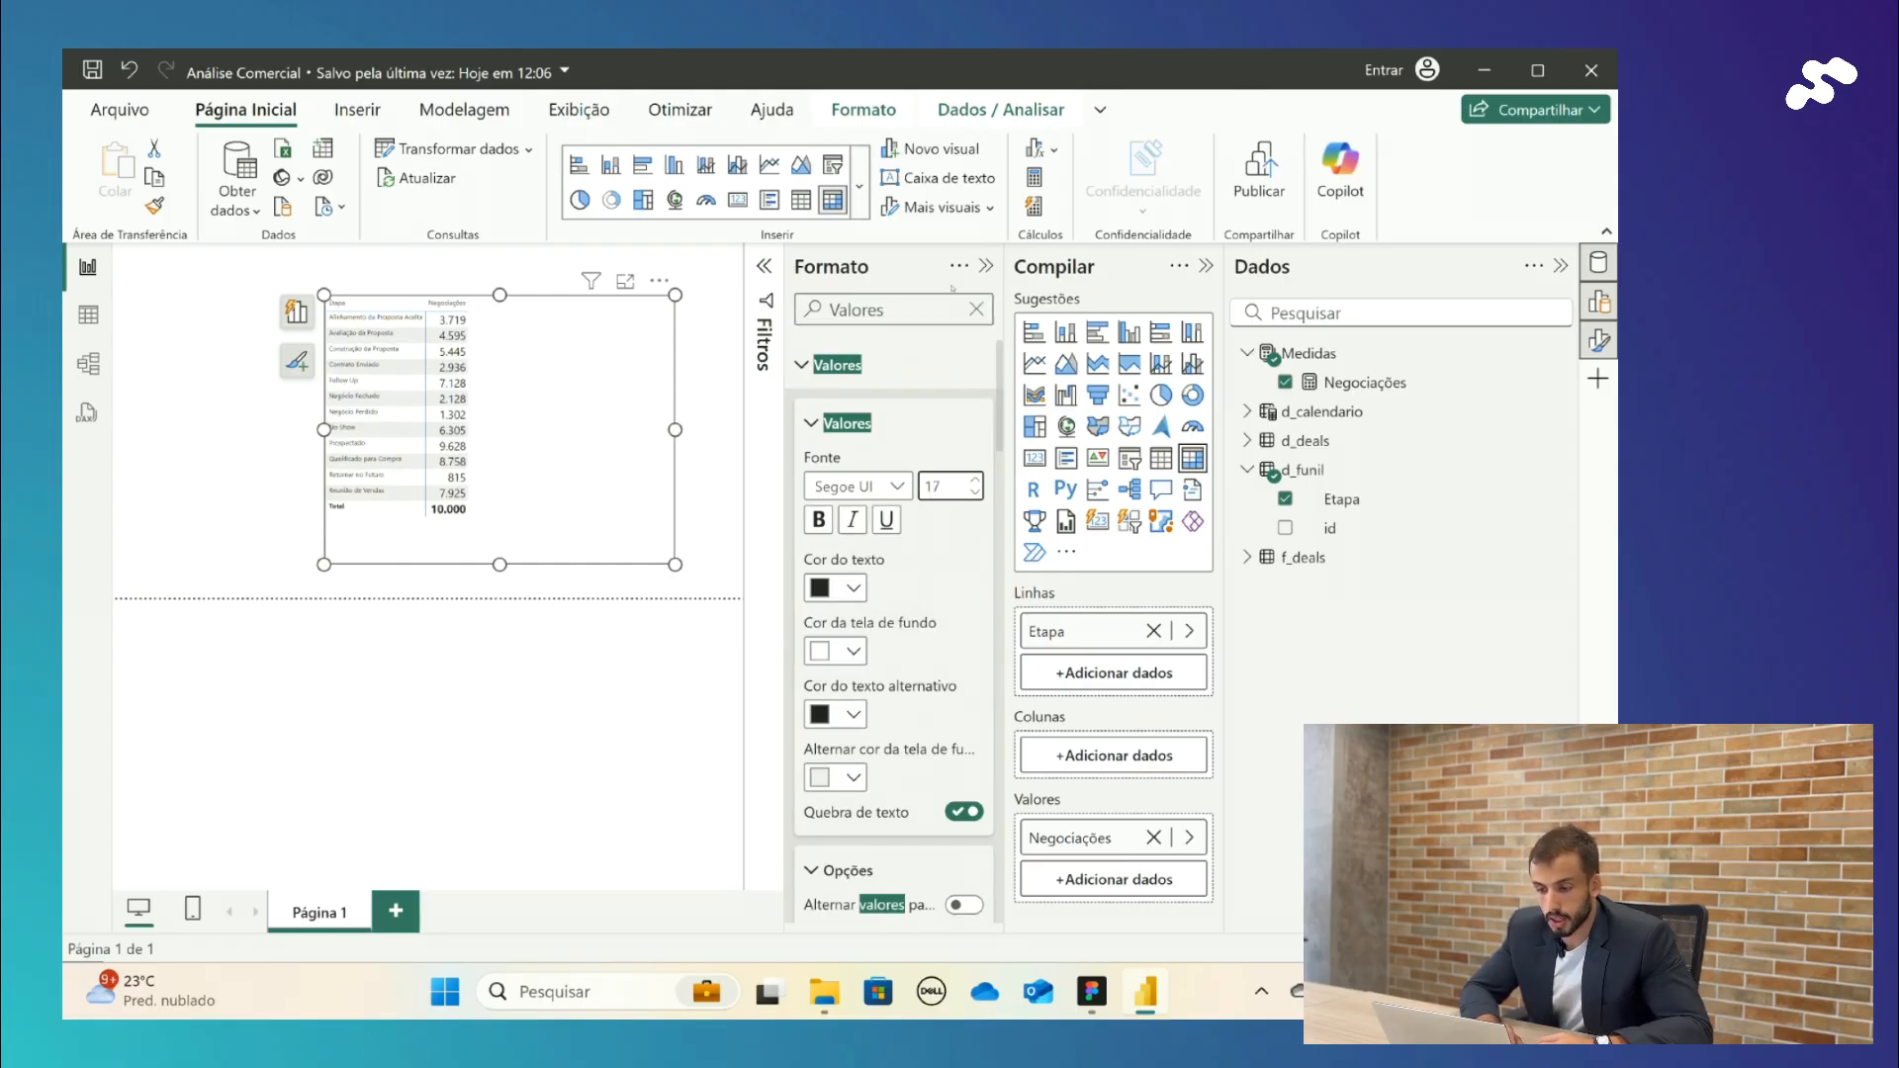
# - Hide the formatting options and expand the matrix in focus mode
pyautogui.click(985, 266)
pyautogui.click(815, 298)
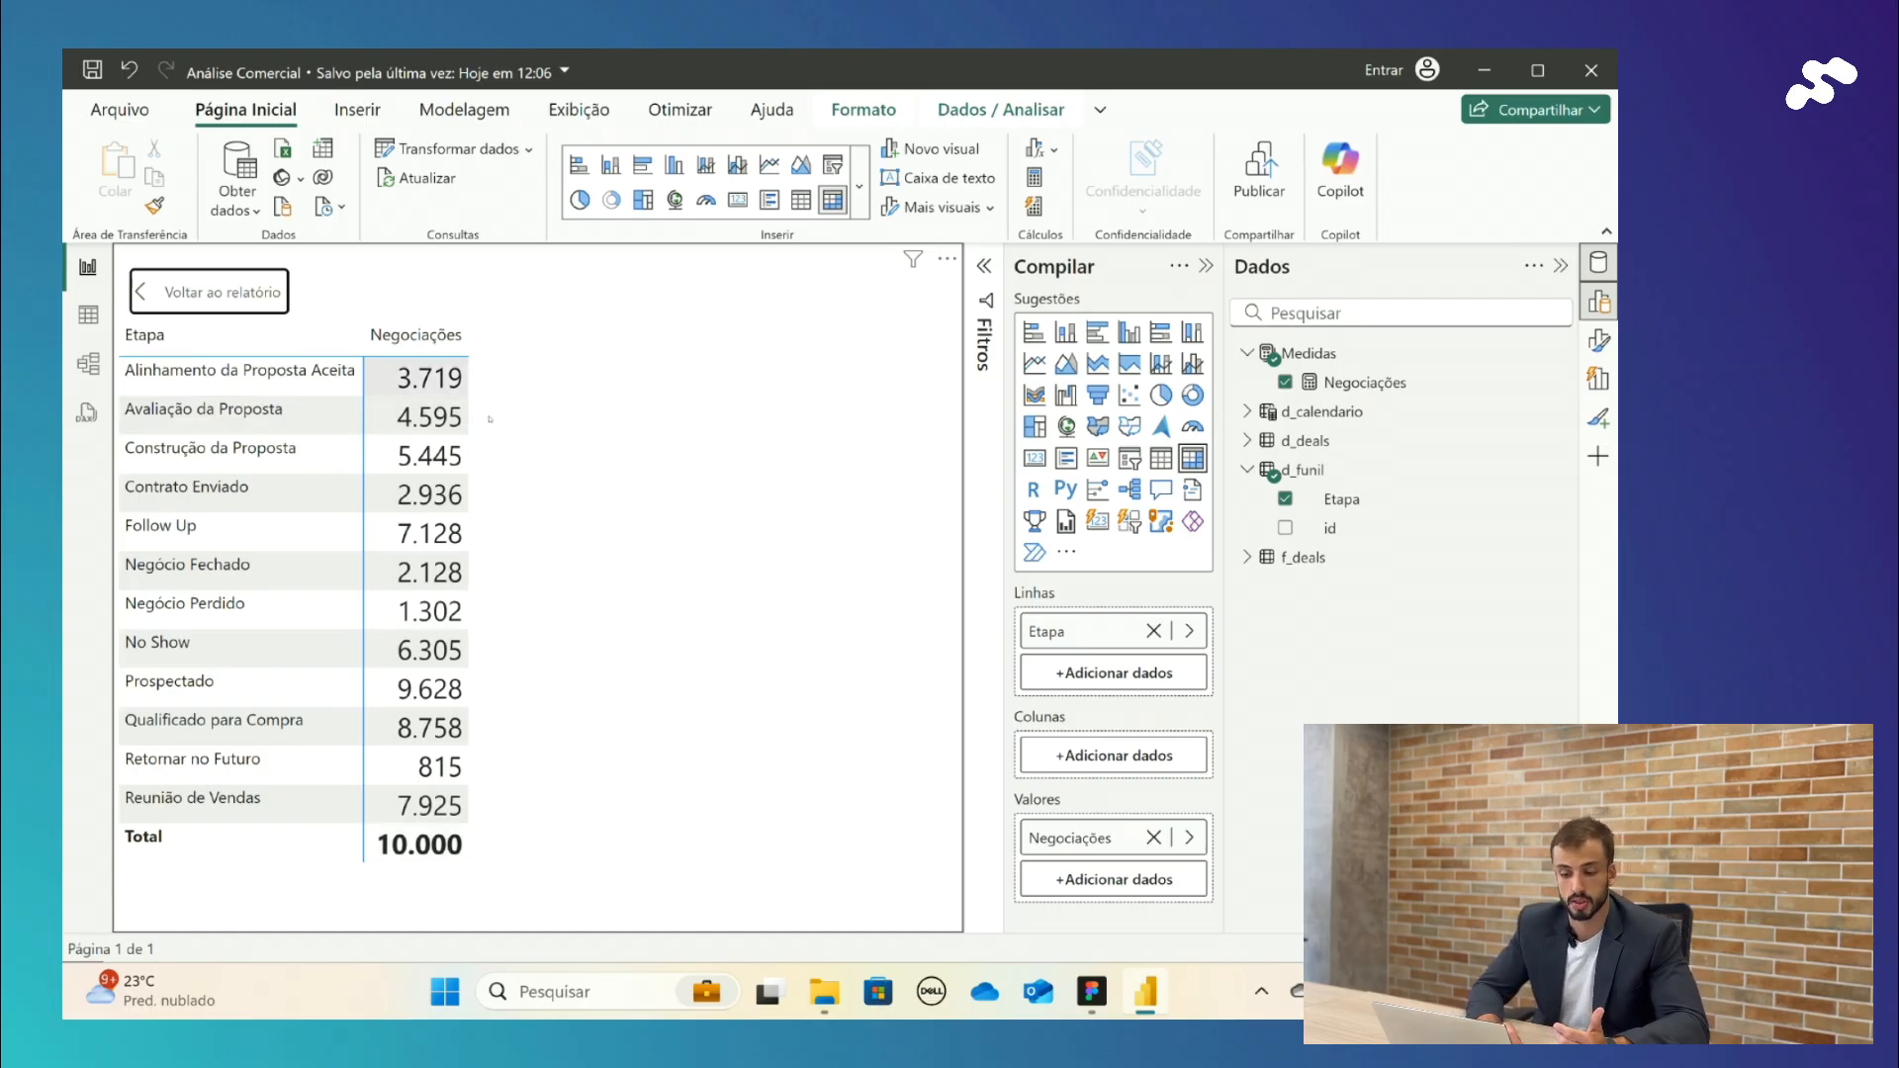
# - Open the data of the f_deals table and go through the etapa rows of the single filtered negotiation
pyautogui.click(88, 316)
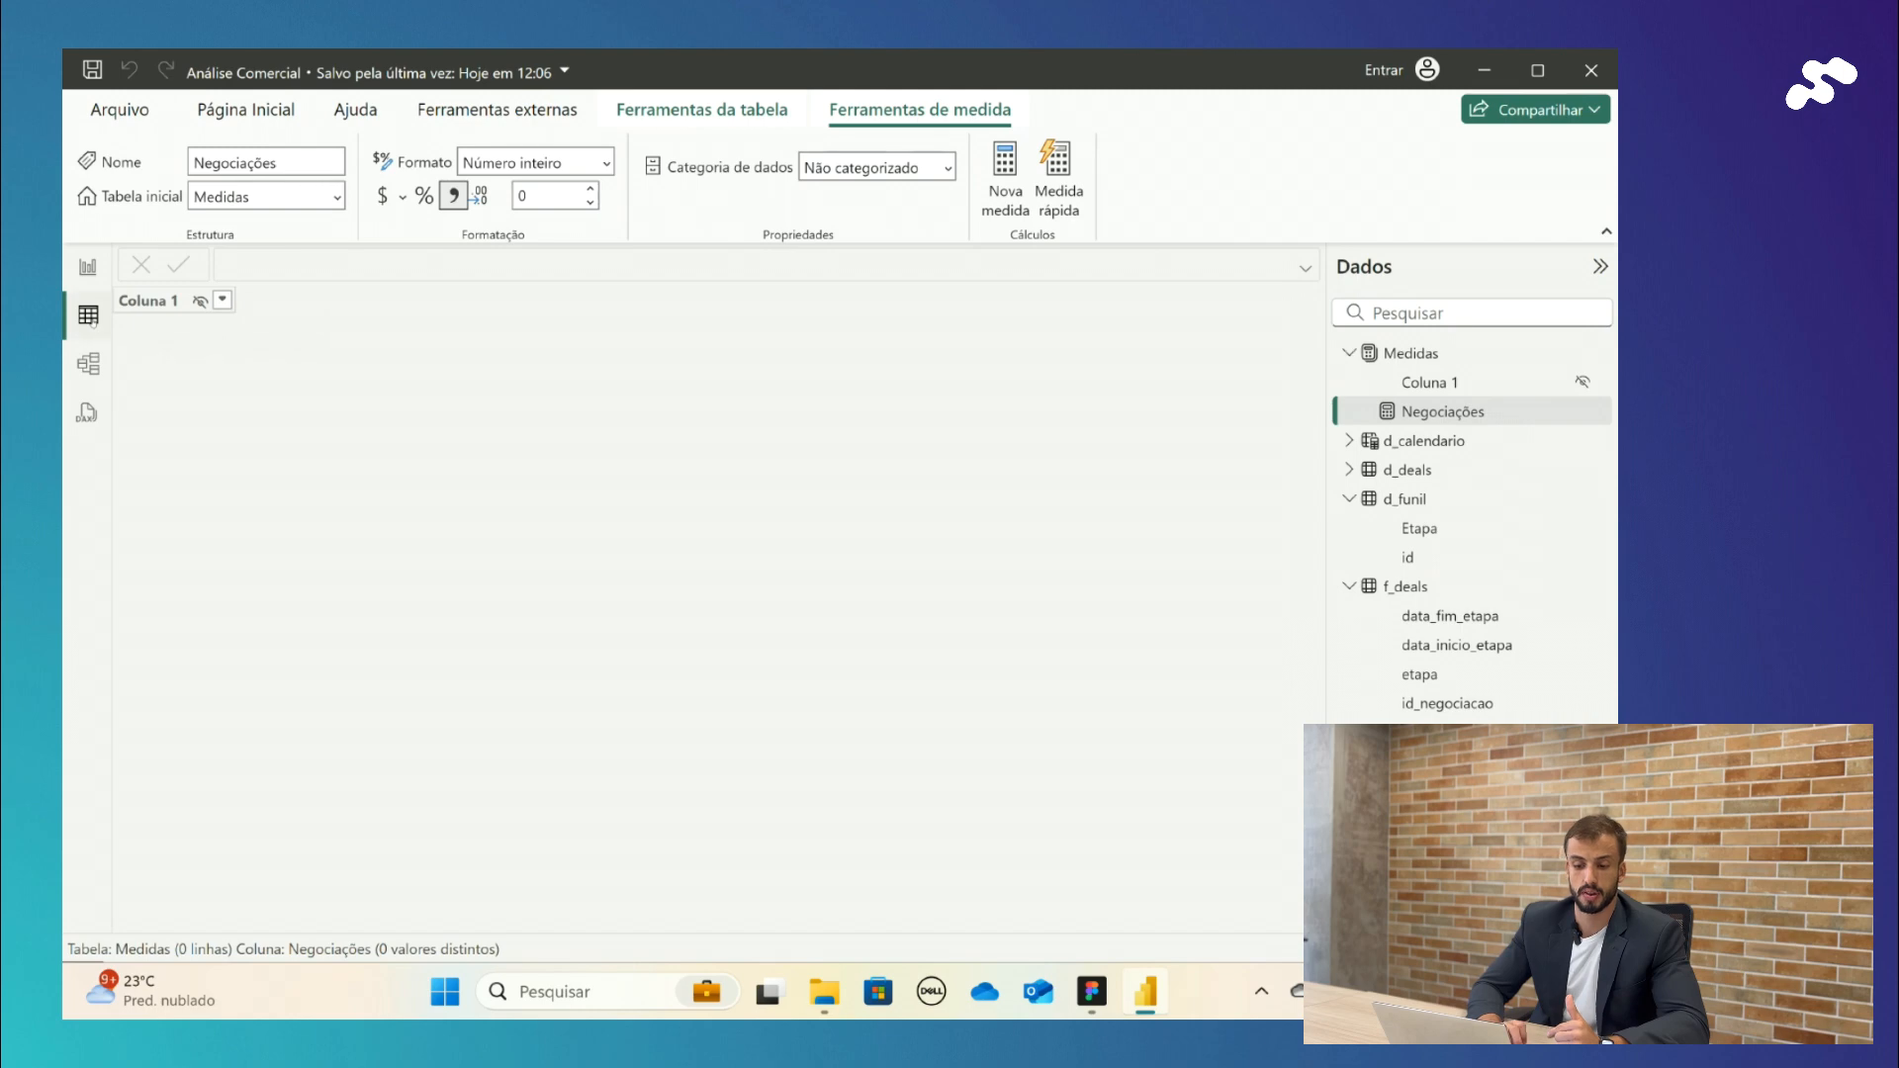
pyautogui.click(1390, 588)
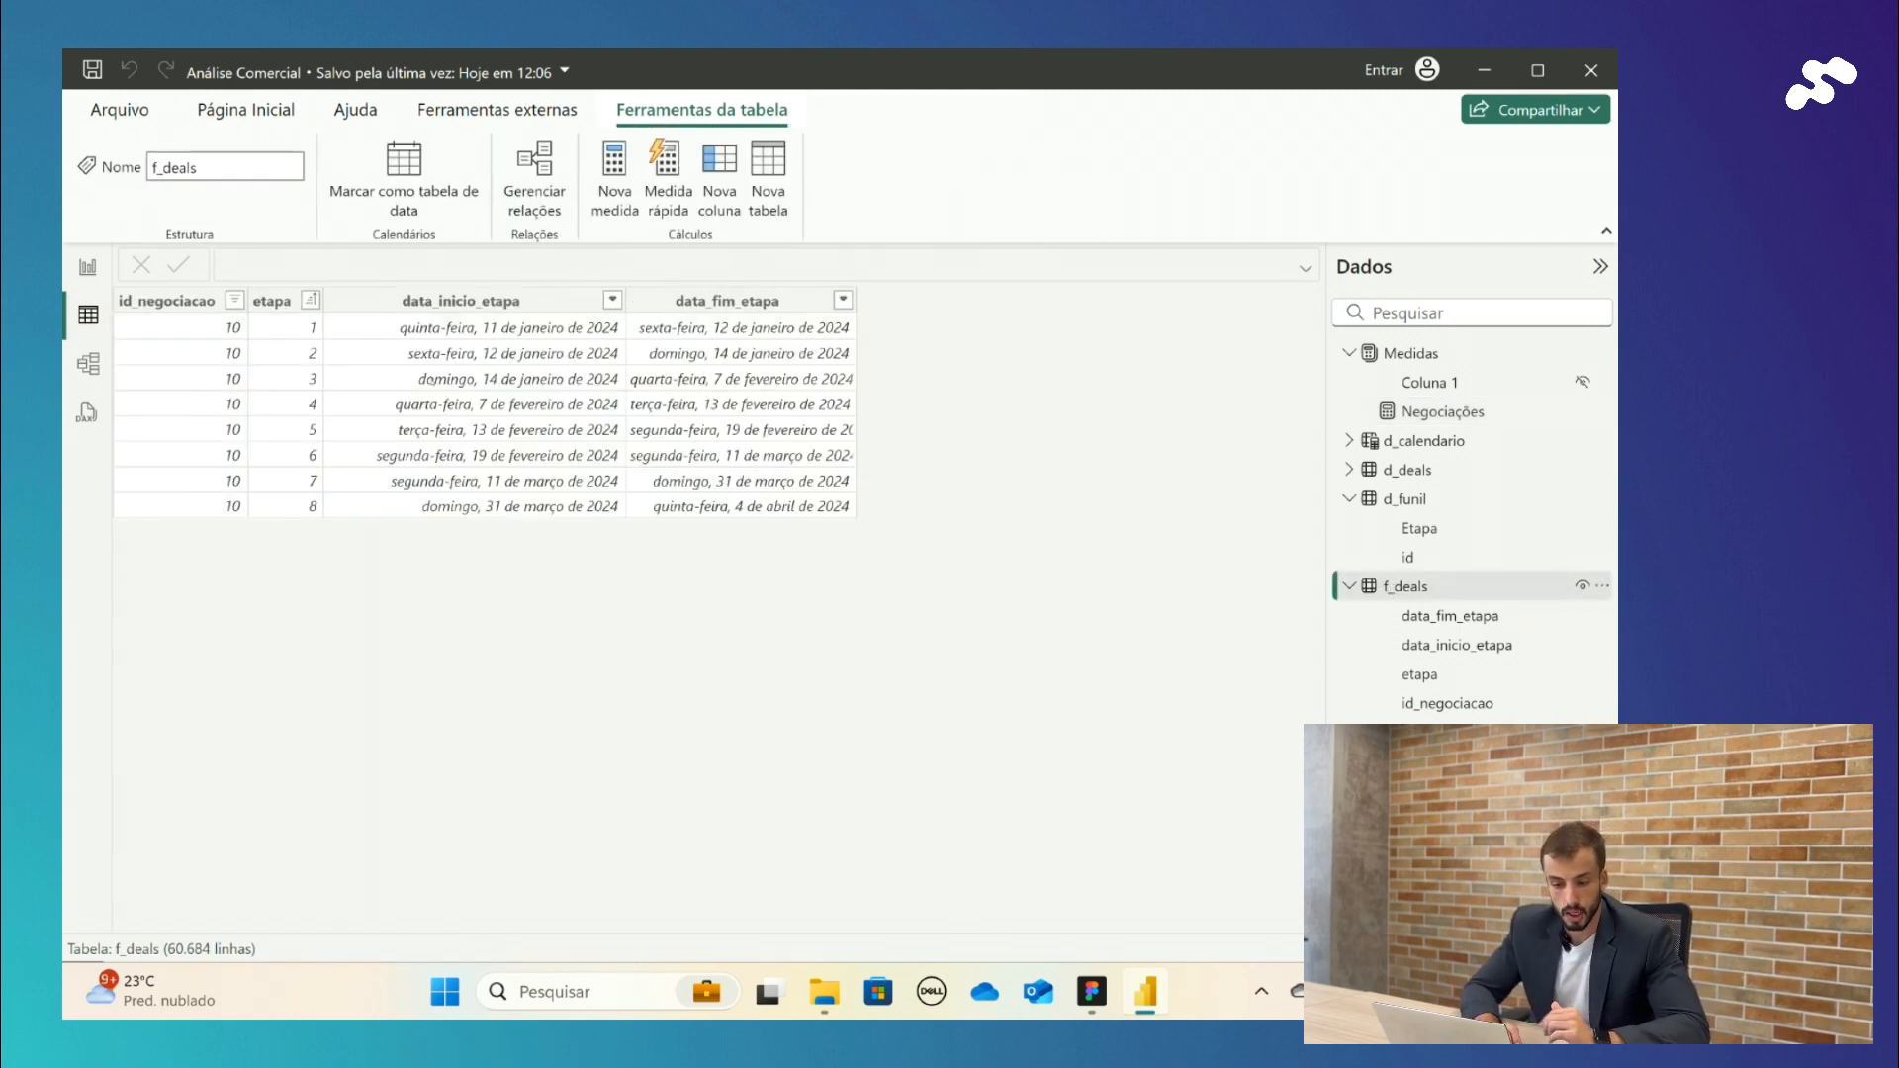
pyautogui.click(198, 302)
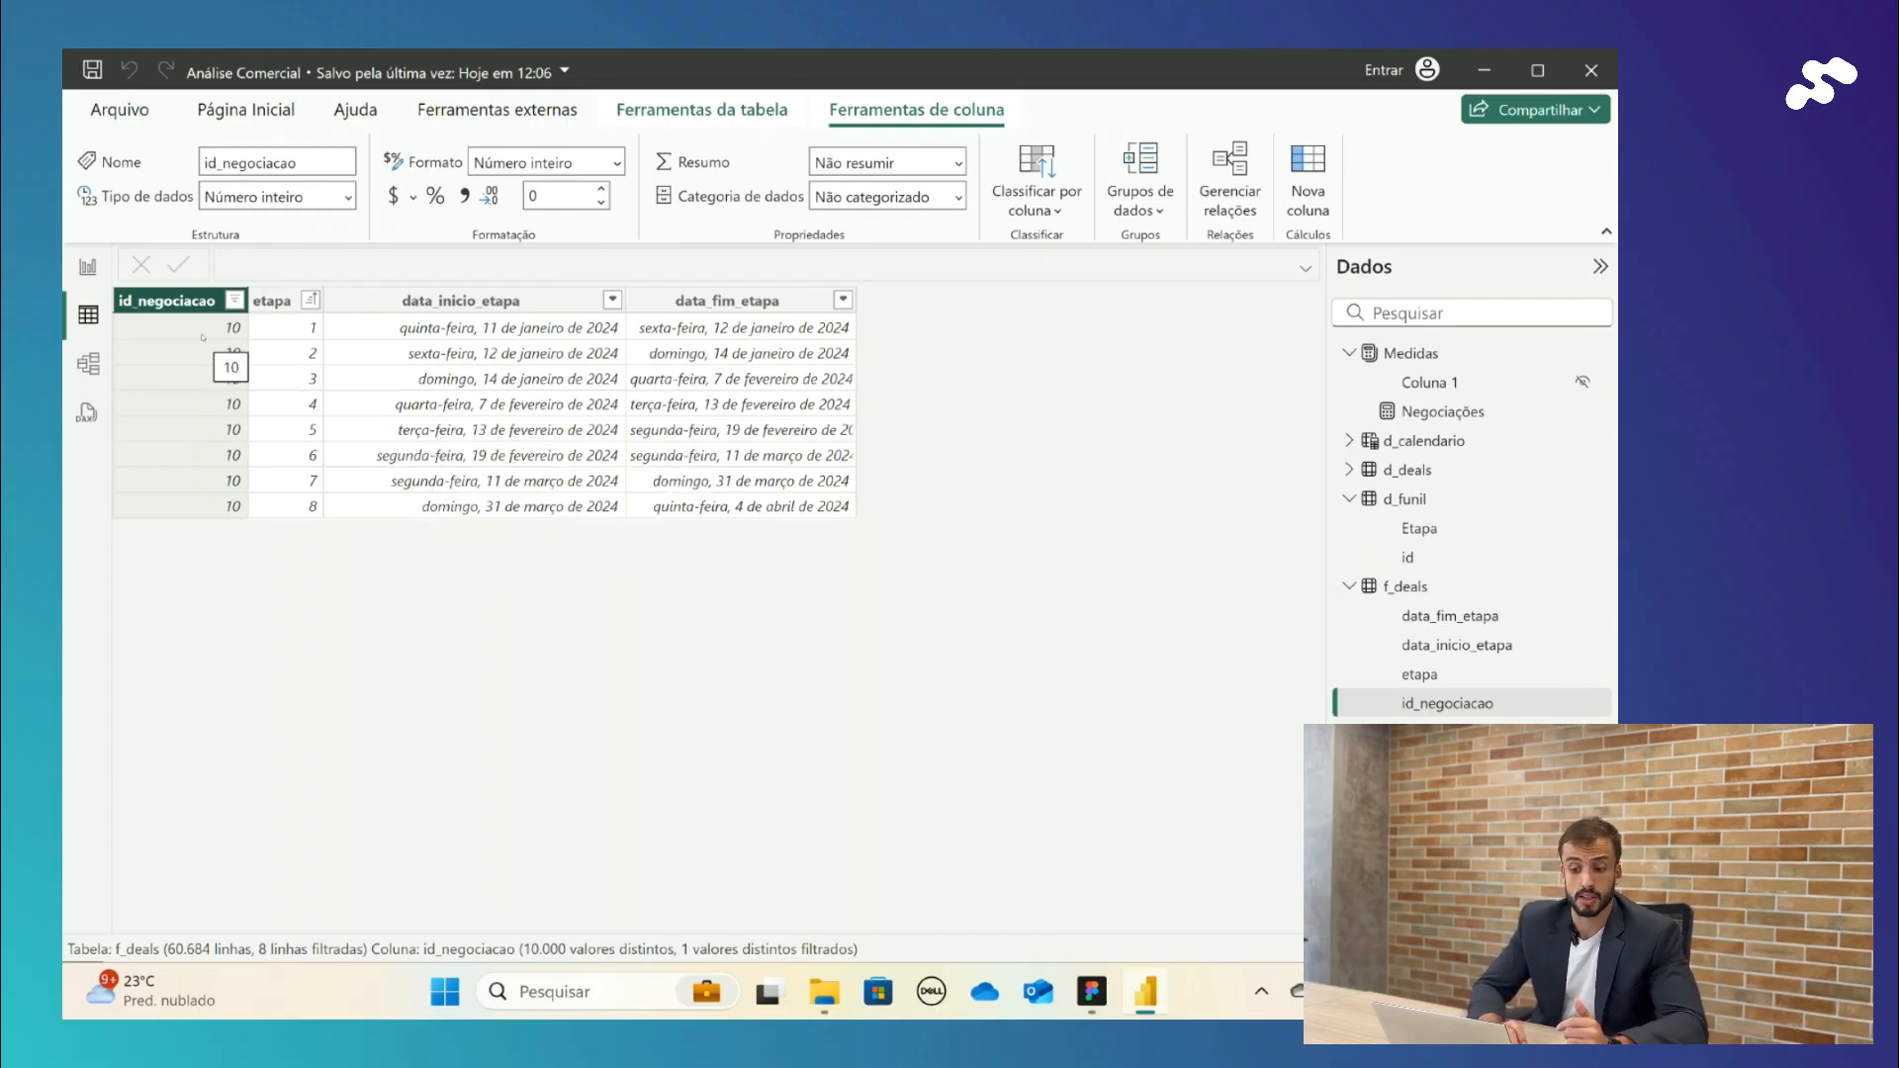
pyautogui.click(294, 341)
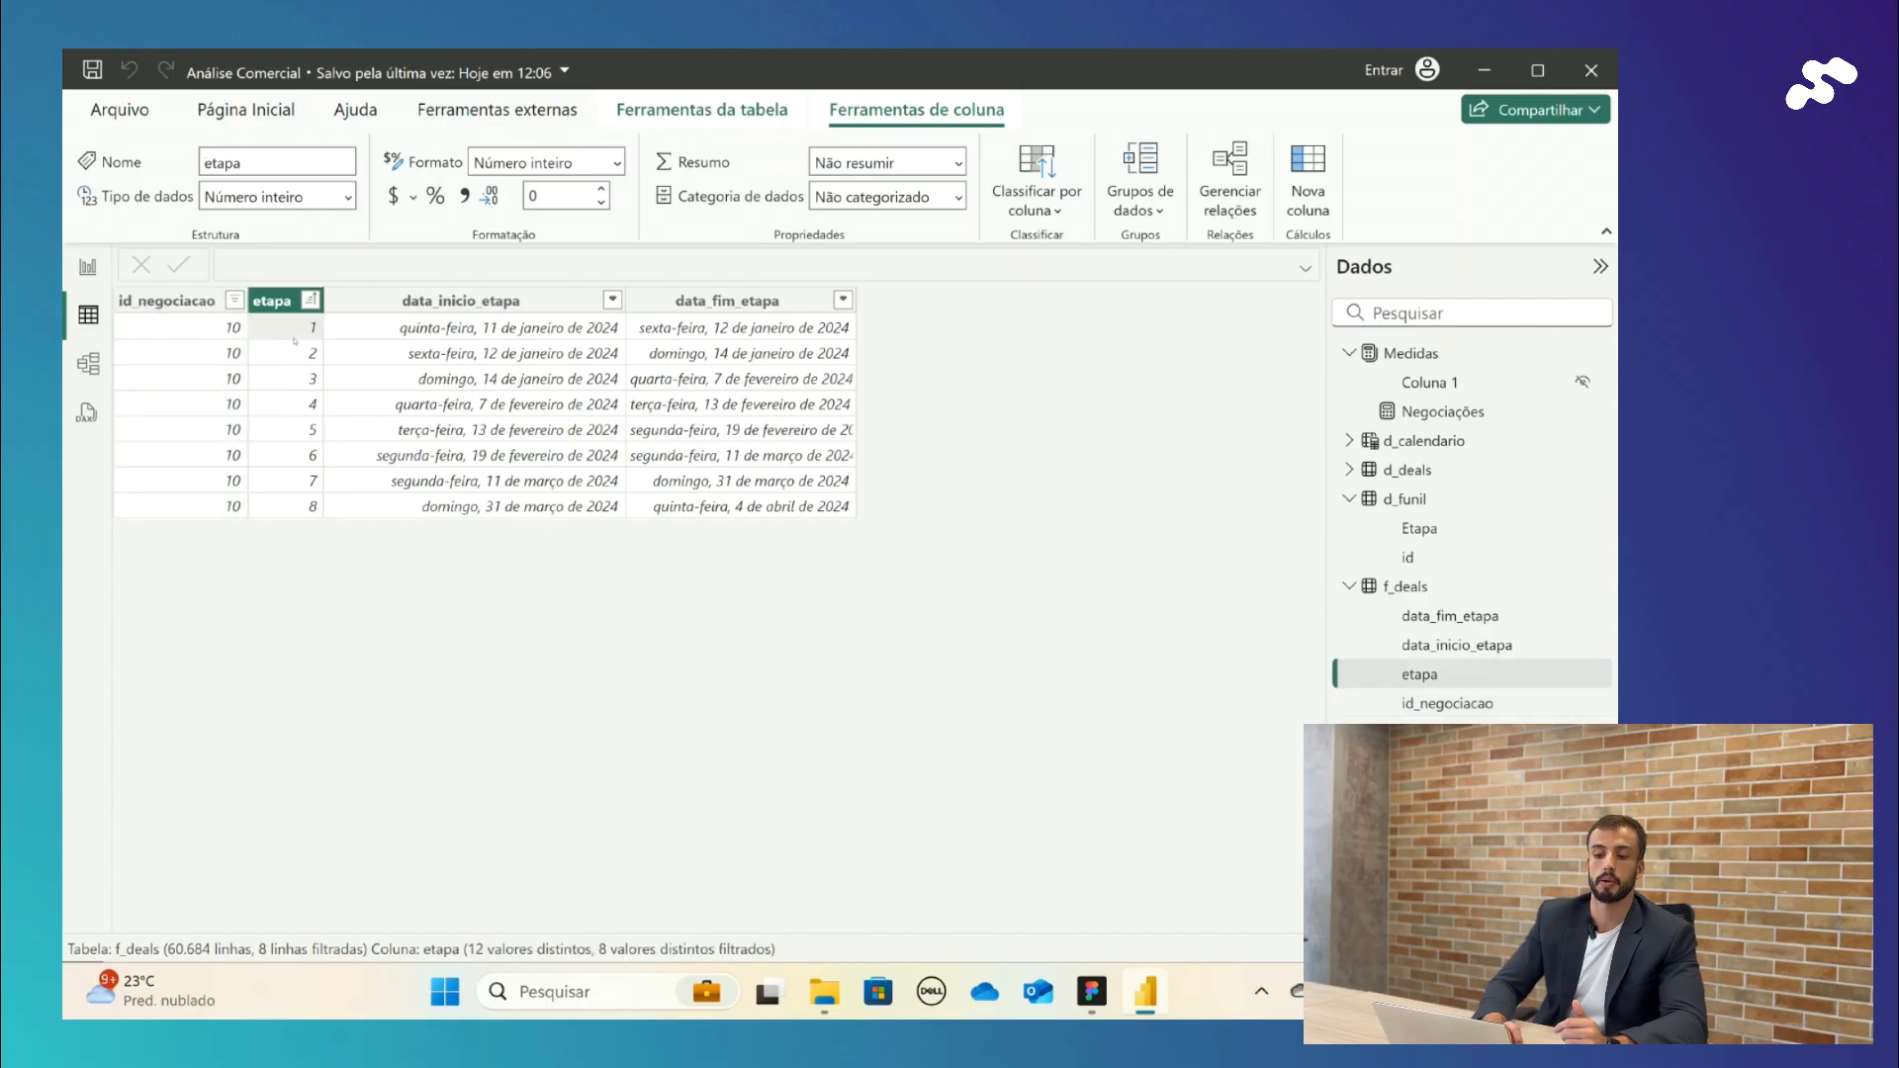
pyautogui.press('Down')
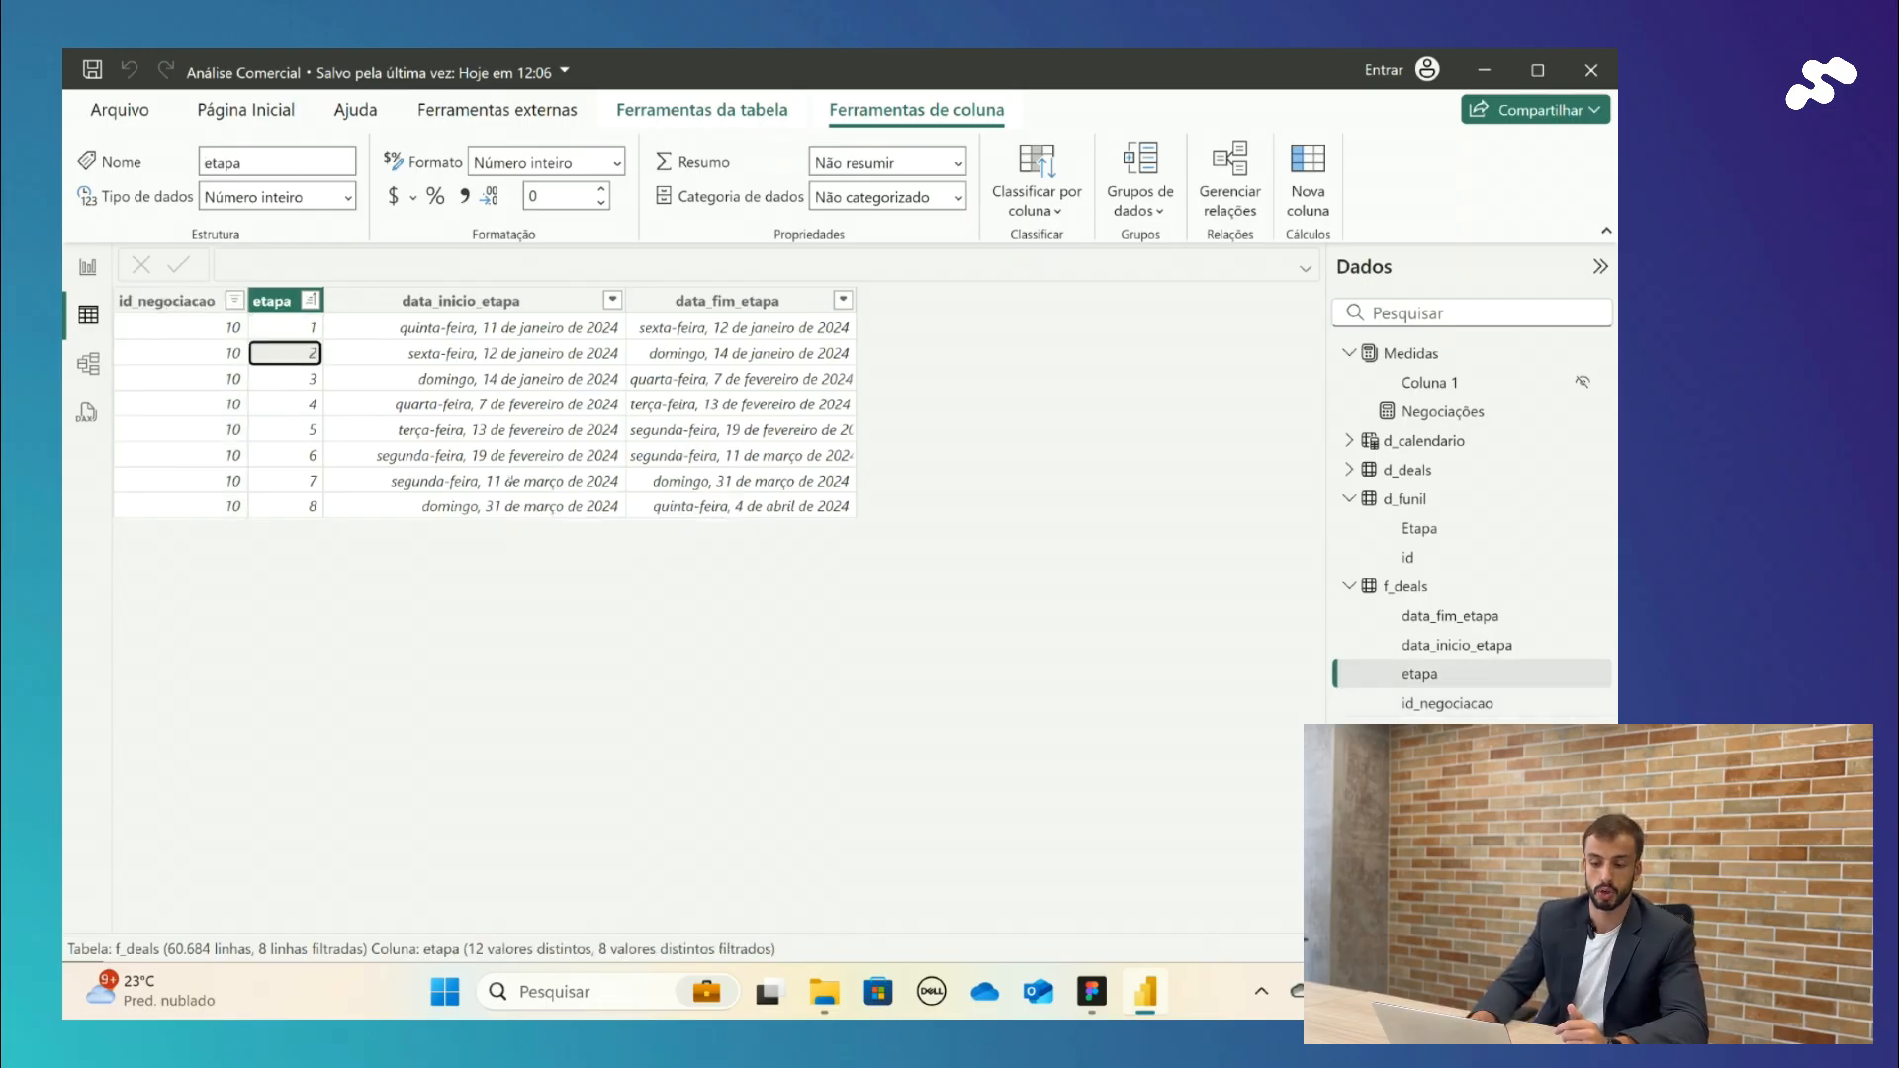
pyautogui.press('Down')
pyautogui.press('Down')
pyautogui.press('Down')
pyautogui.press('Down')
pyautogui.press('Down')
pyautogui.press('Down')
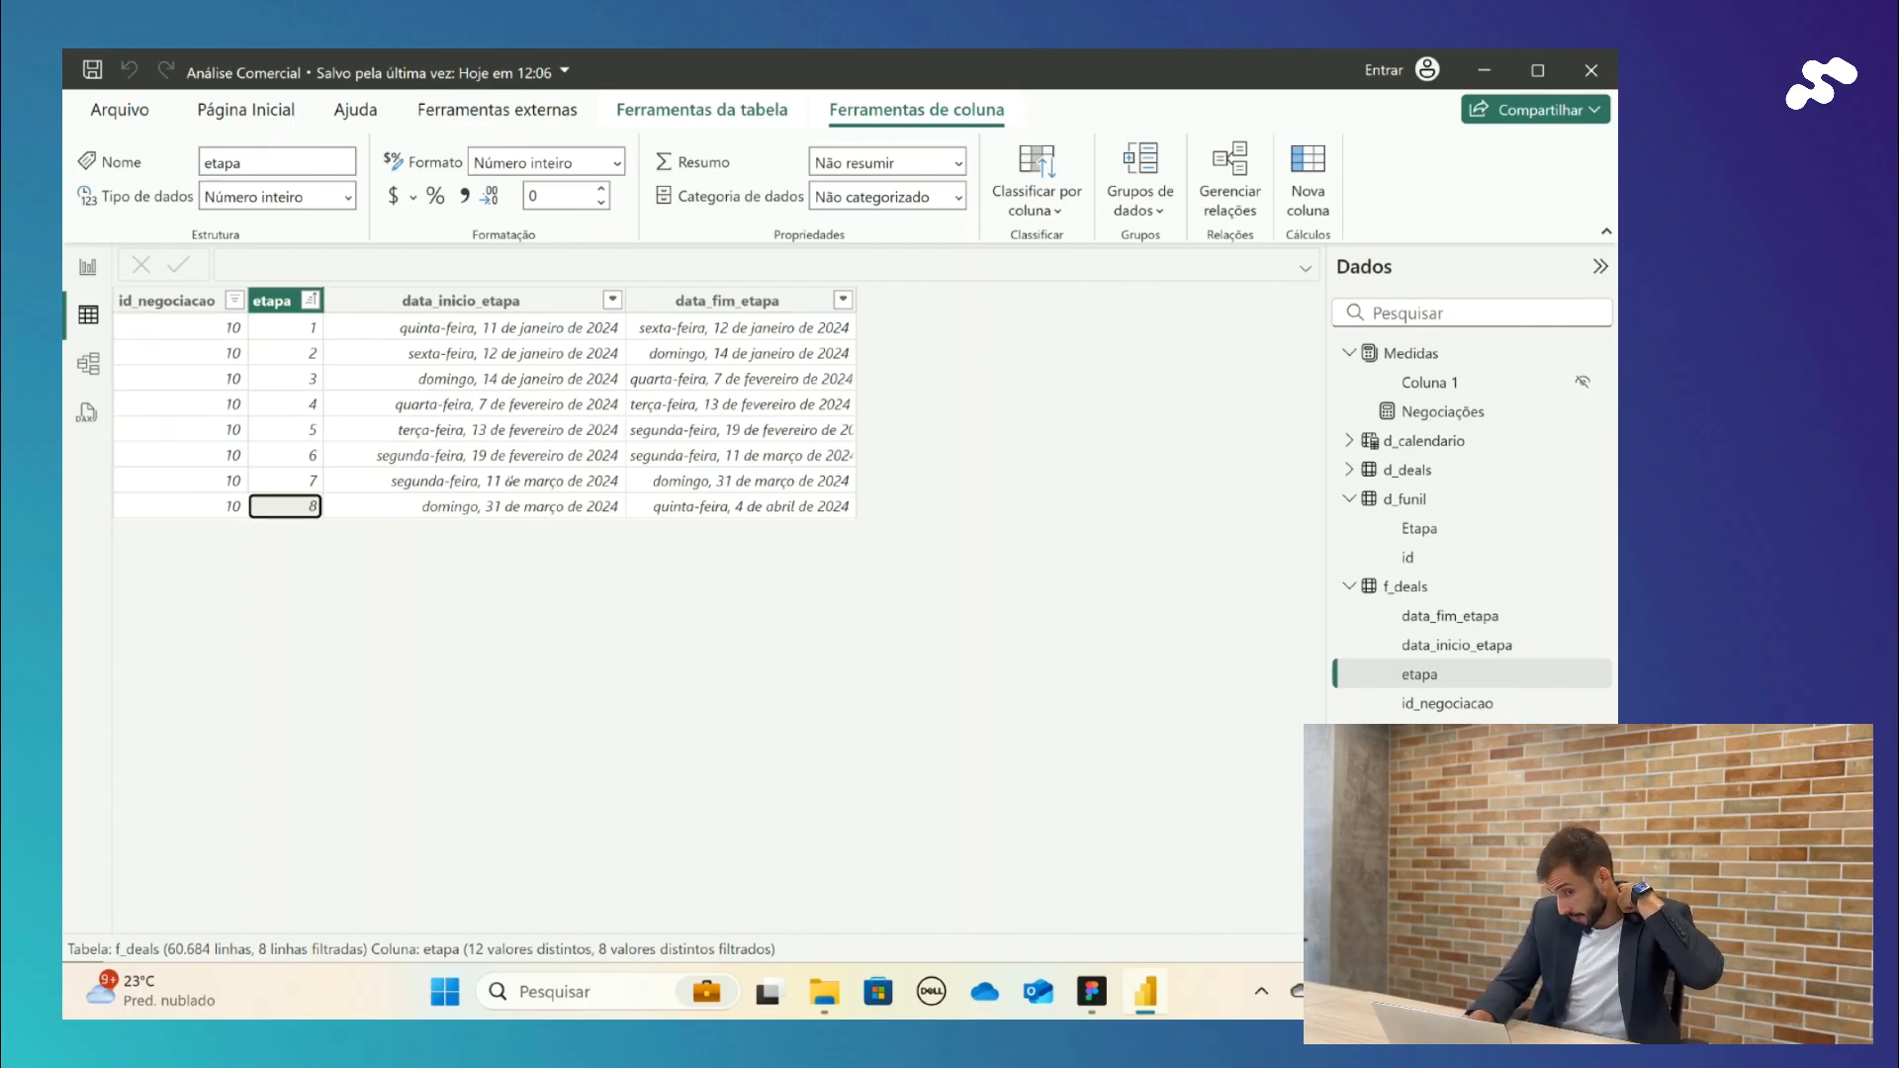
# - Compare the id_negociacao and etapa columns of f_deals row by row
pyautogui.click(144, 301)
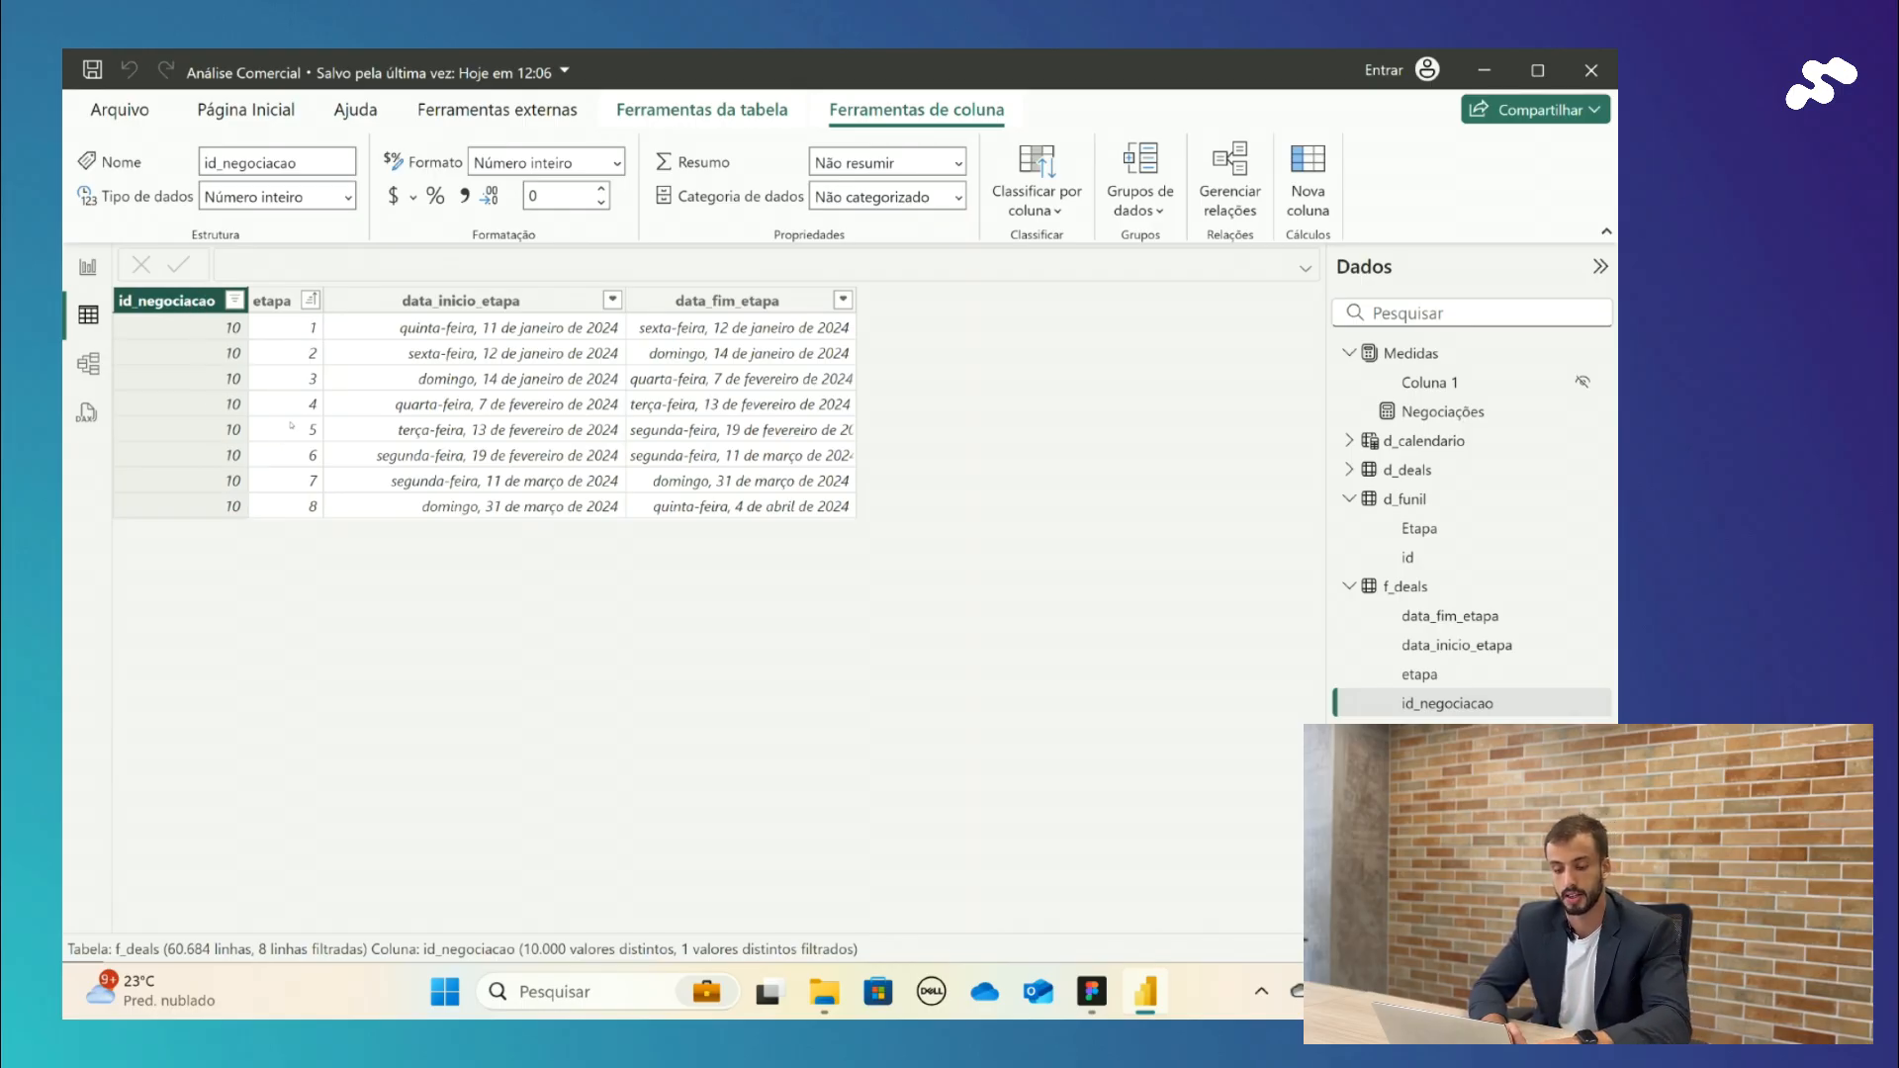
pyautogui.click(267, 306)
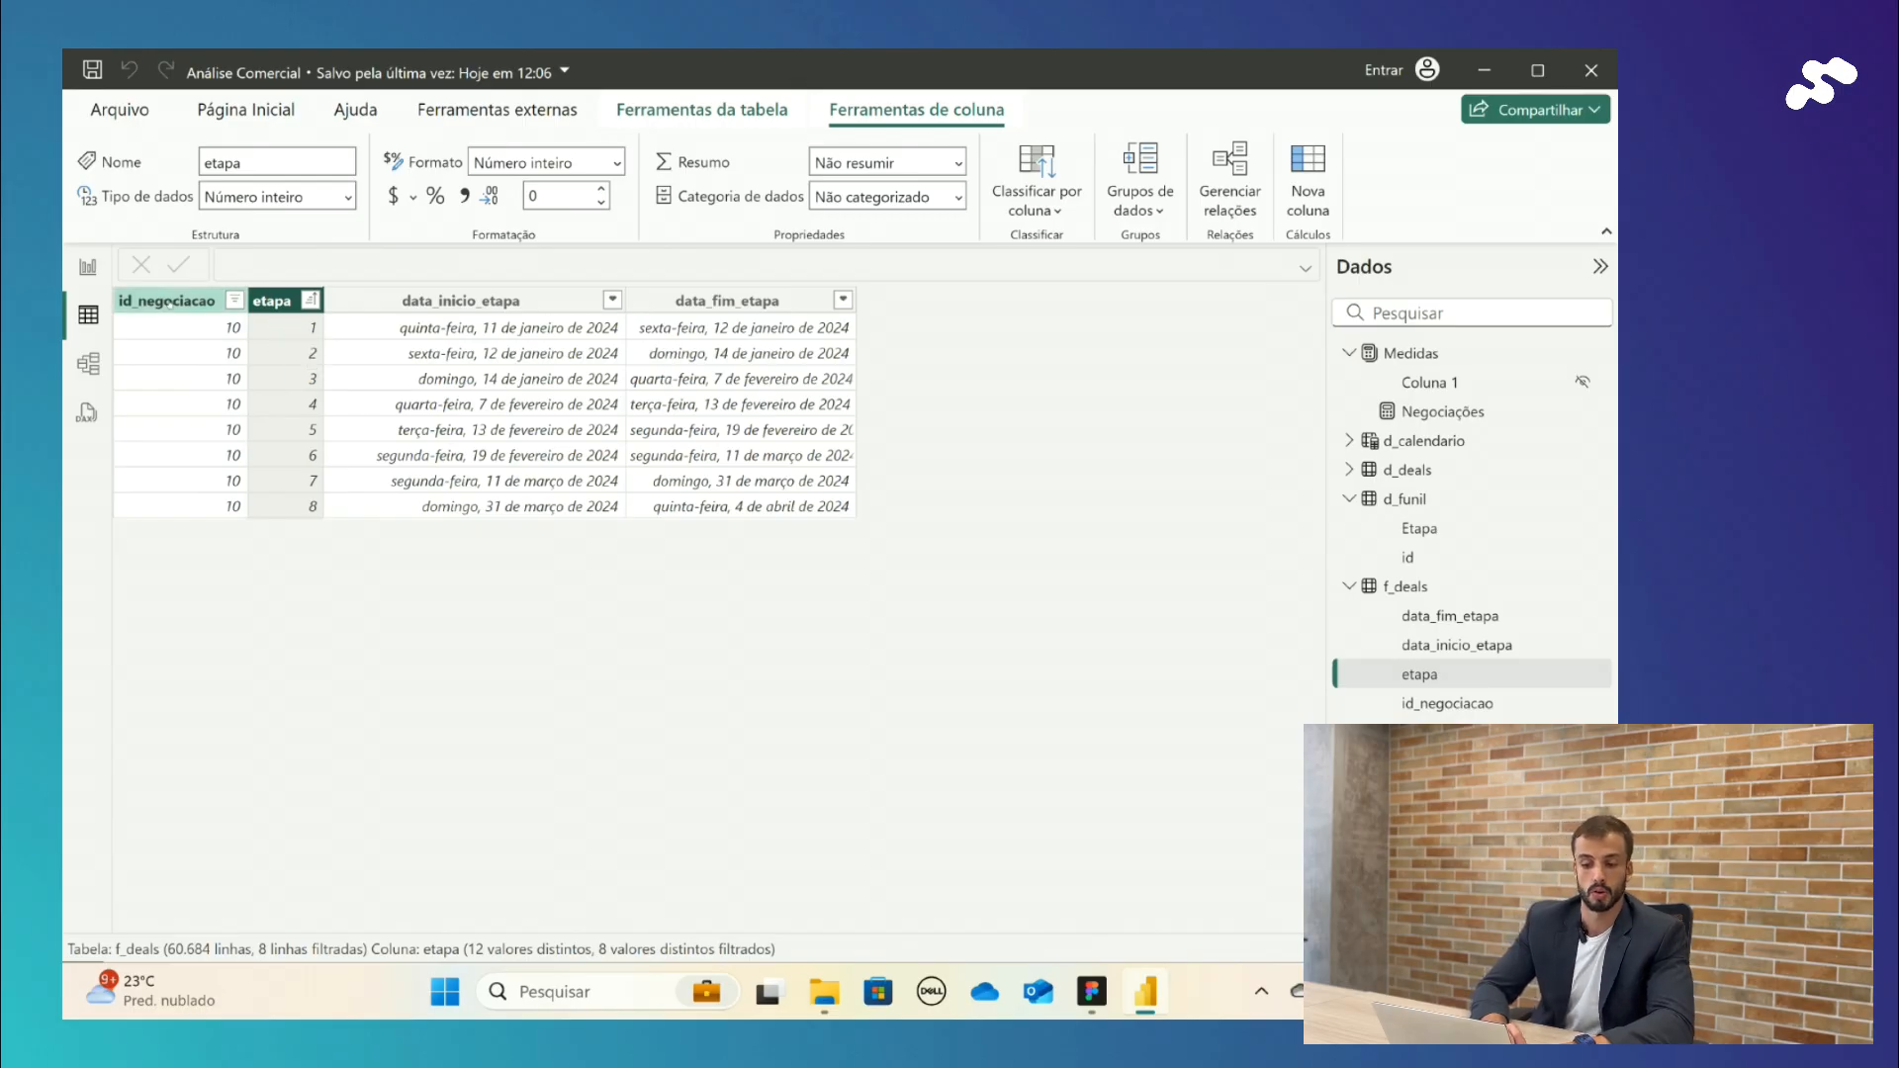
pyautogui.click(188, 337)
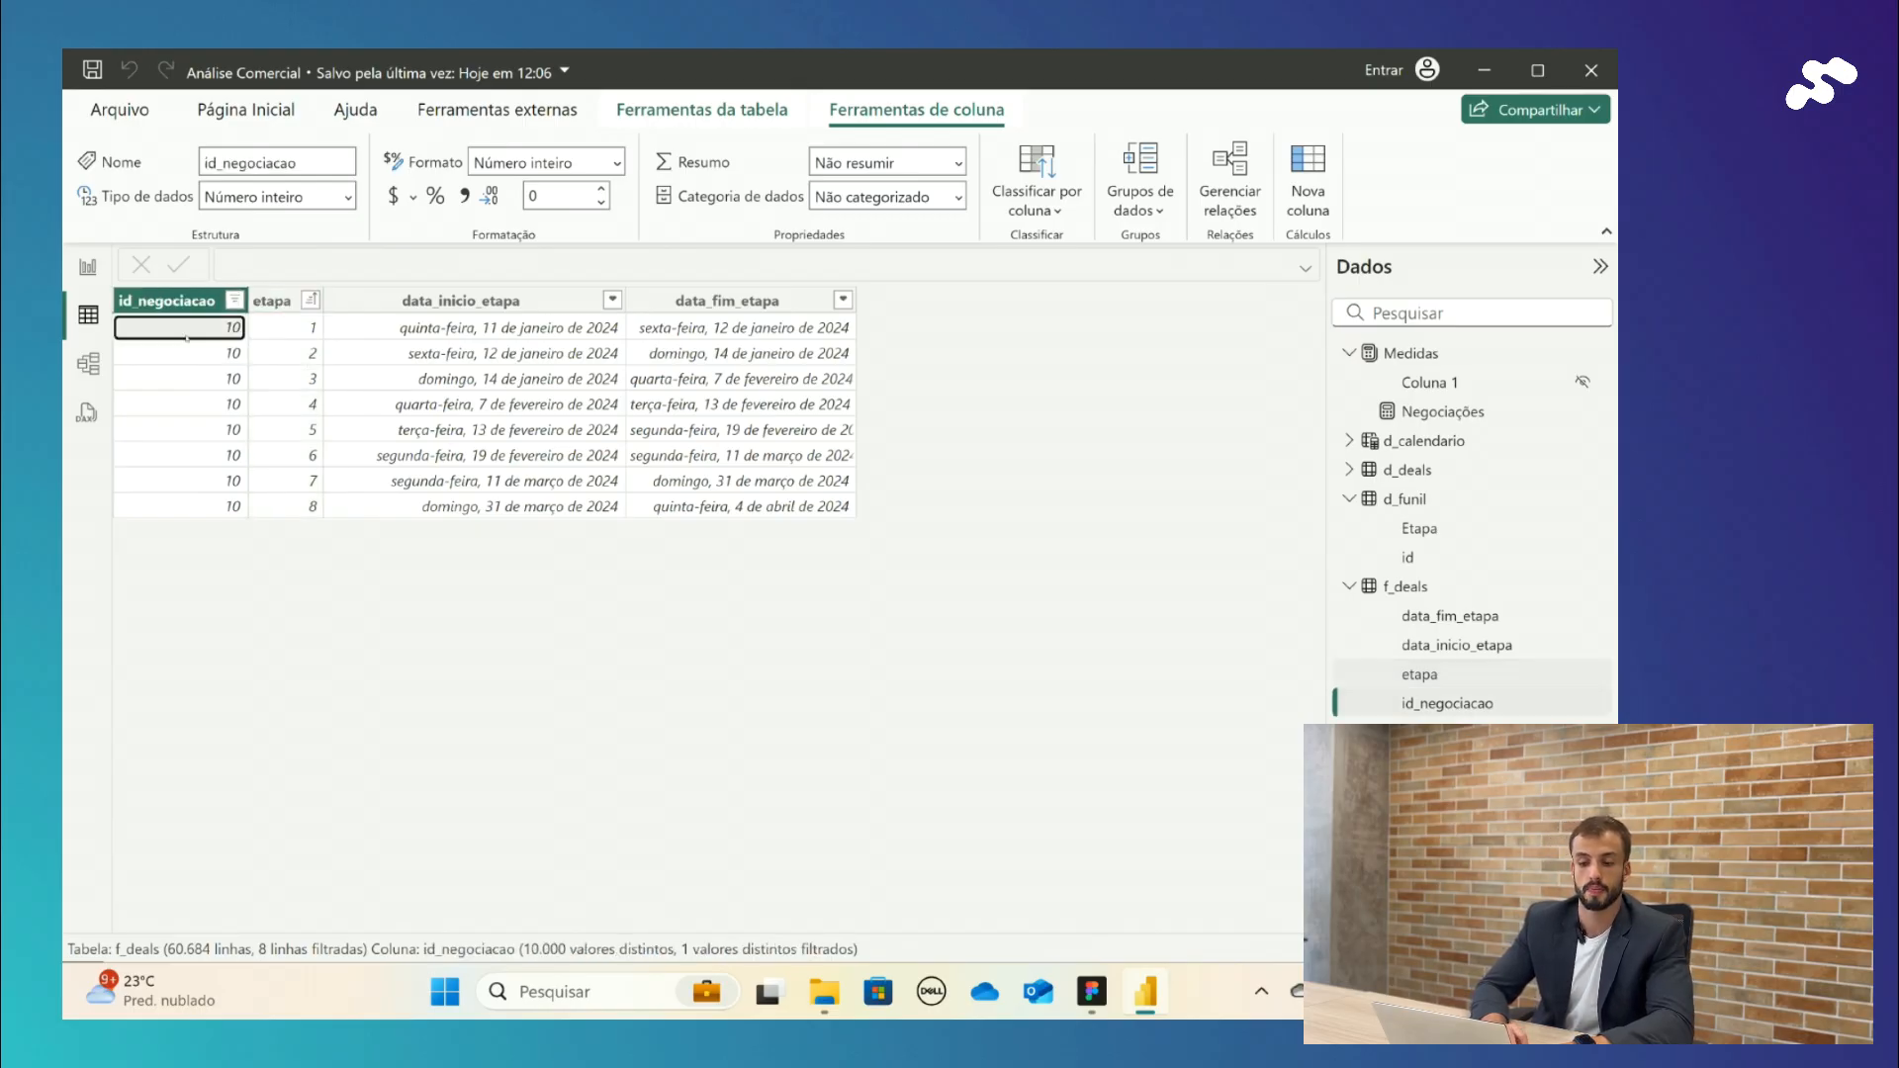
pyautogui.click(188, 304)
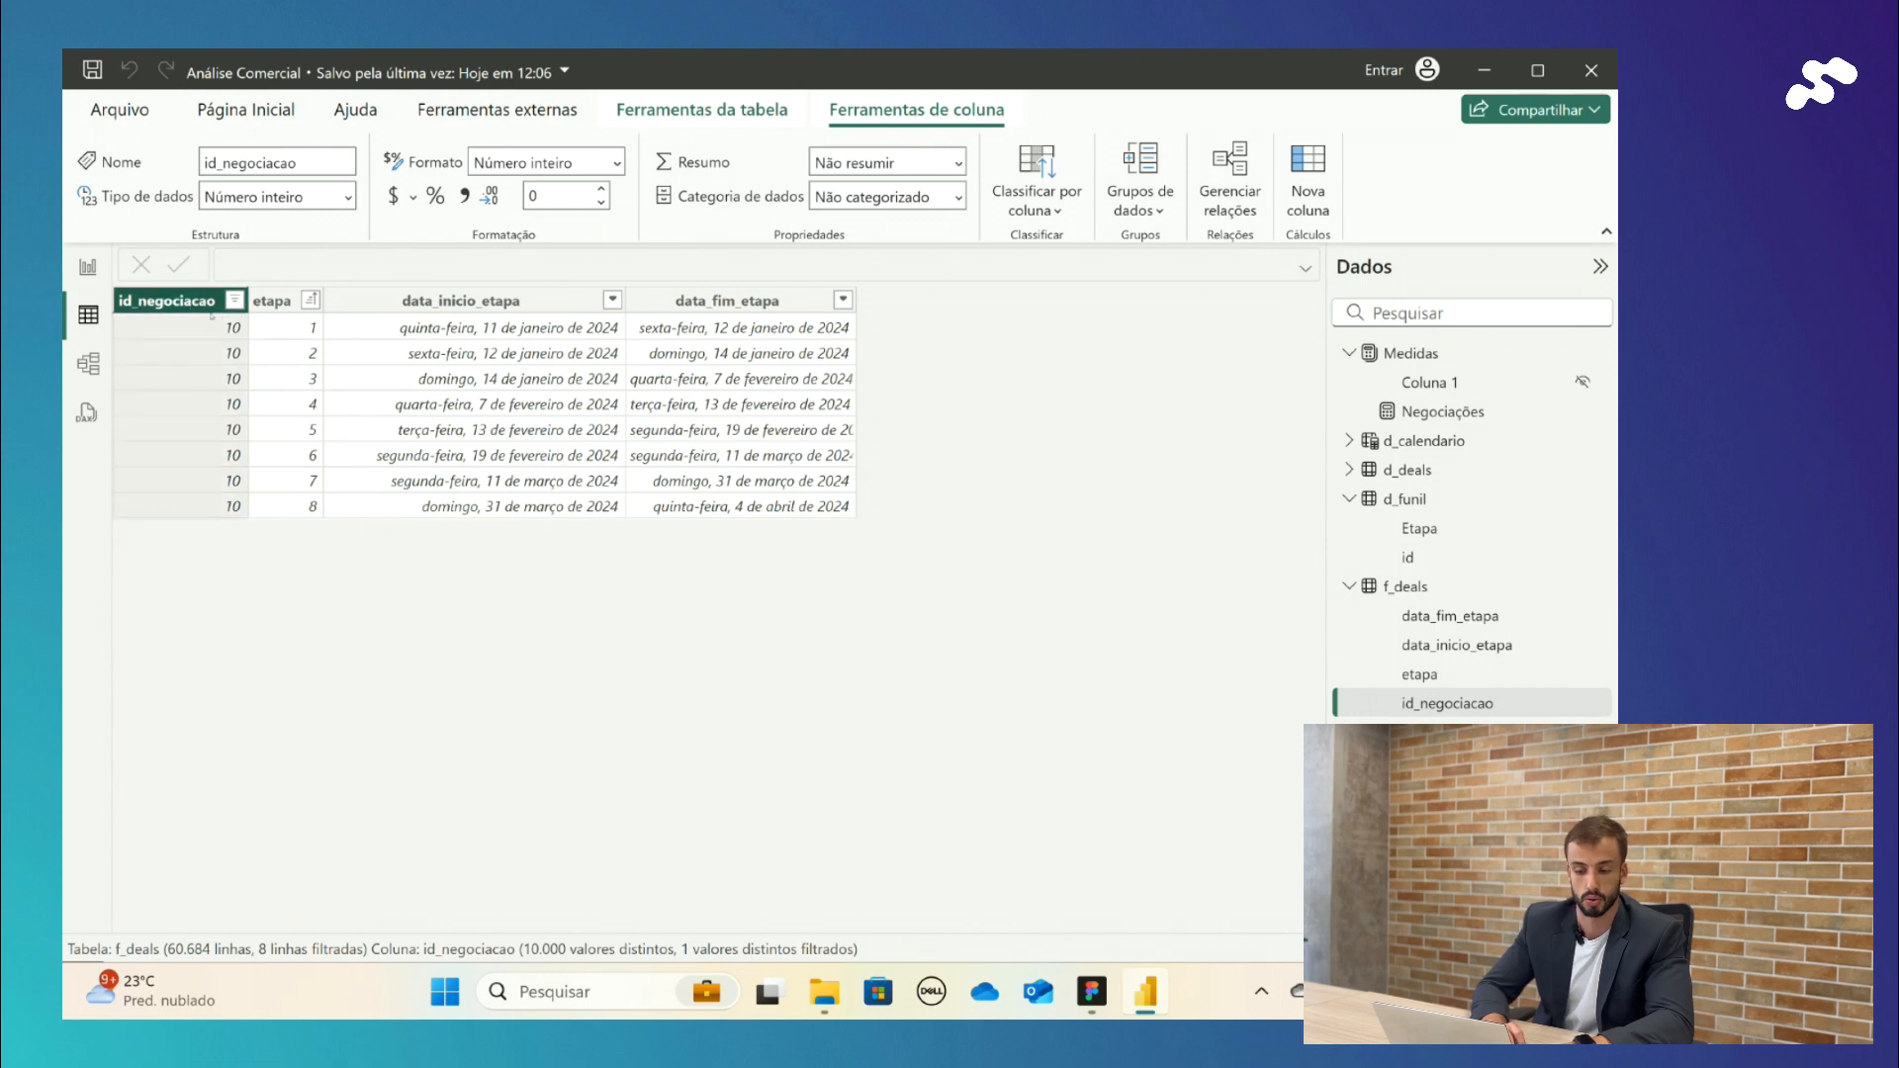
pyautogui.click(267, 332)
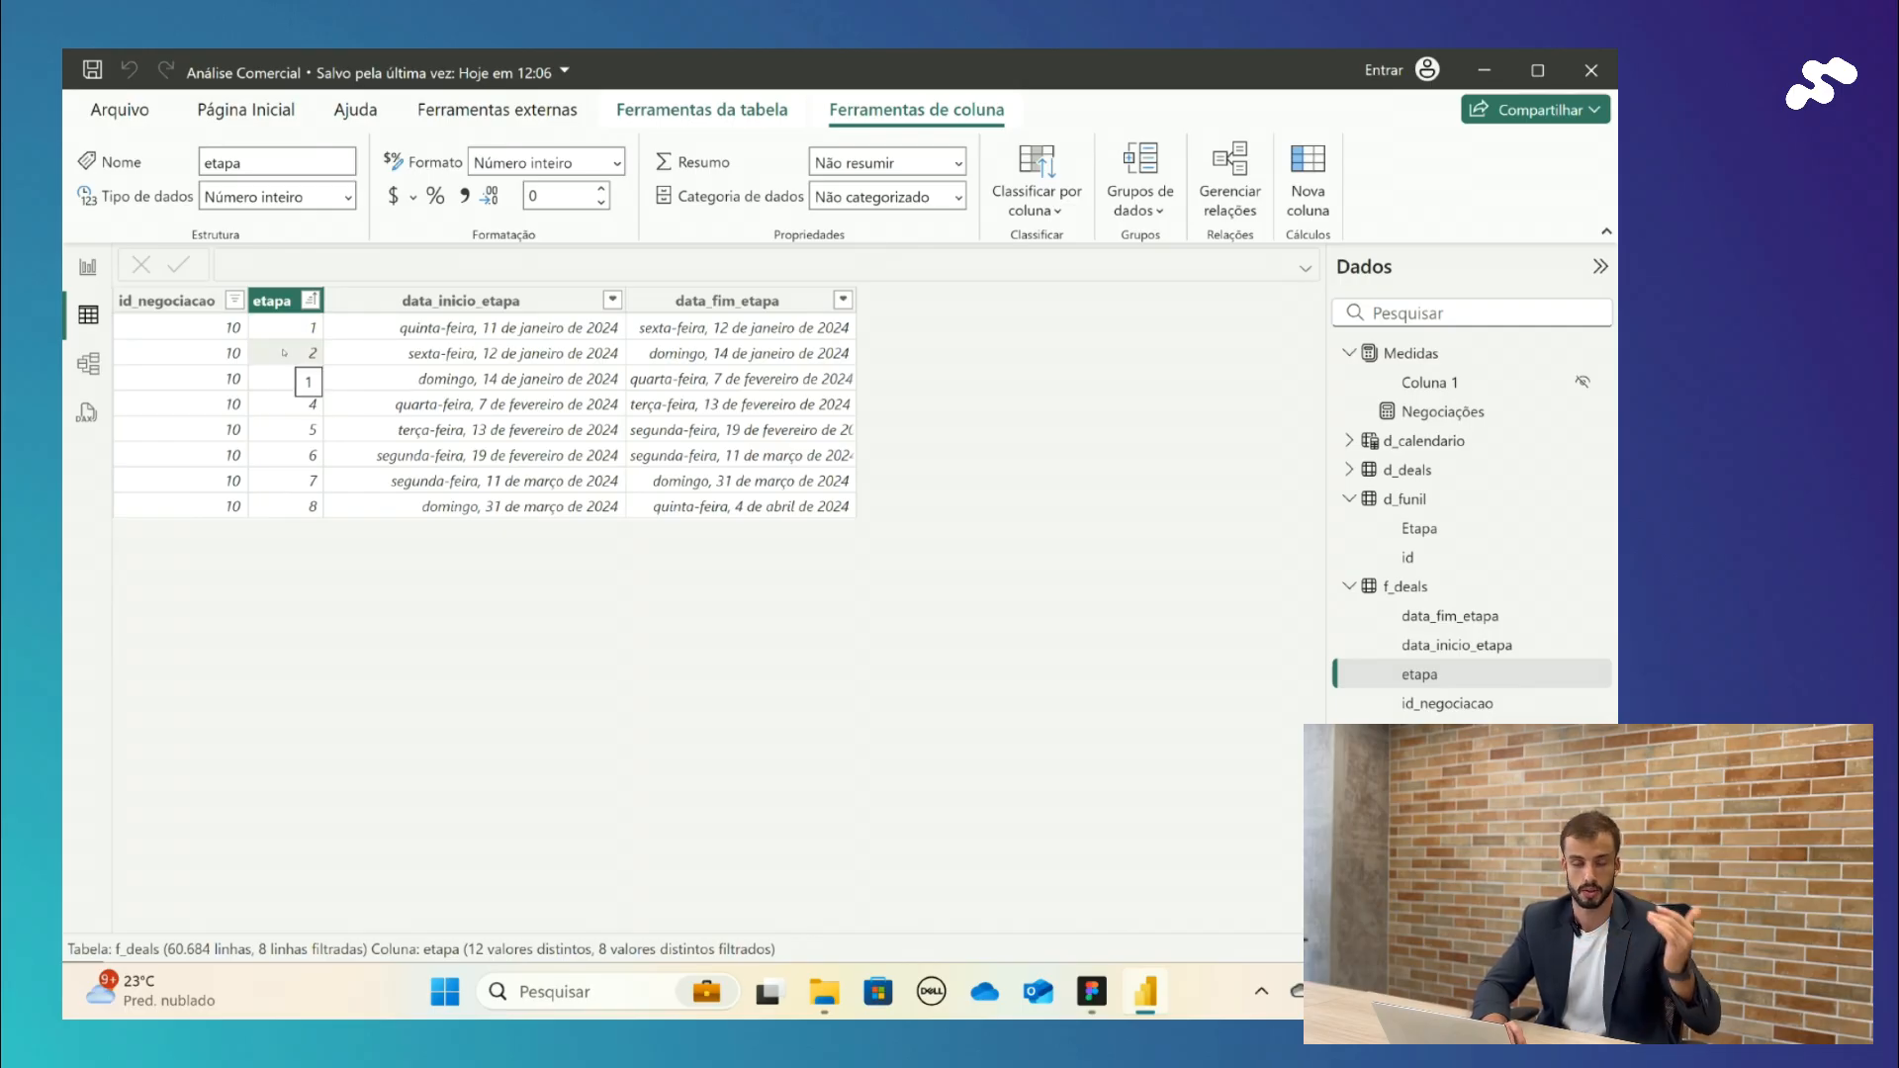
pyautogui.click(195, 365)
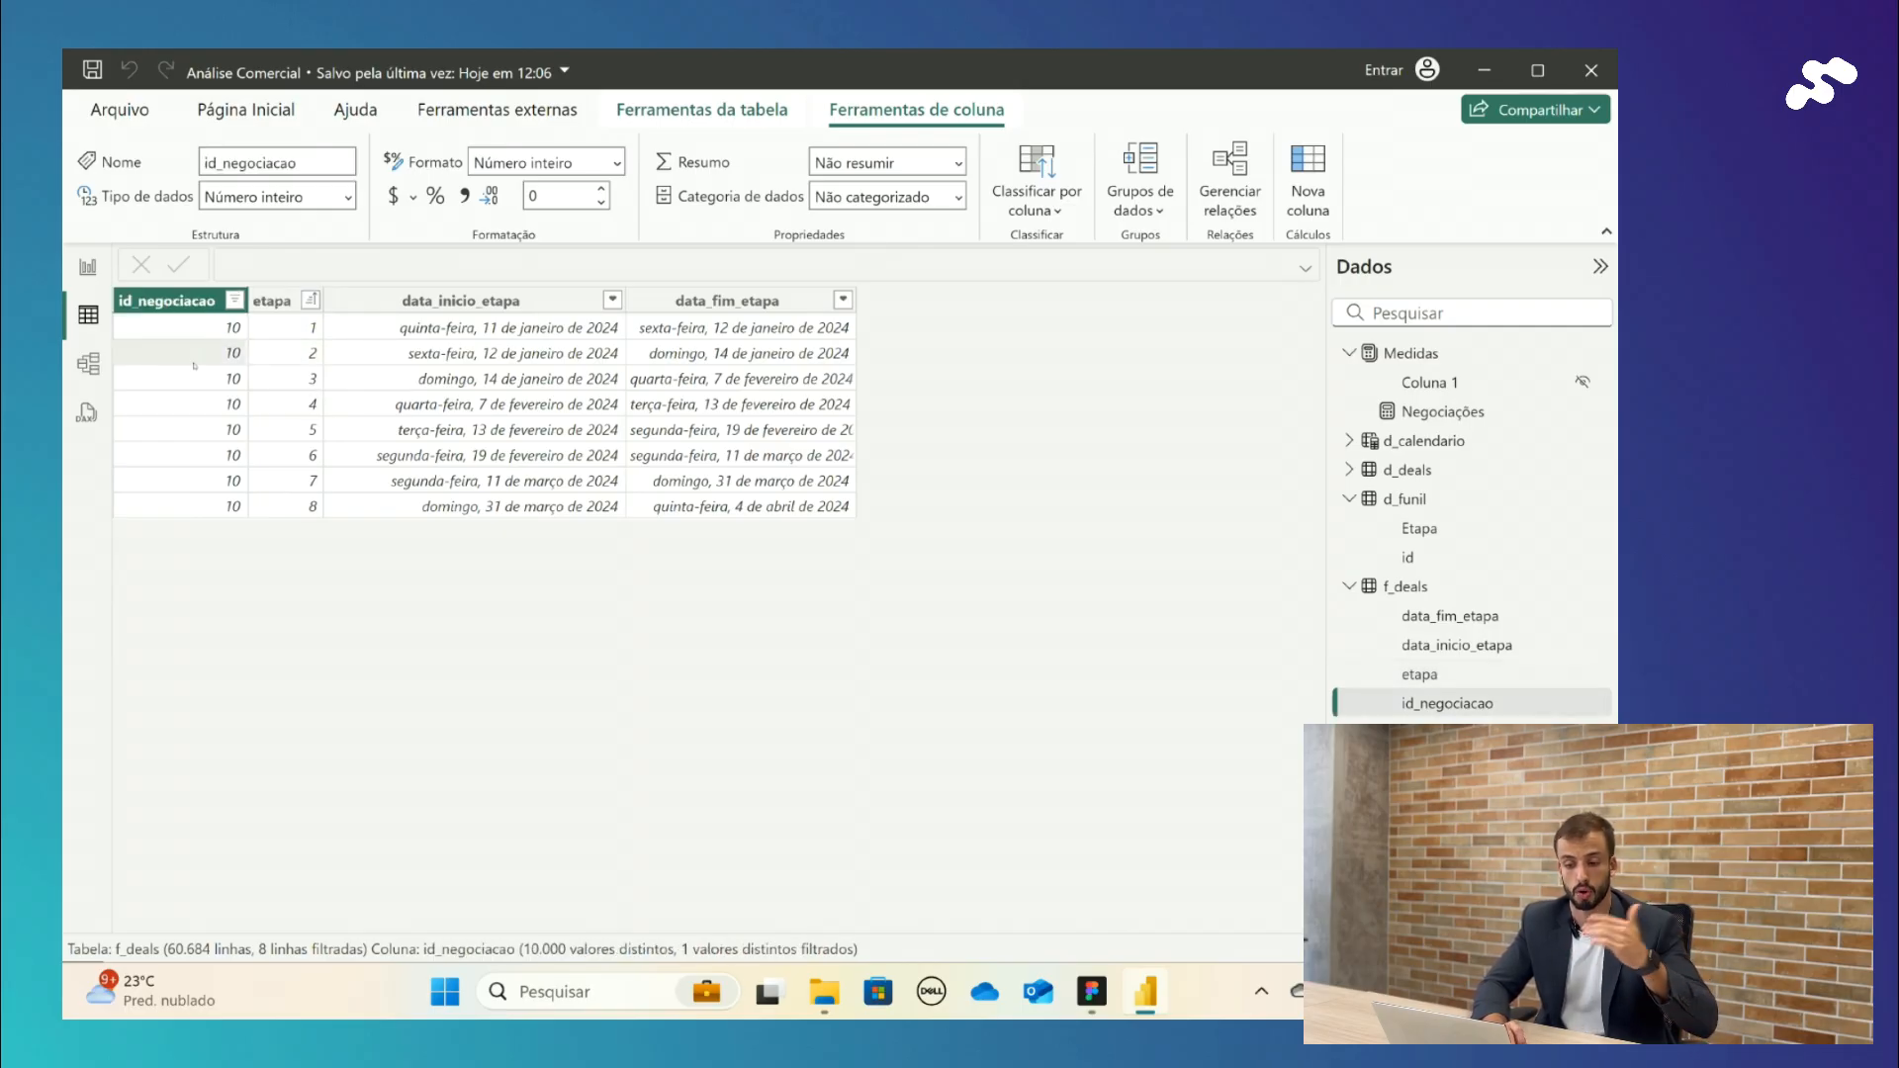
pyautogui.click(284, 365)
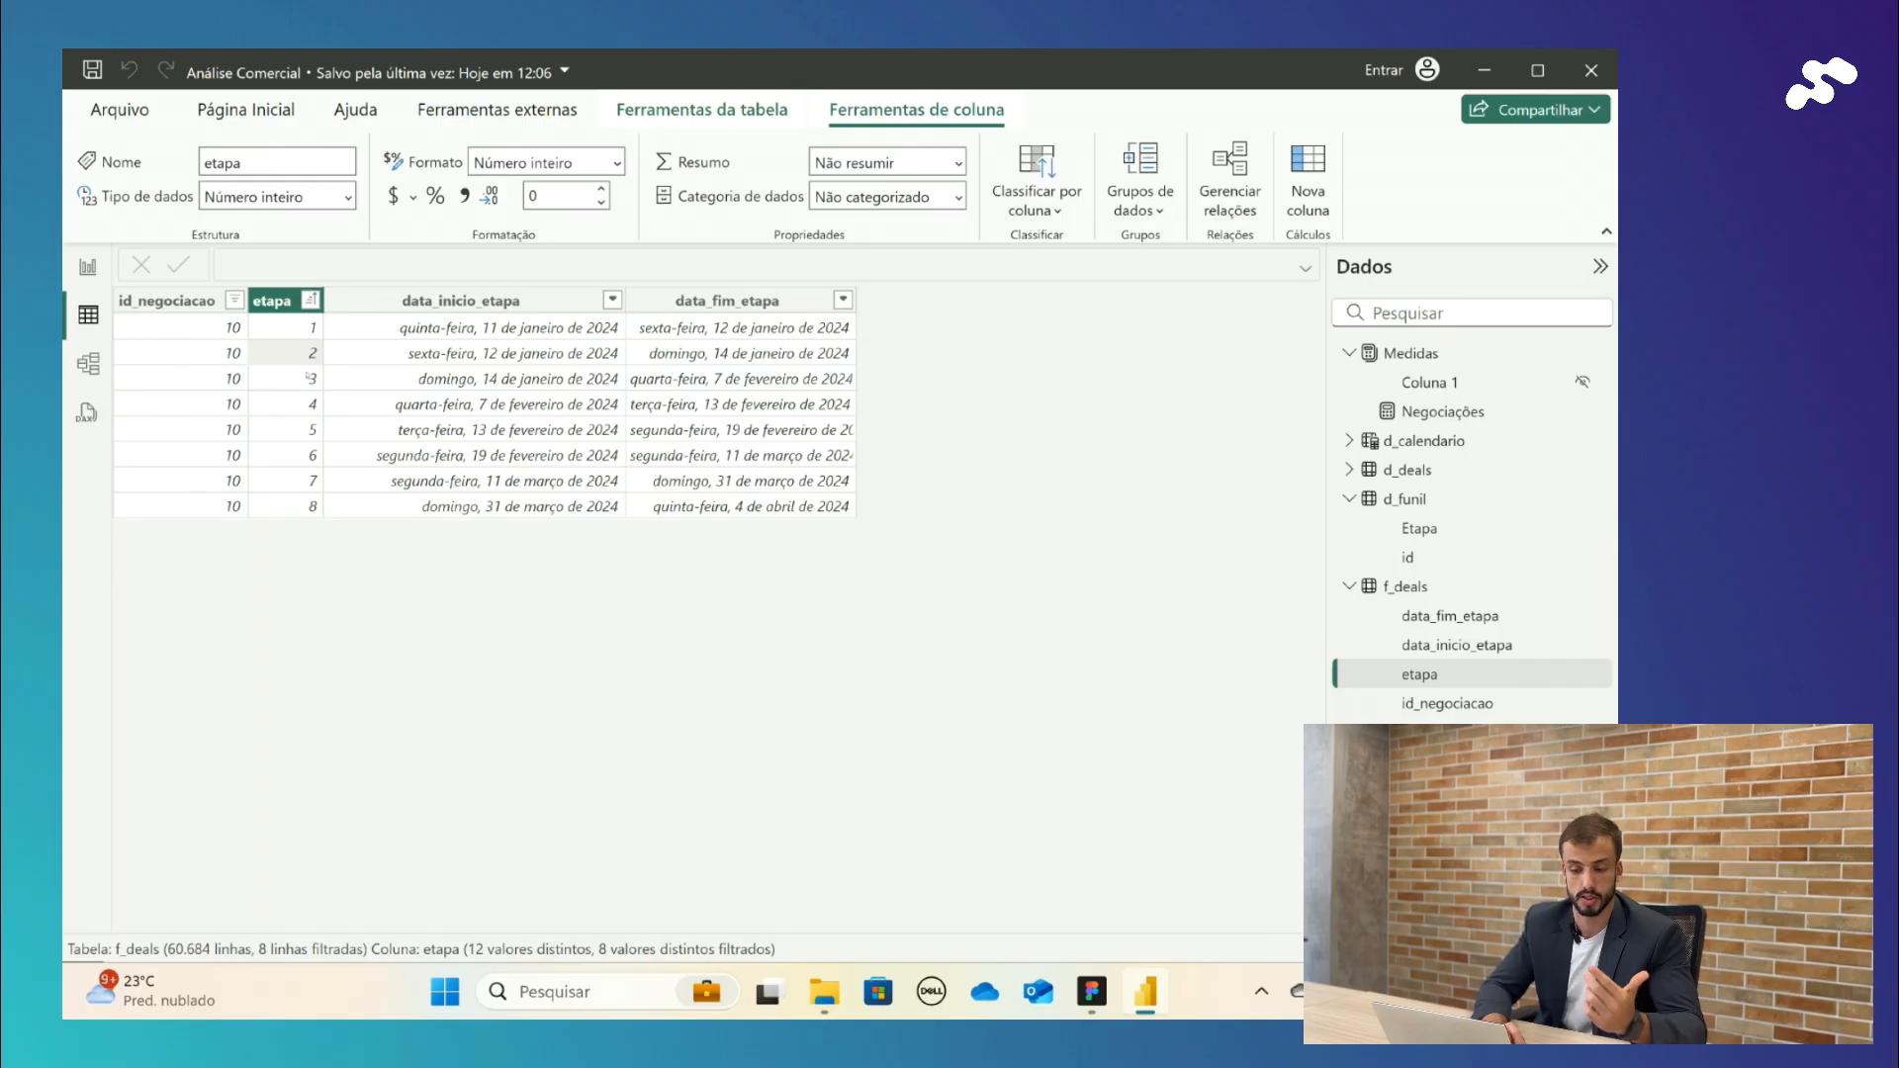
# - Return to the report and sort the matrix by Negociações in descending order
pyautogui.click(88, 267)
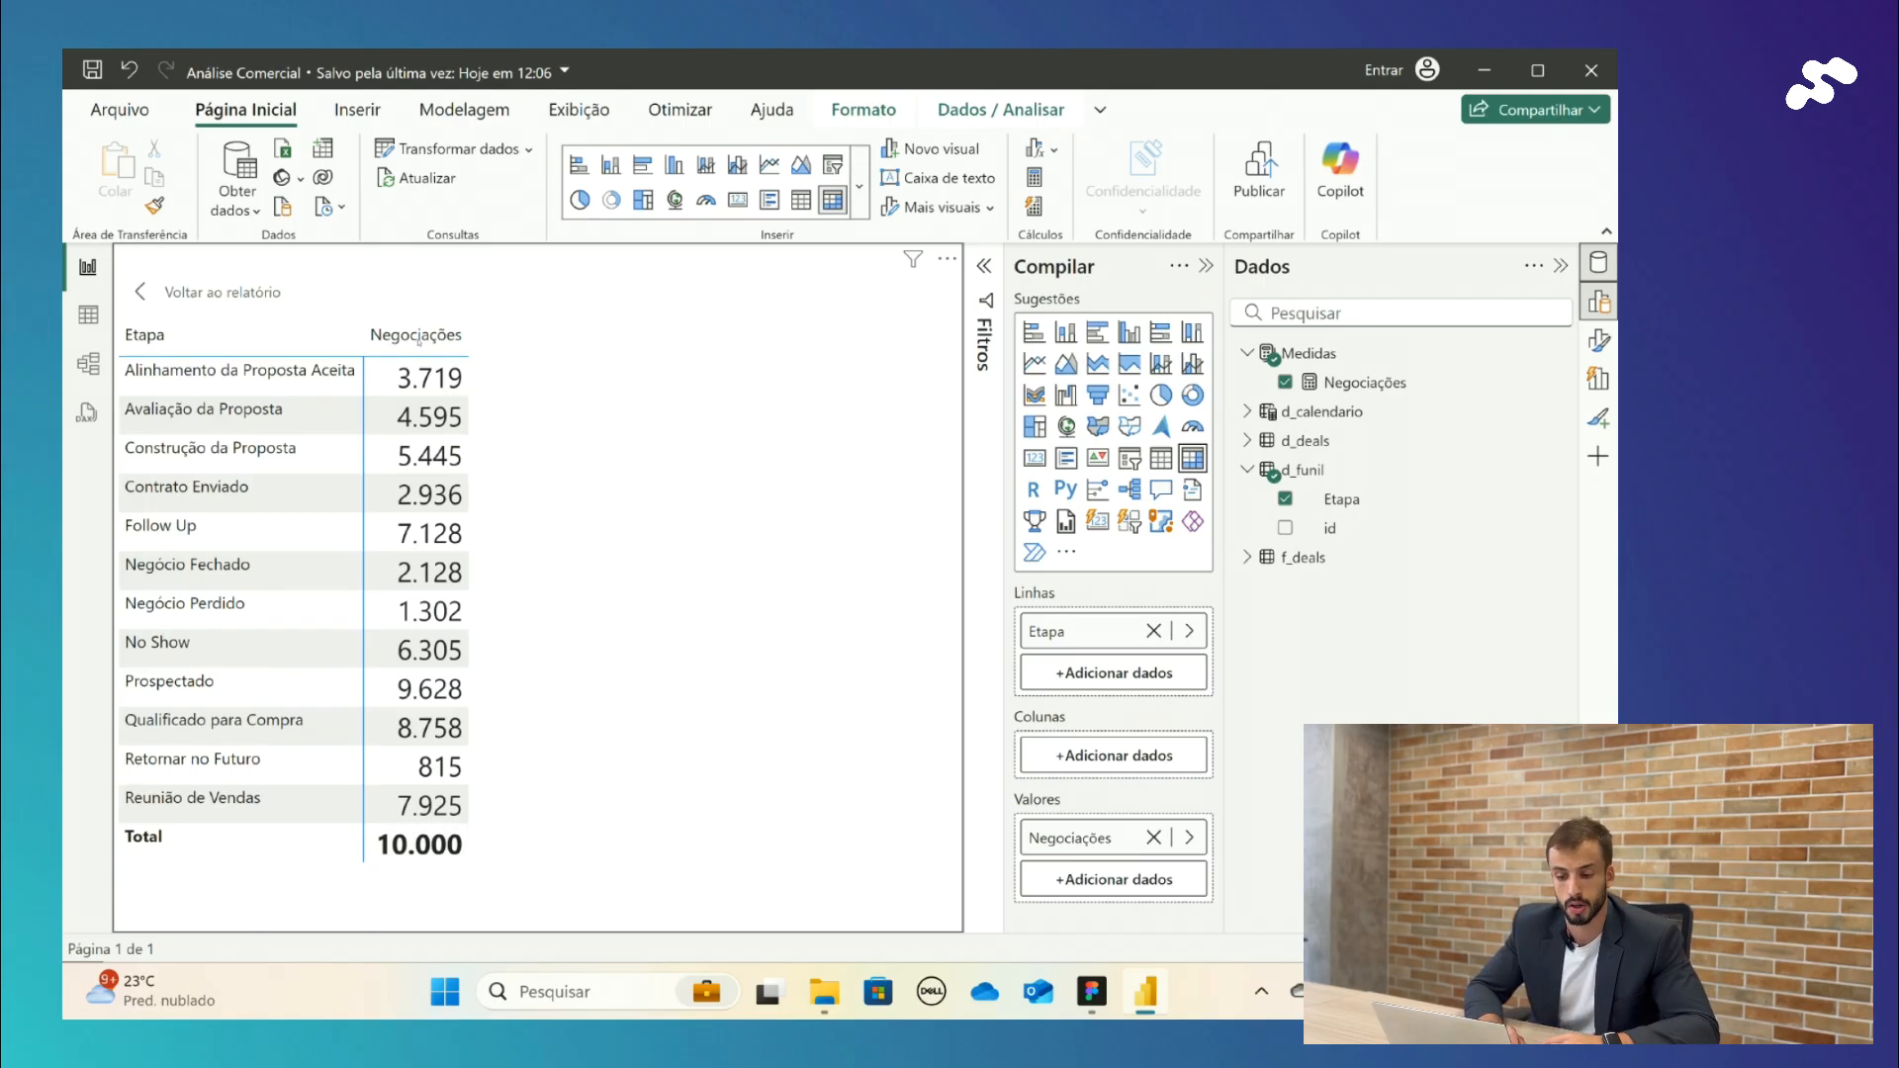
pyautogui.click(416, 336)
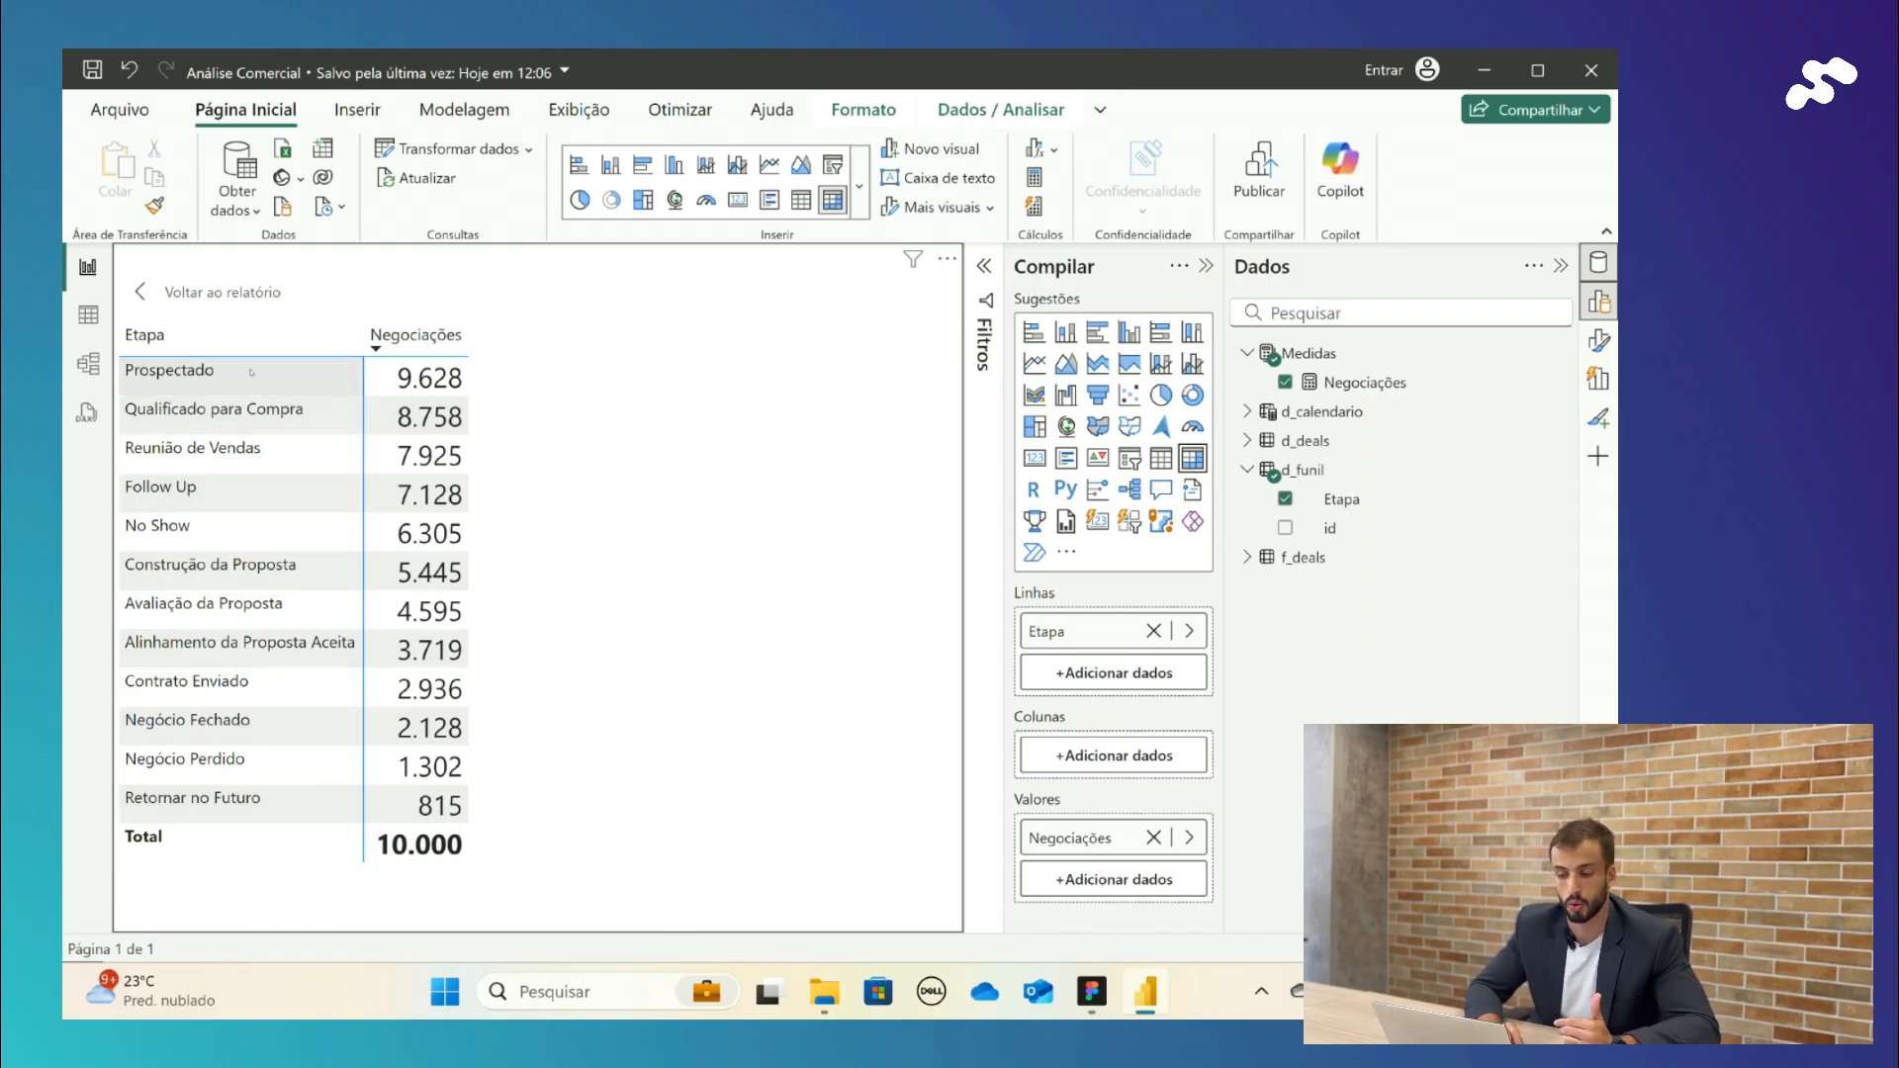
# - Check the id order of the stages in the d_funil table data and return to the report
pyautogui.click(88, 314)
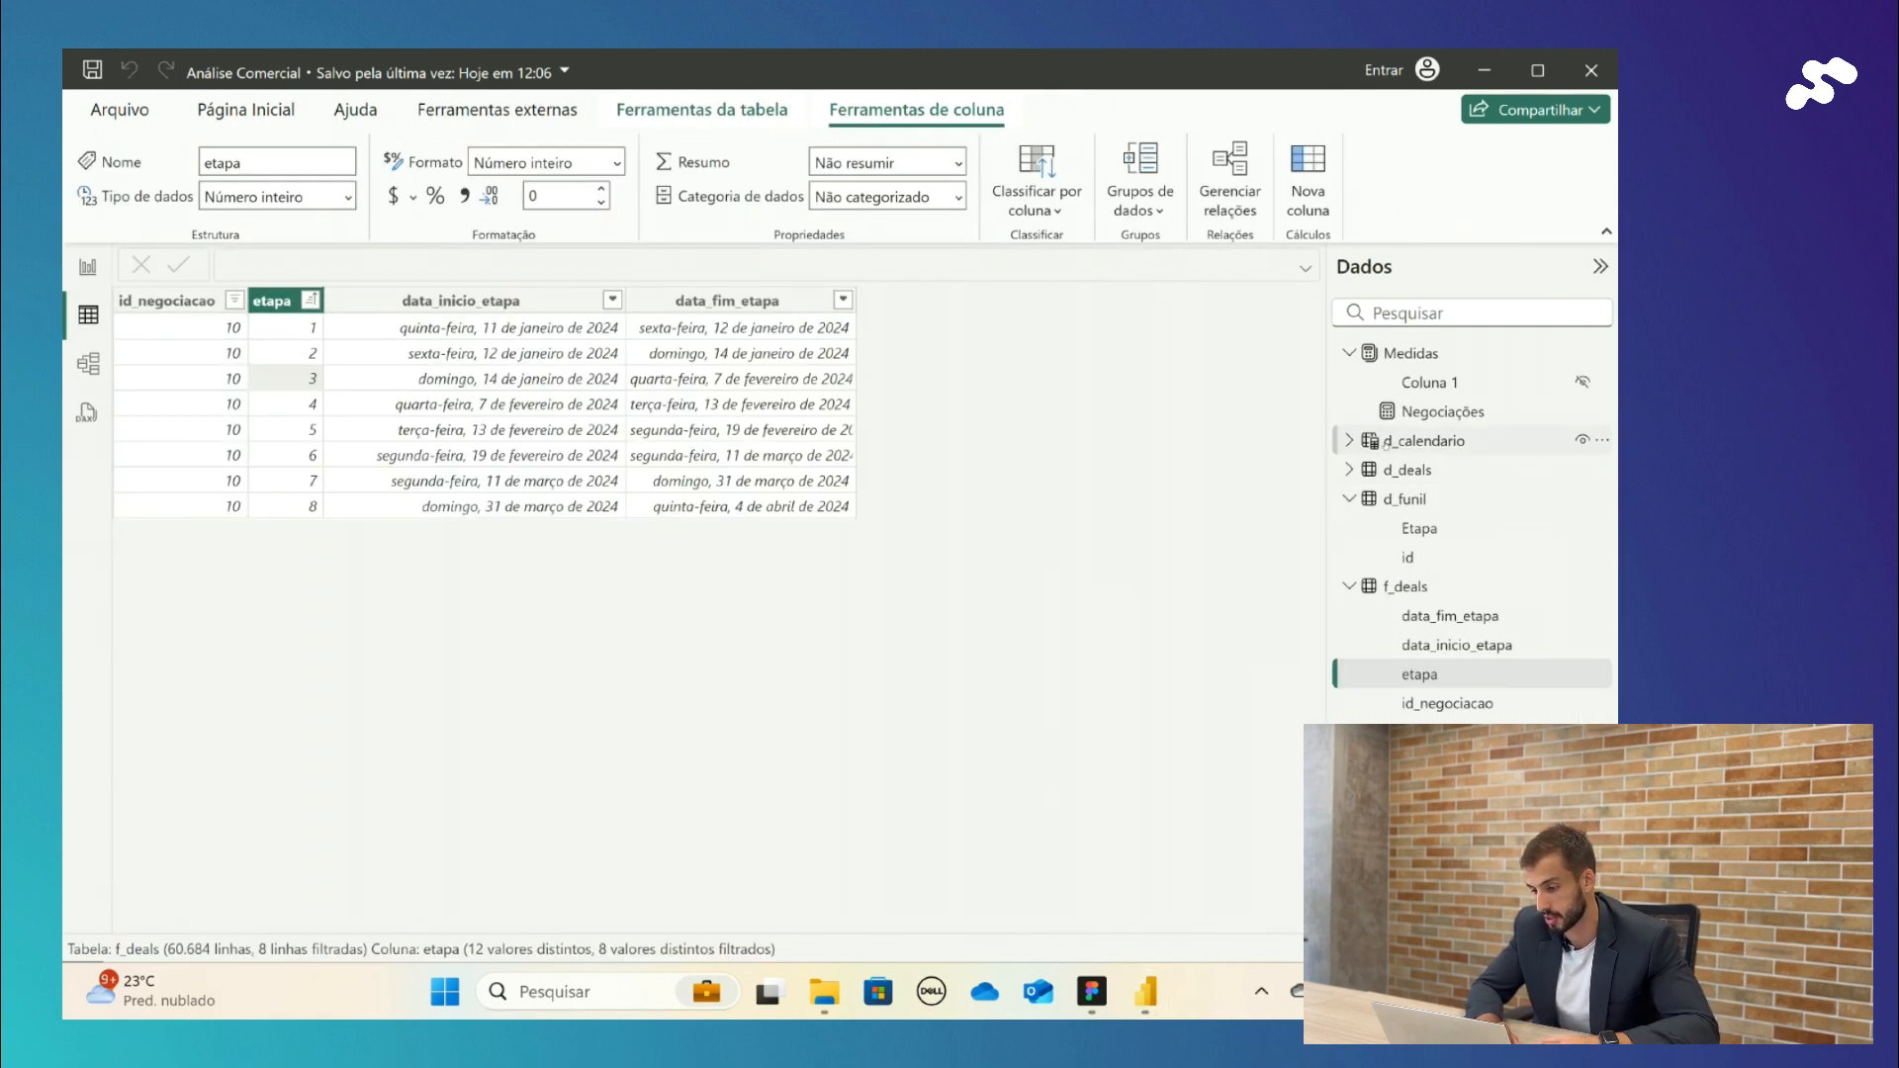
pyautogui.click(1415, 440)
pyautogui.click(1404, 470)
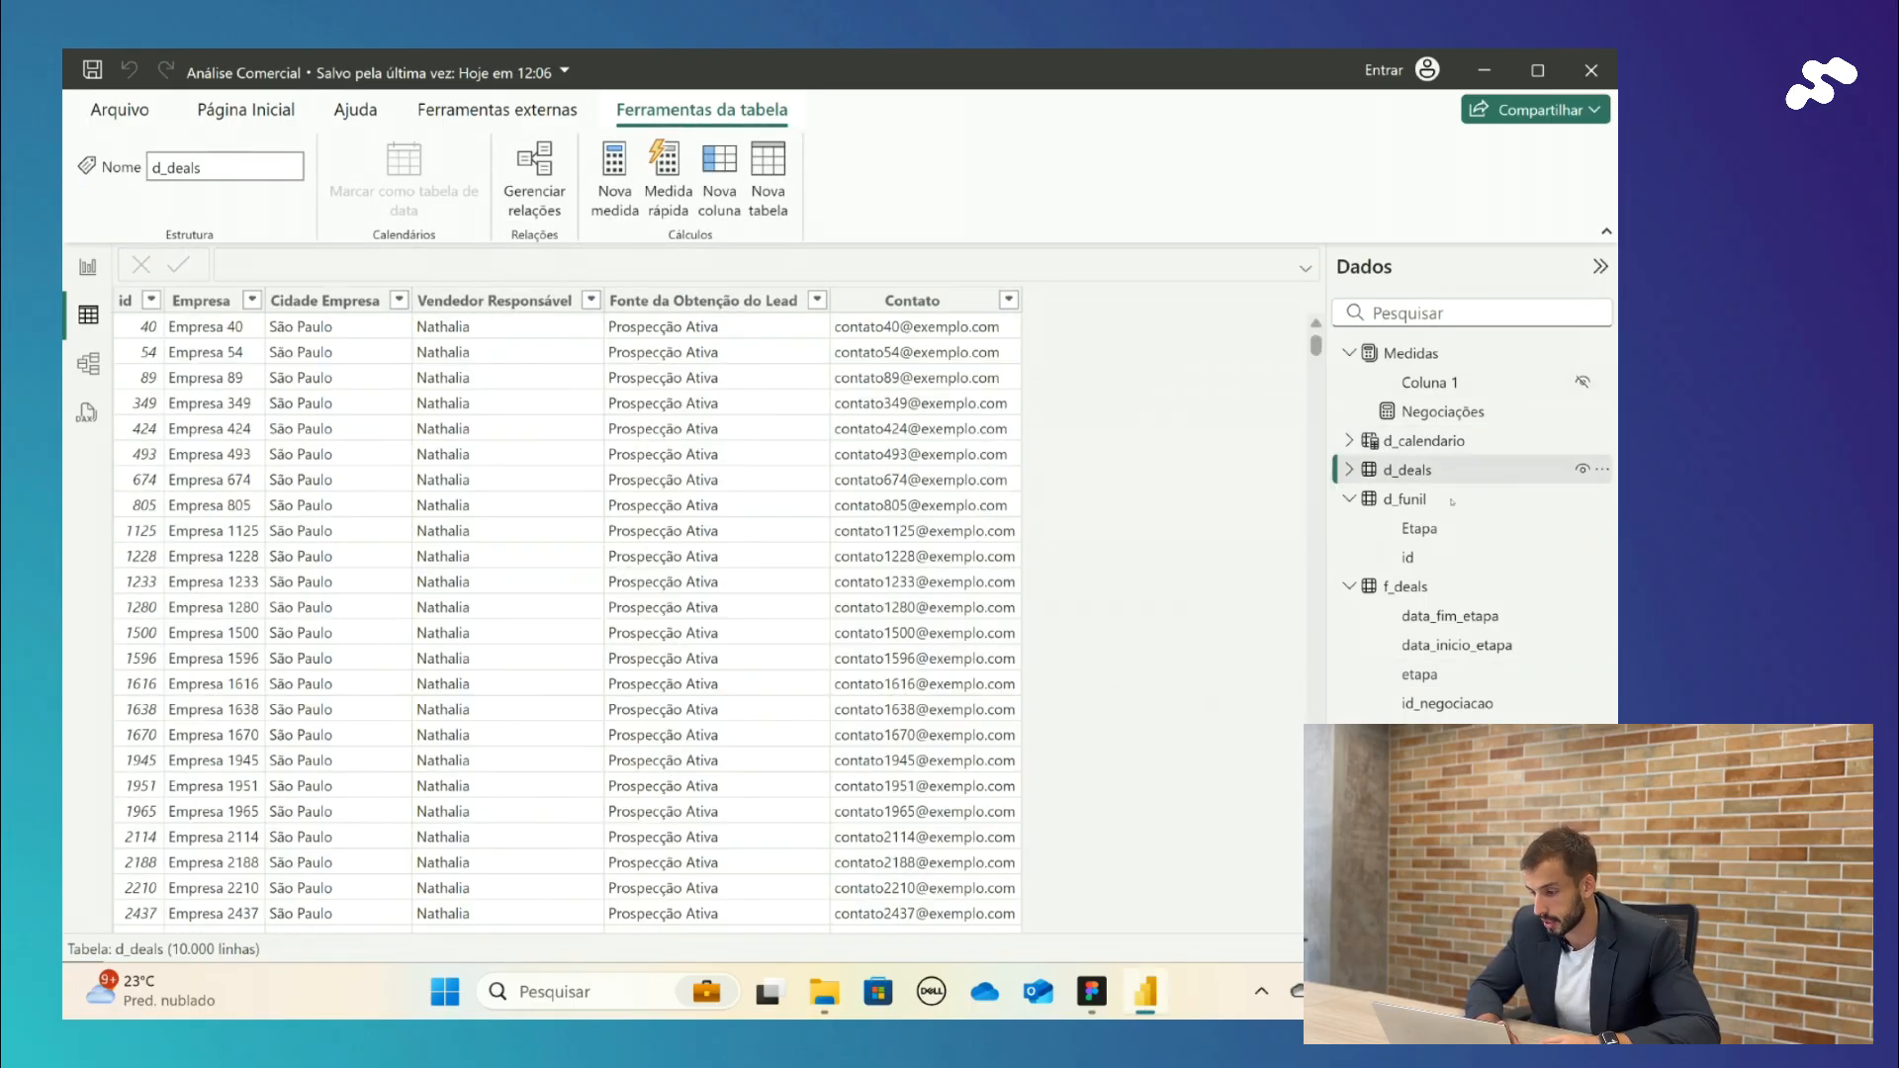
pyautogui.click(1405, 498)
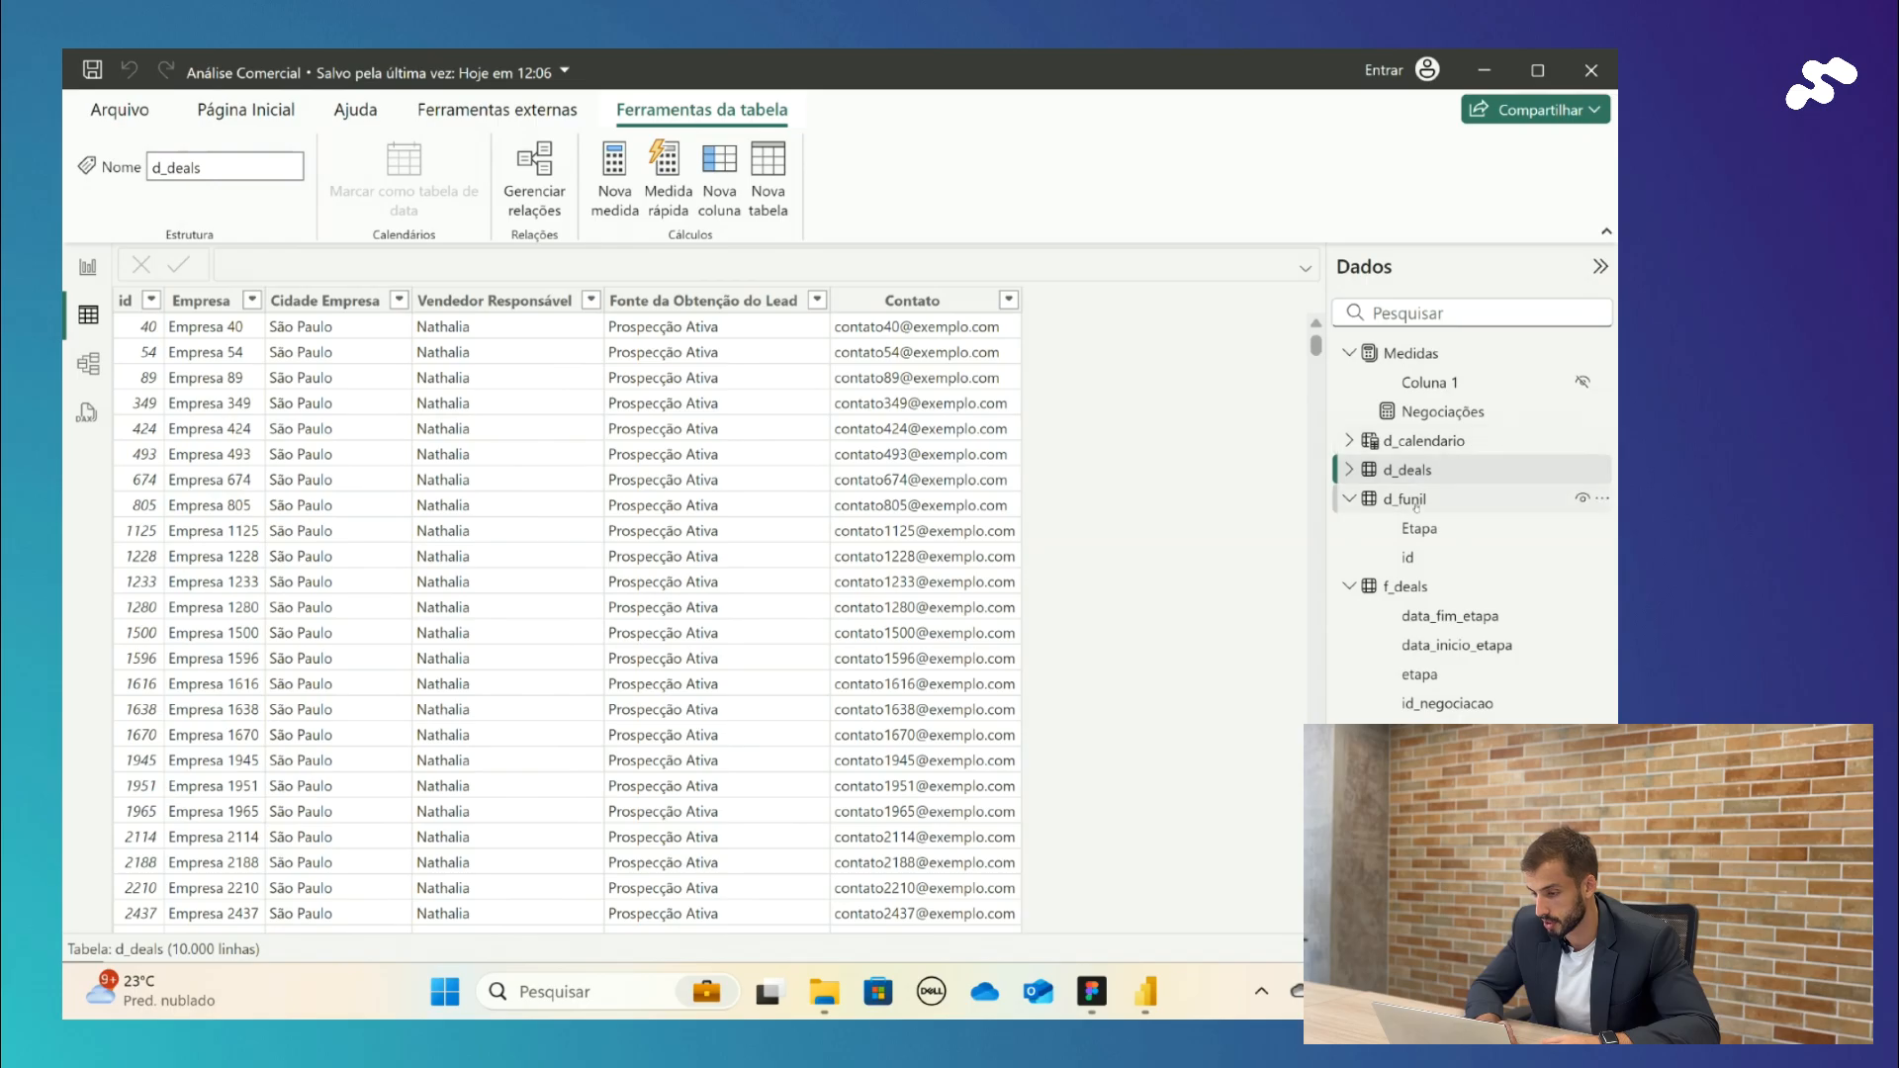
pyautogui.click(193, 326)
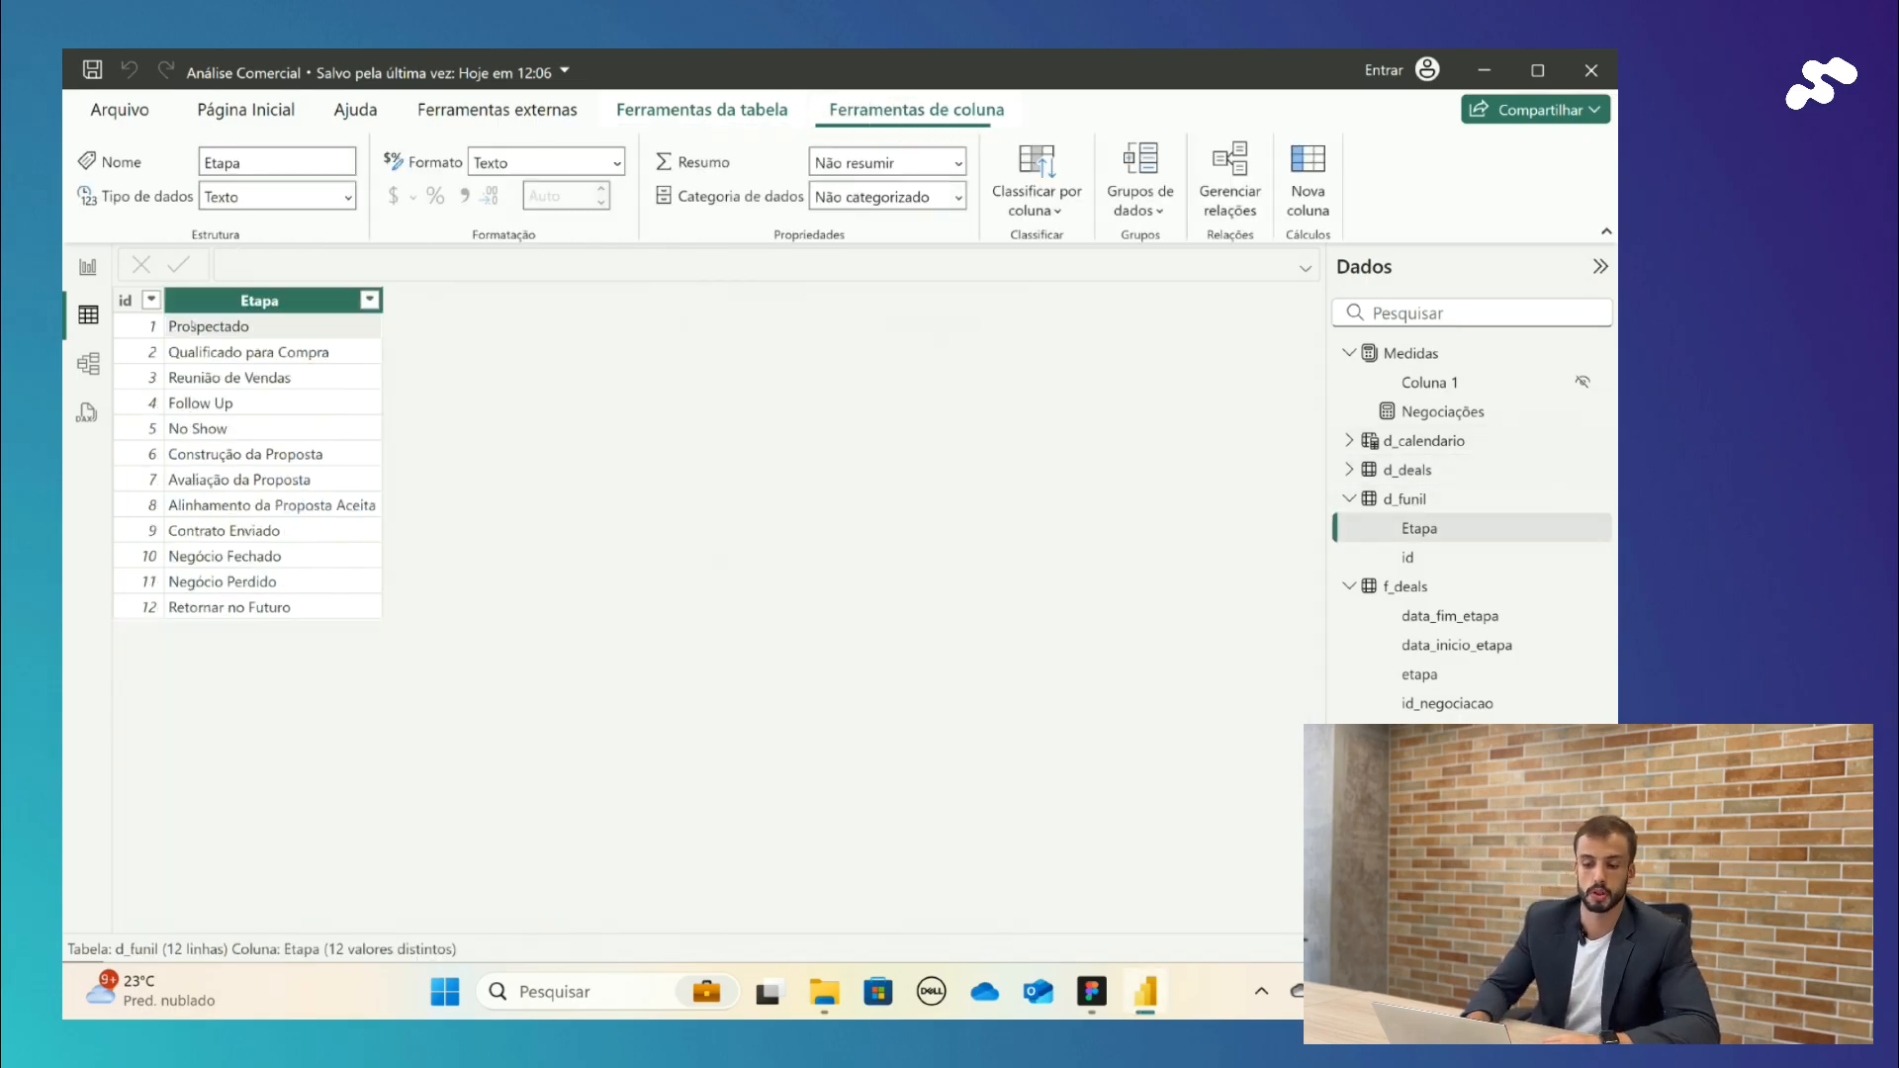
pyautogui.press('Left')
pyautogui.press('Down')
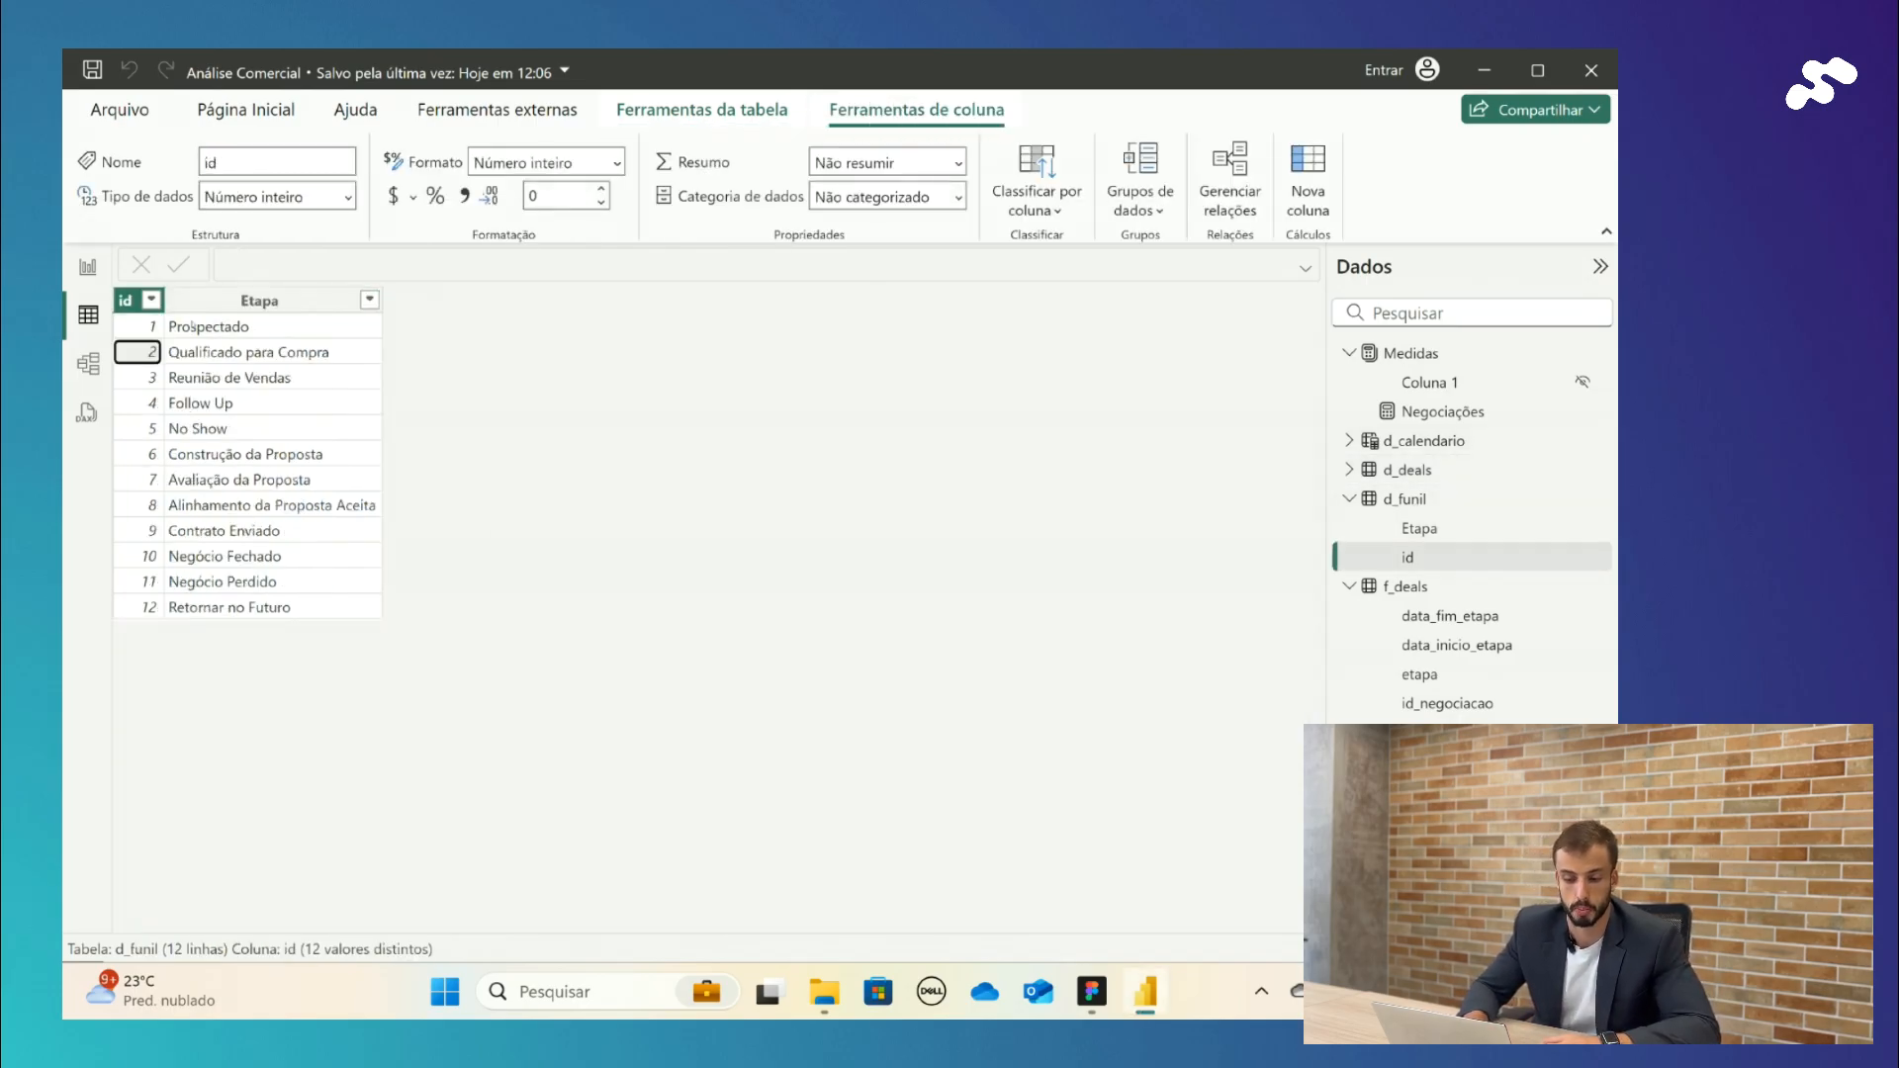
pyautogui.press('Down')
pyautogui.press('Down')
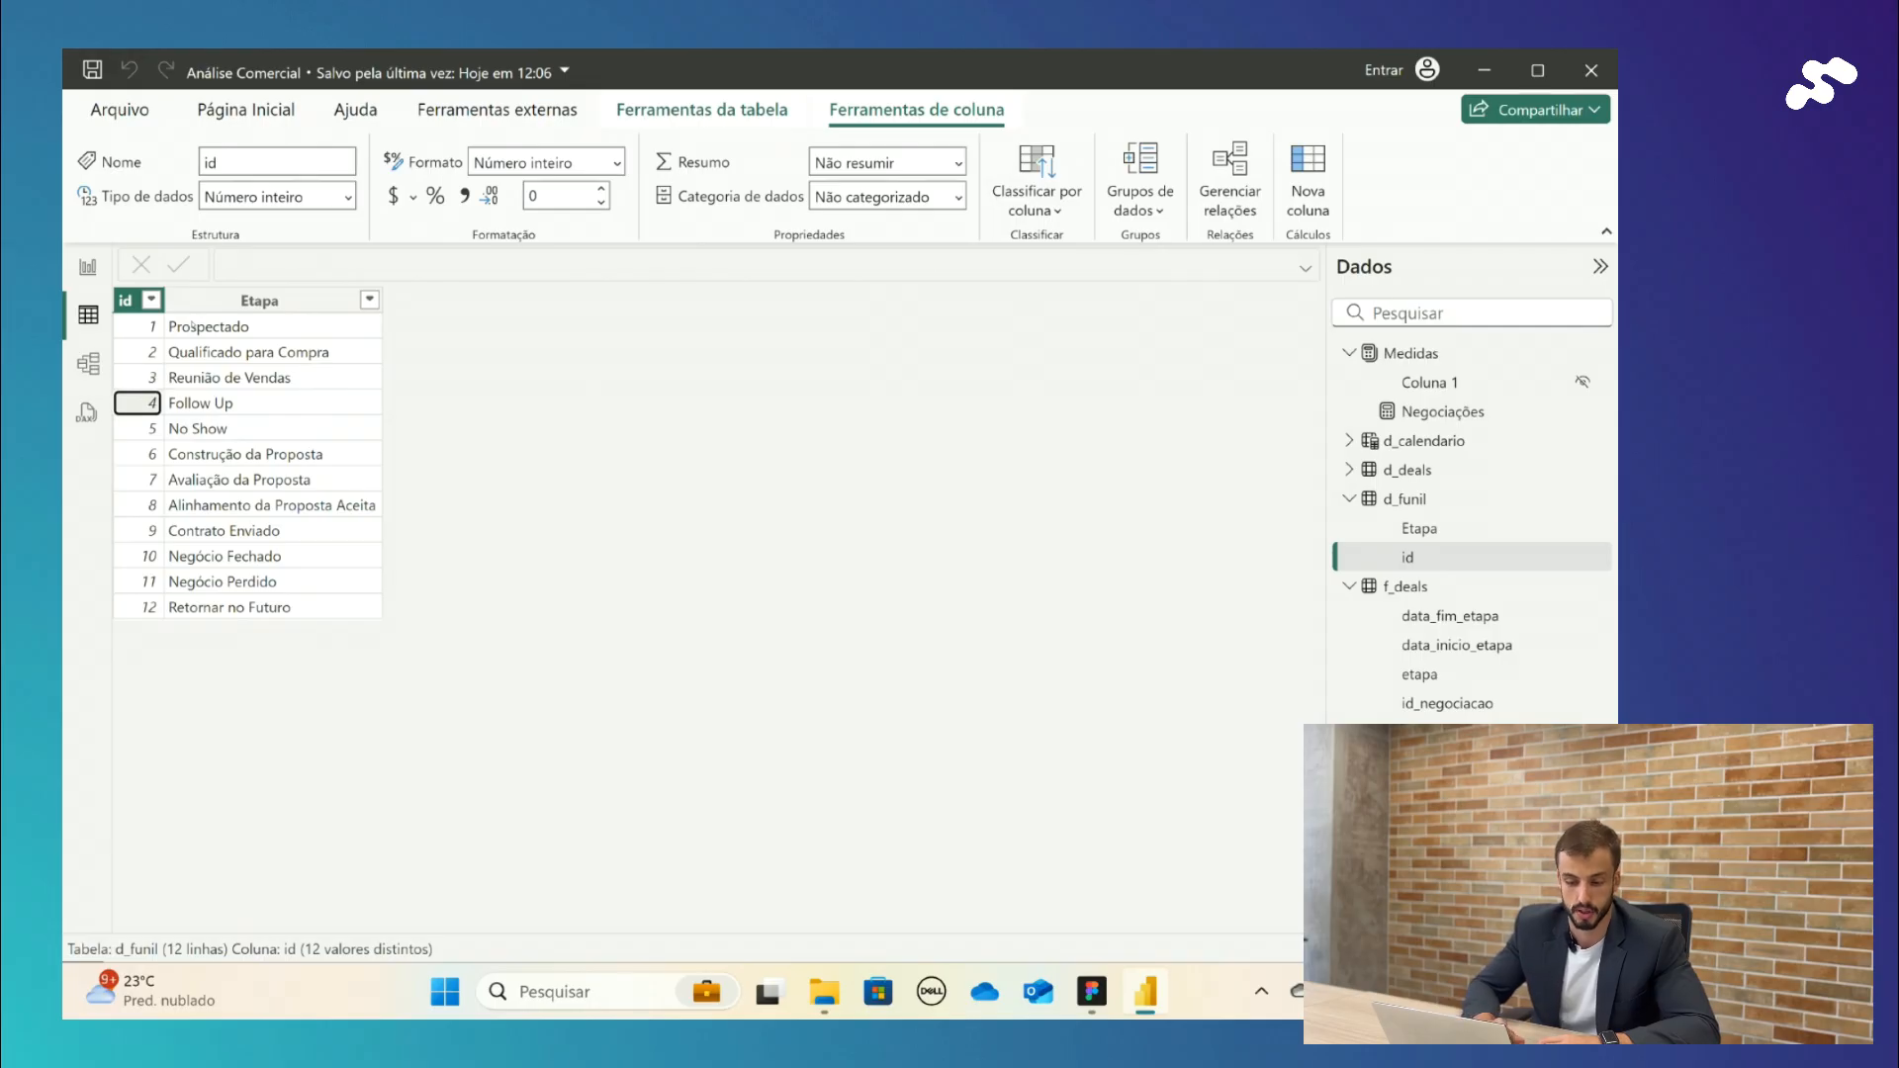
pyautogui.click(88, 267)
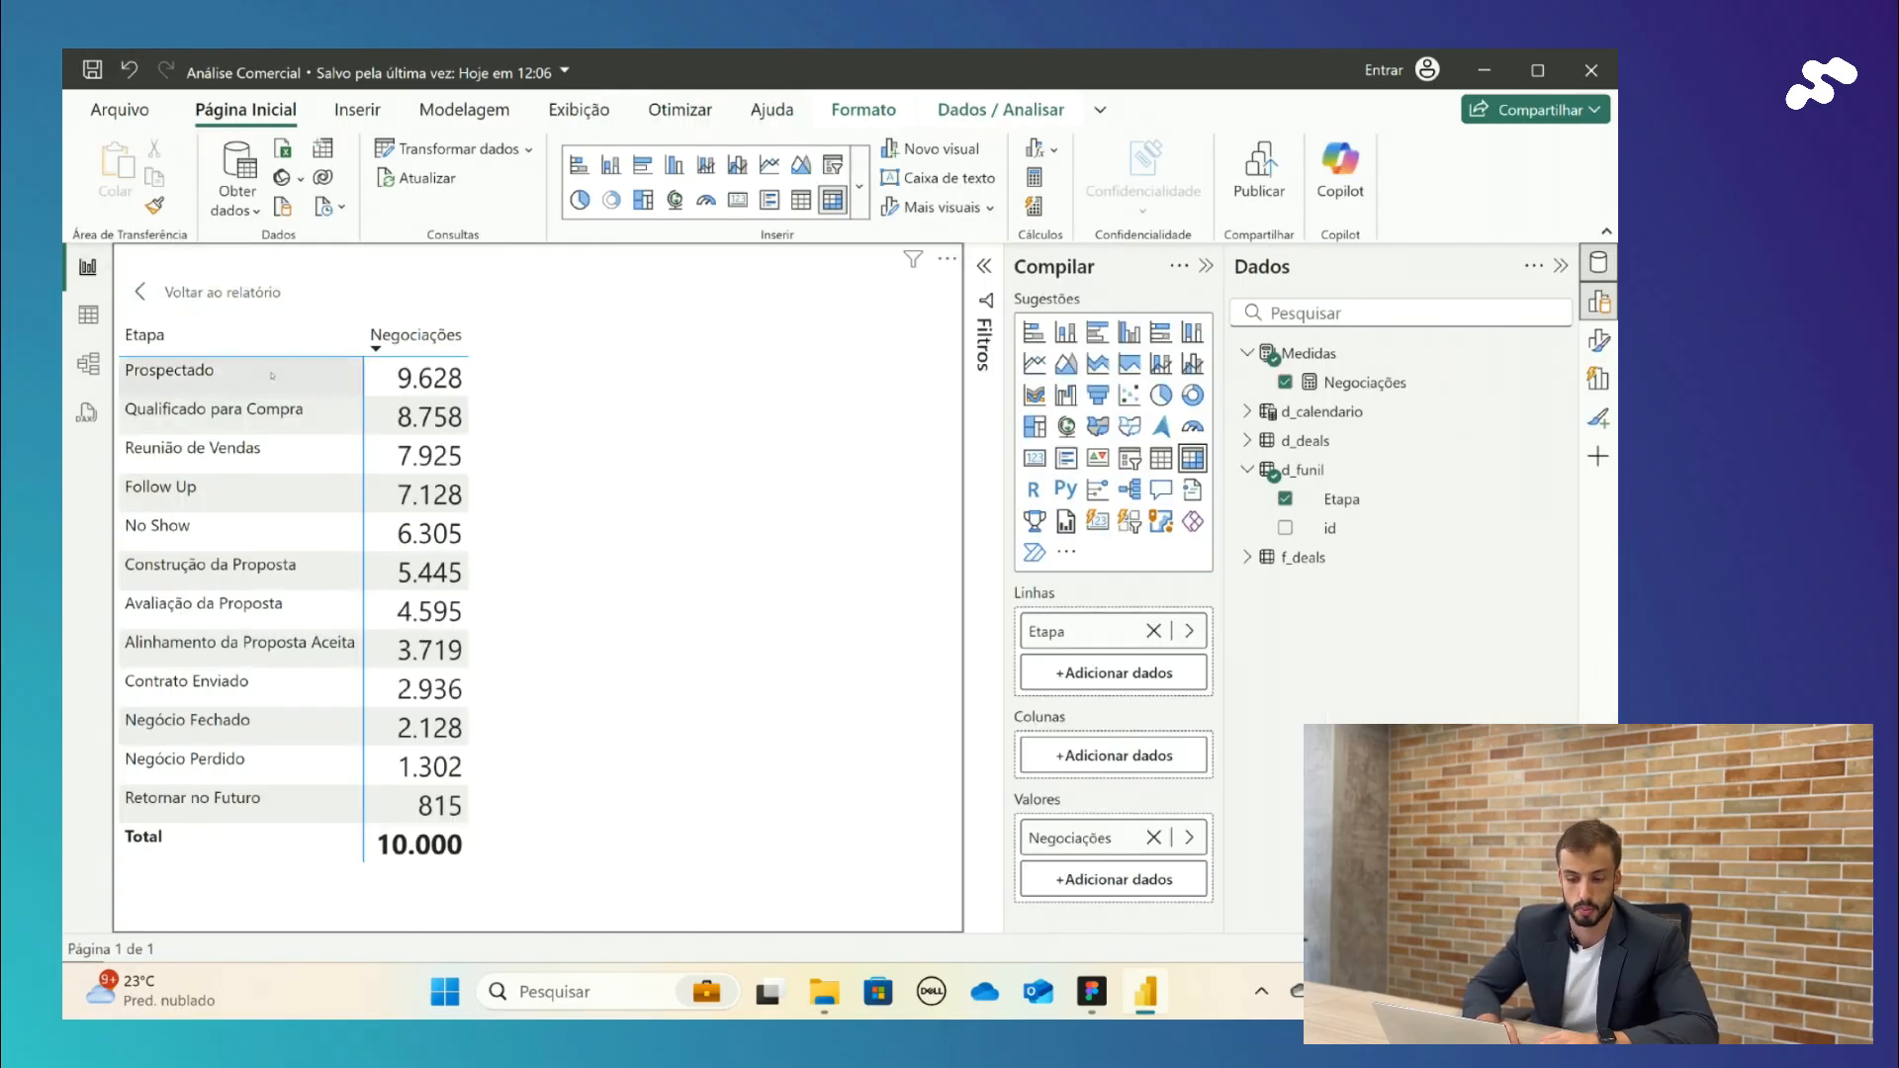
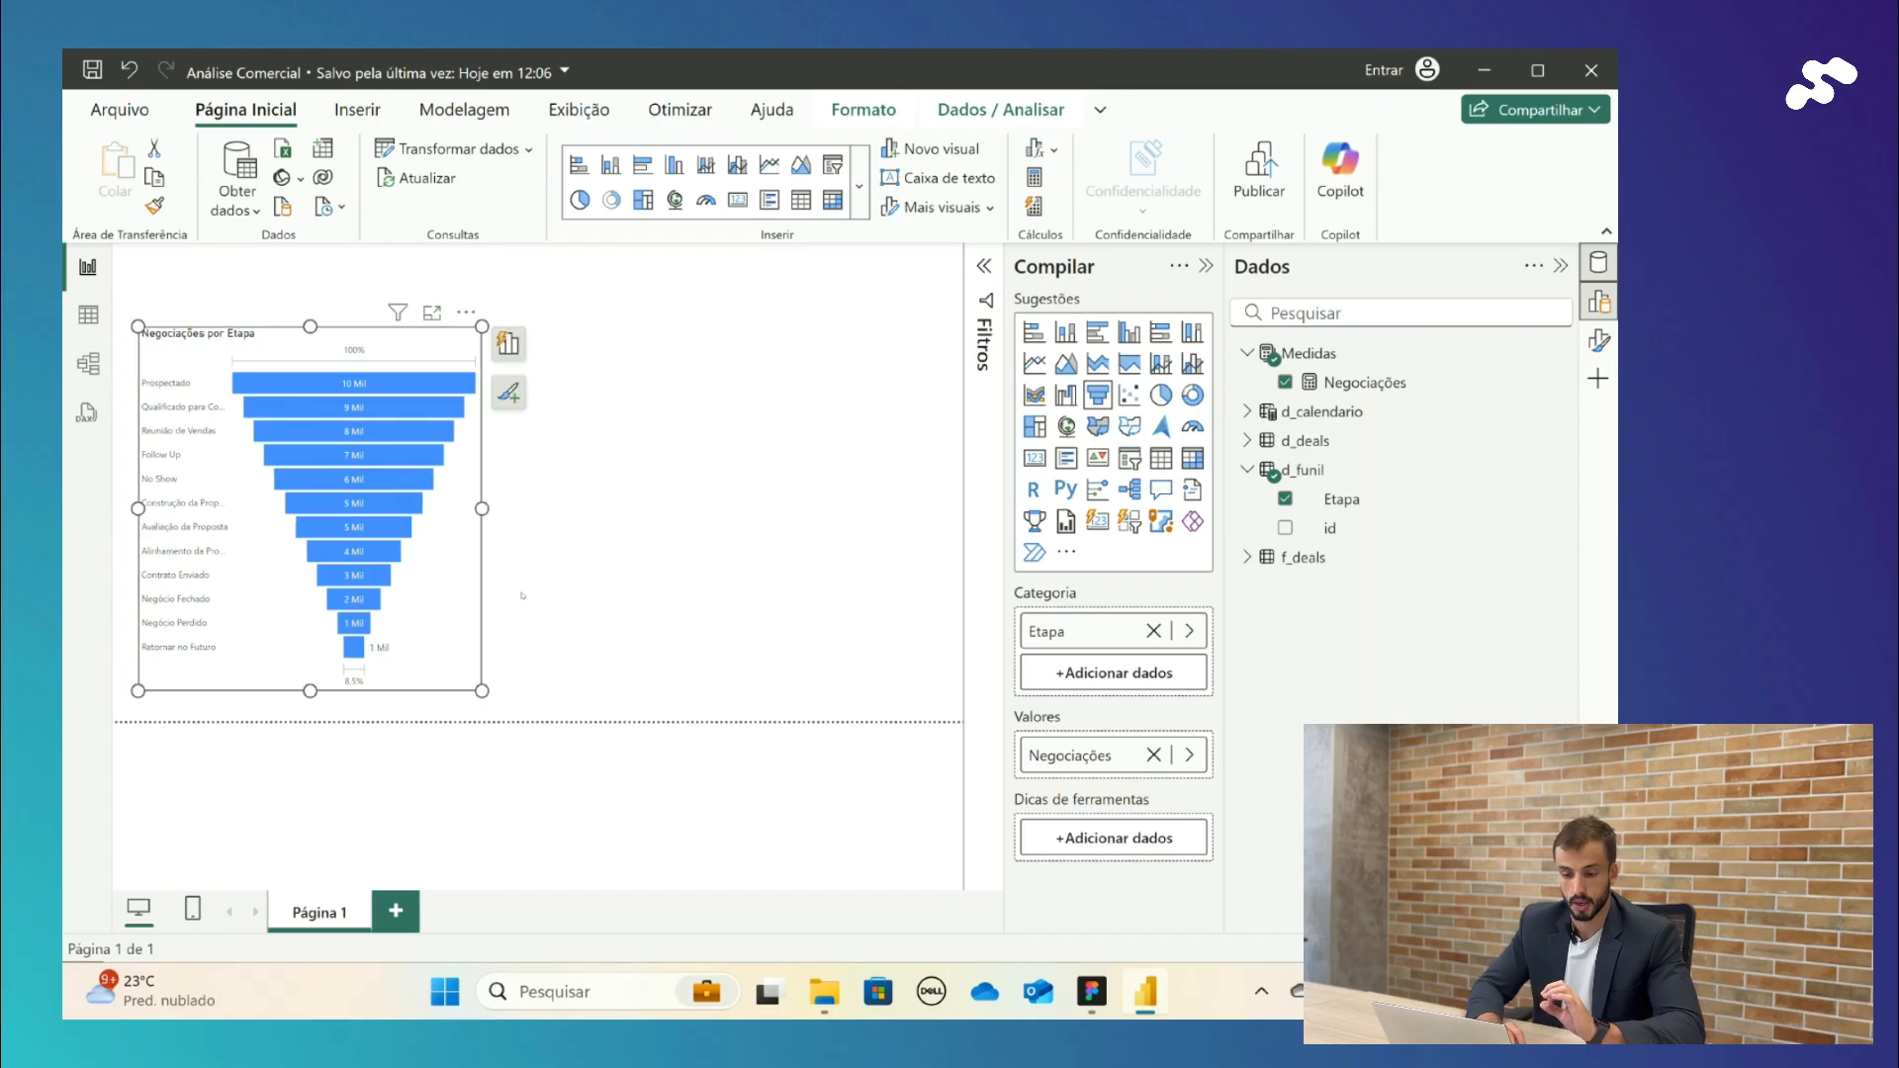
# - Move the Negociações por Etapa funnel chart slightly up and to the right and deselect it
pyautogui.click(492, 615)
pyautogui.moveTo(469, 618)
pyautogui.mouseDown()
pyautogui.moveTo(497, 577)
pyautogui.moveTo(477, 601)
pyautogui.mouseUp()
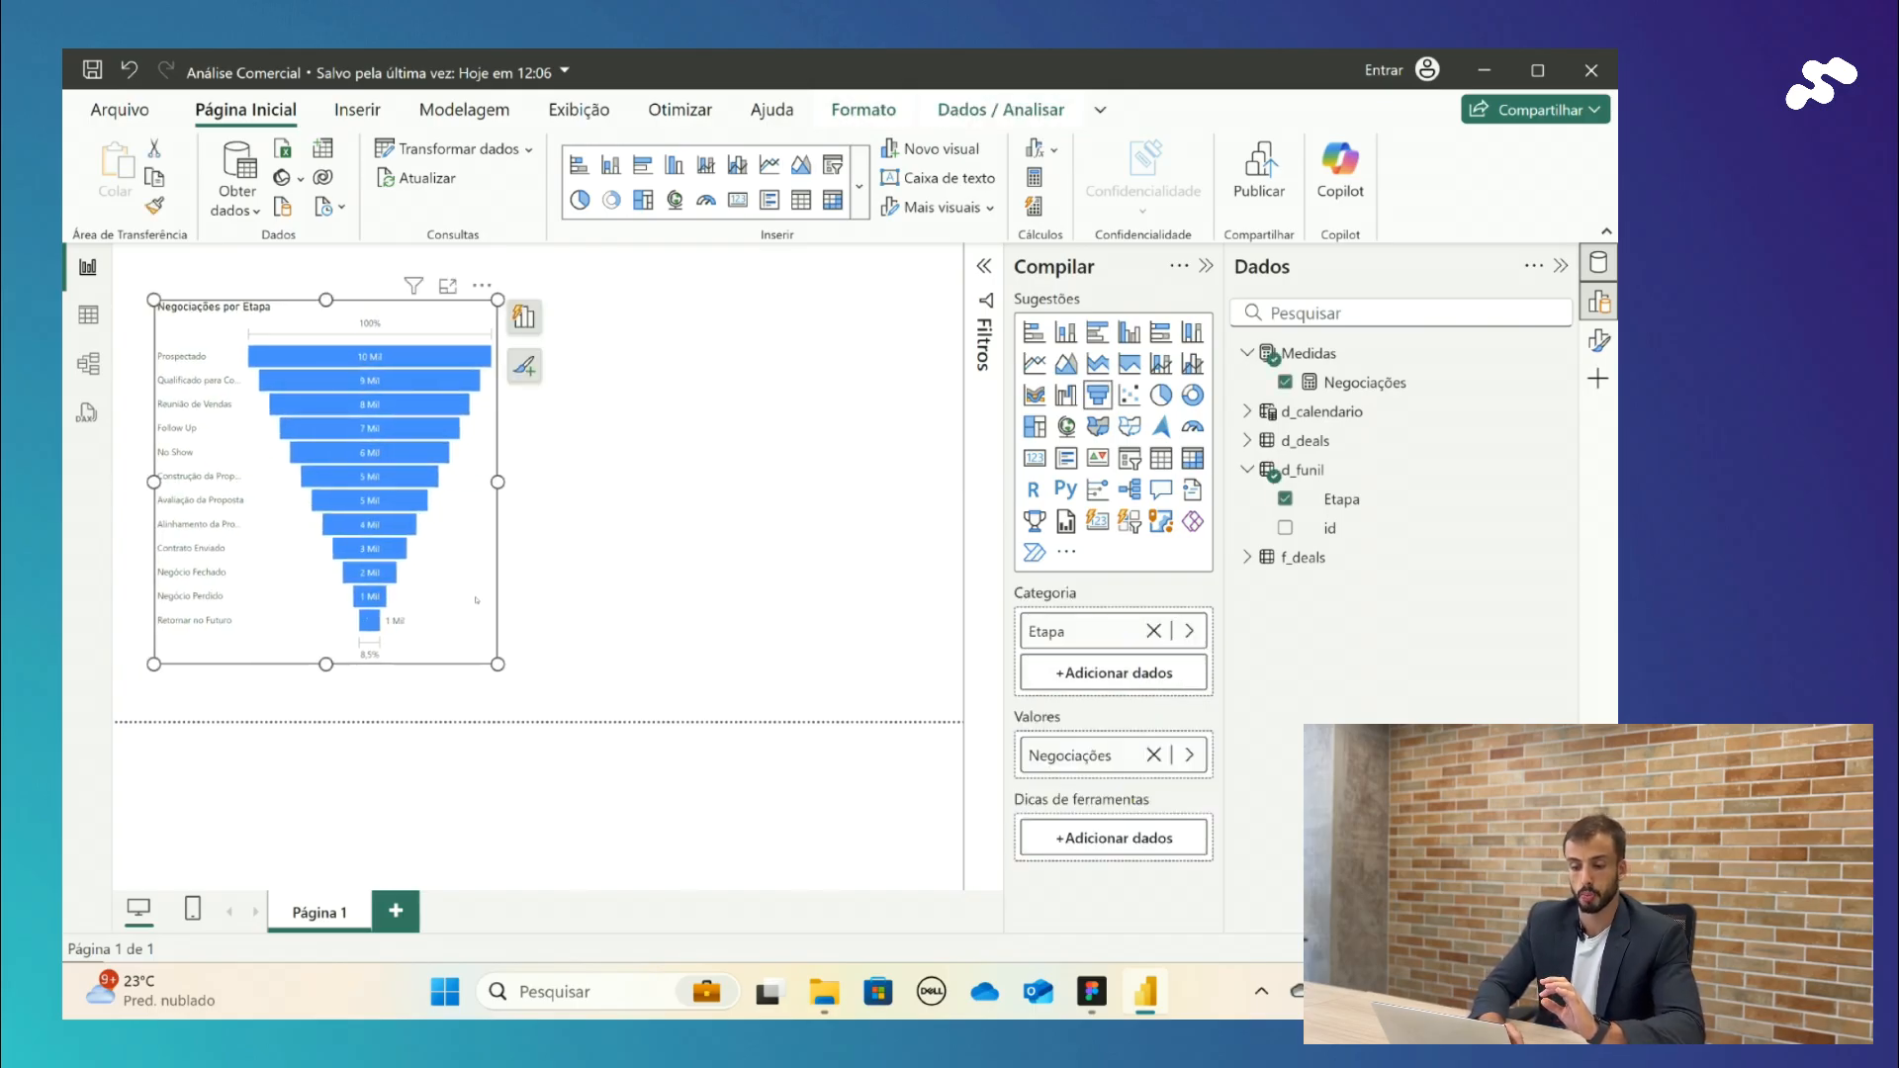
pyautogui.click(582, 571)
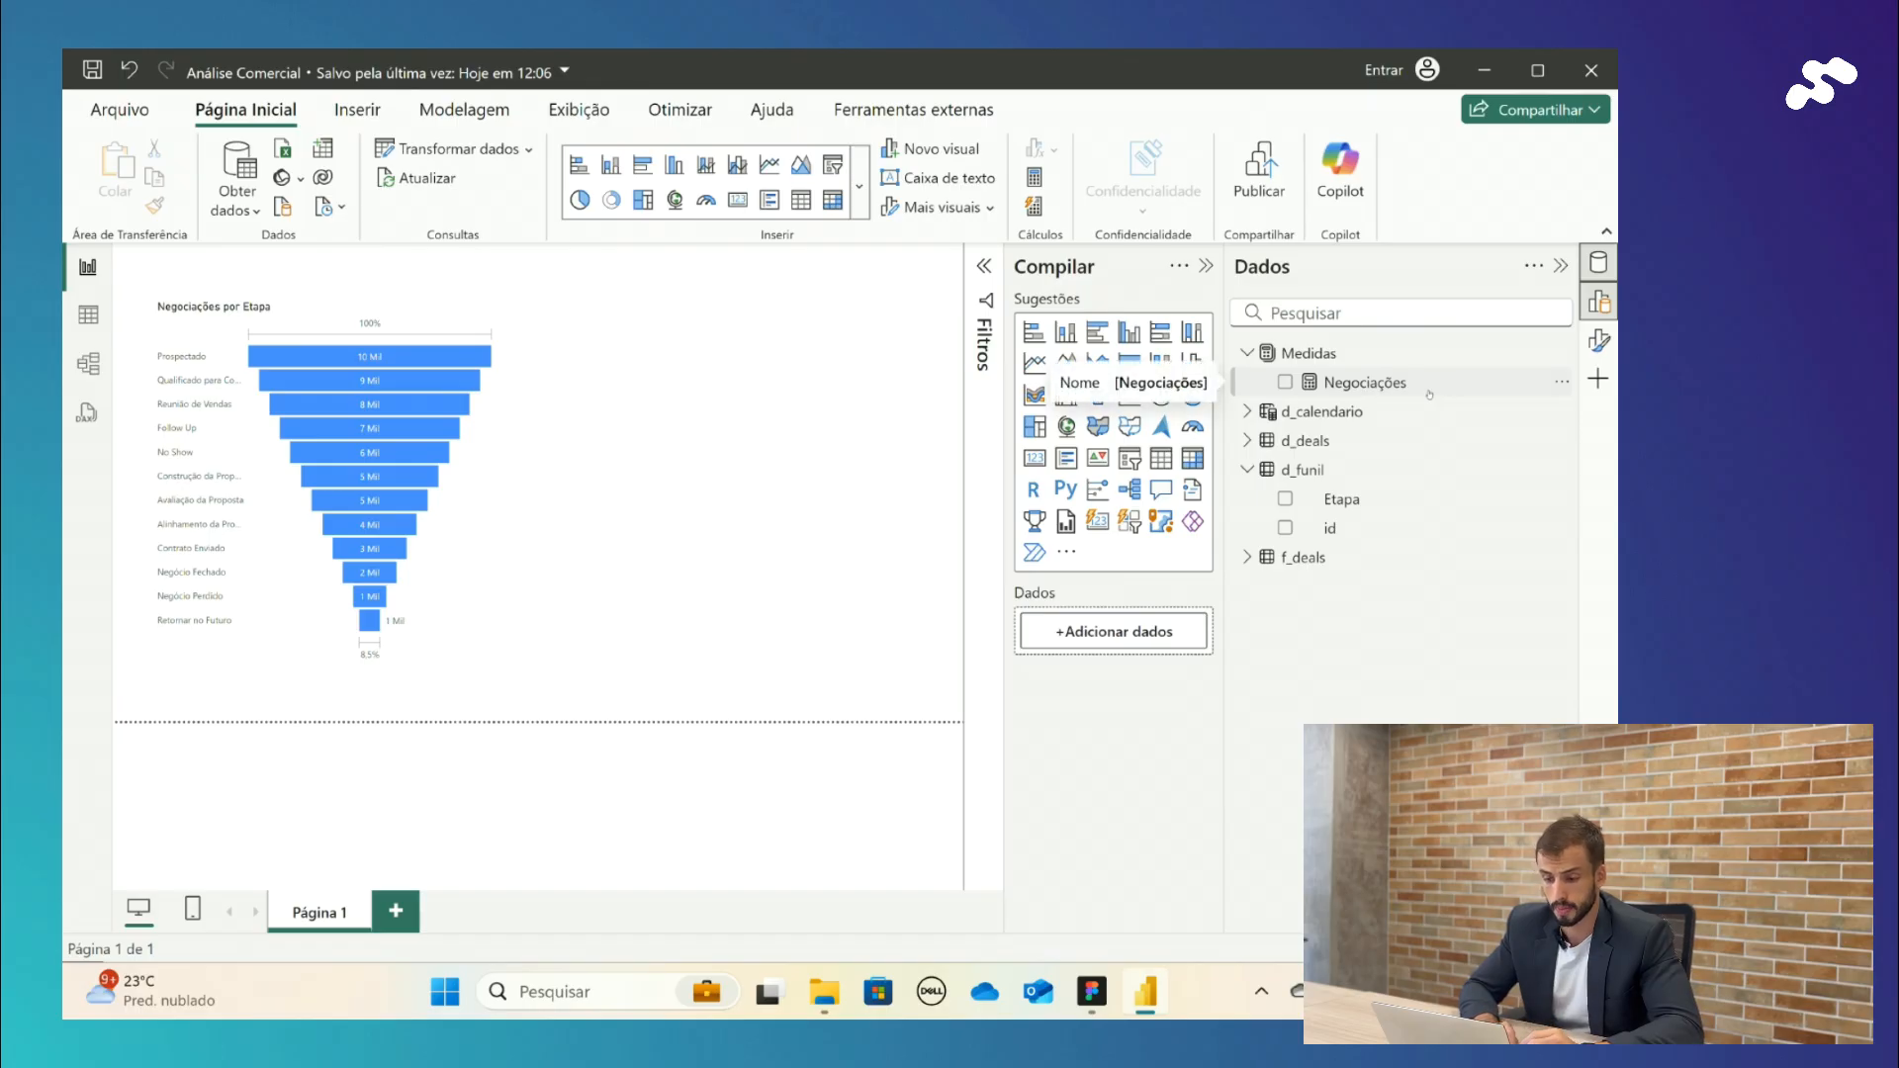
# - Create a new measure in the Medidas table and name it Tempo Médio na Etapa
pyautogui.click(1429, 391)
pyautogui.rightClick(1424, 389)
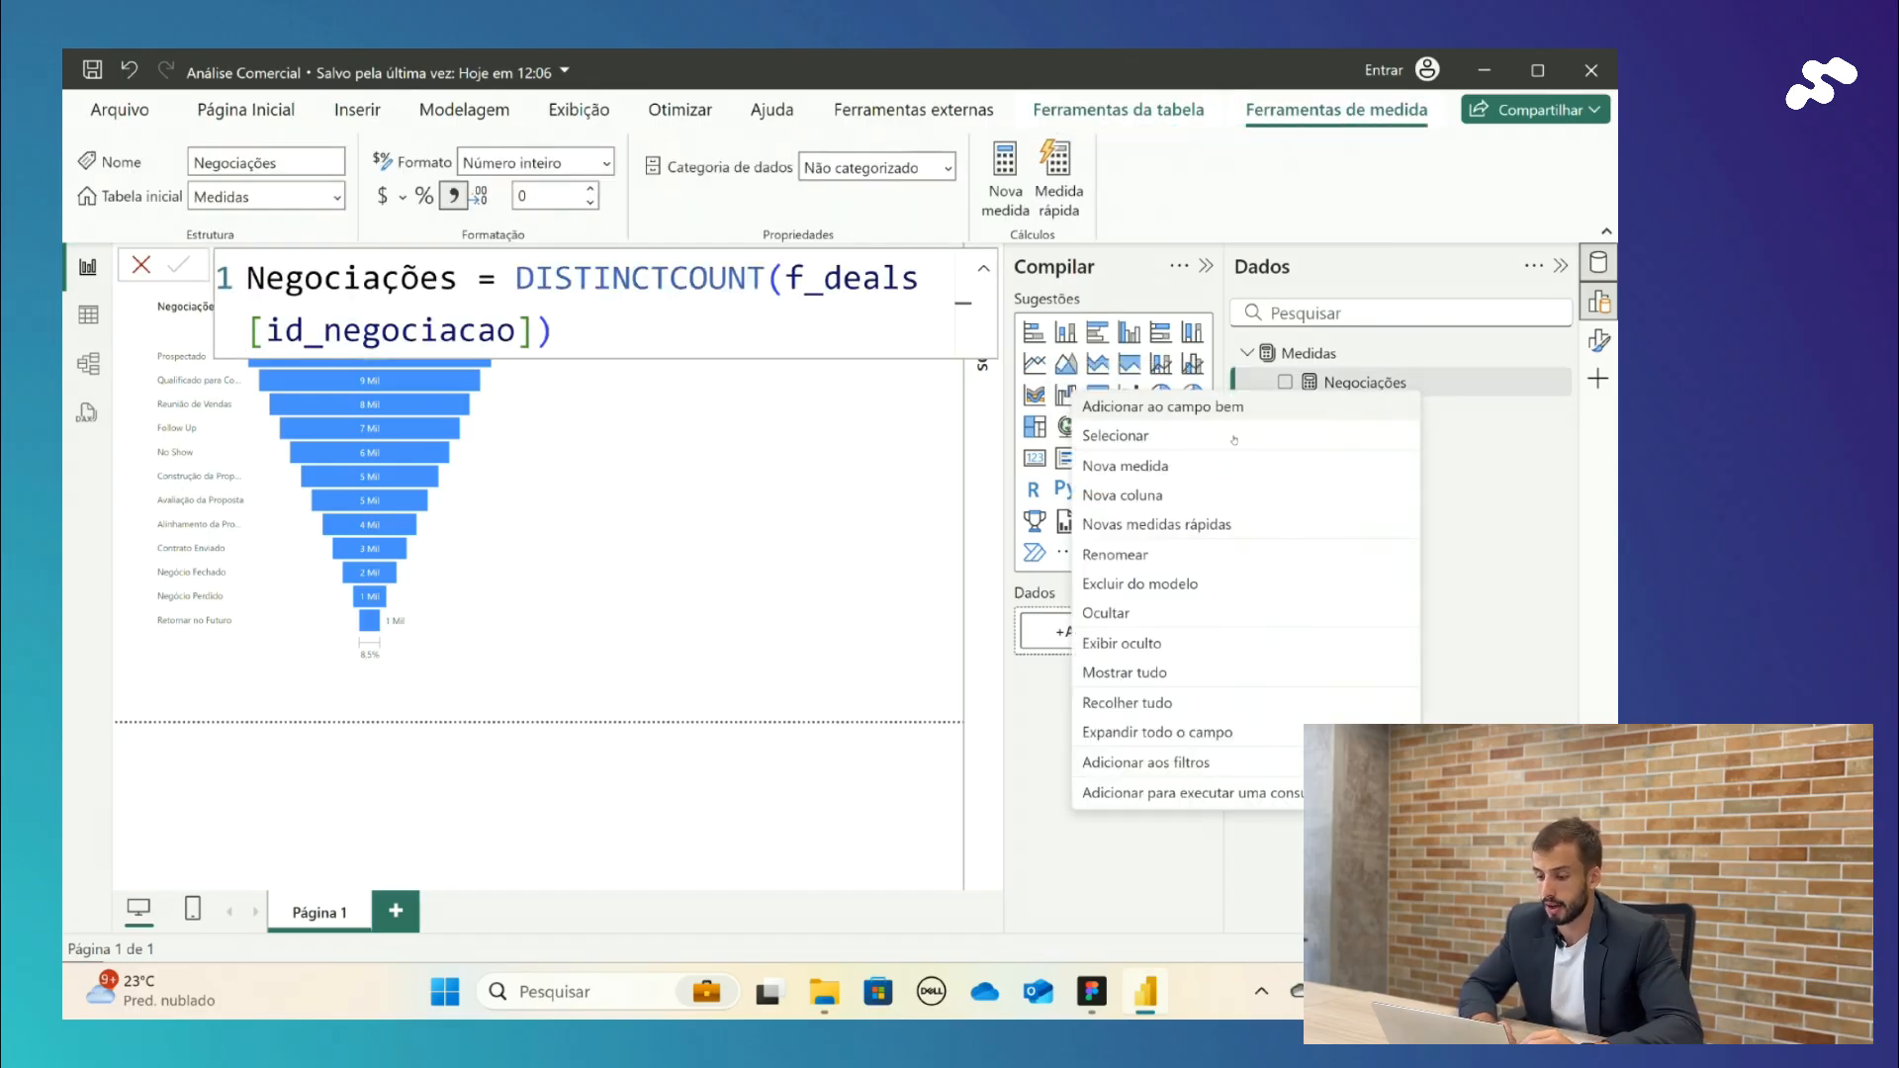
pyautogui.click(1193, 465)
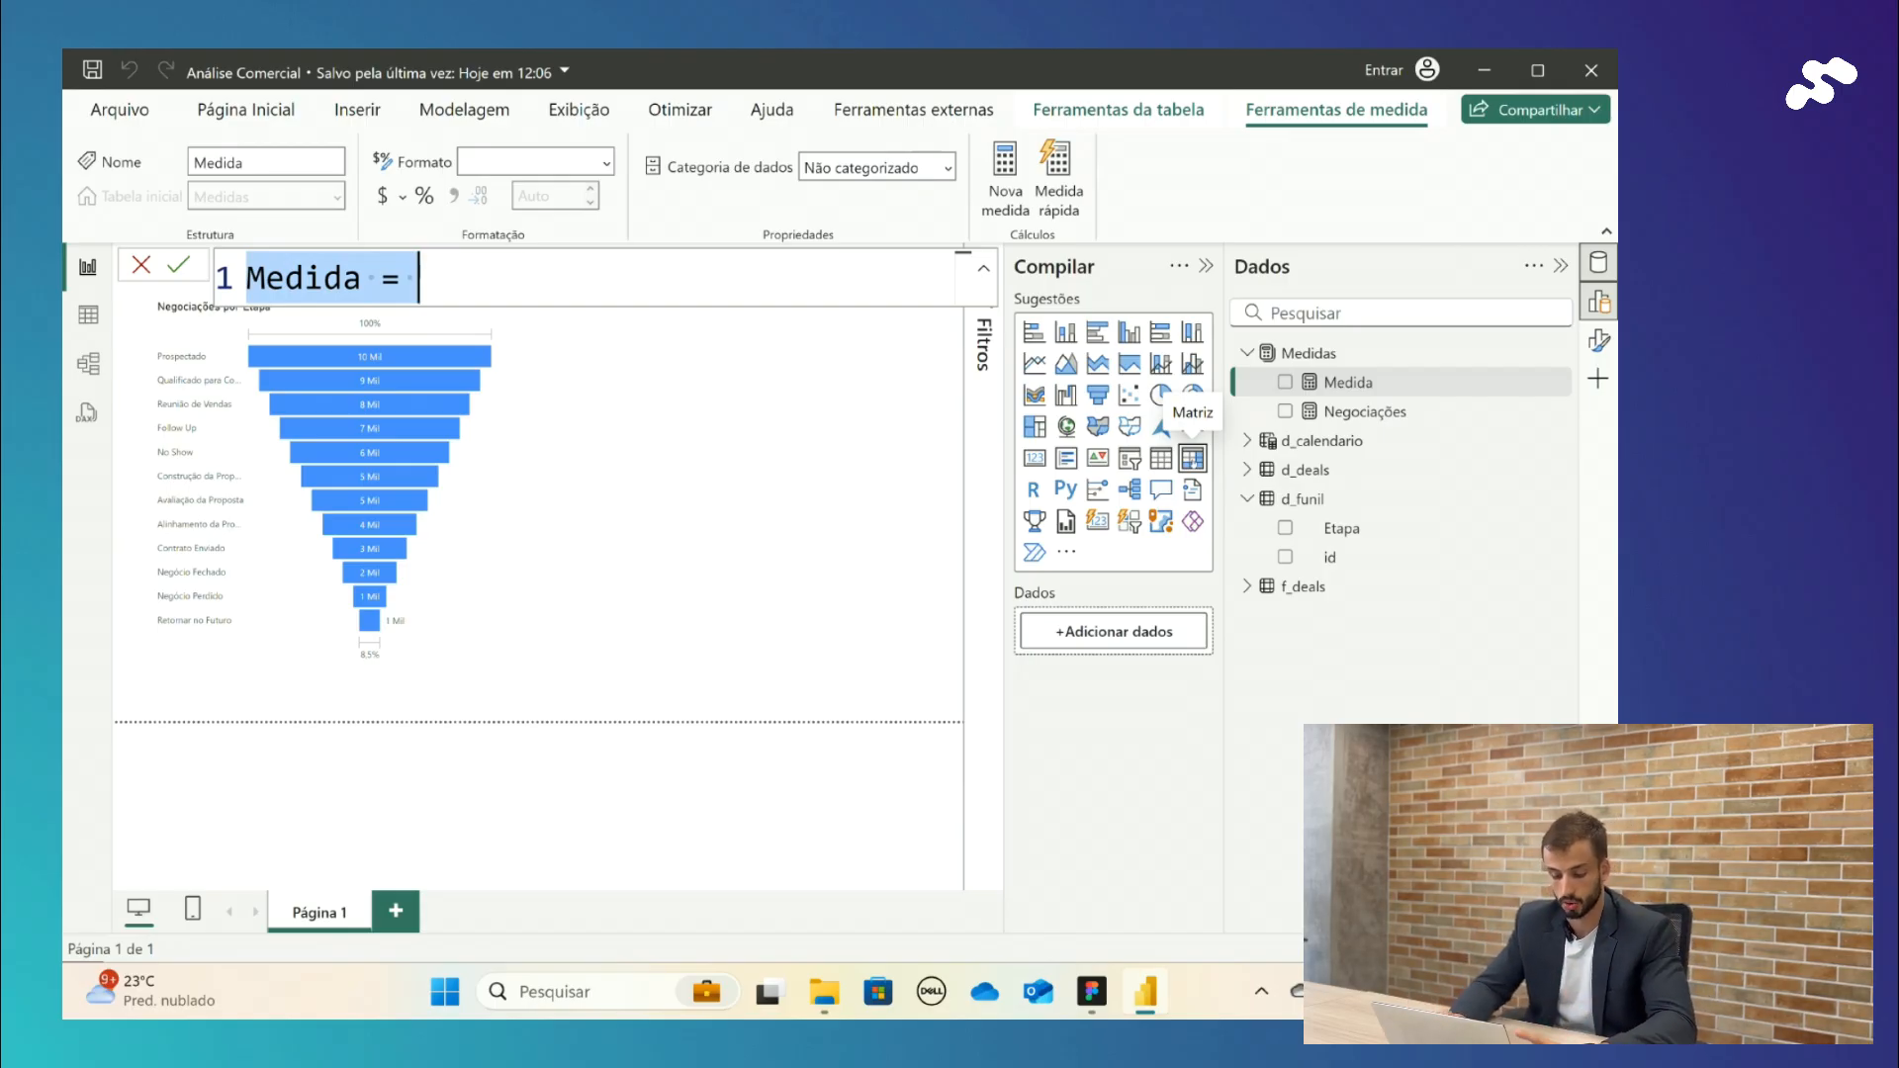
pyautogui.write('T')
pyautogui.press('capslock')
pyautogui.write('em')
pyautogui.press('BackSpace')
pyautogui.press('BackSpace')
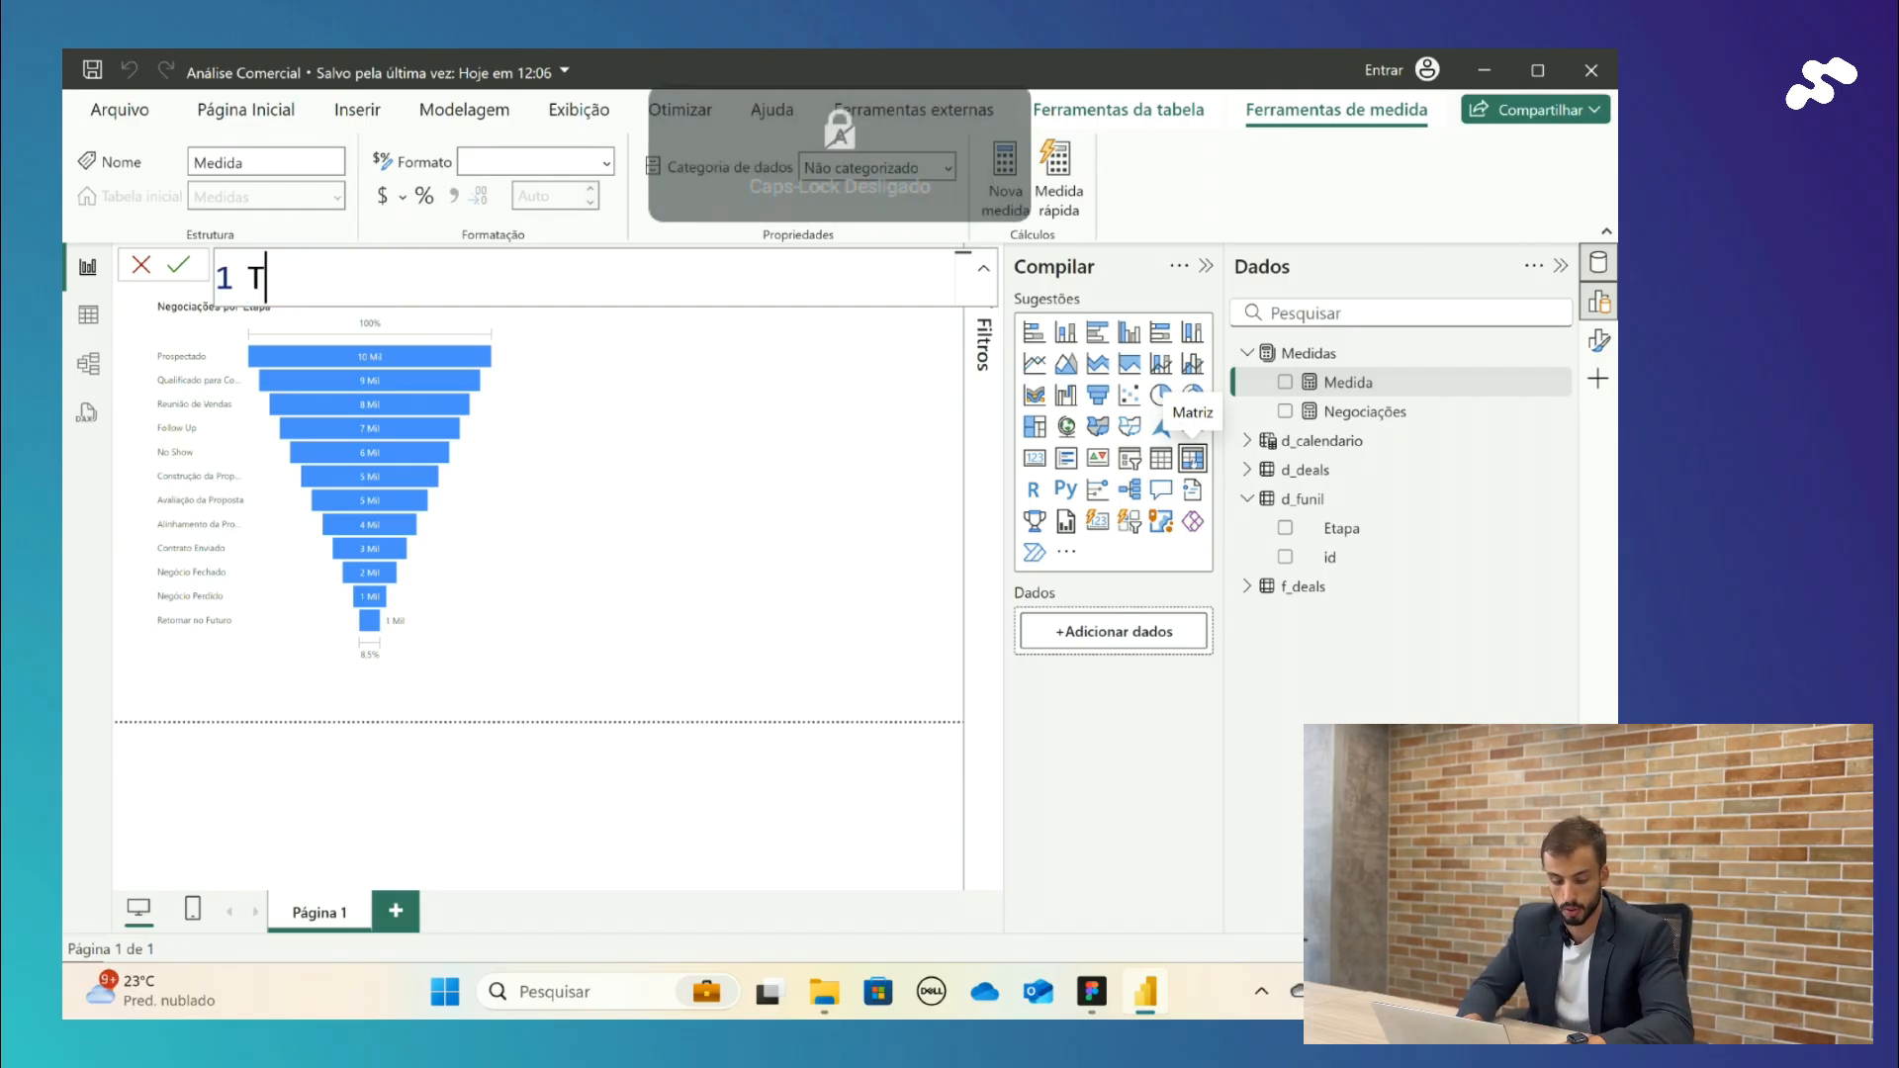
pyautogui.write('empo Médio na')
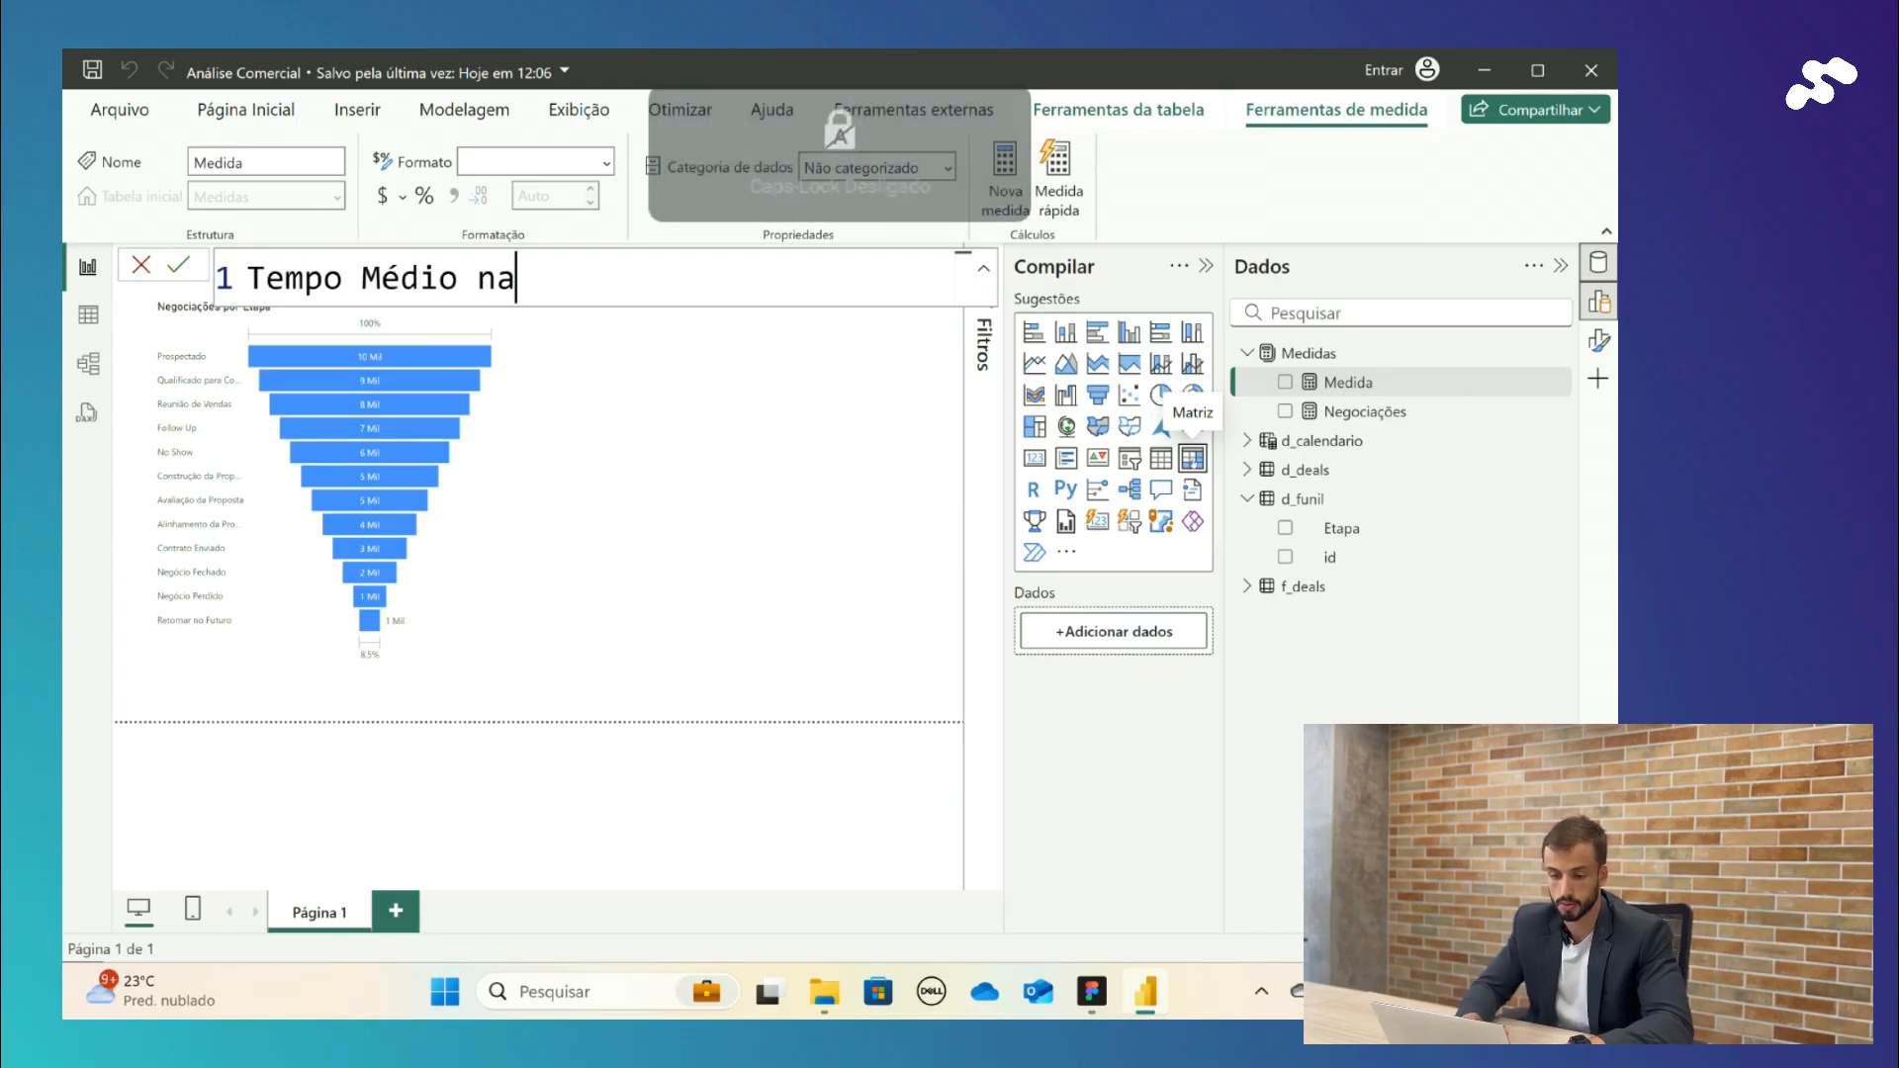
pyautogui.write(' Etapa')
pyautogui.press('BackSpace')
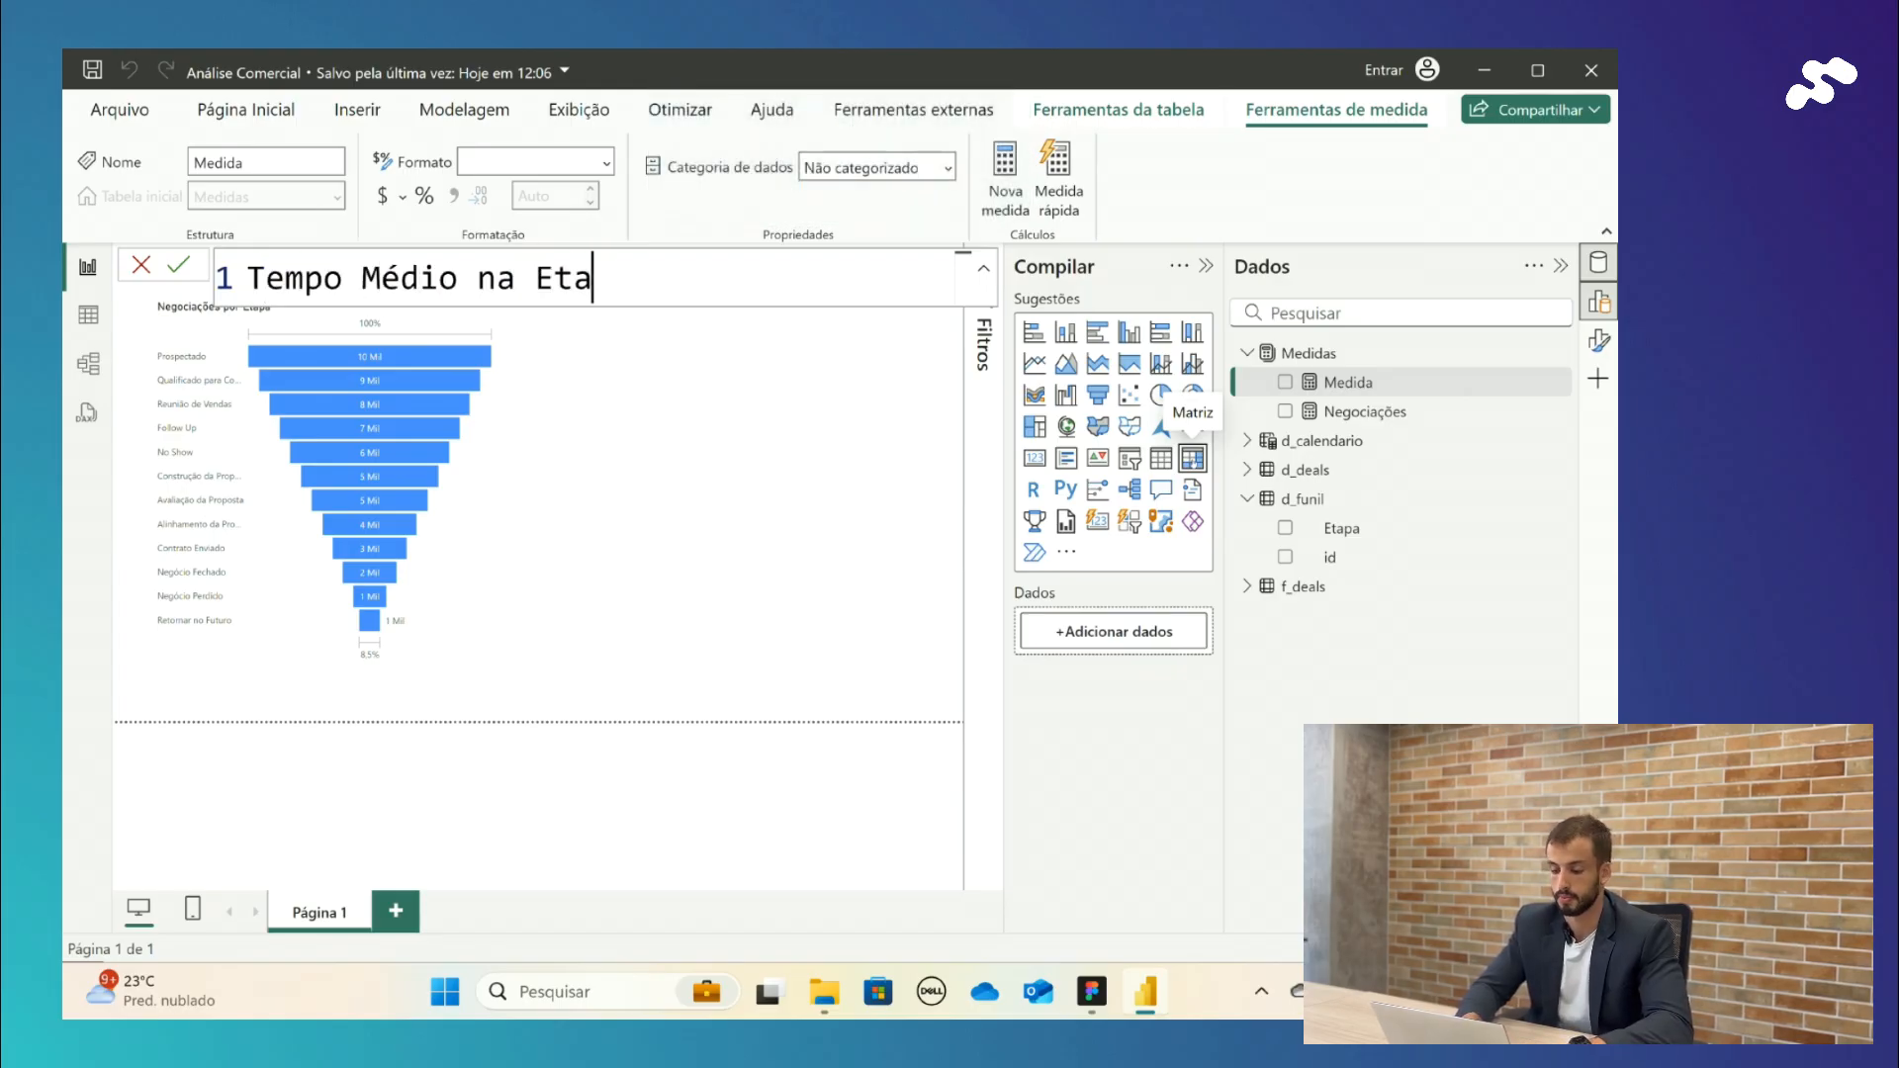
pyautogui.write('pa =')
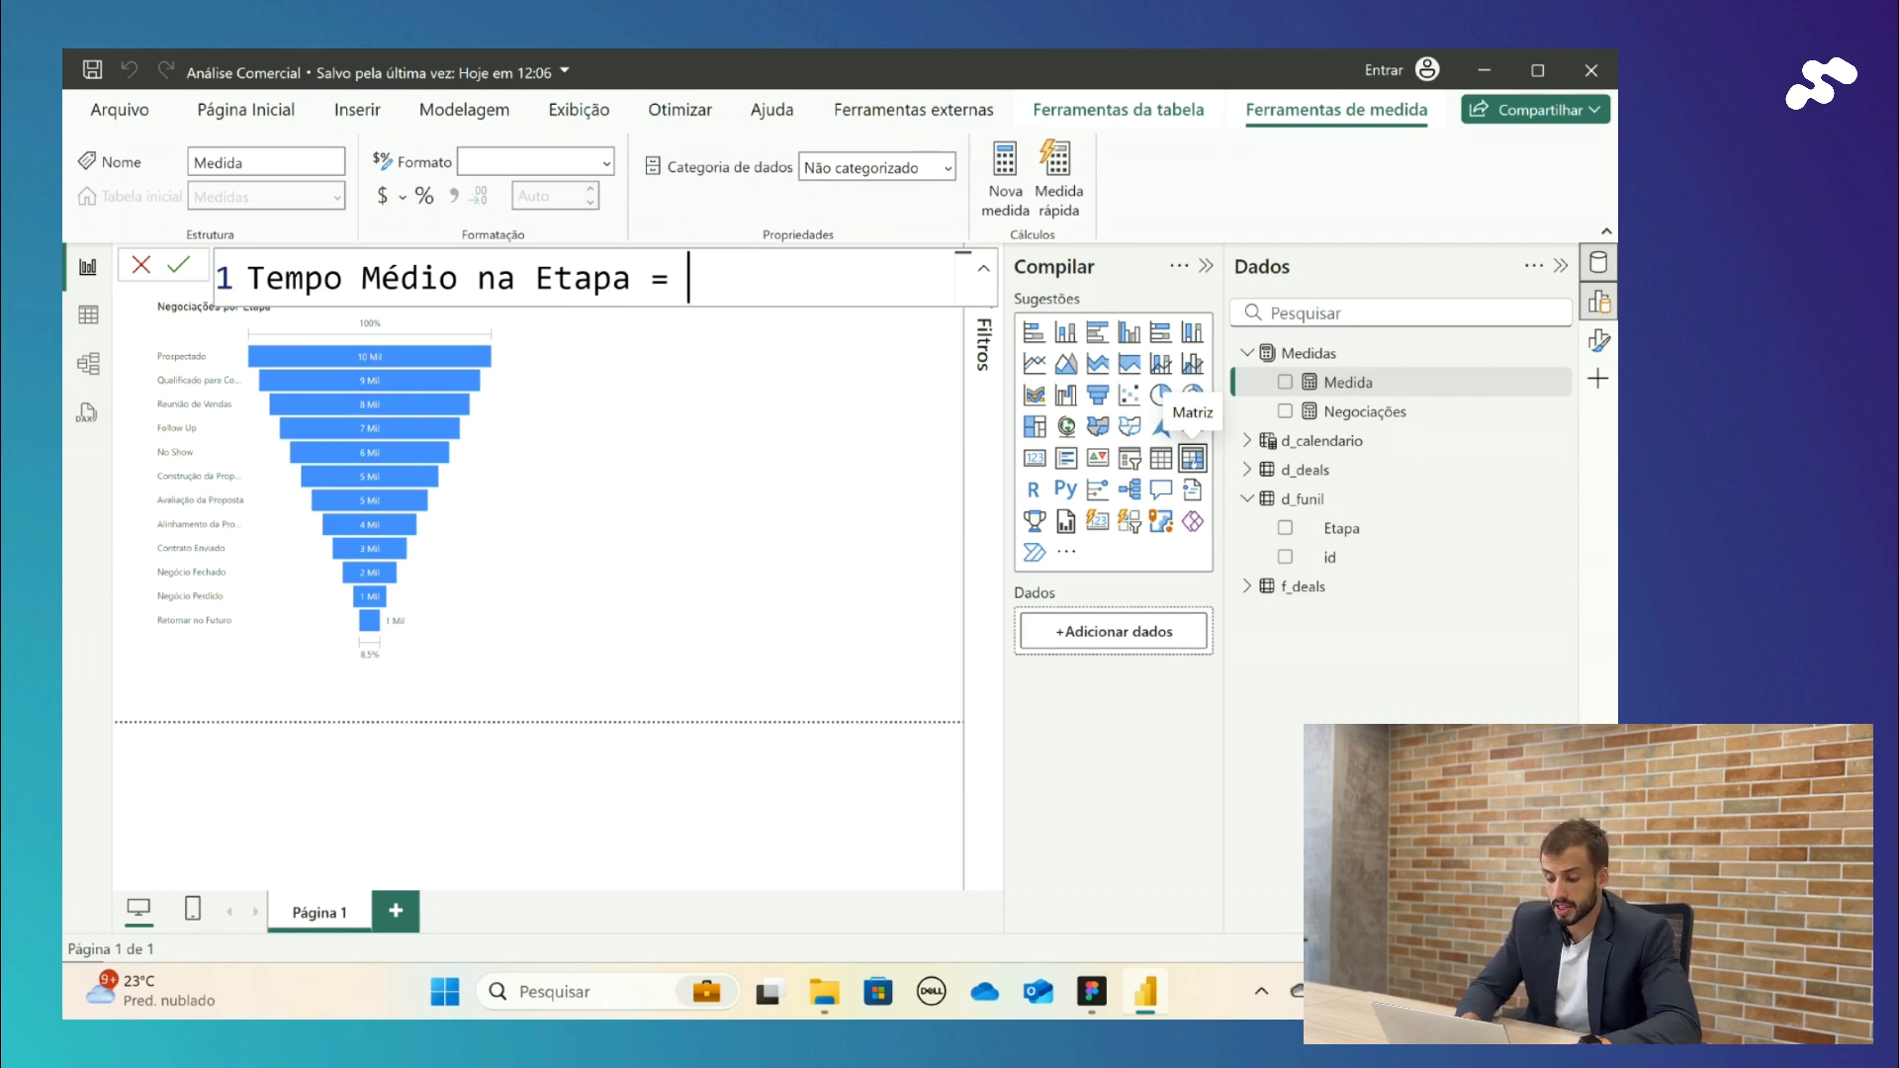
# - Reduce the formula text size and begin the measure's expression with the AVERAGEX function, followed by a new line
pyautogui.hotkey('ctrl', '-')
pyautogui.hotkey('ctrl', '-')
pyautogui.hotkey('ctrl', '-')
pyautogui.hotkey('ctrl', '-')
pyautogui.hotkey('ctrl', '-')
pyautogui.hotkey('ctrl', '-')
pyautogui.hotkey('ctrl', '-')
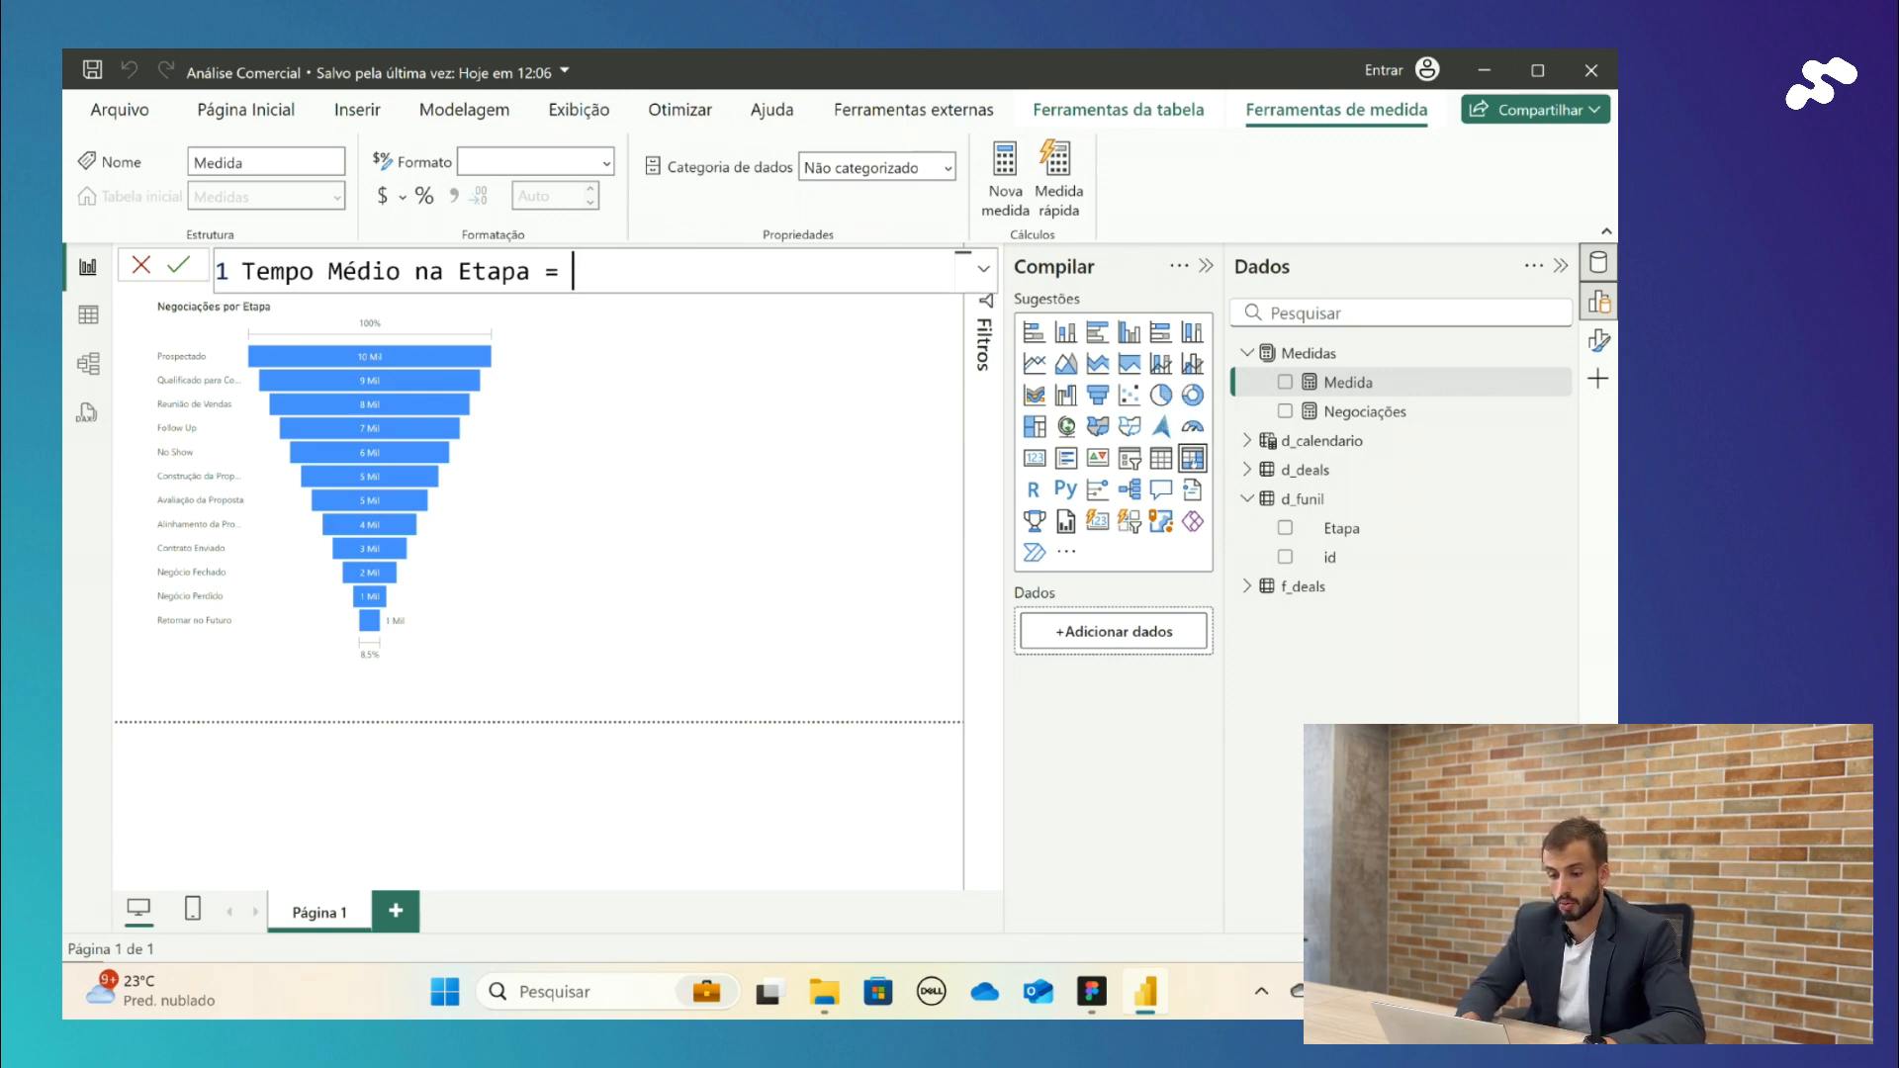
pyautogui.press('capslock')
pyautogui.write('AVER')
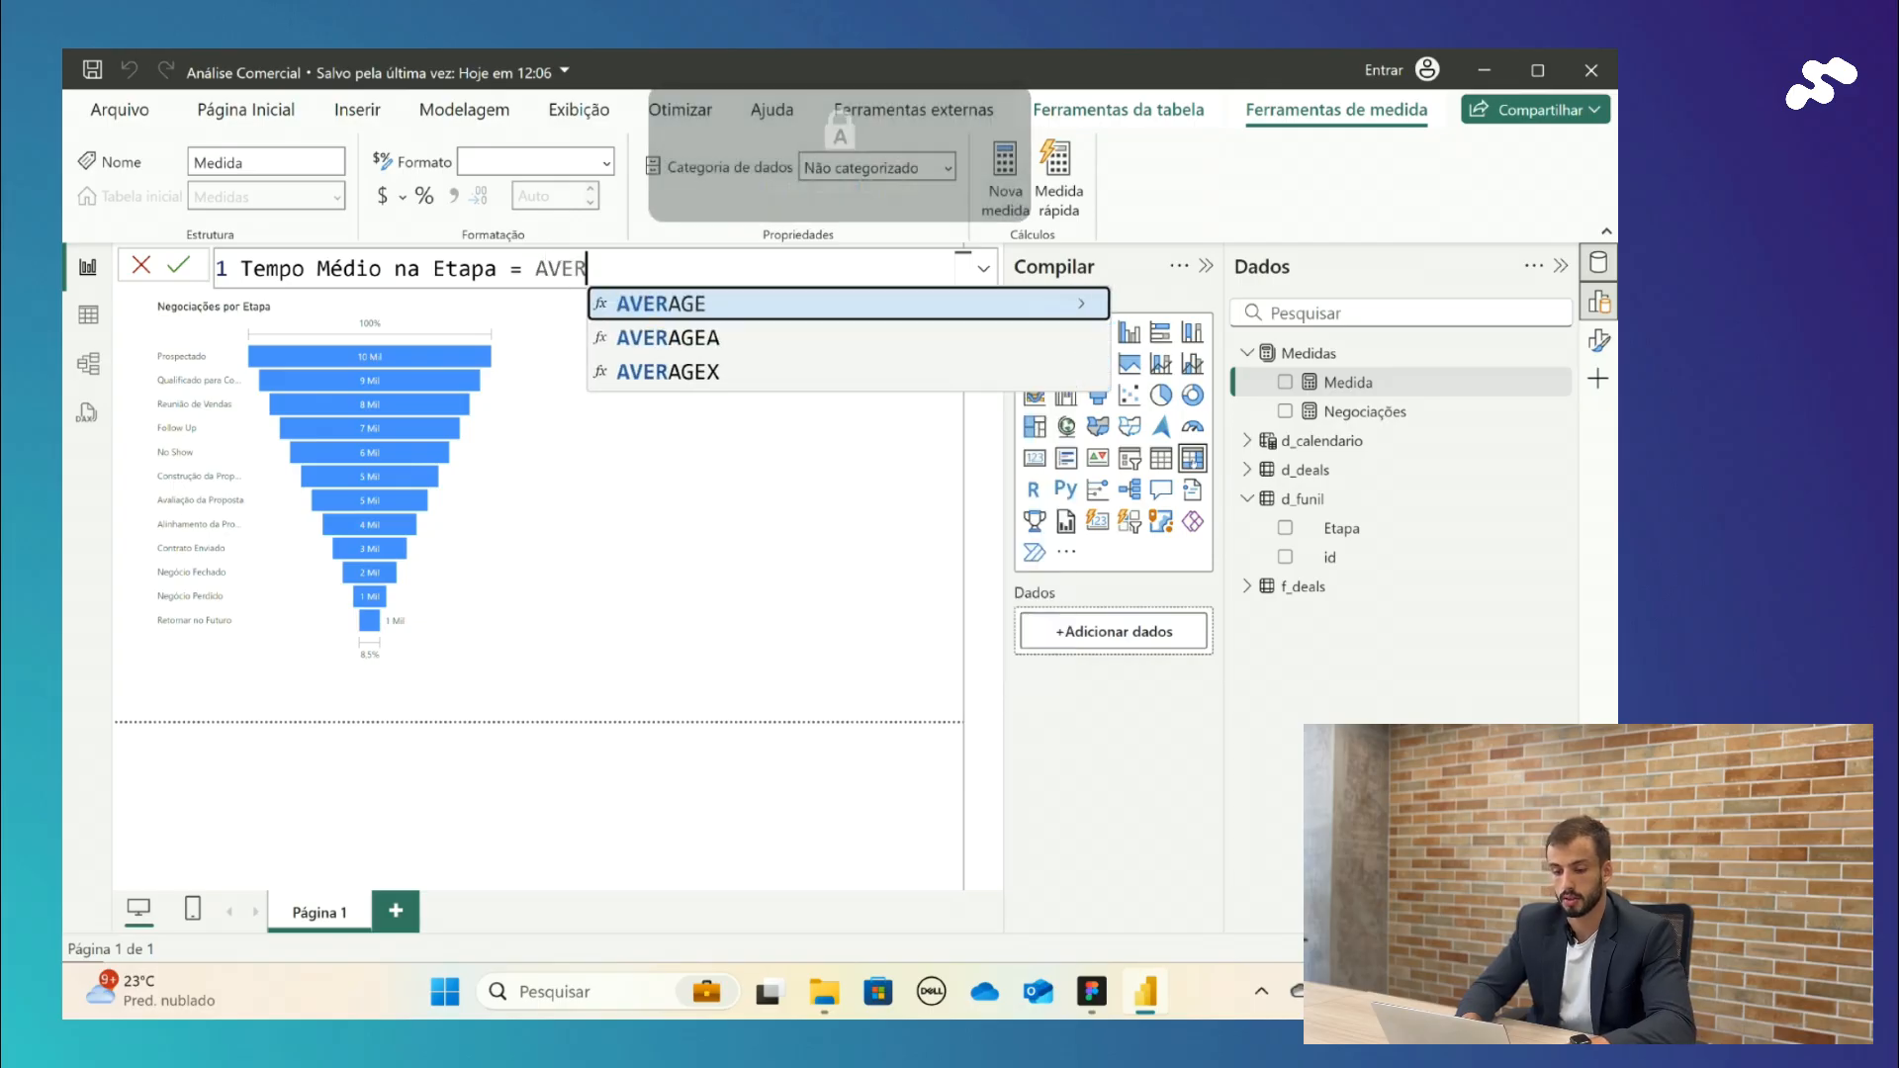
pyautogui.press('Down')
pyautogui.press('Down')
pyautogui.press('Tab')
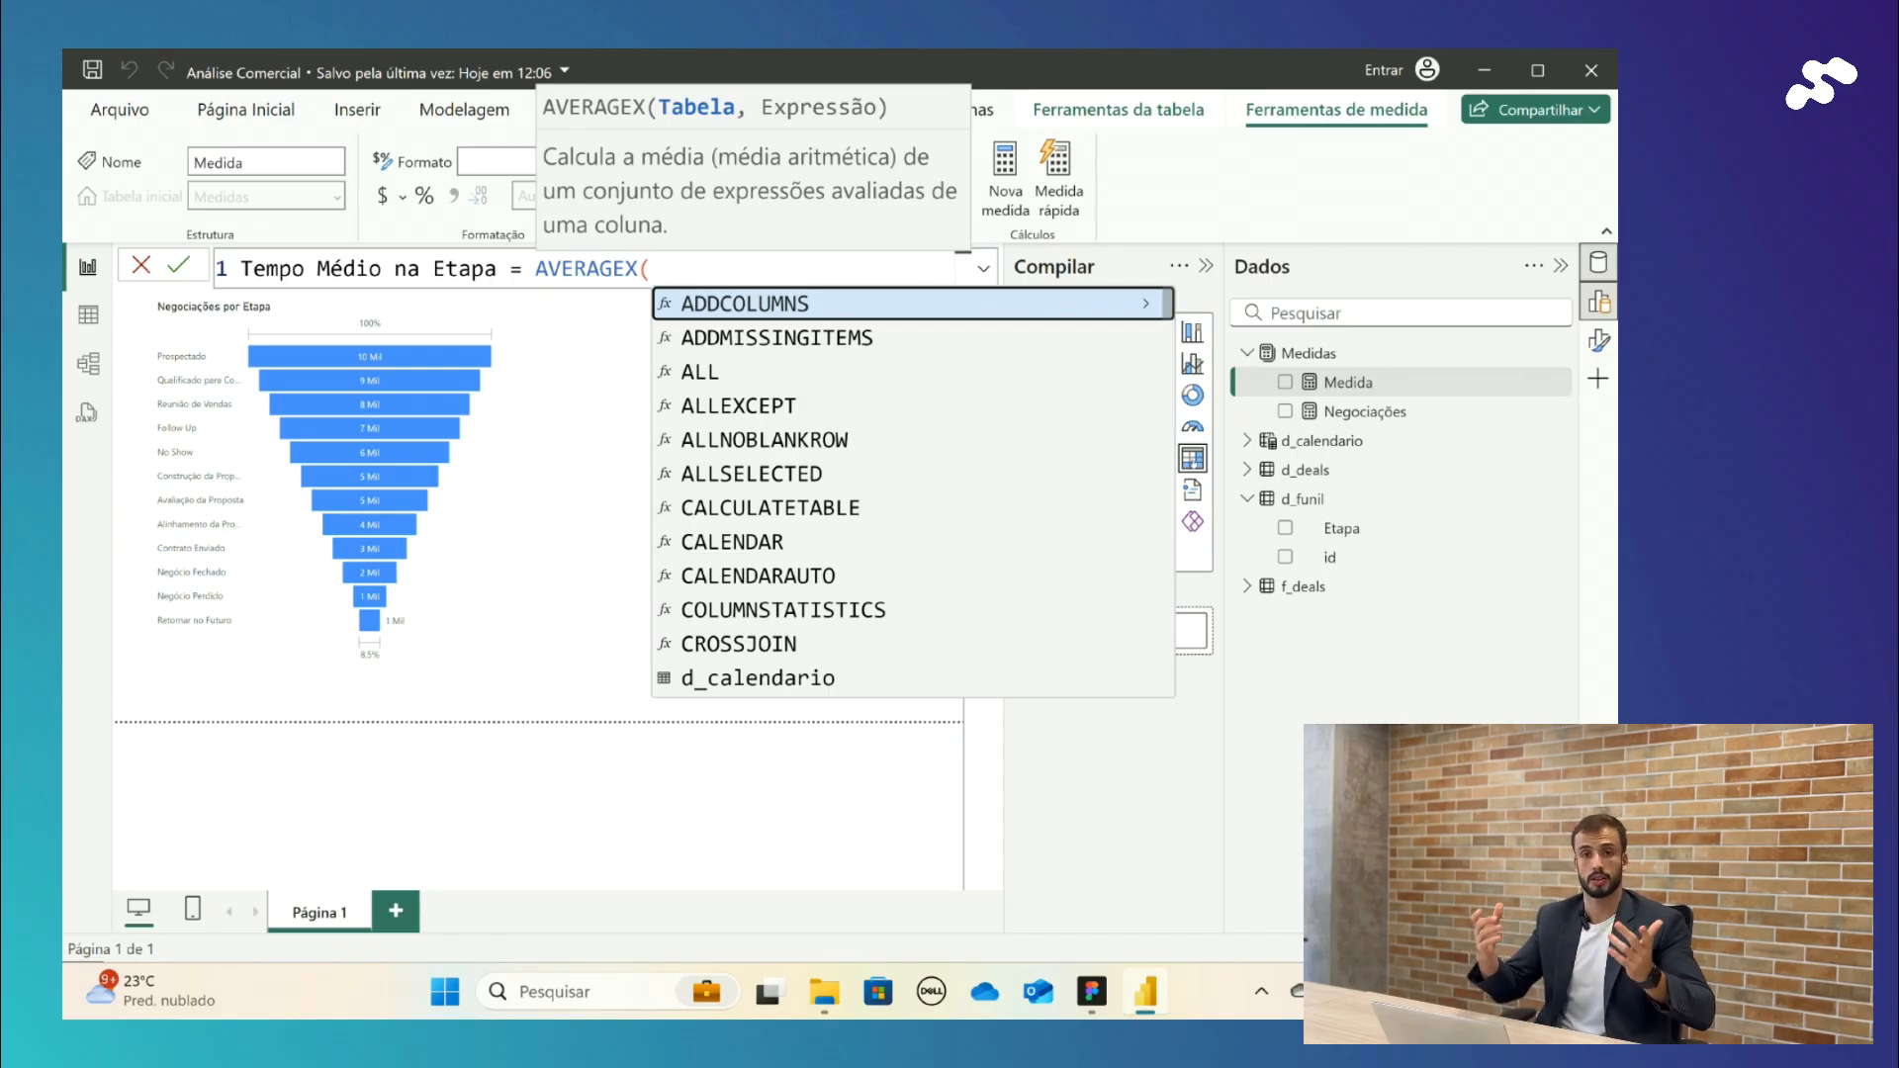
pyautogui.hotkey('shift', 'Return')
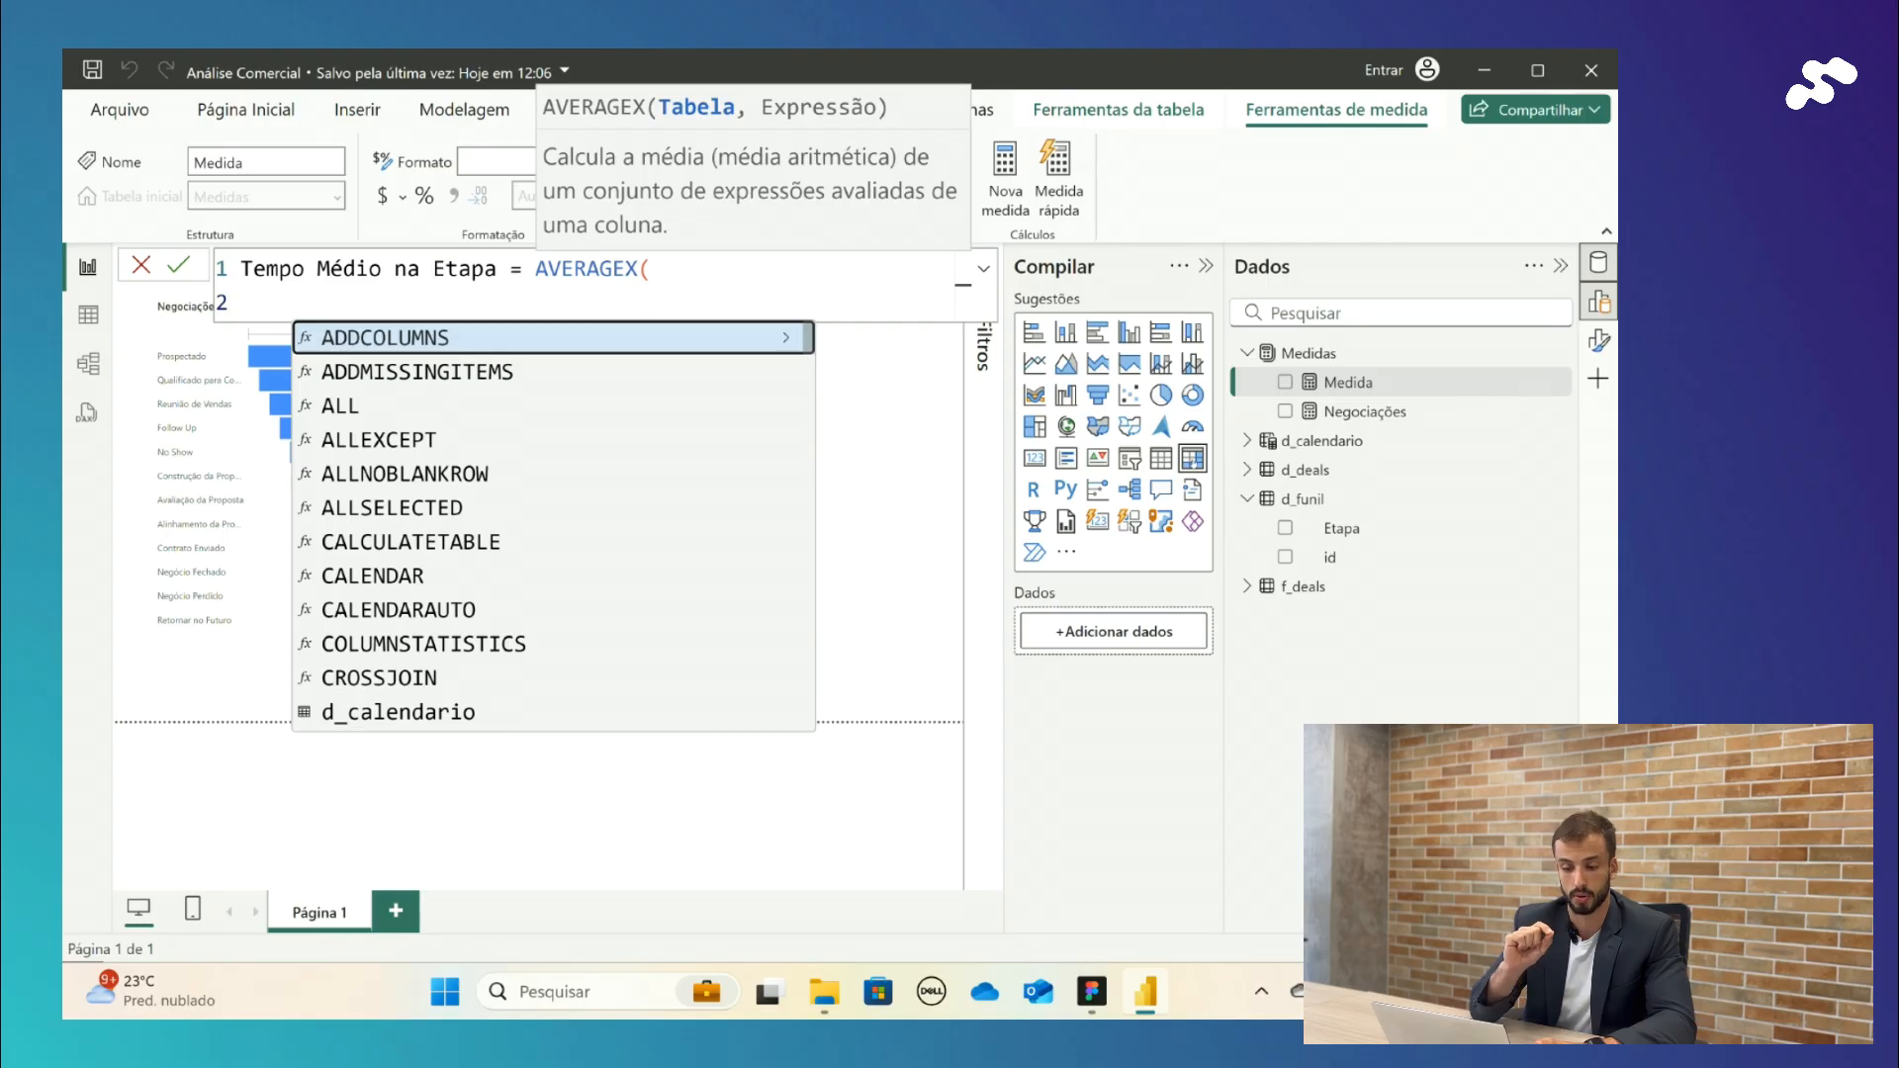
# - Set f_deals as the table argument of AVERAGEX and start a new line for the expression
pyautogui.press('capslock')
pyautogui.write('f')
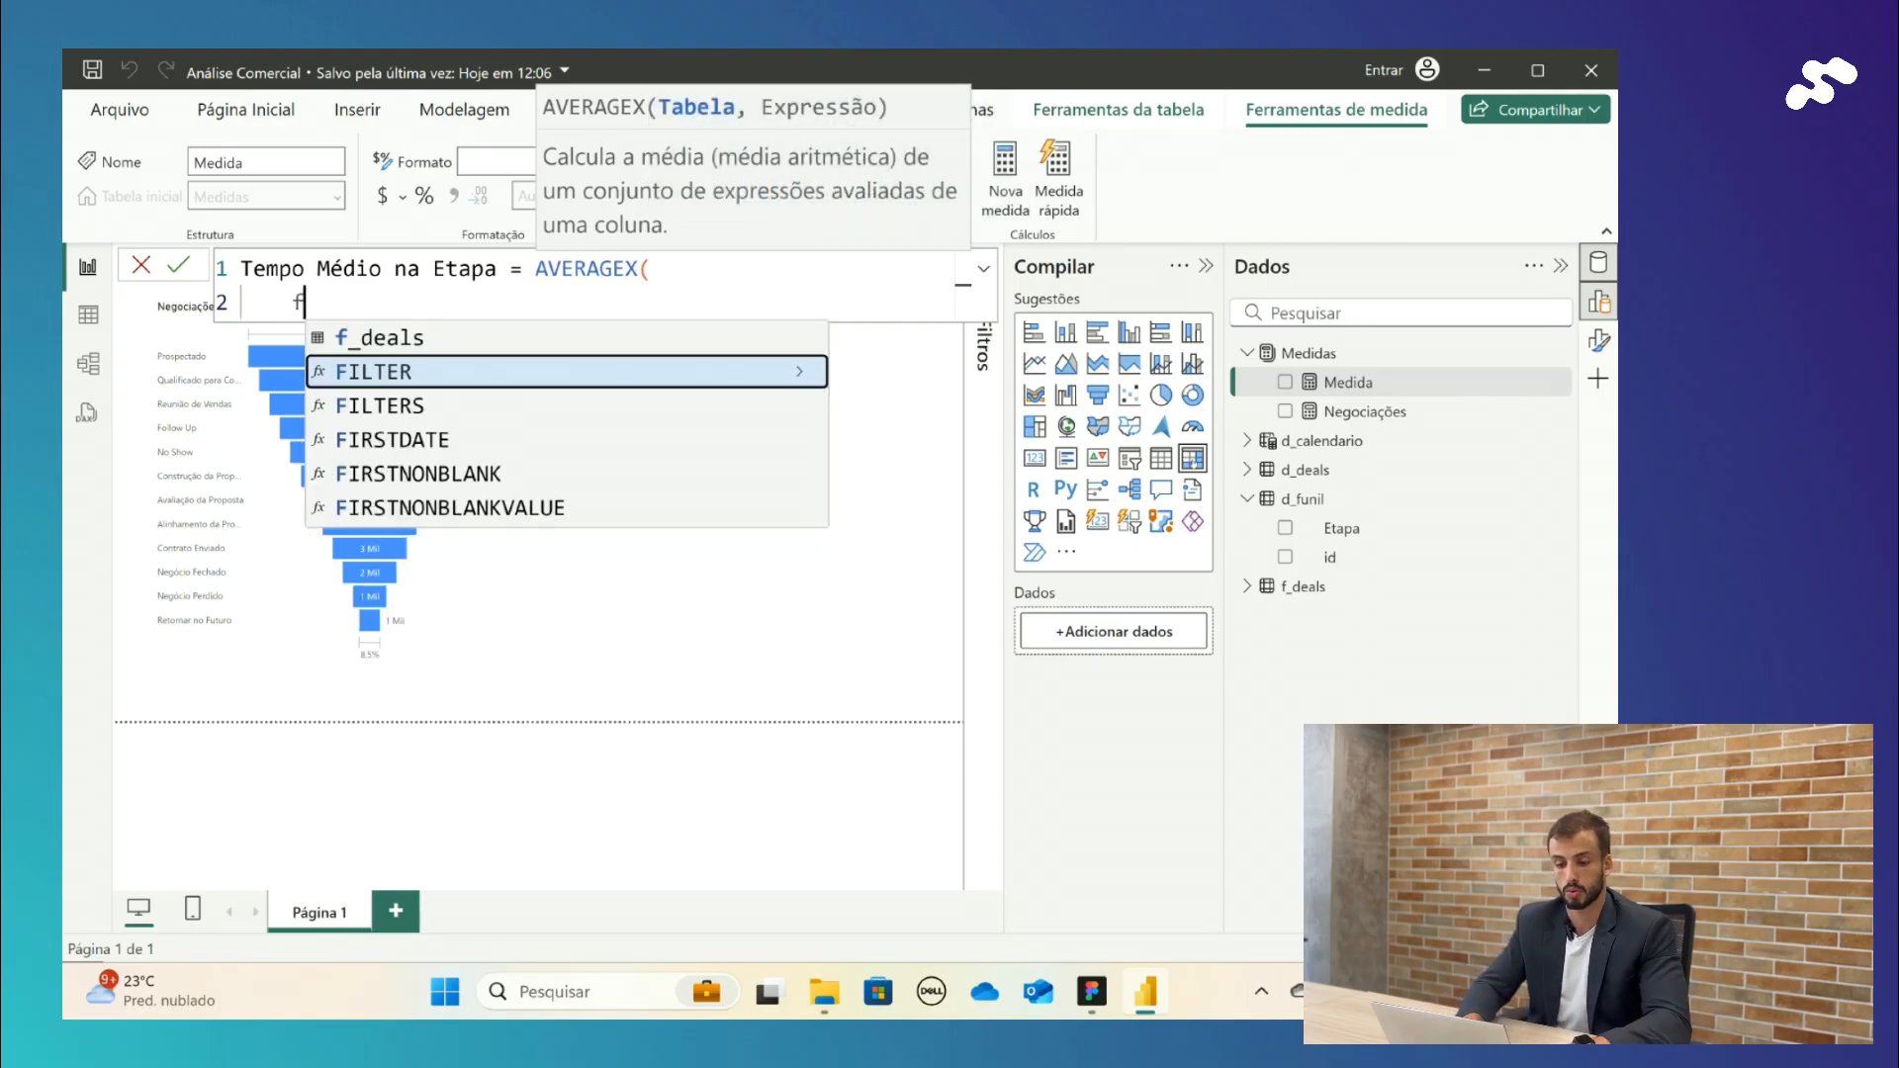
pyautogui.press('Up')
pyautogui.press('Tab')
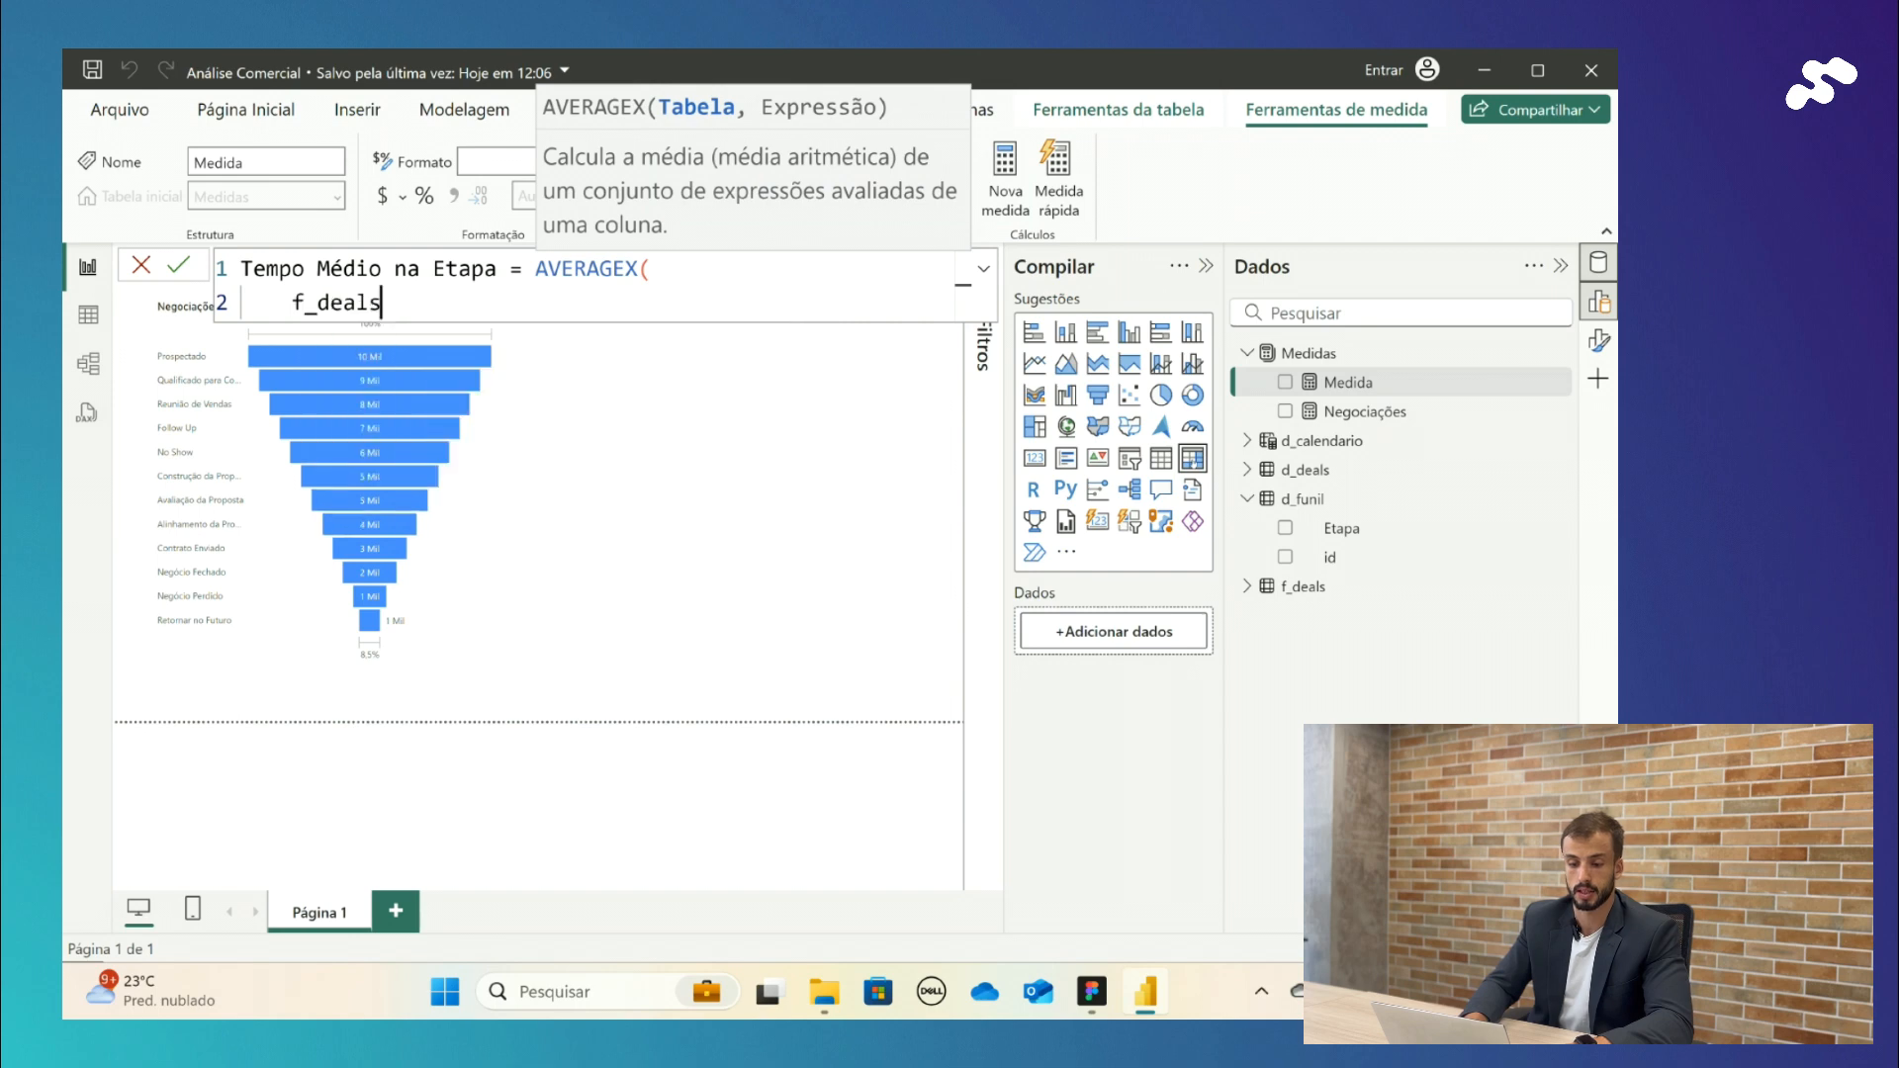
pyautogui.write(',')
pyautogui.hotkey('shift', 'Return')
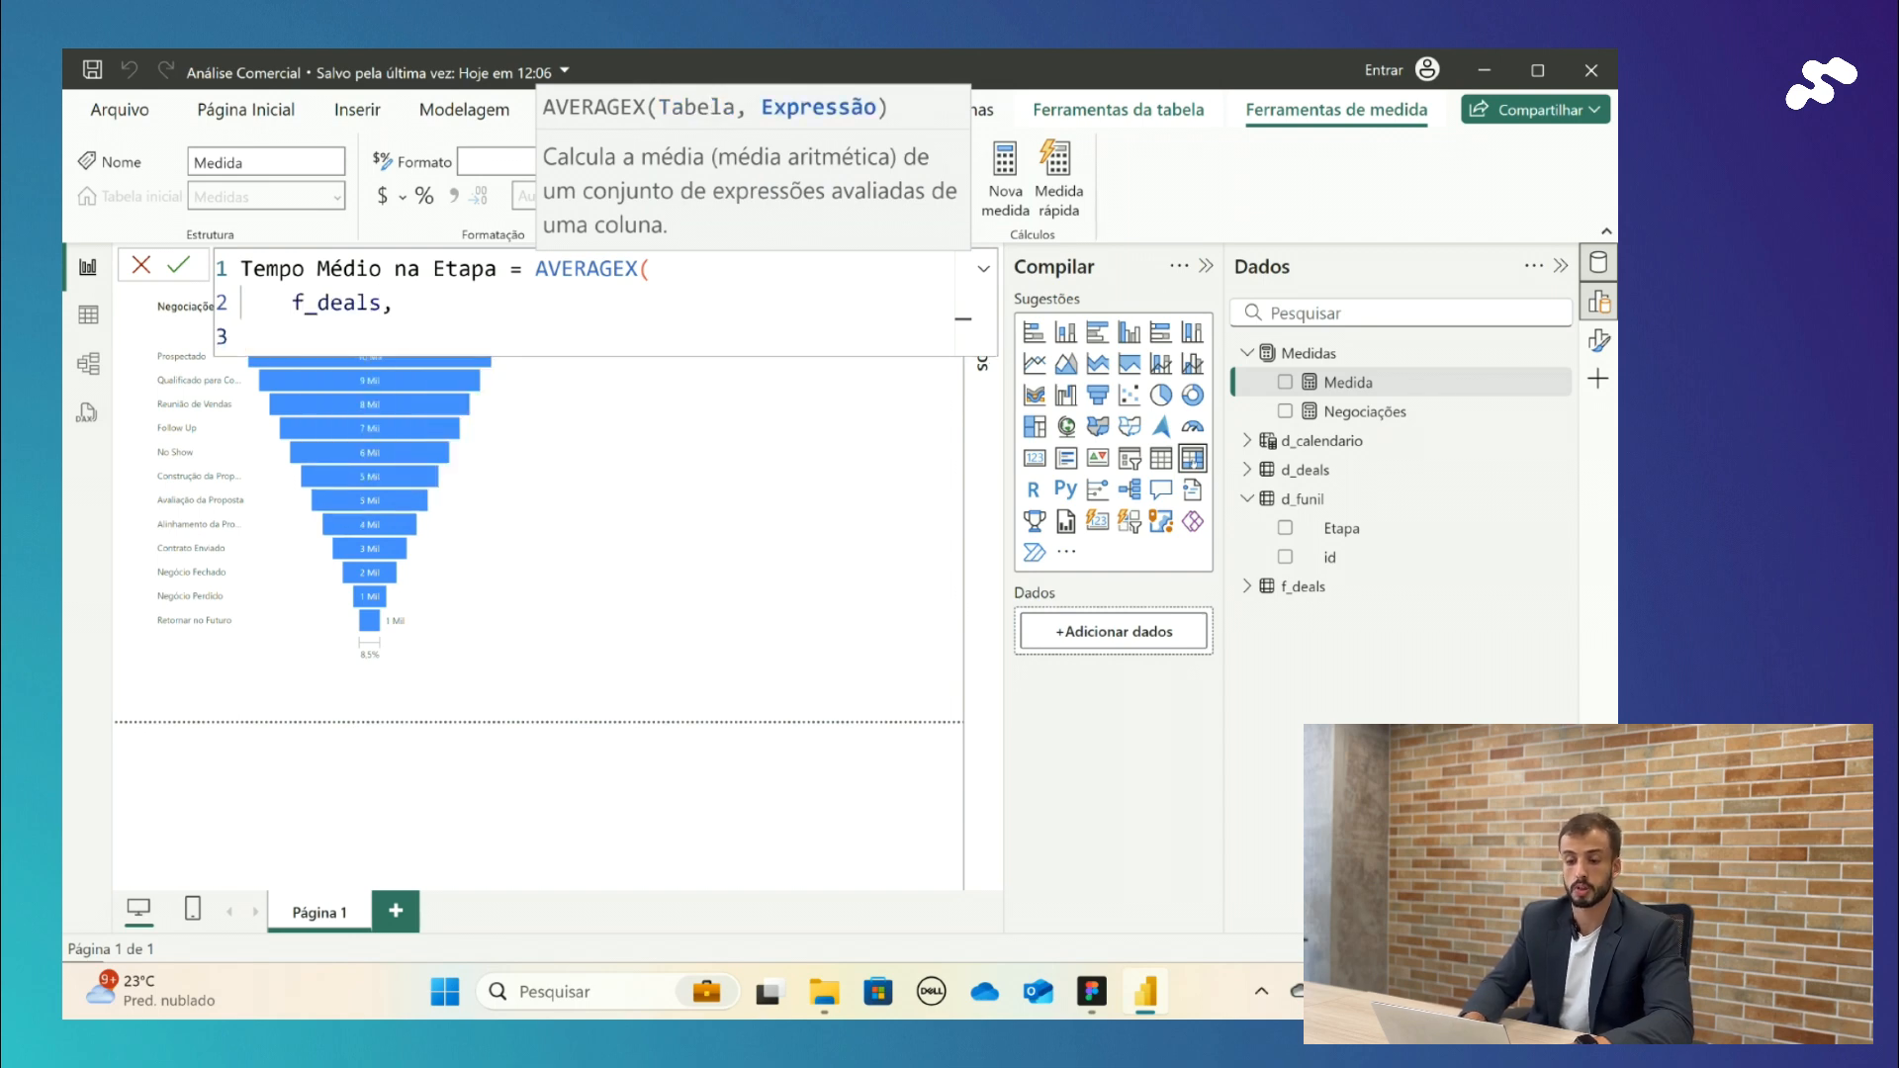
# - Add a DATEDIFF function as the AVERAGEX expression with f_deals[data_inicio_etapa] as its first date
pyautogui.press('capslock')
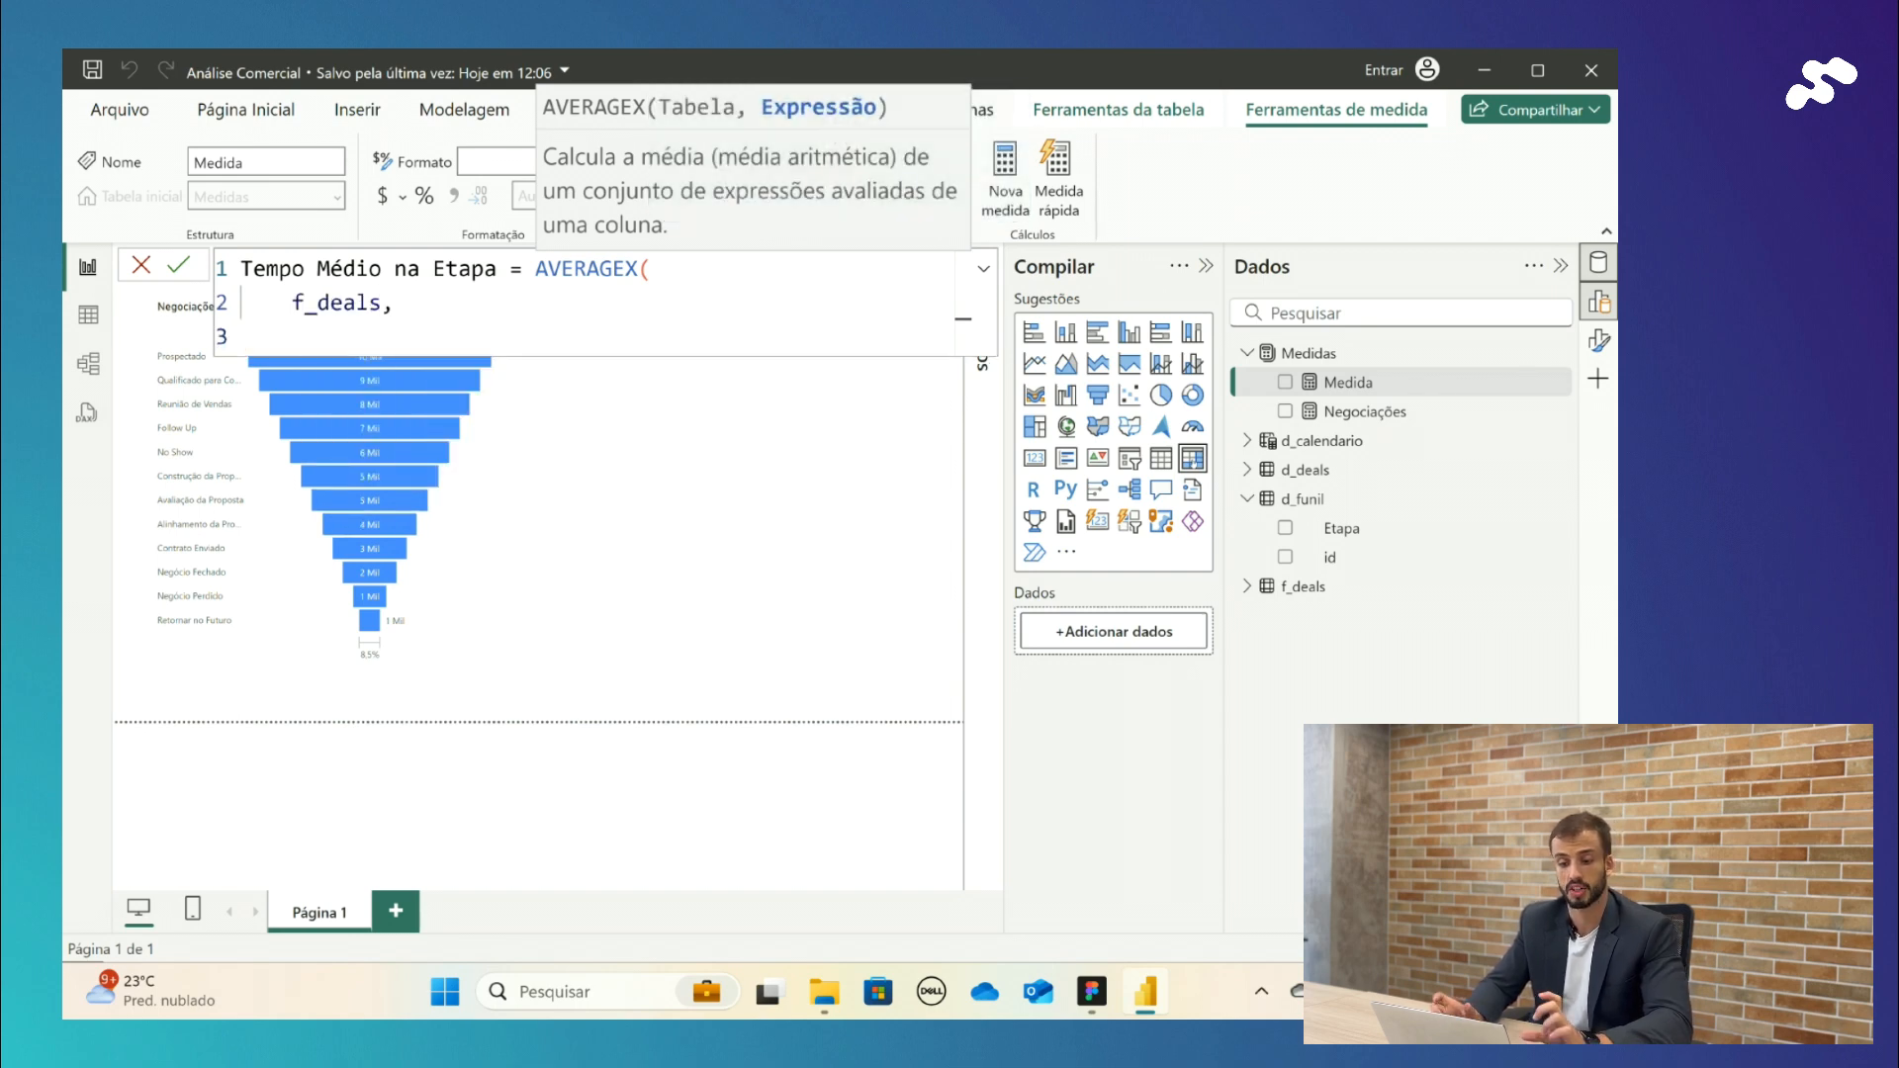
pyautogui.write('DATE')
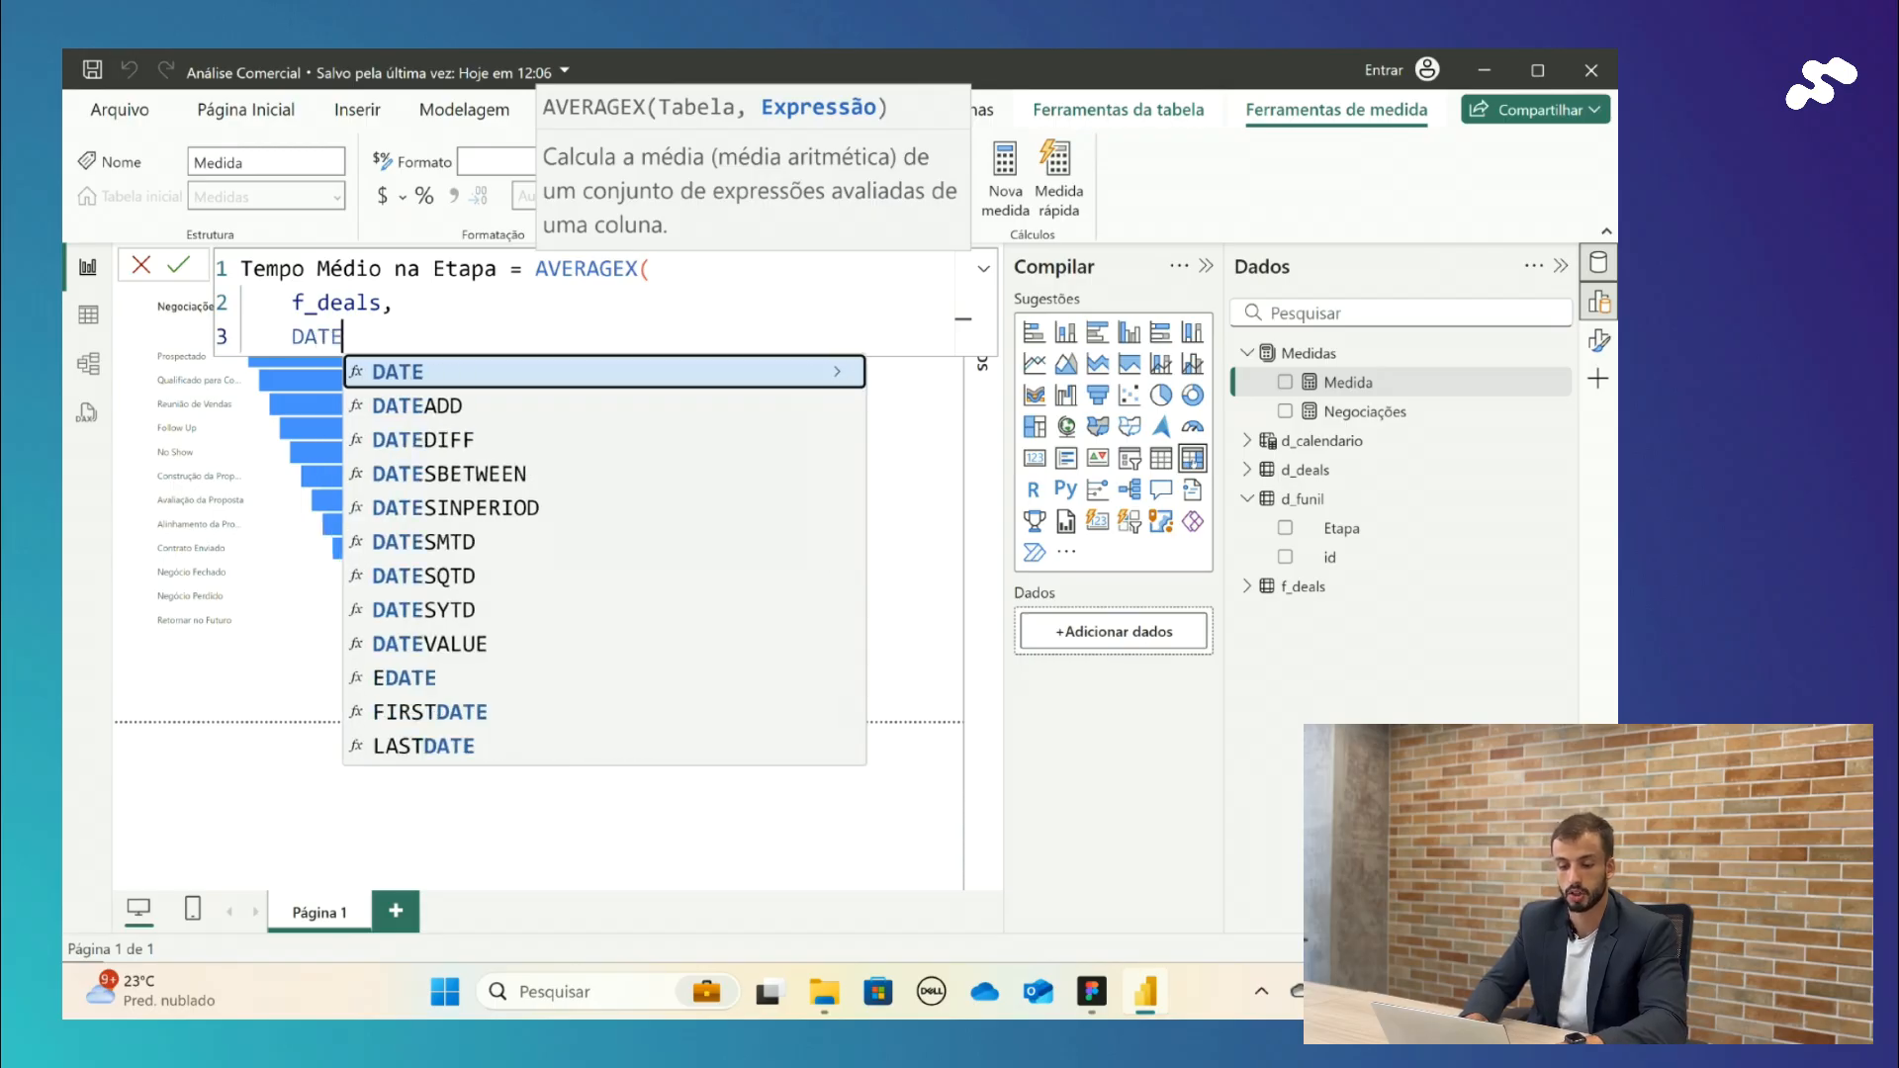
pyautogui.press('Up')
pyautogui.press('Down')
pyautogui.press('Down')
pyautogui.press('Down')
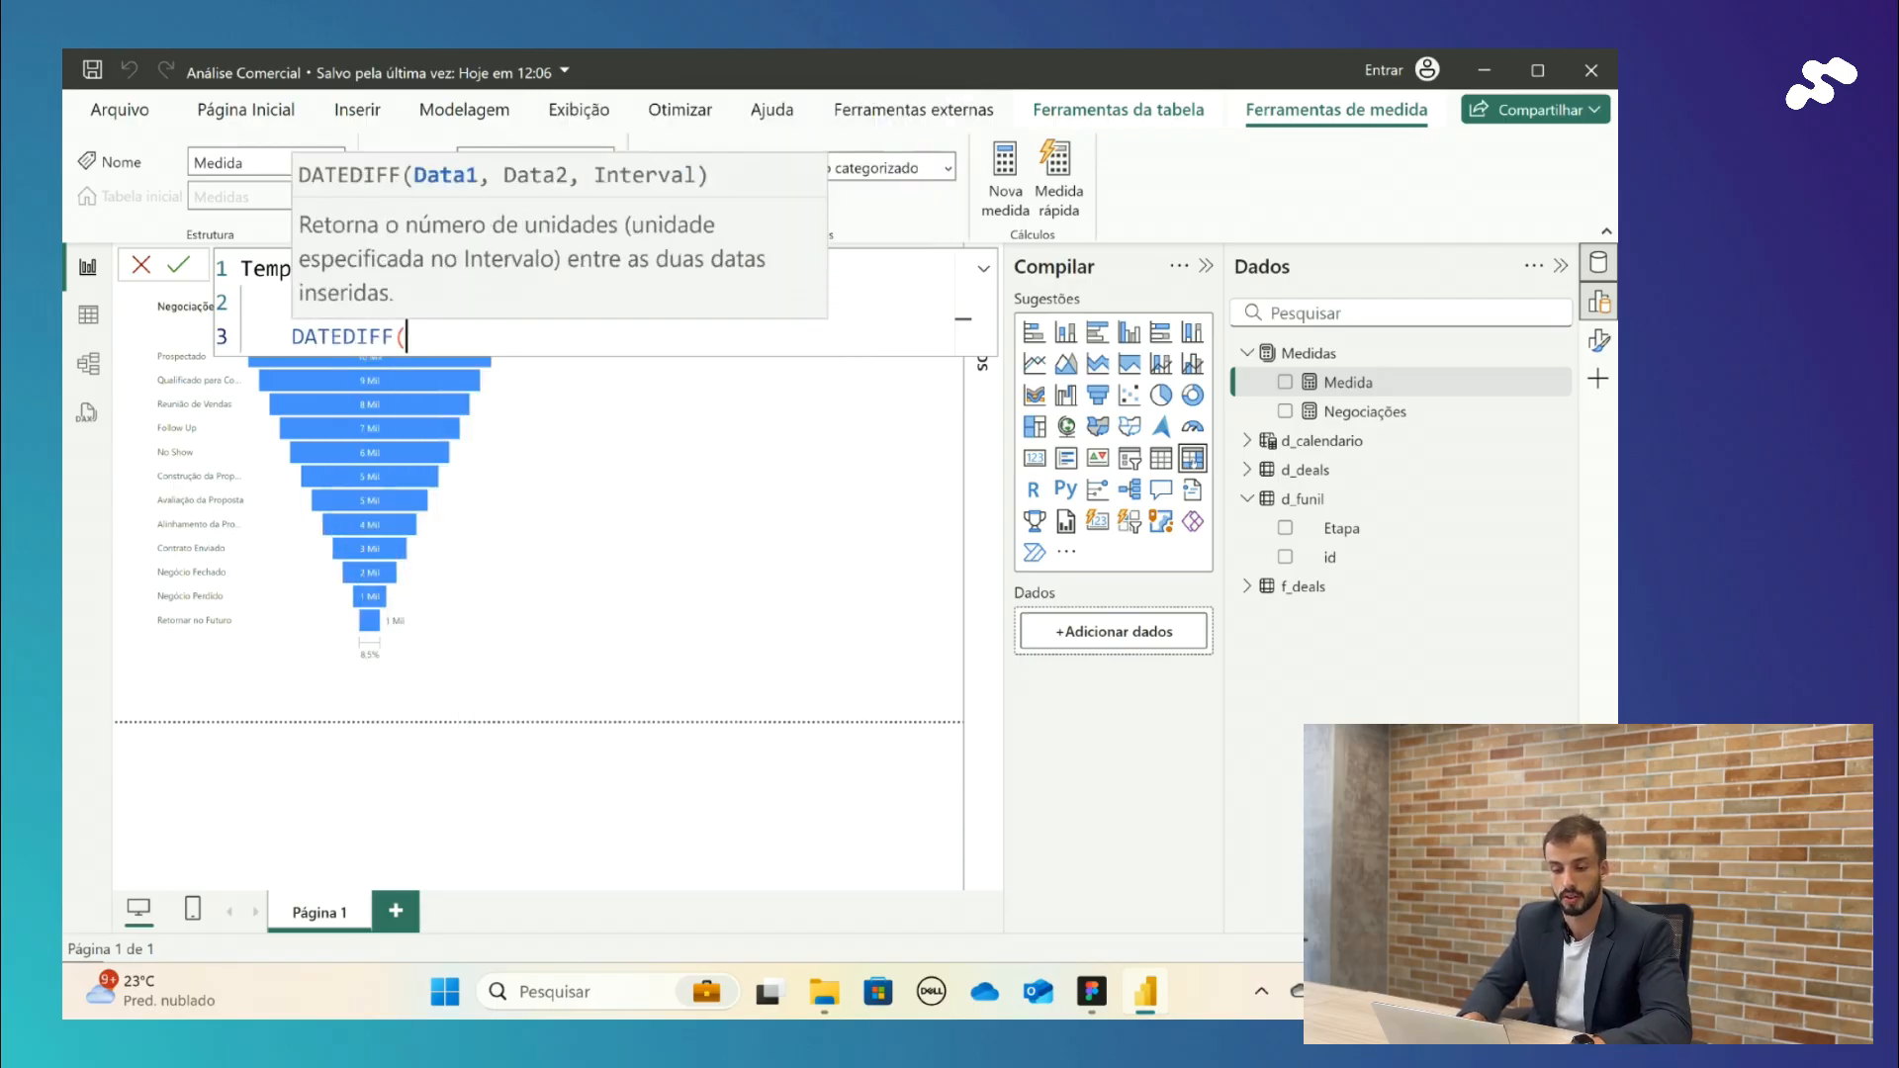
pyautogui.press('Tab')
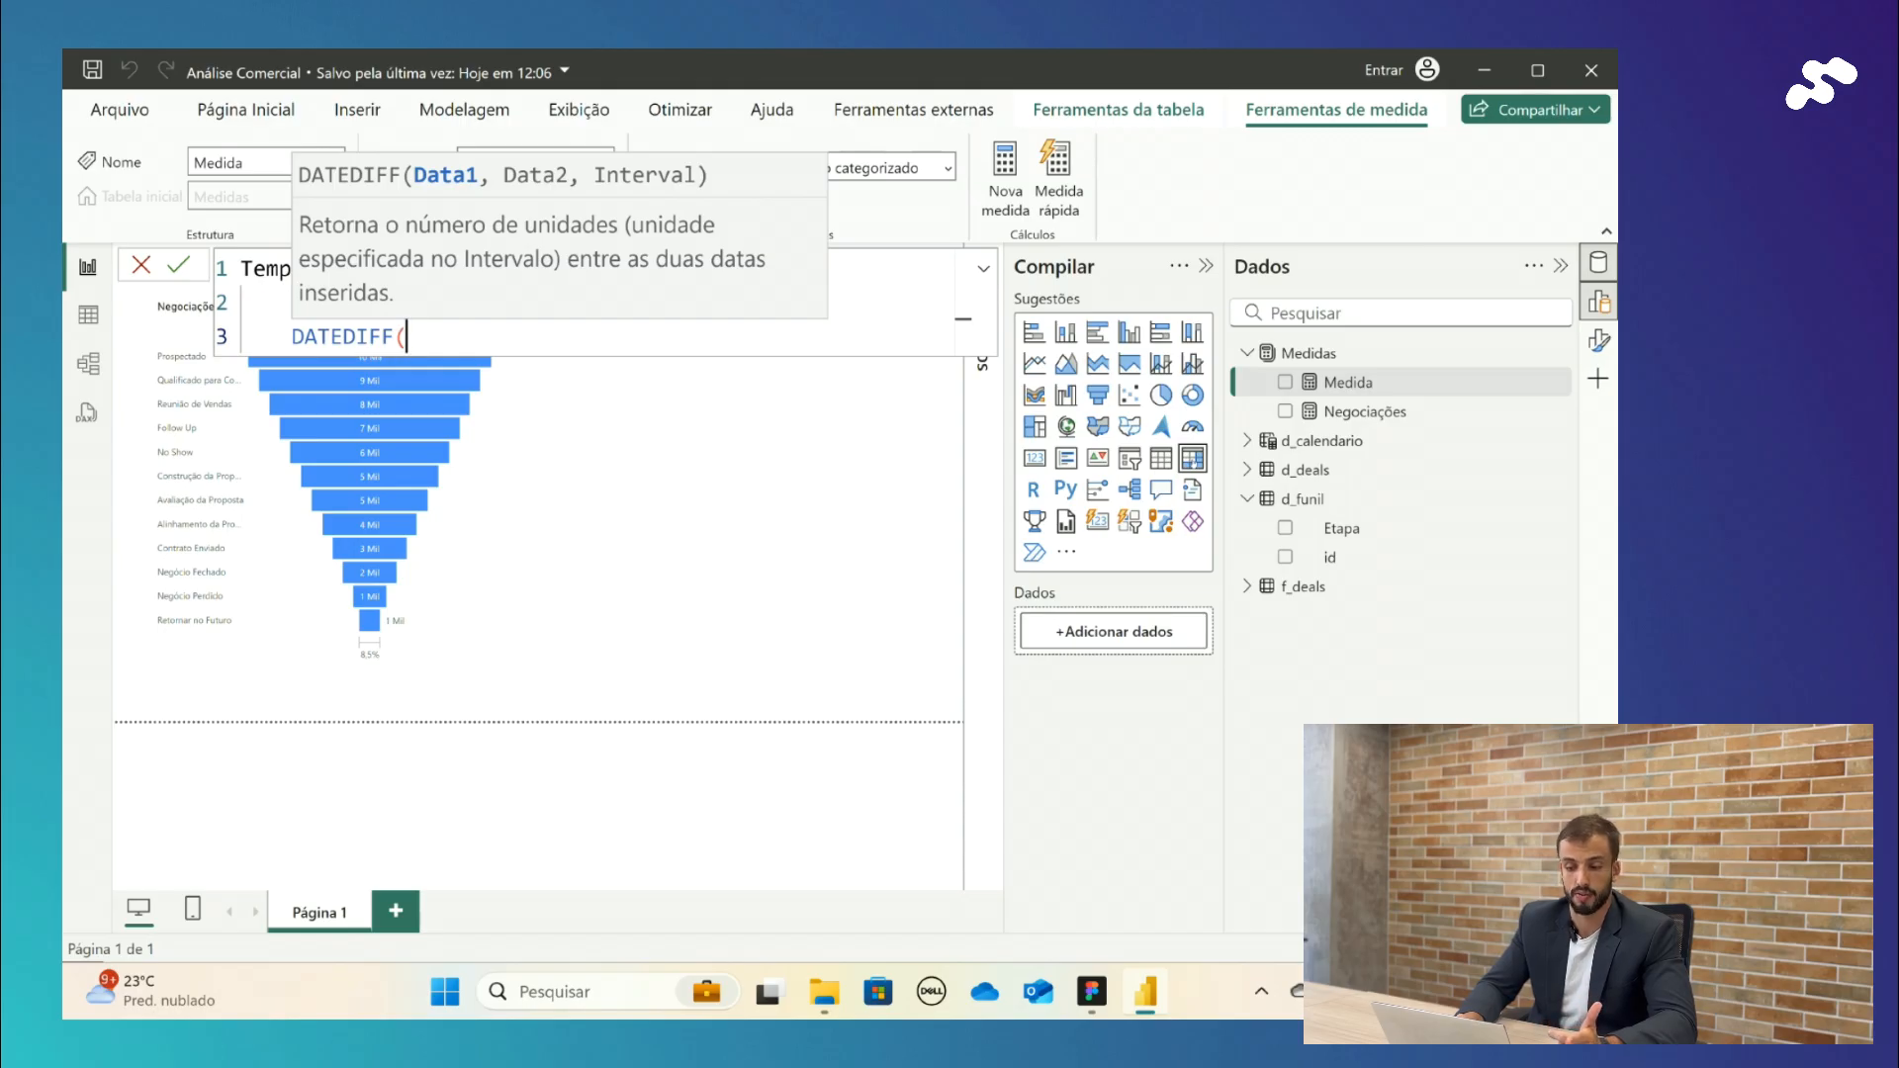
pyautogui.press('capslock')
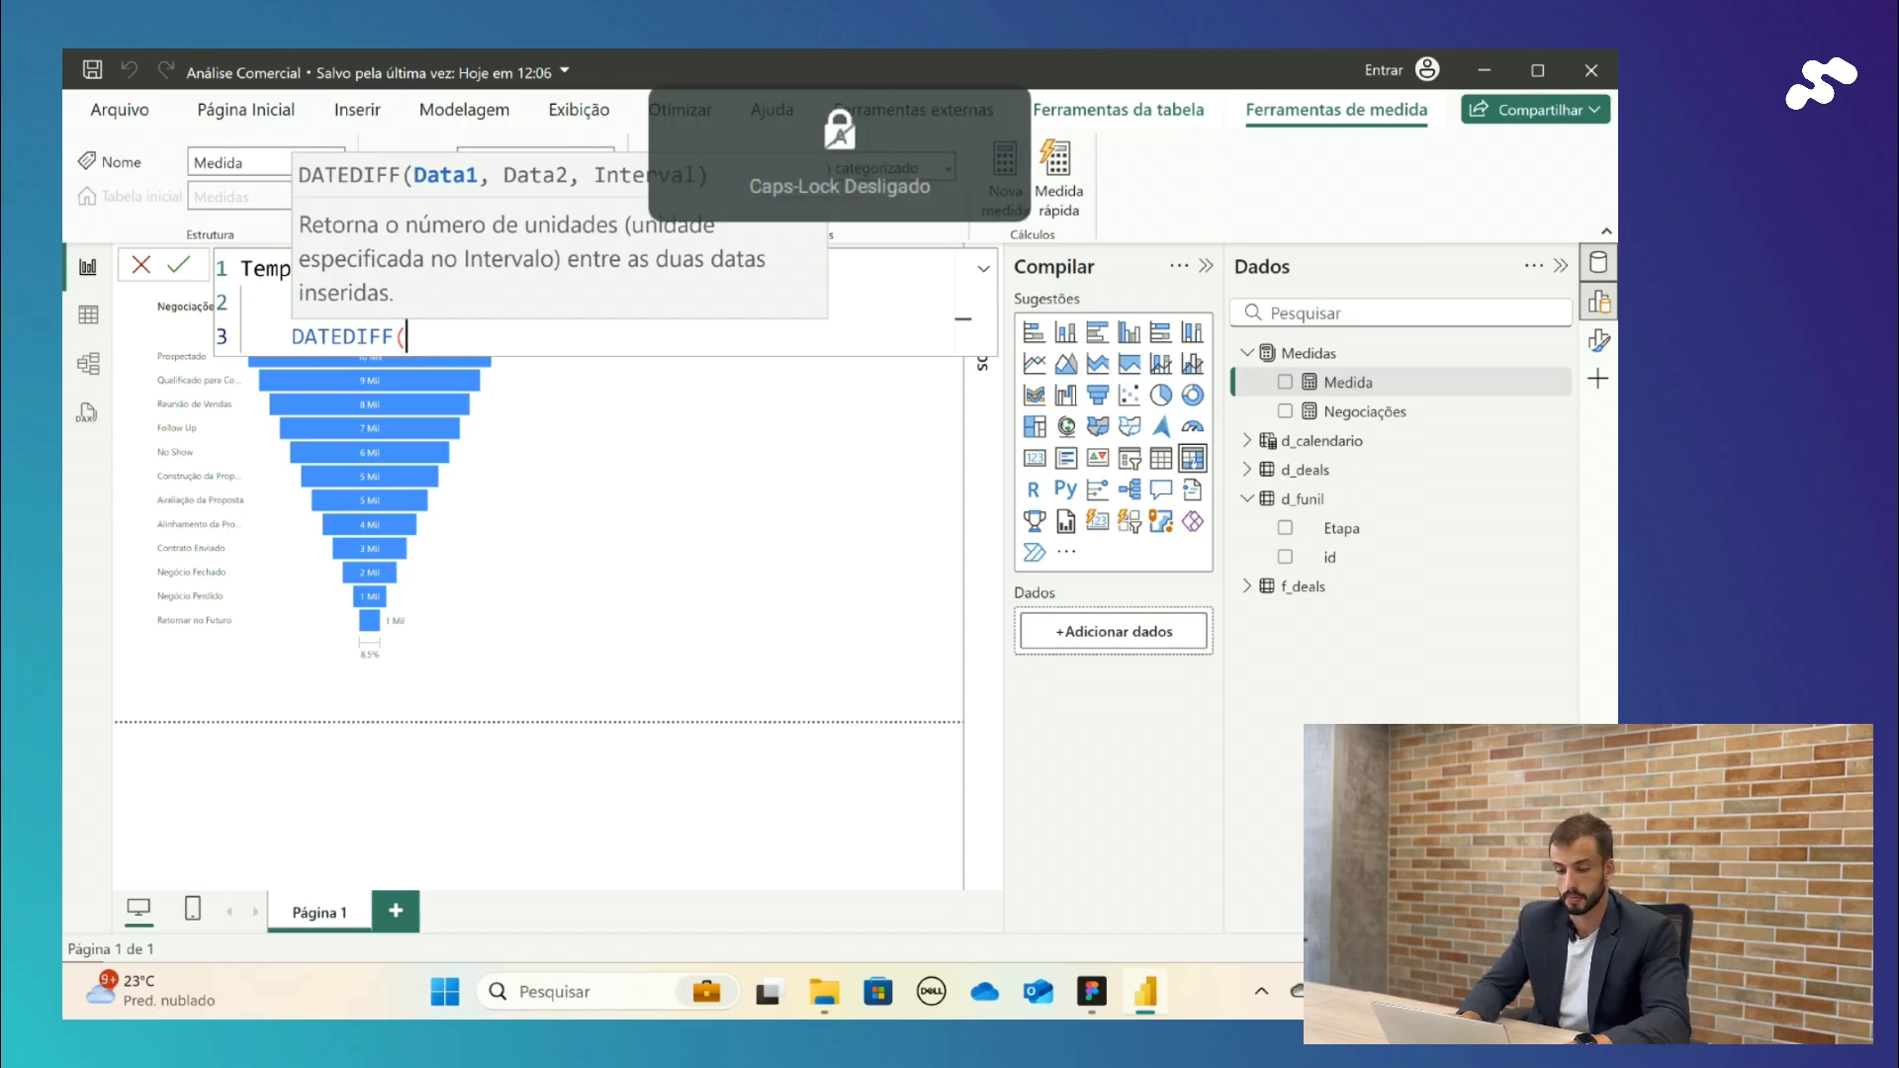
pyautogui.write('f_')
pyautogui.press('Down')
pyautogui.press('Down')
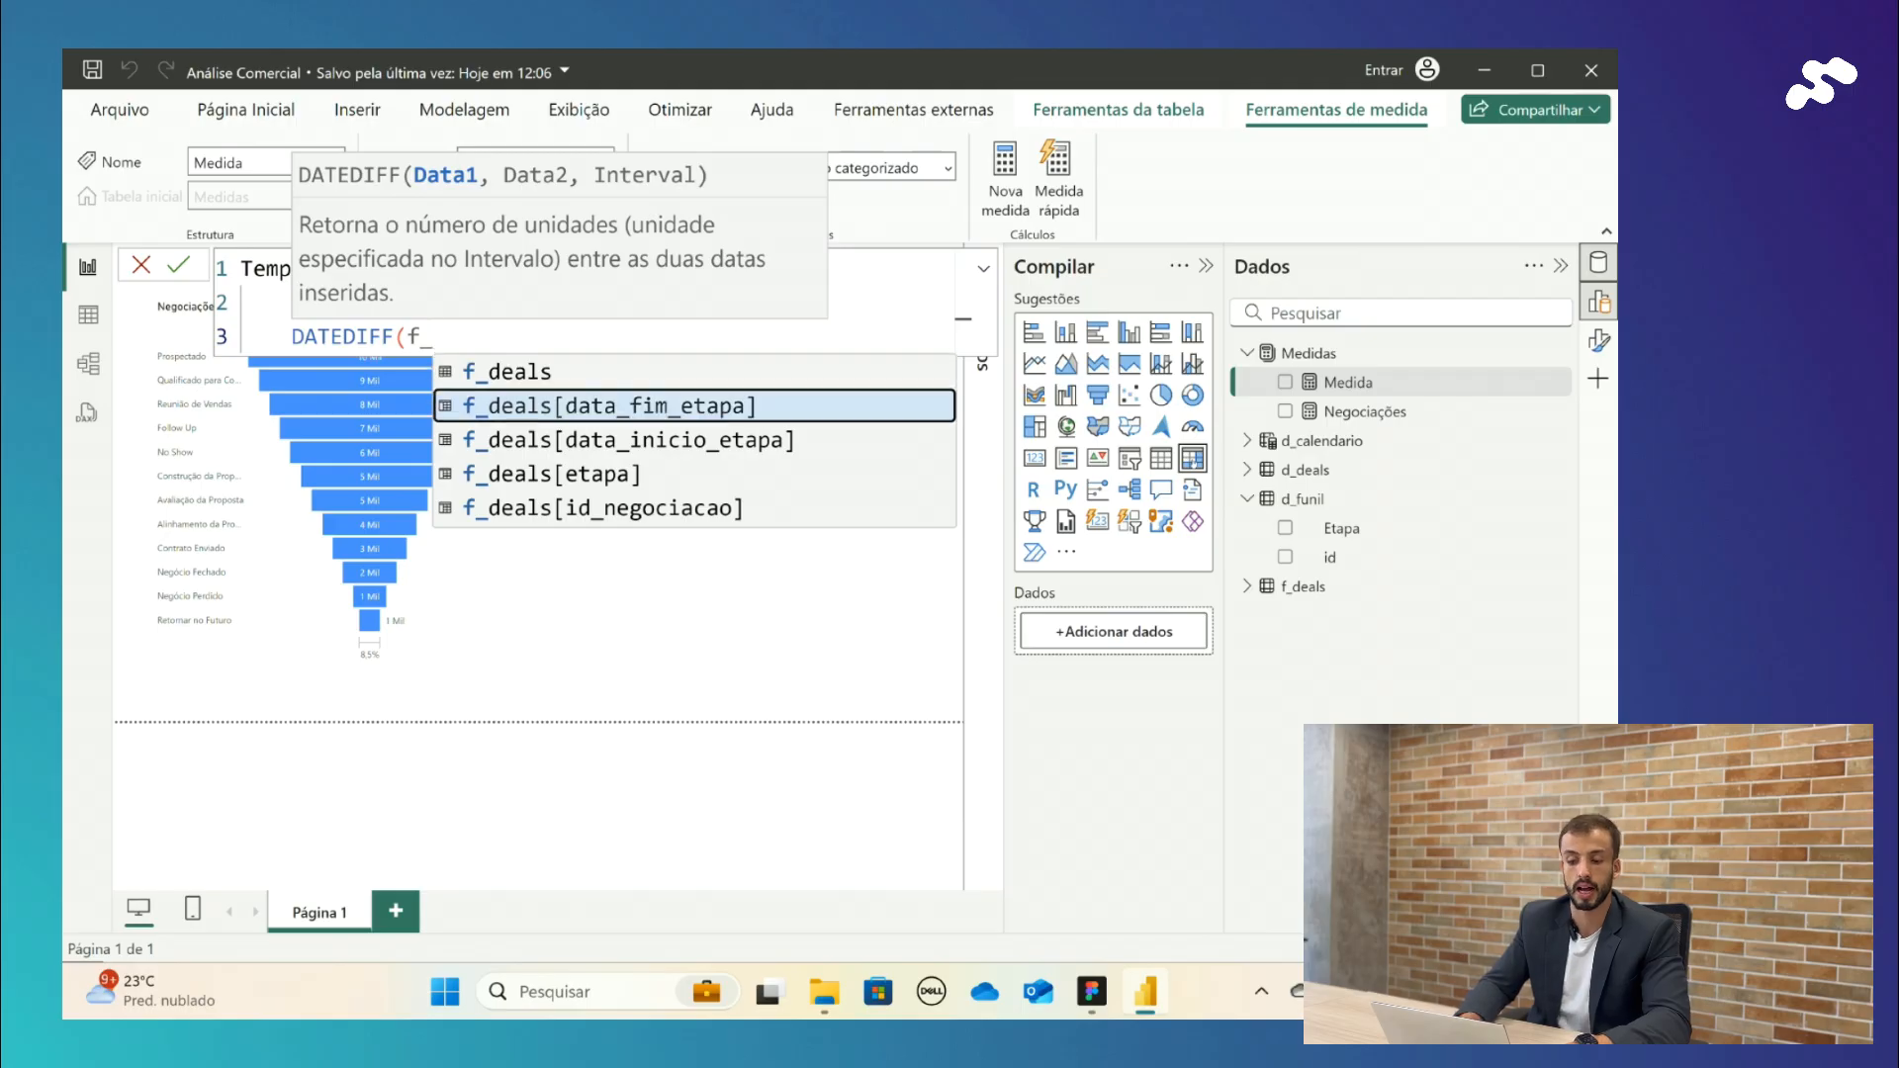
pyautogui.press('Tab')
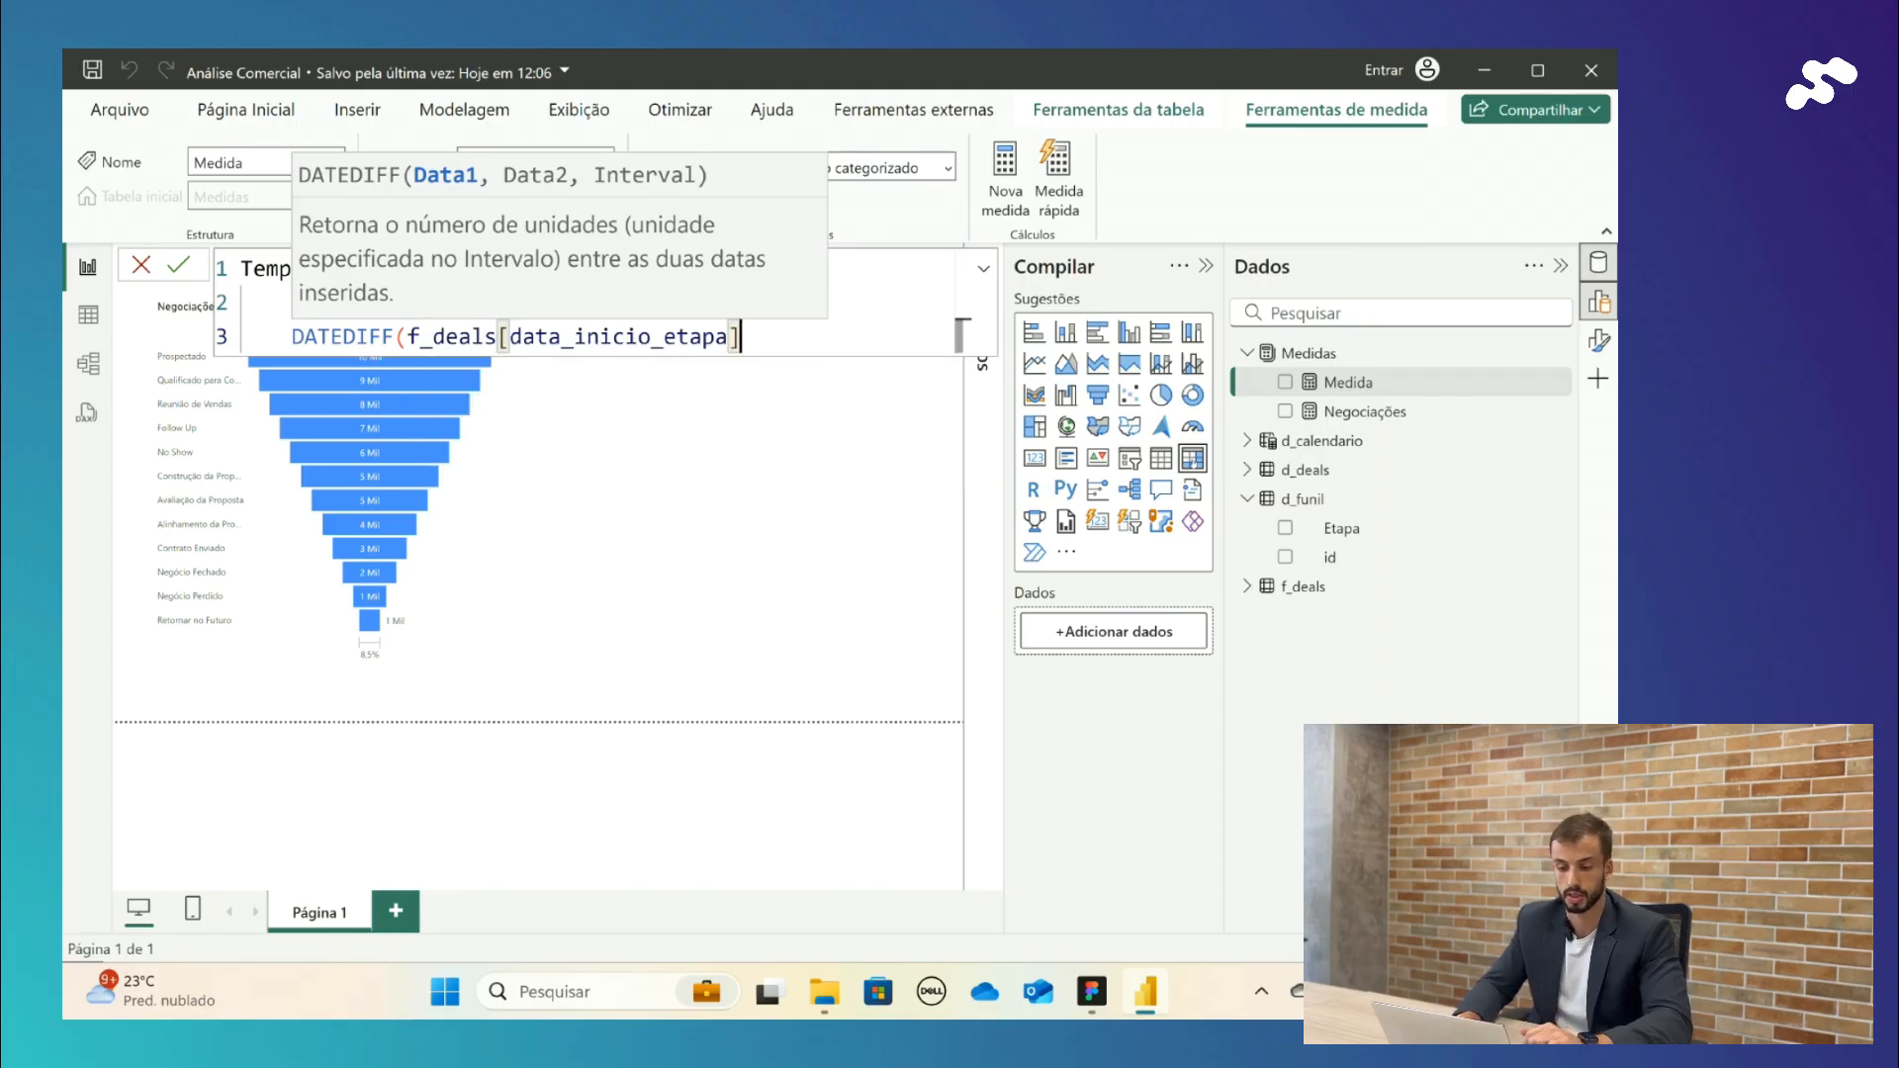
# - Add f_deals[data_fim_etapa] as the second date of the DATEDIFF function
pyautogui.write(',')
pyautogui.press('BackSpace')
pyautogui.press('BackSpace')
pyautogui.press('BackSpace')
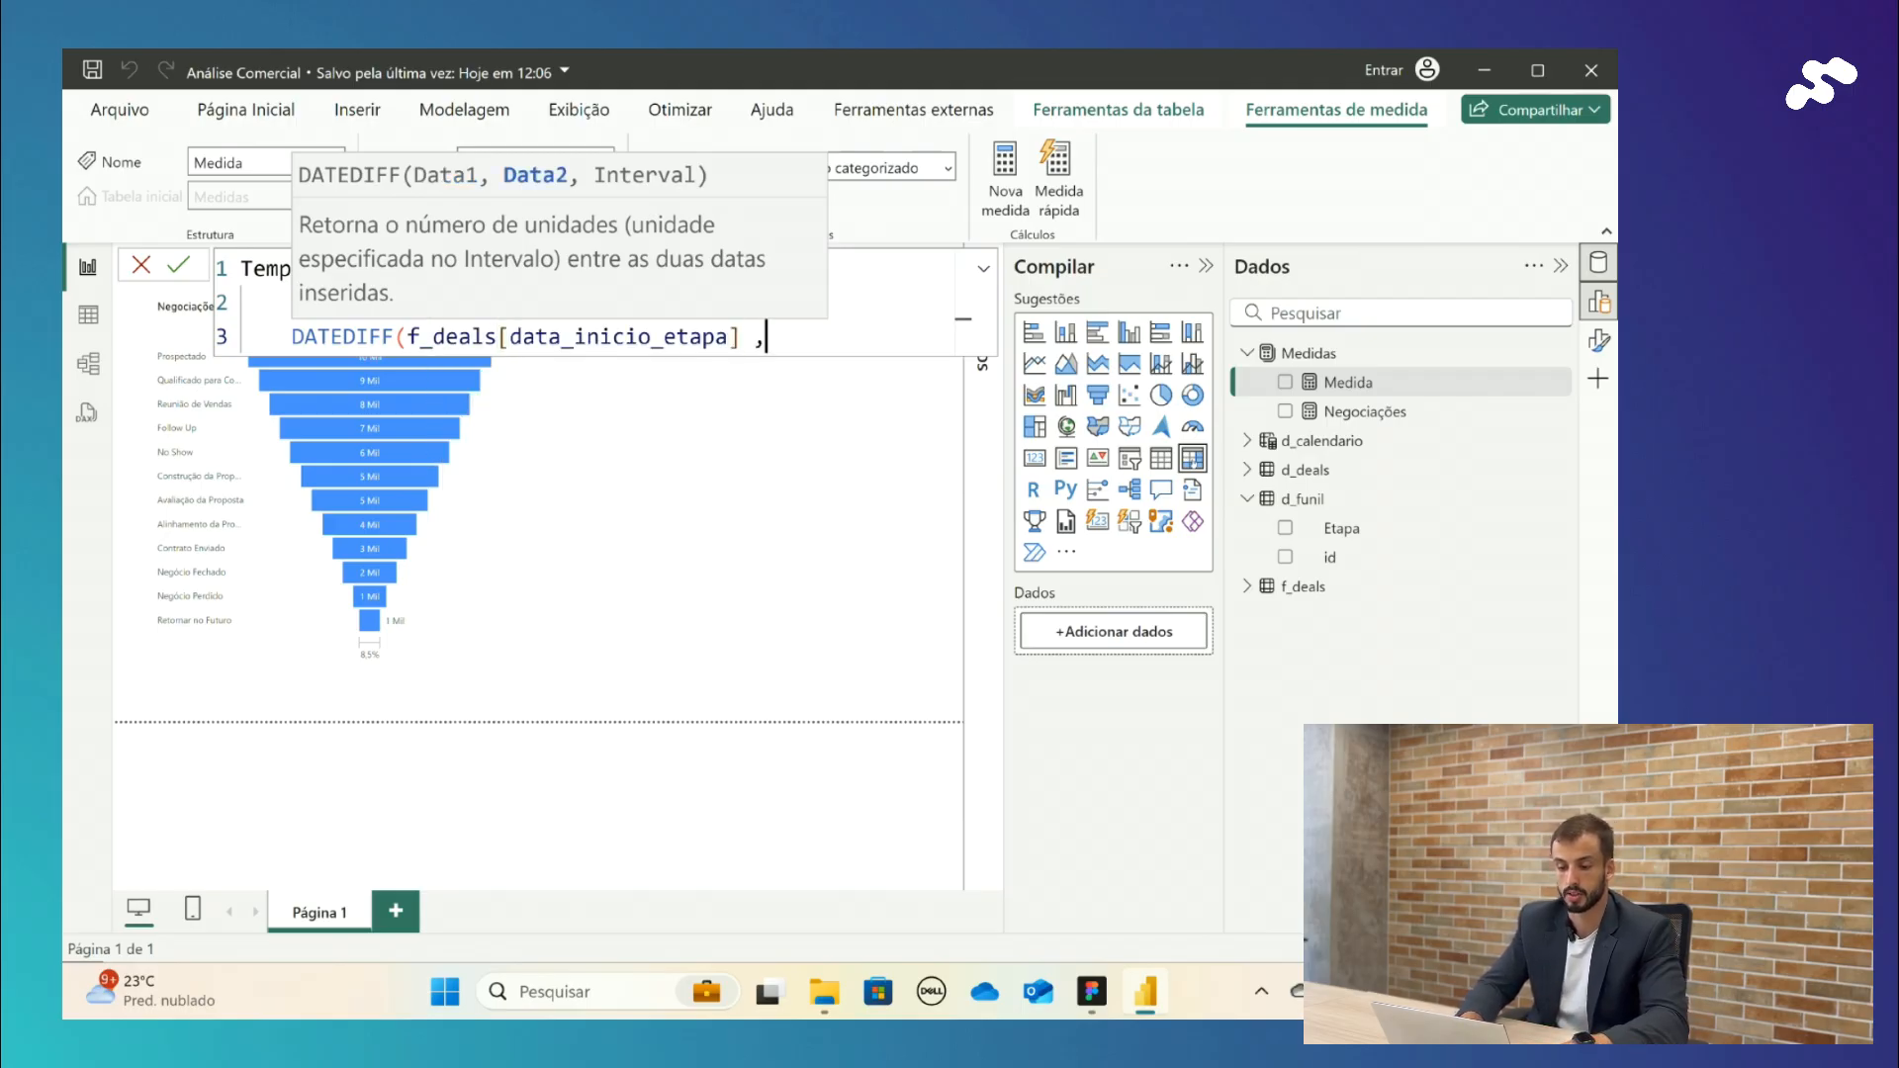
pyautogui.write(', f_')
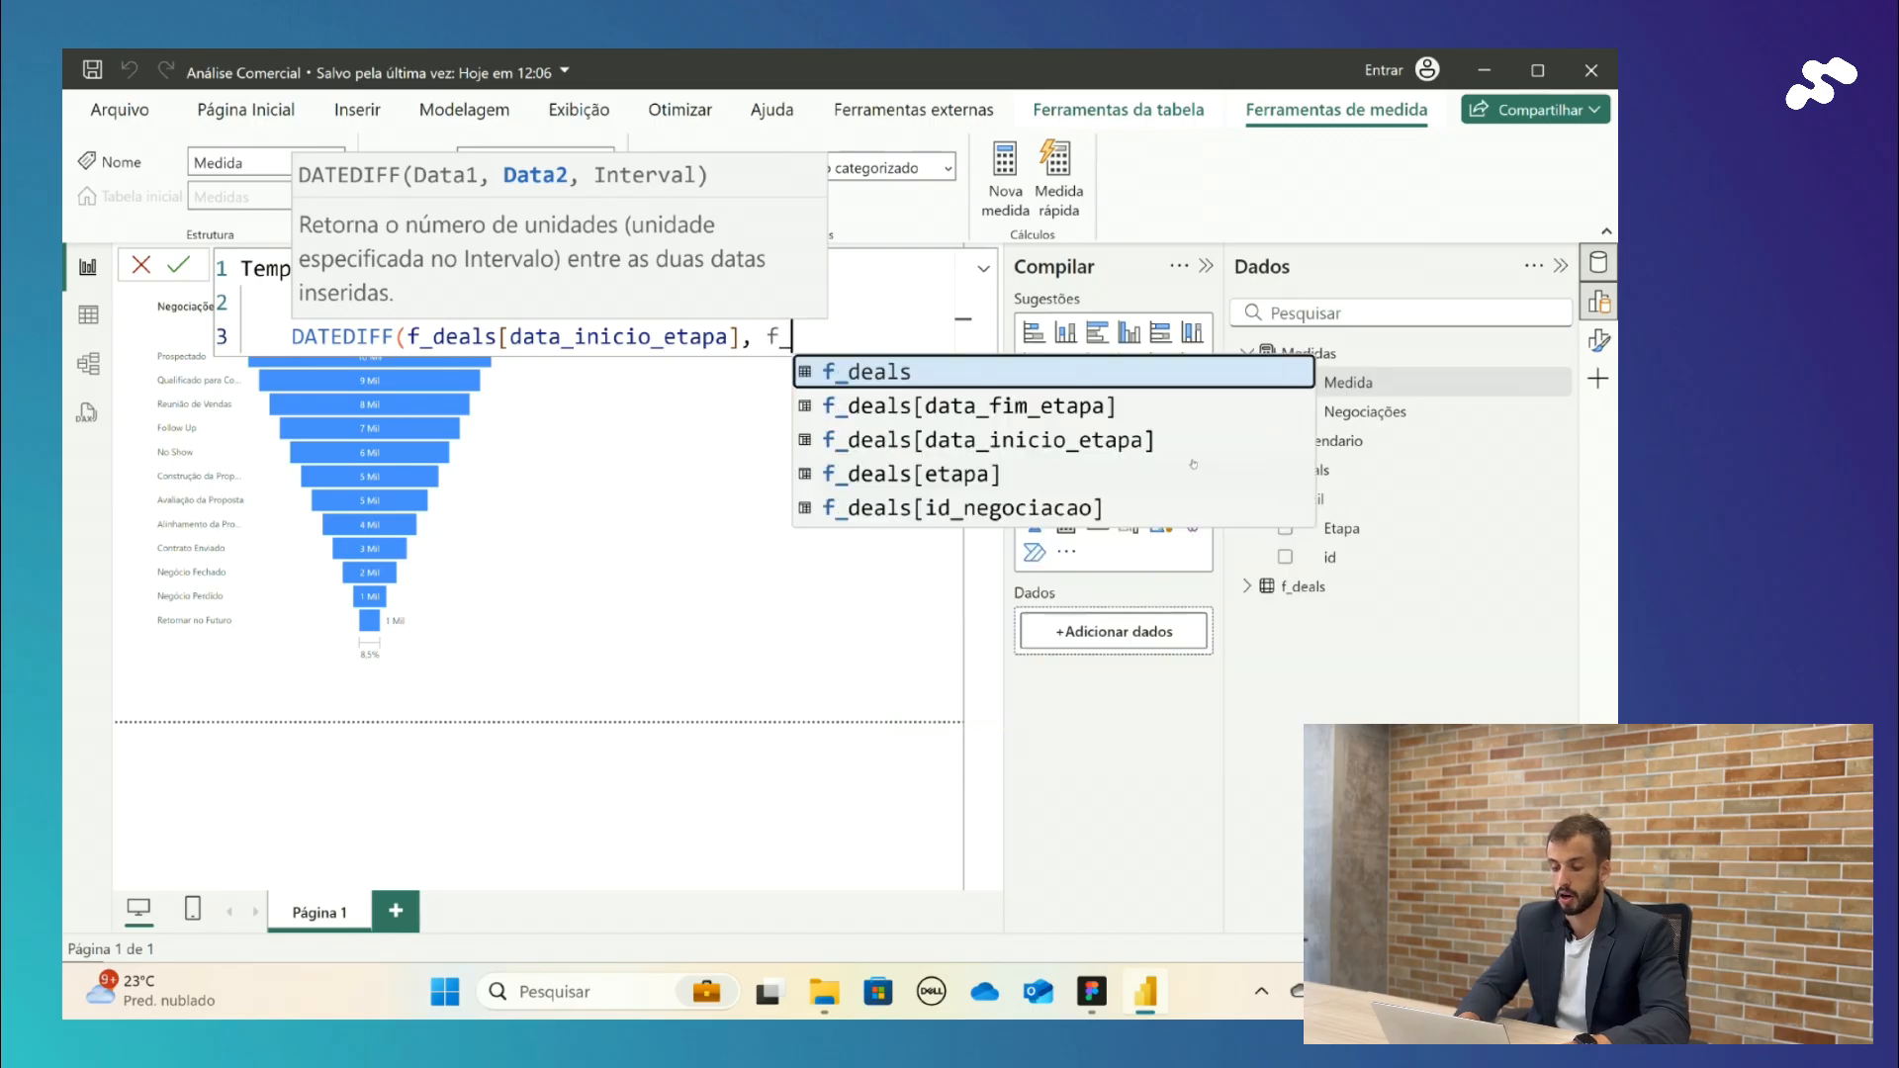
pyautogui.press('Down')
pyautogui.press('Down')
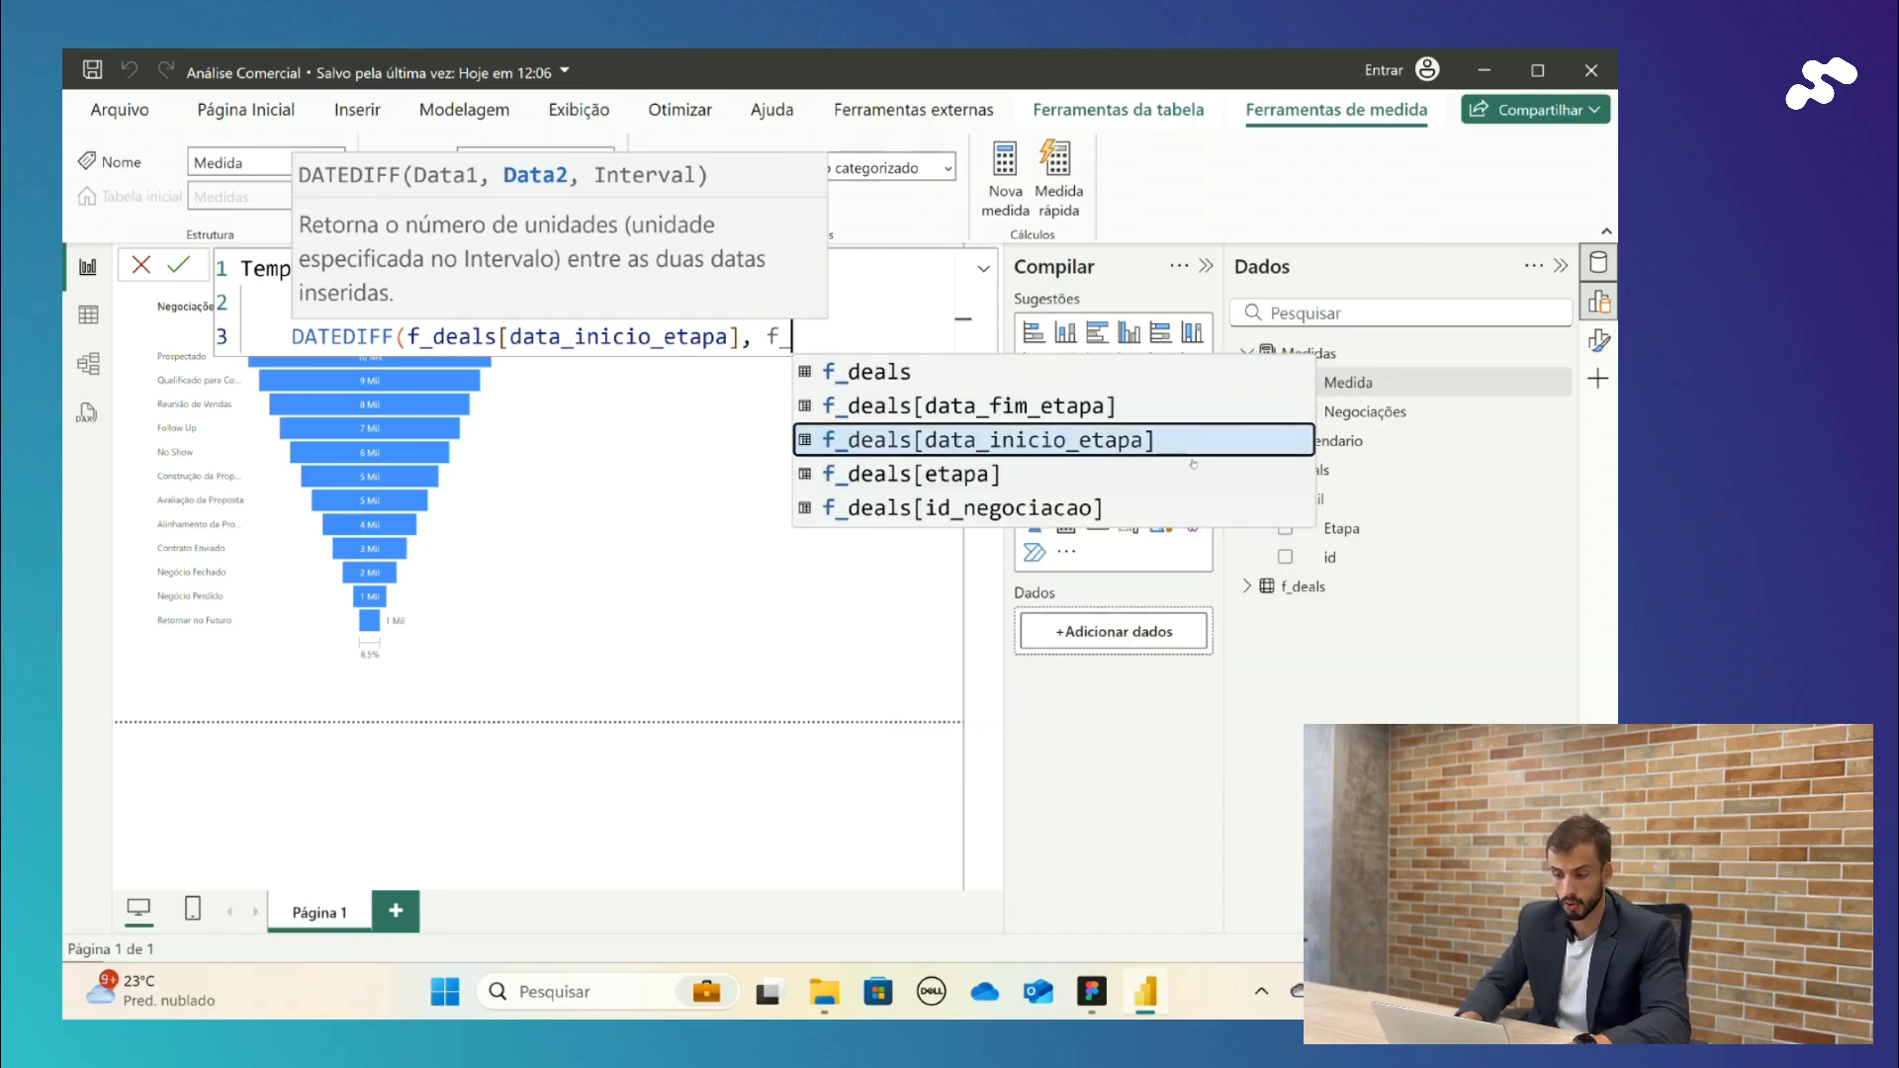
pyautogui.press('Up')
pyautogui.press('Tab')
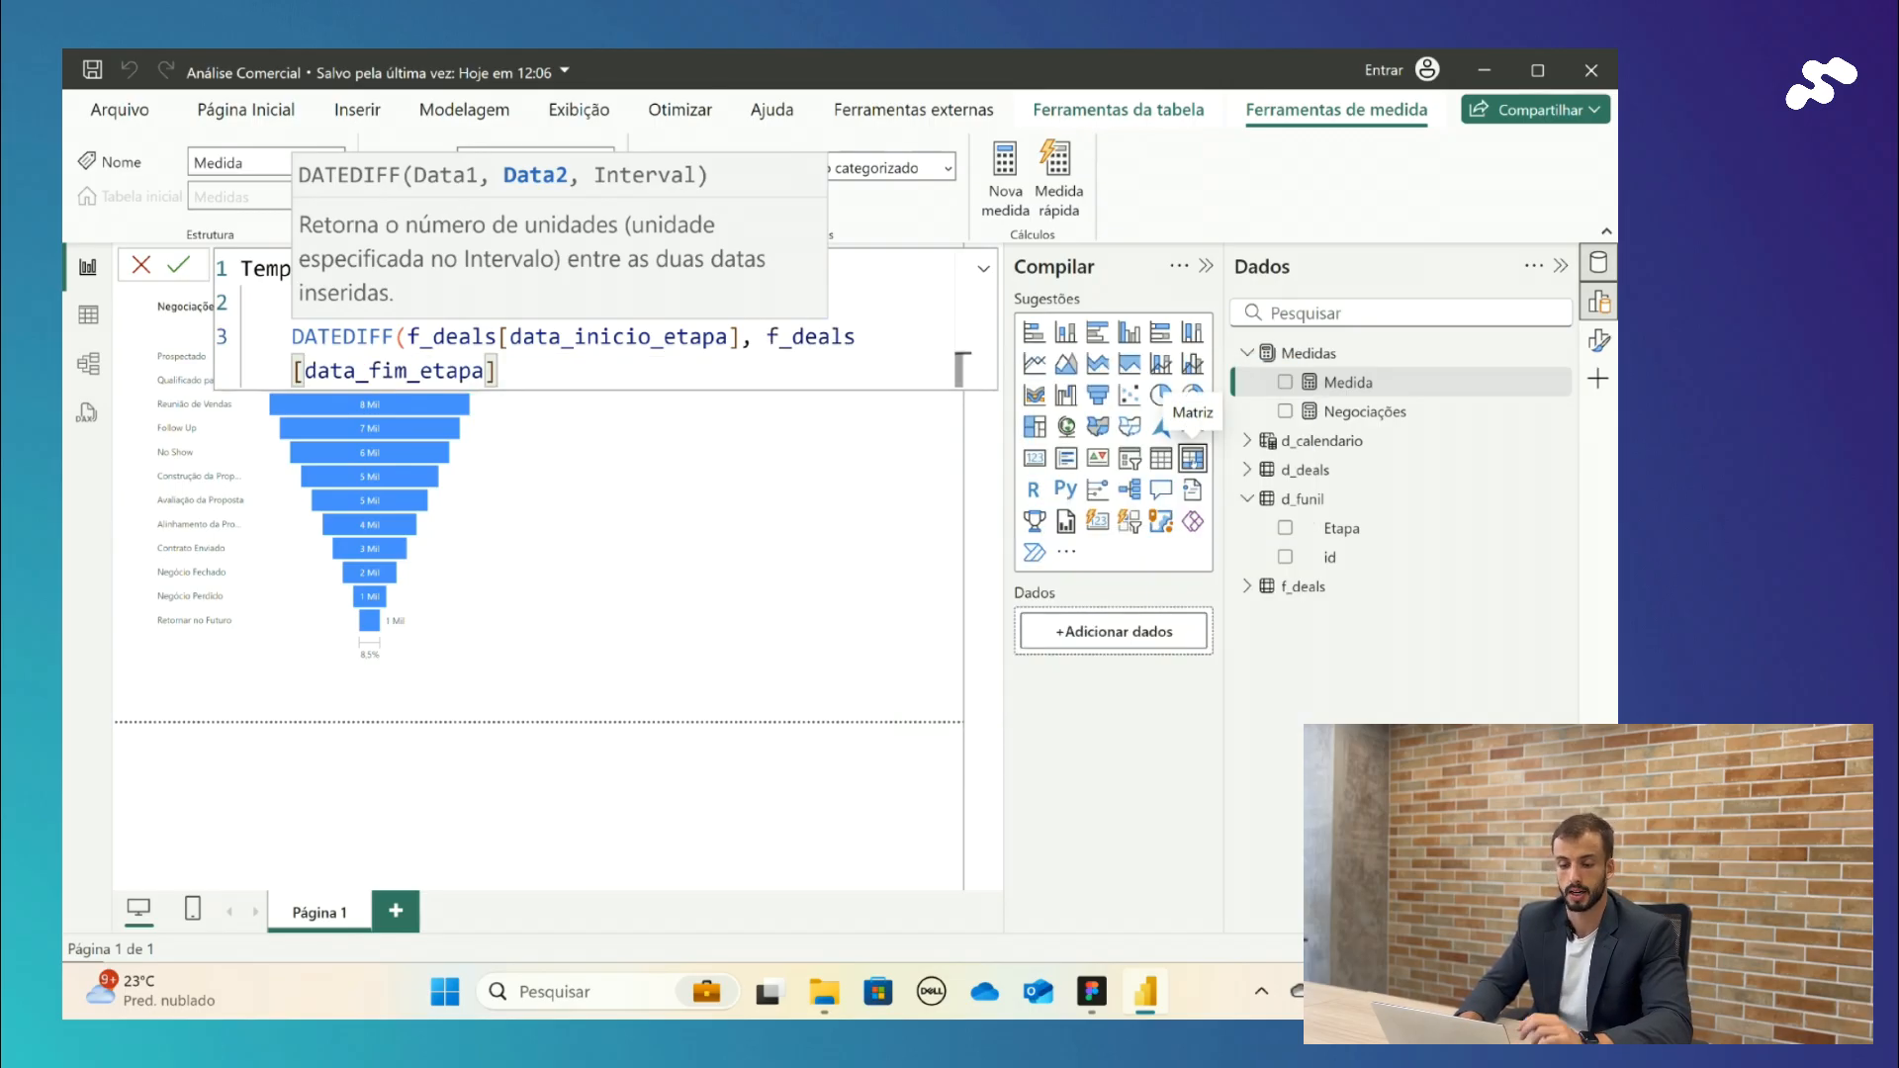
# - Set the DATEDIFF interval to DAY and close both functions, with the AVERAGEX parenthesis on its own line
pyautogui.write(',')
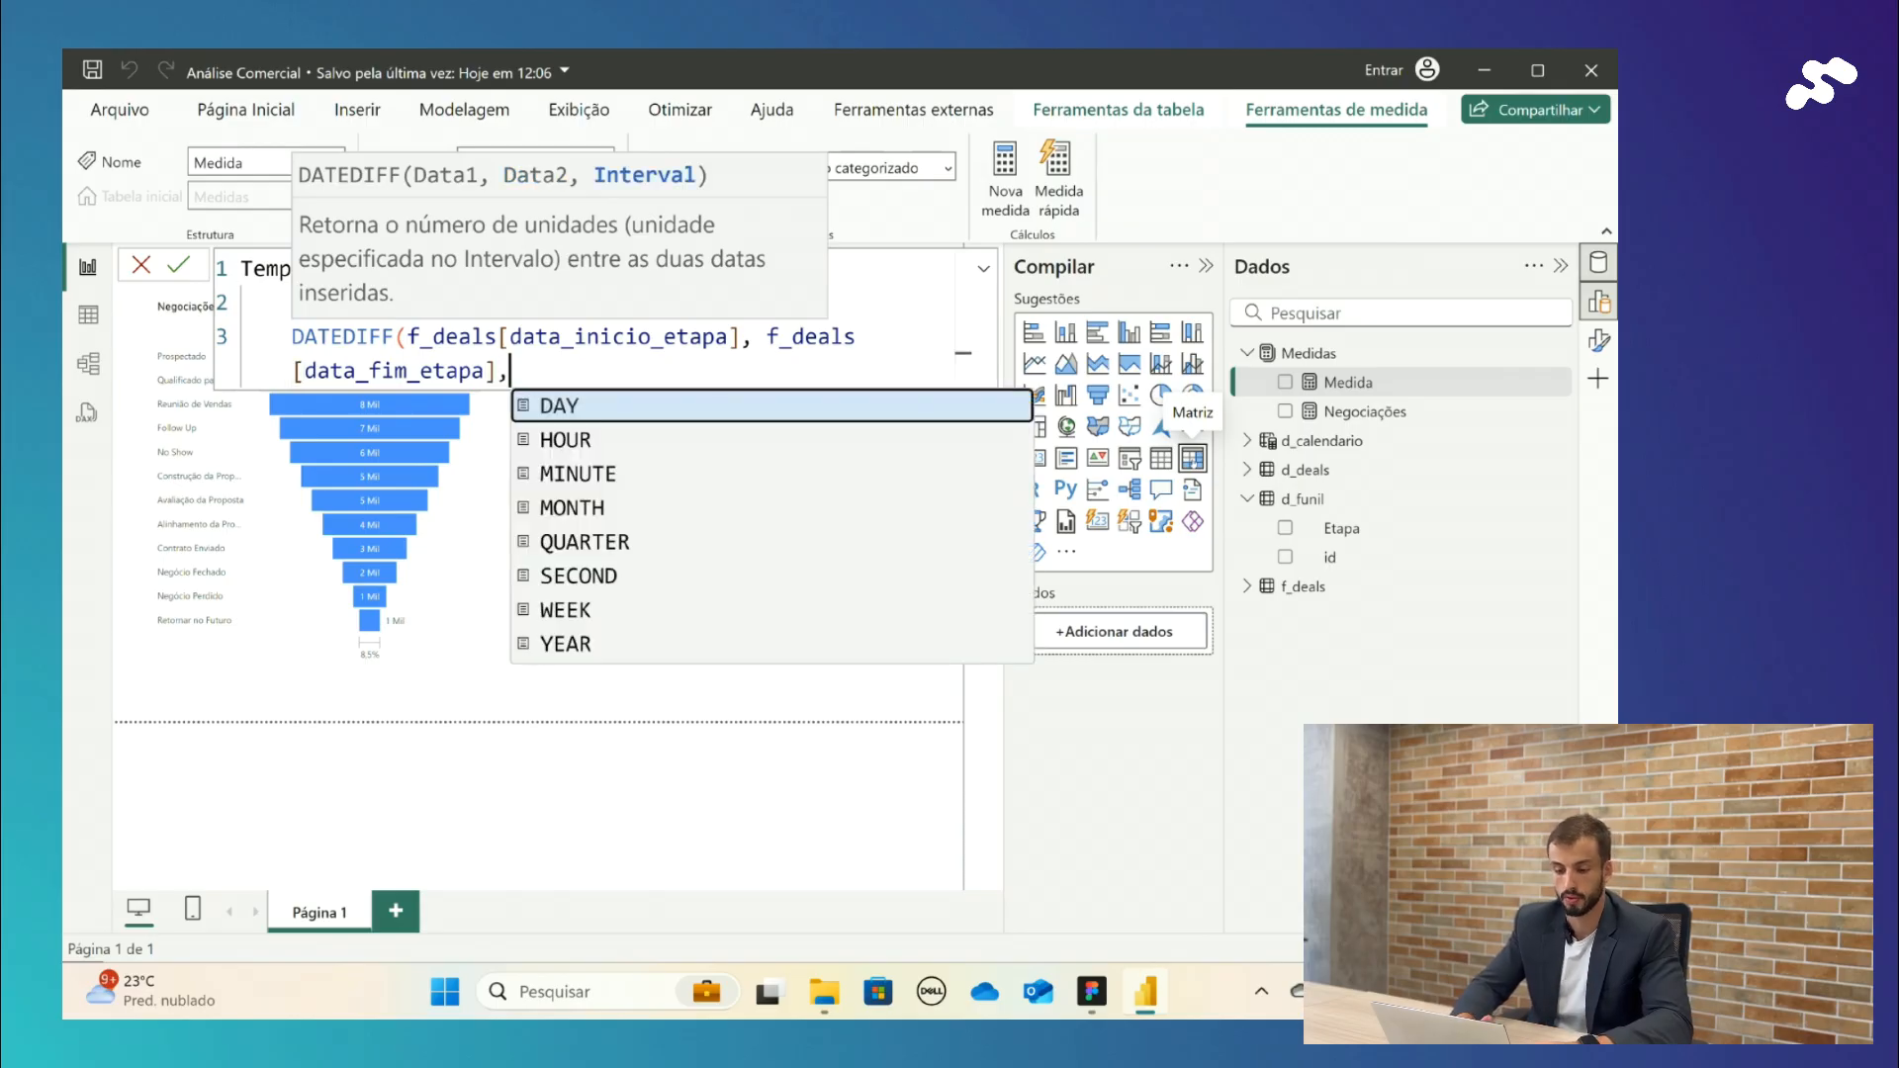
pyautogui.press('Tab')
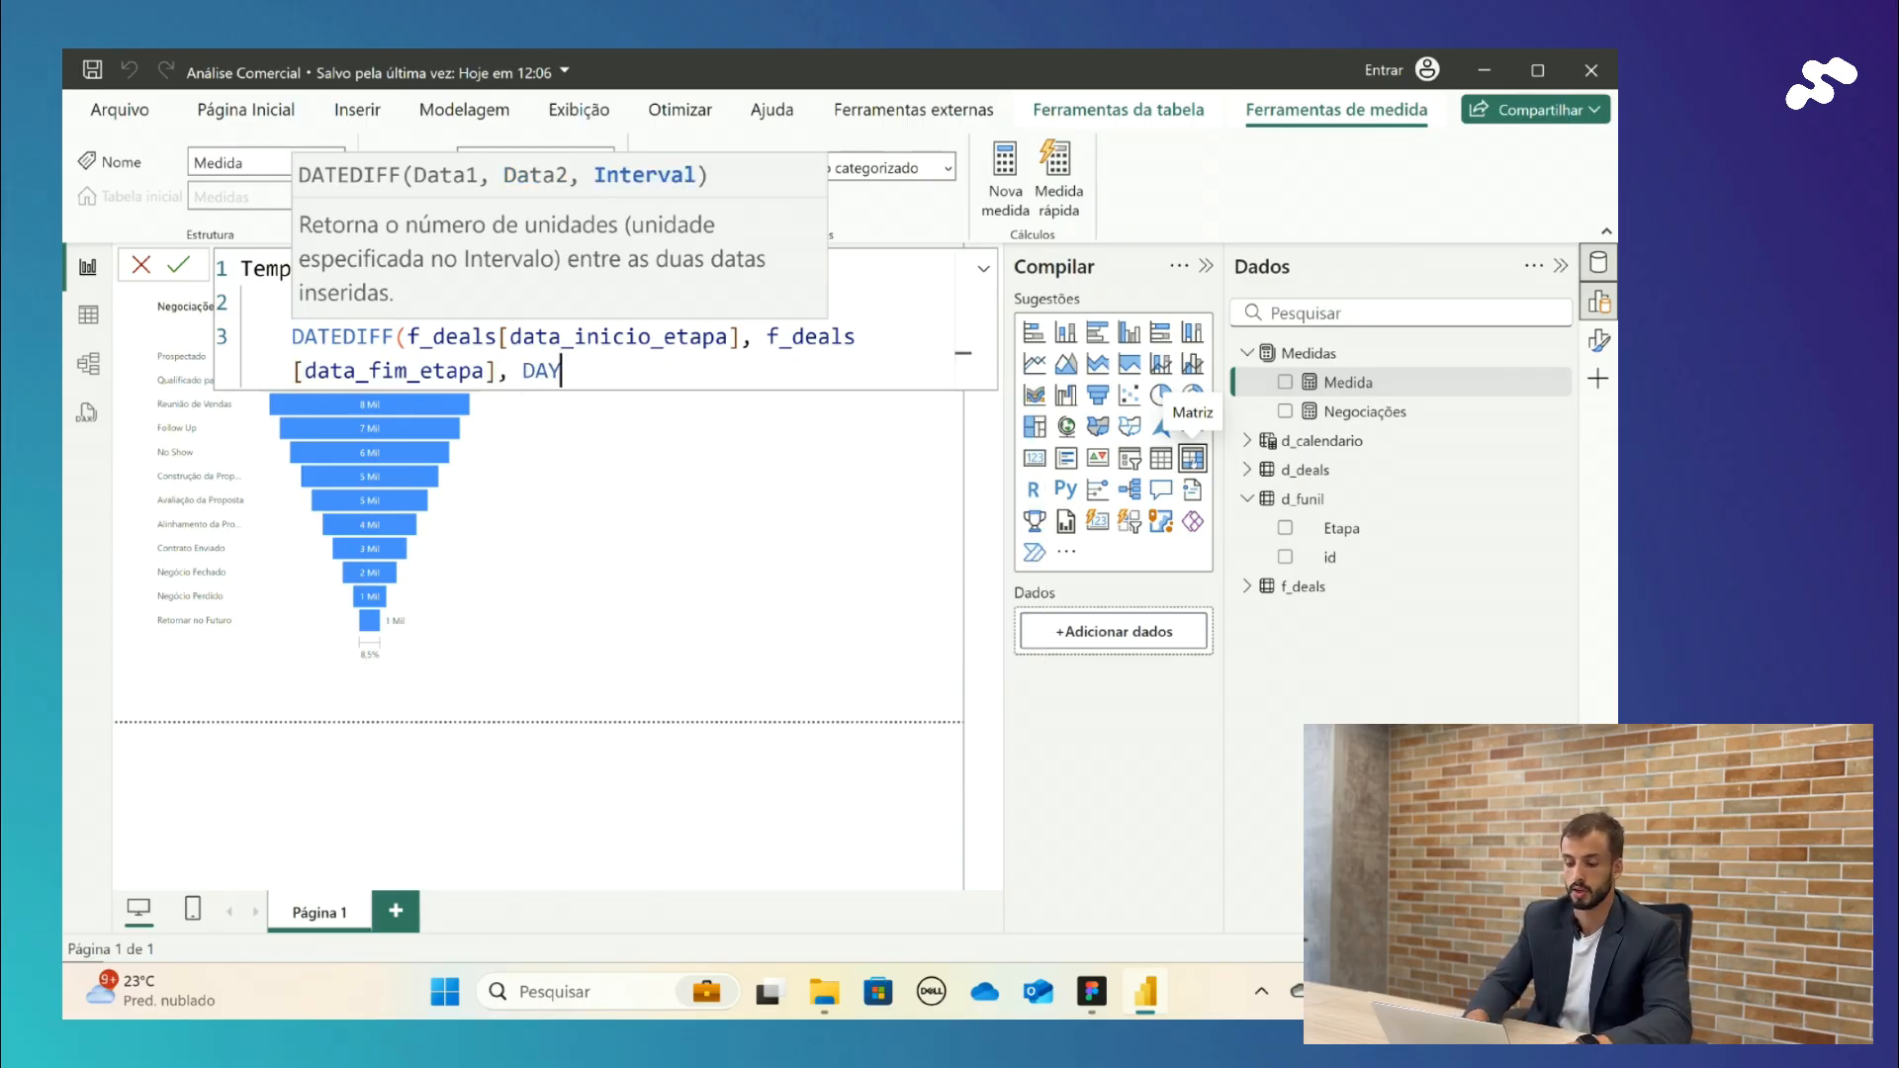
pyautogui.write(')')
pyautogui.hotkey('shift', 'Return')
pyautogui.write(')')
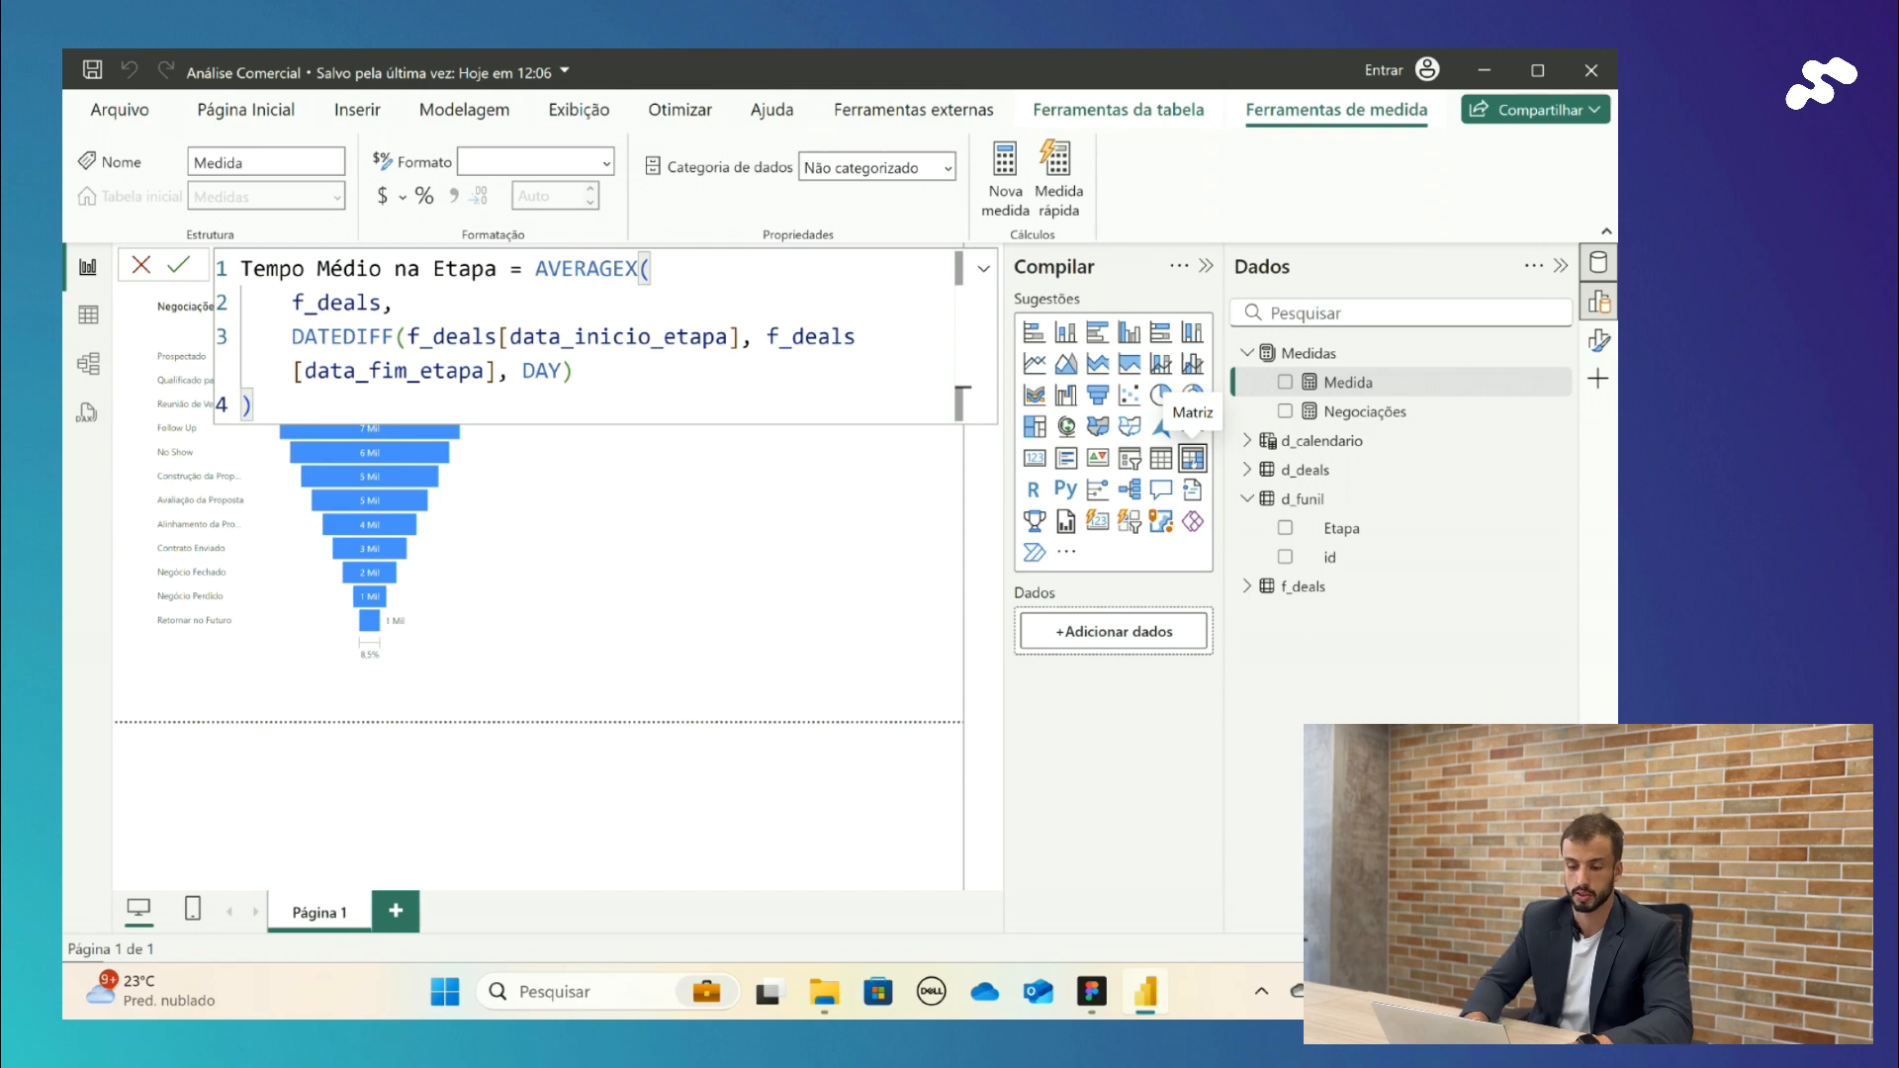
# - Review the AVERAGEX, f_deals and DATEDIFF parts of the Tempo Médio na Etapa formula and commit the measure
pyautogui.doubleClick(575, 273)
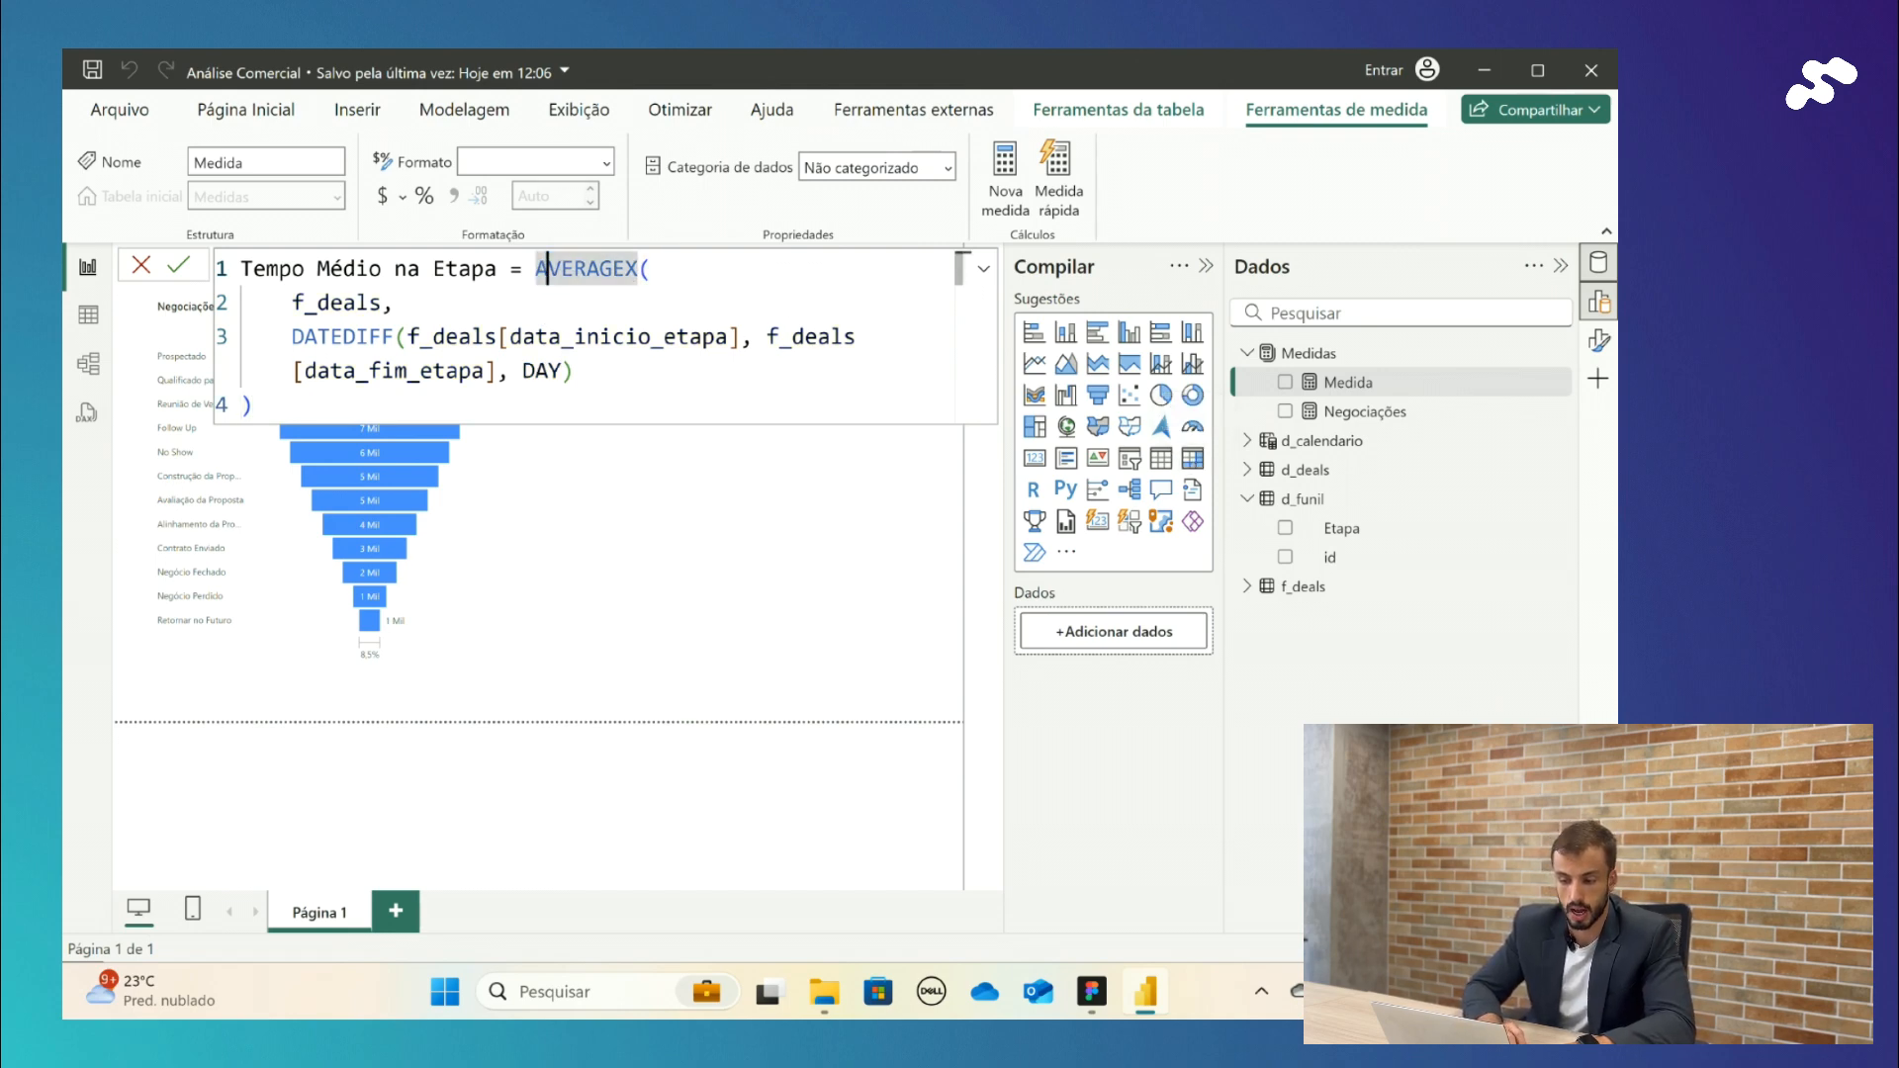
pyautogui.moveTo(537, 268); pyautogui.dragTo(630, 265)
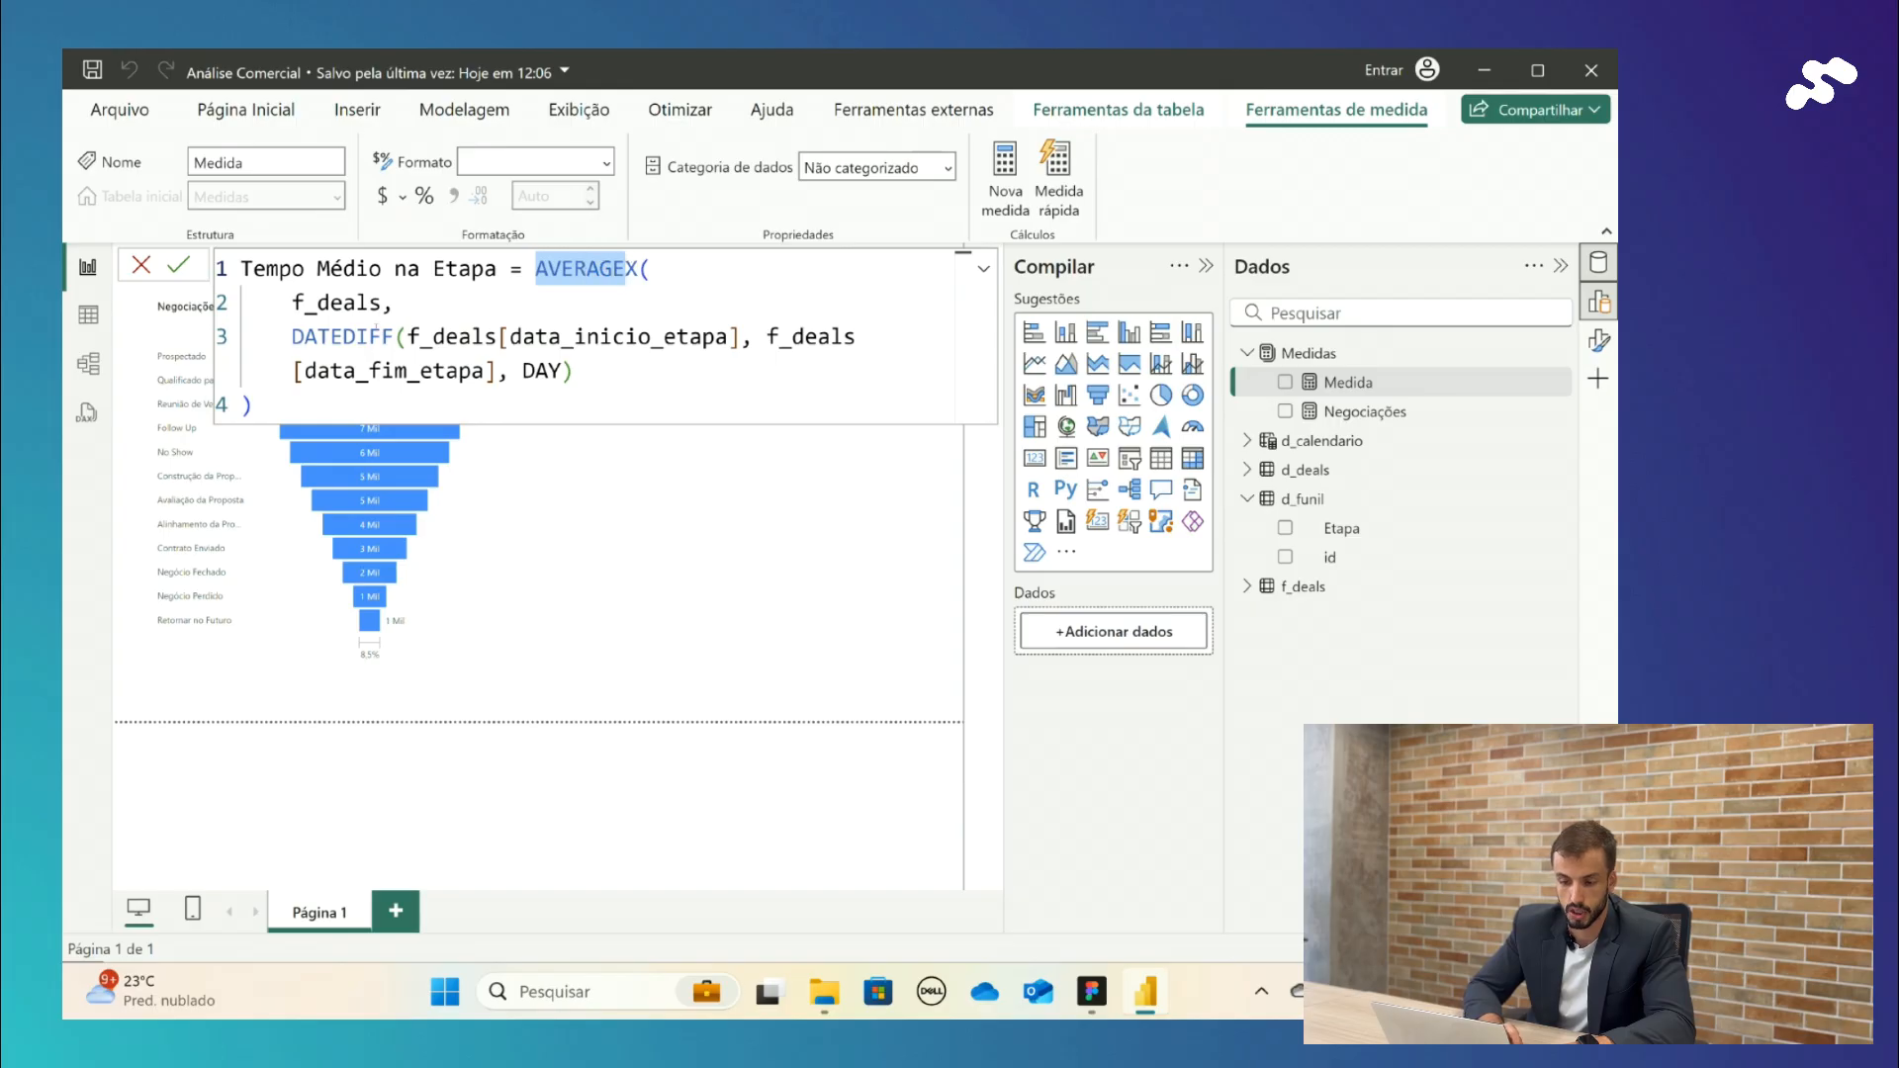
pyautogui.doubleClick(365, 313)
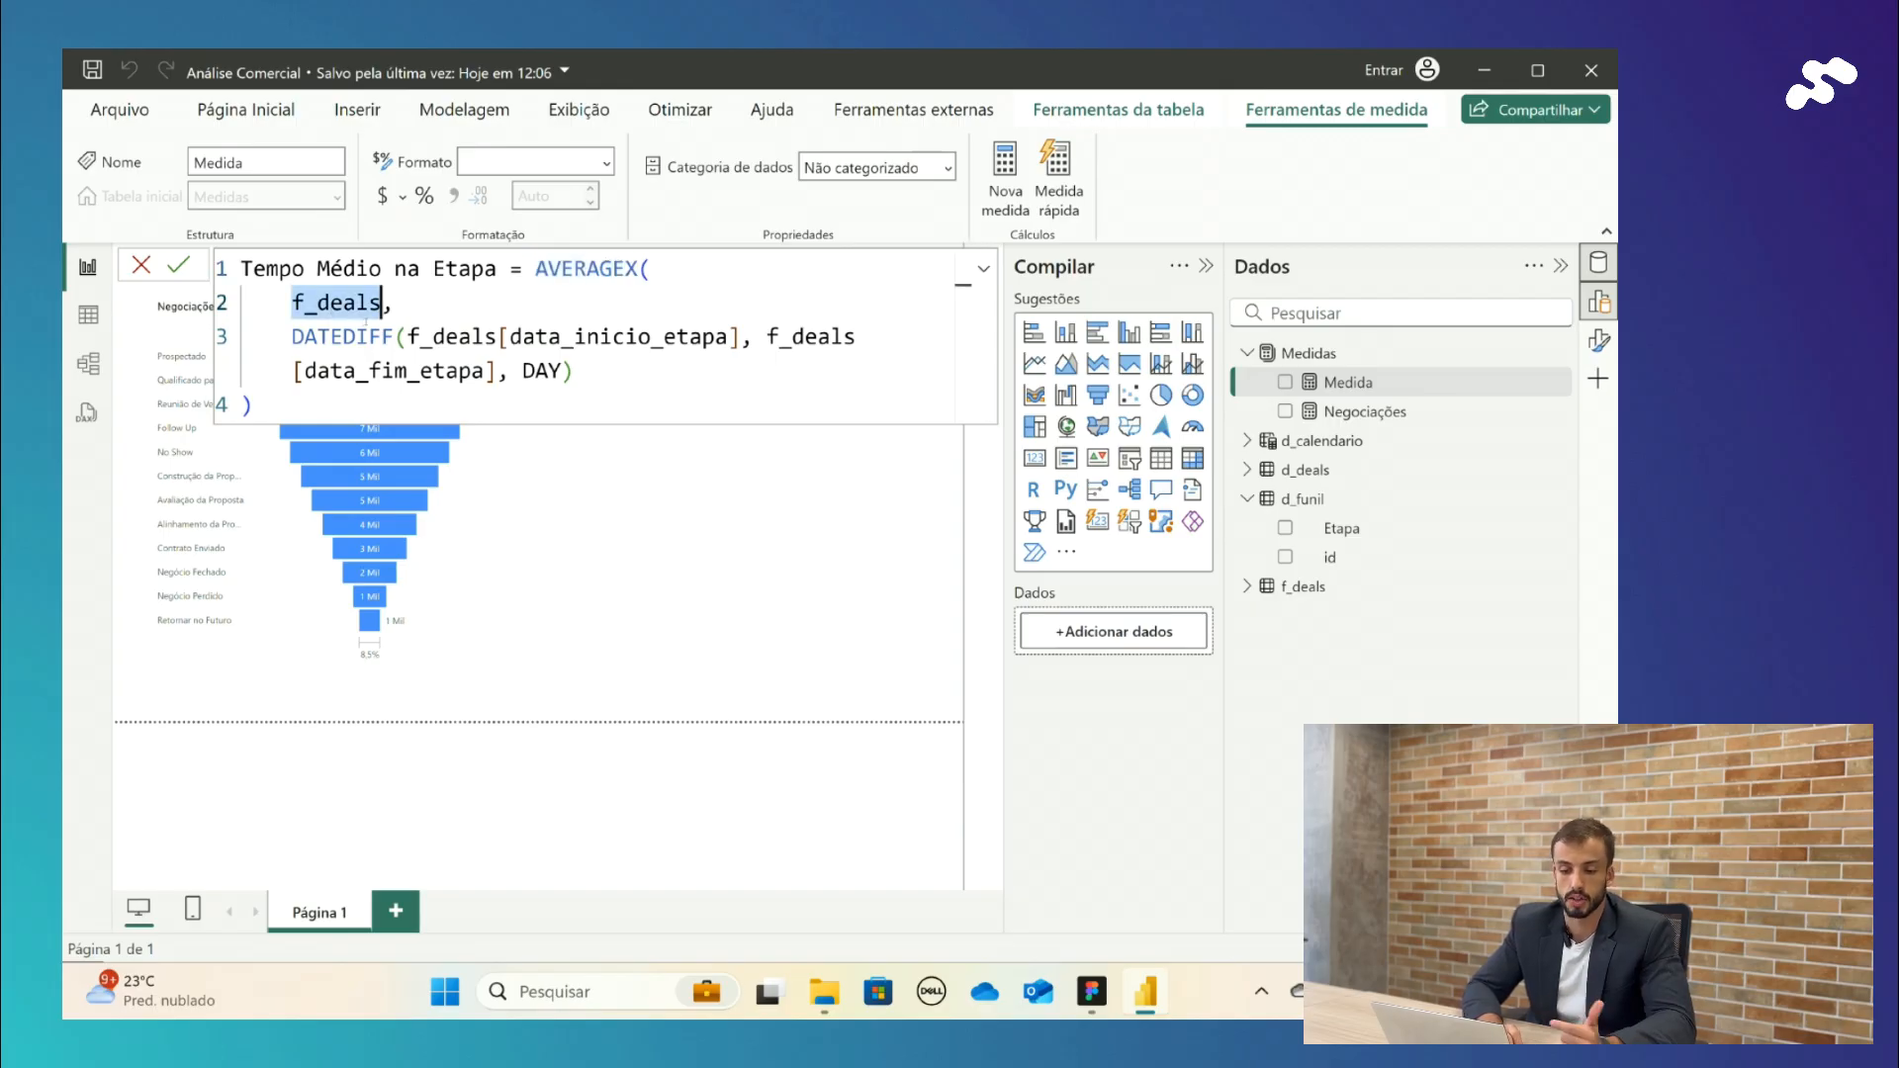
pyautogui.moveTo(291, 337); pyautogui.dragTo(612, 396)
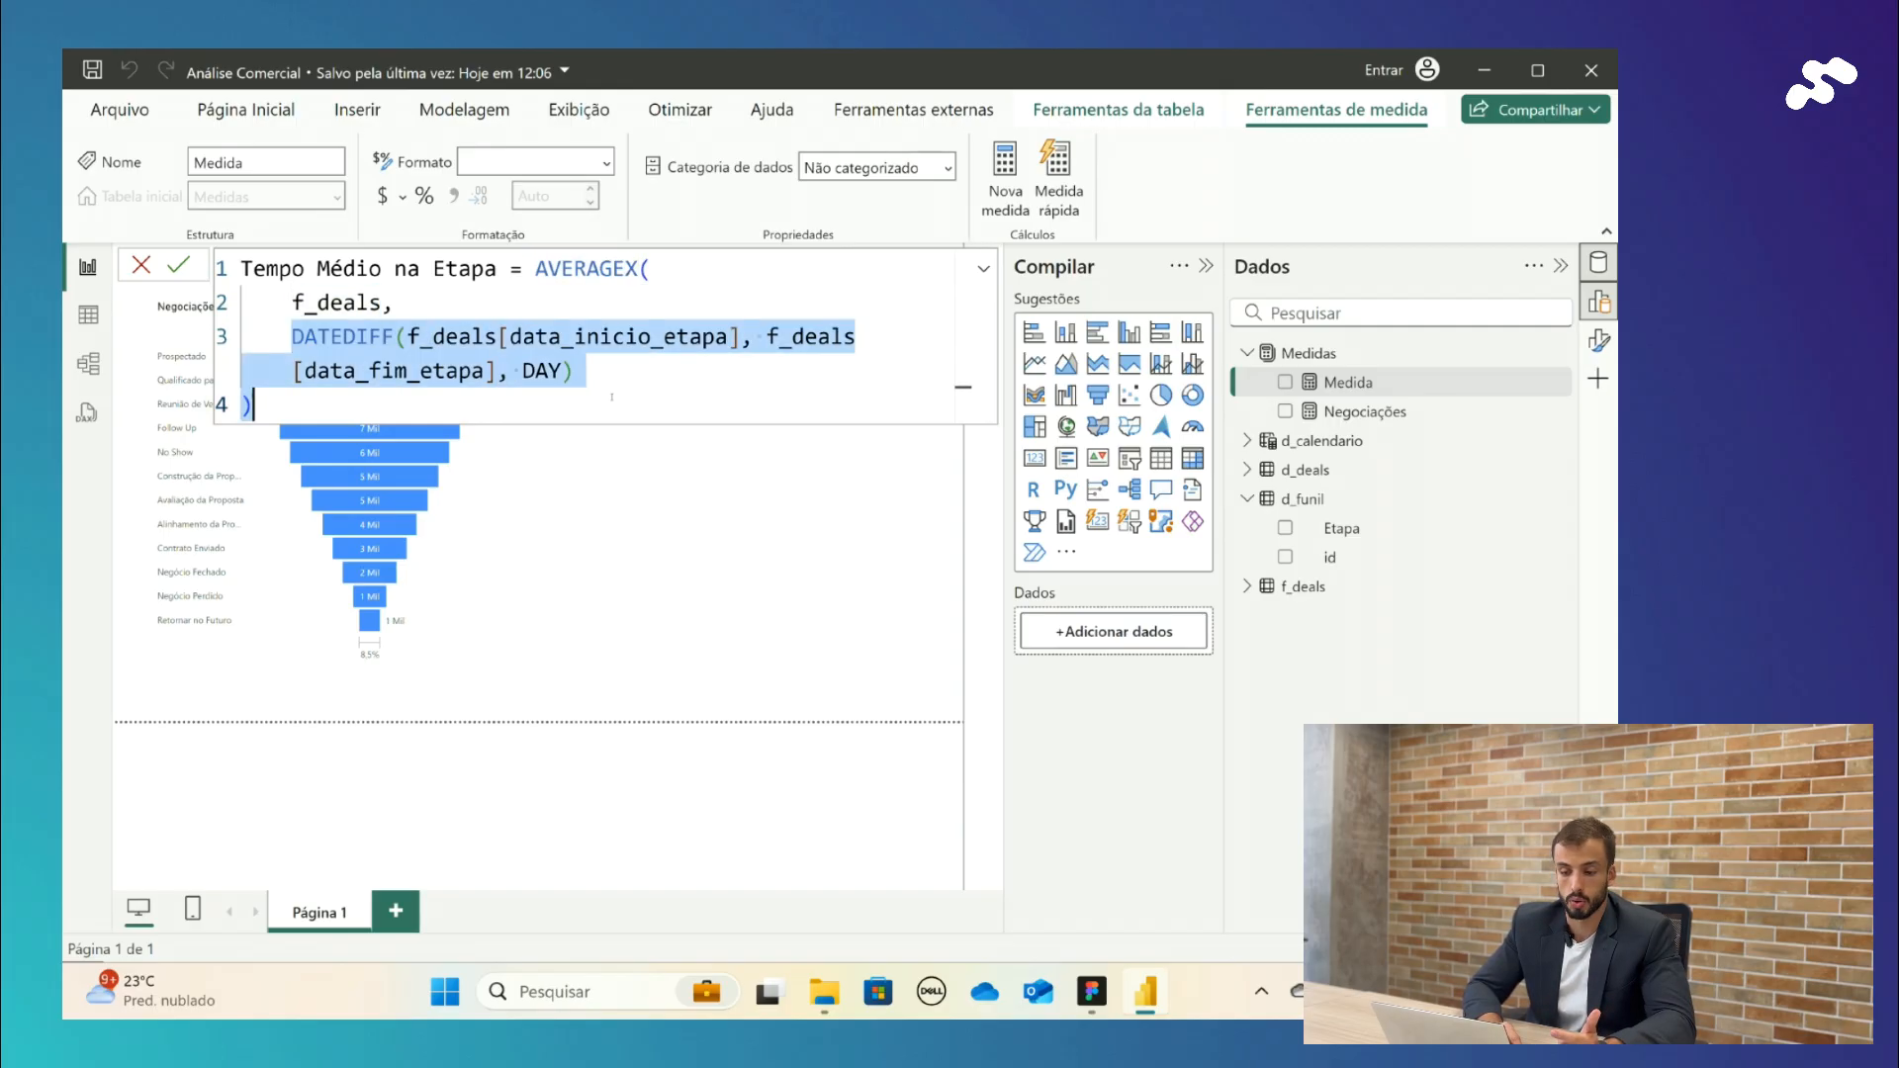
pyautogui.click(467, 396)
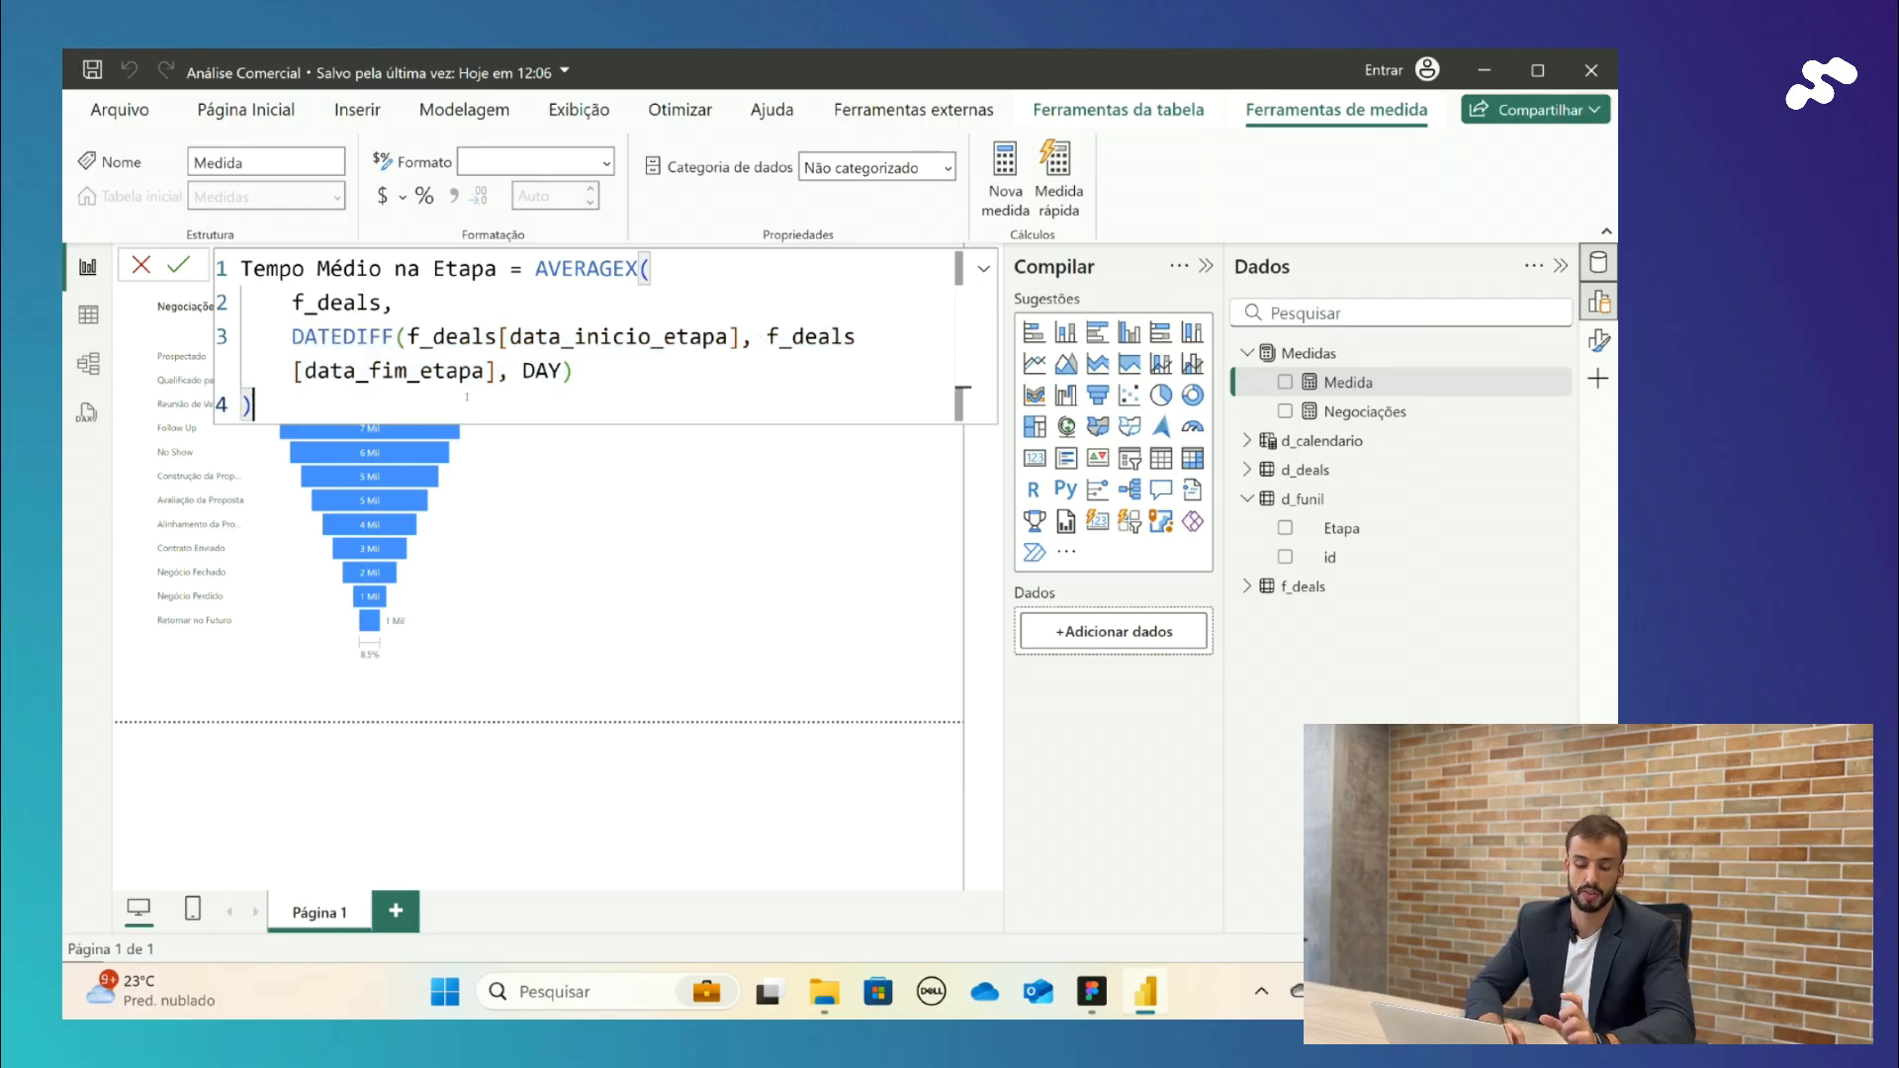
pyautogui.press('Return')
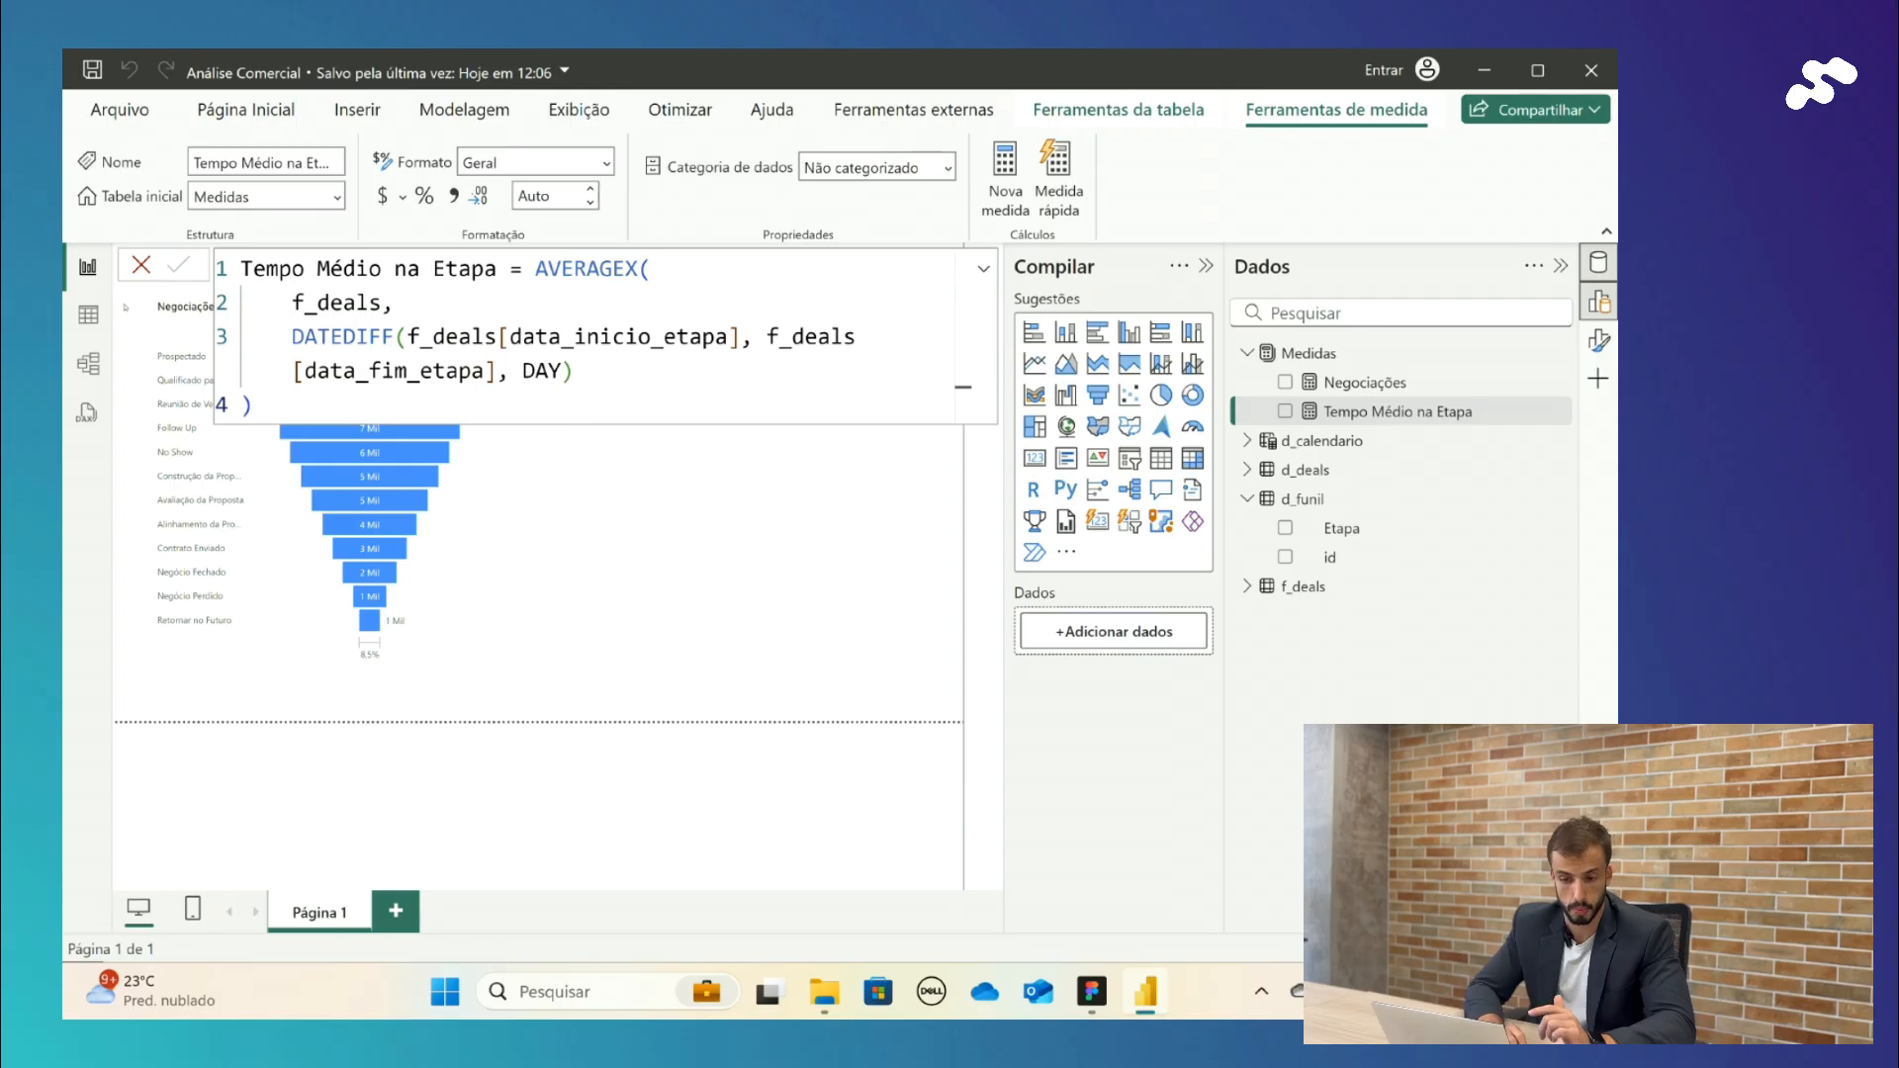
# - Examine the data_inicio_etapa and data_fim_etapa columns in the f_deals table data
pyautogui.click(88, 314)
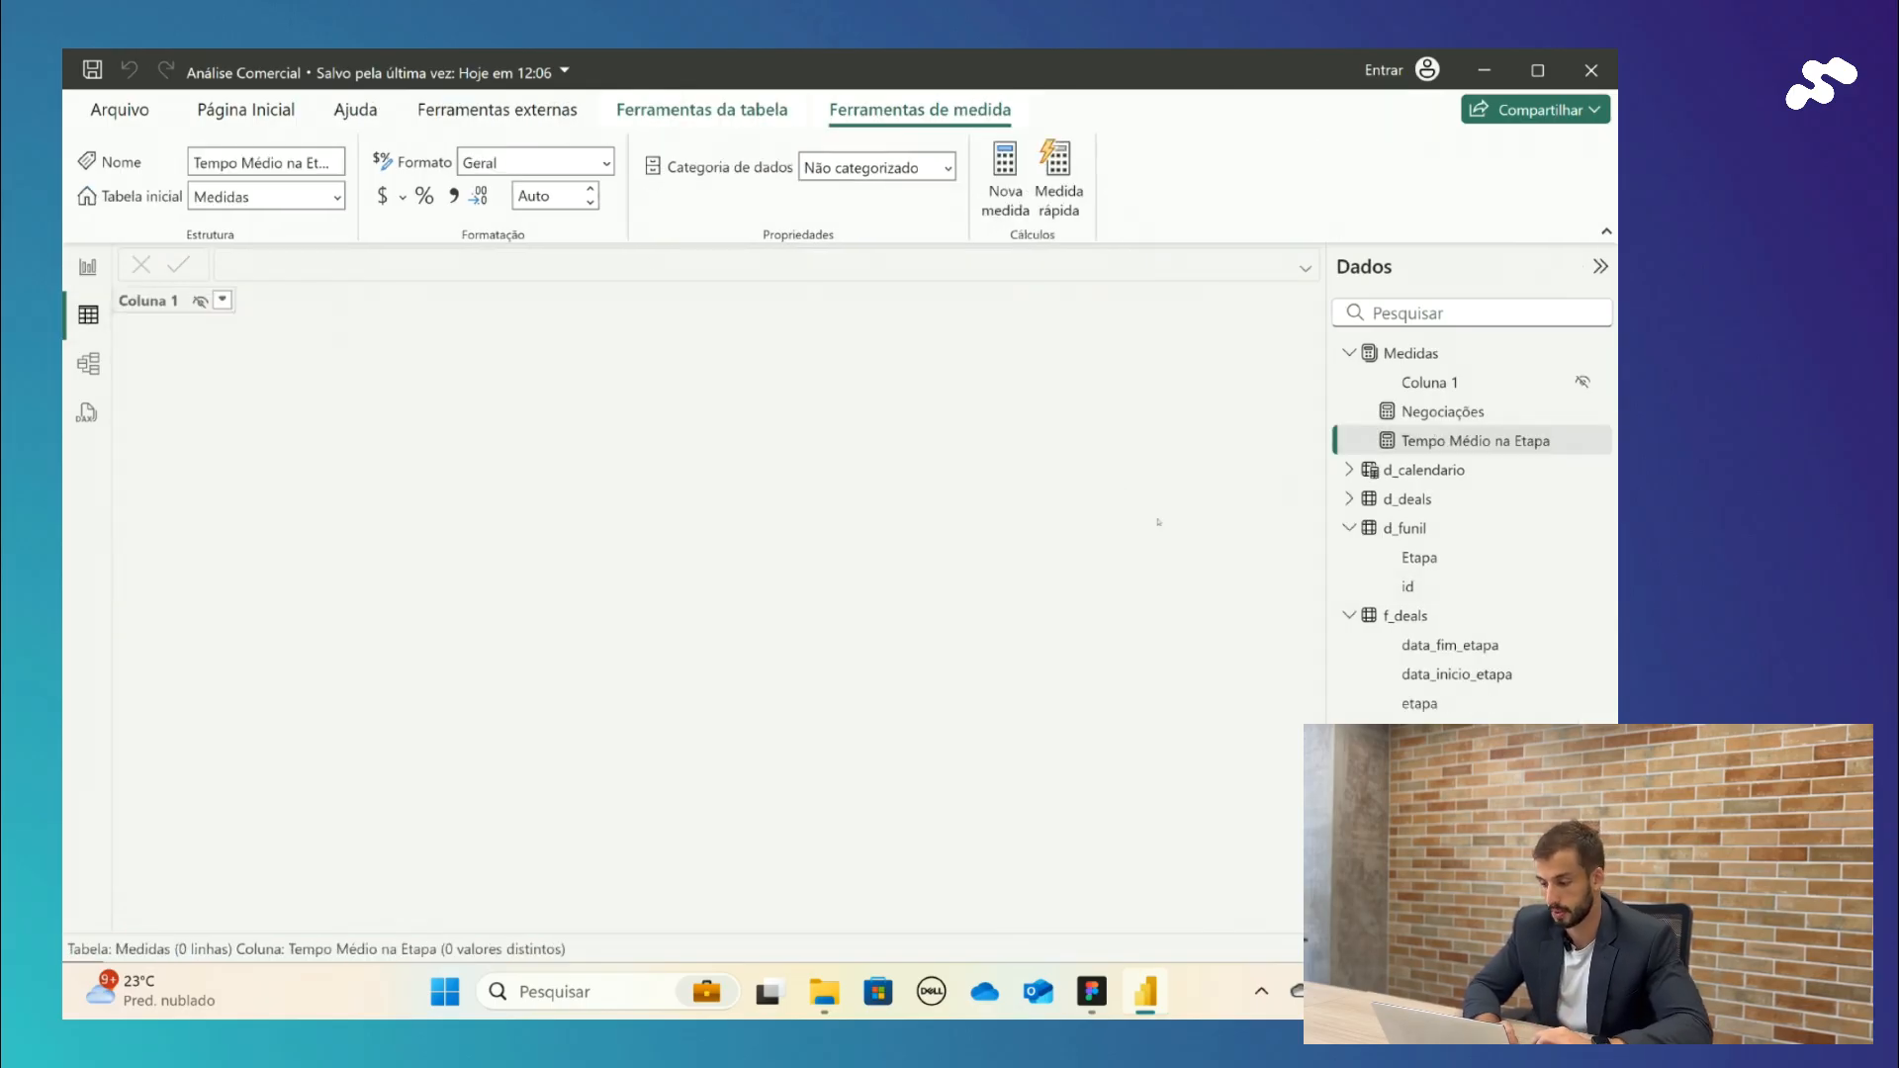
pyautogui.click(1409, 617)
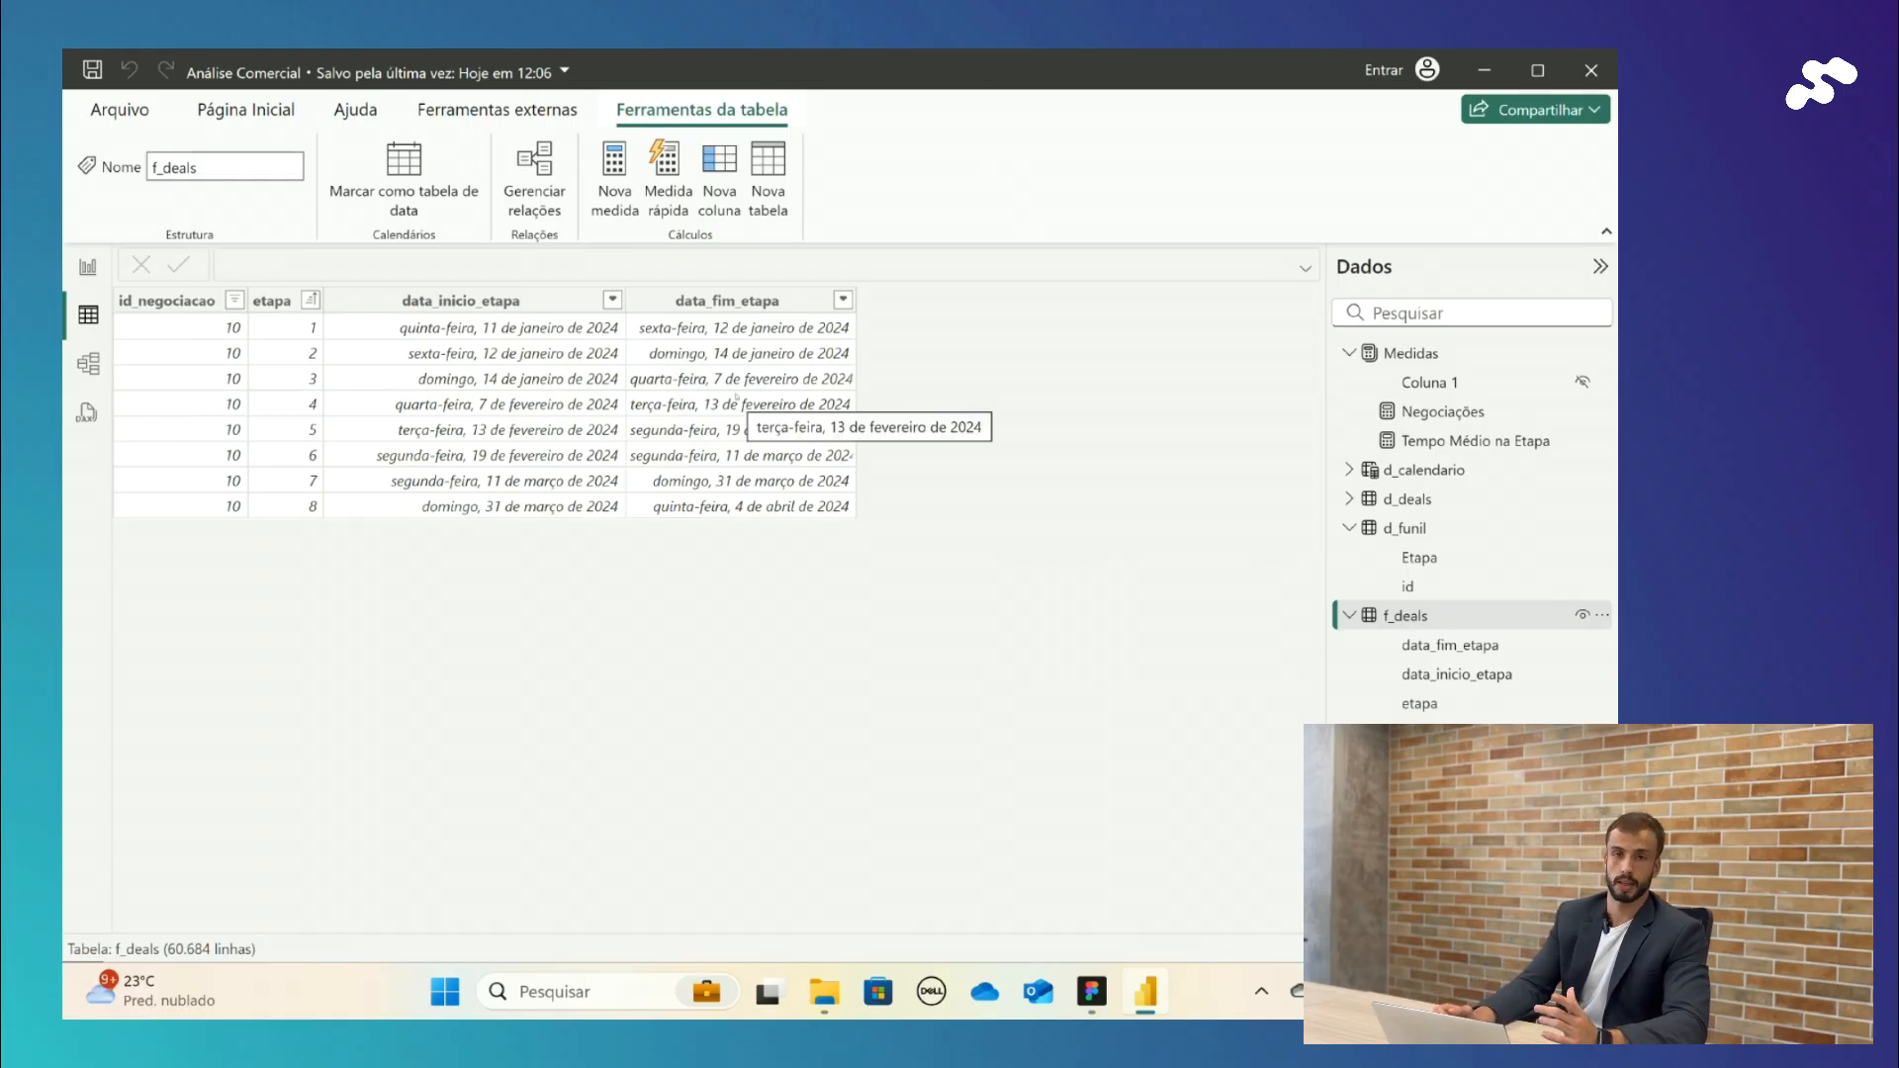
# - Compare data_inicio_etapa with data_fim_etapa row by row for stages 1 to 3 of the filtered negotiation in f_deals
pyautogui.click(166, 299)
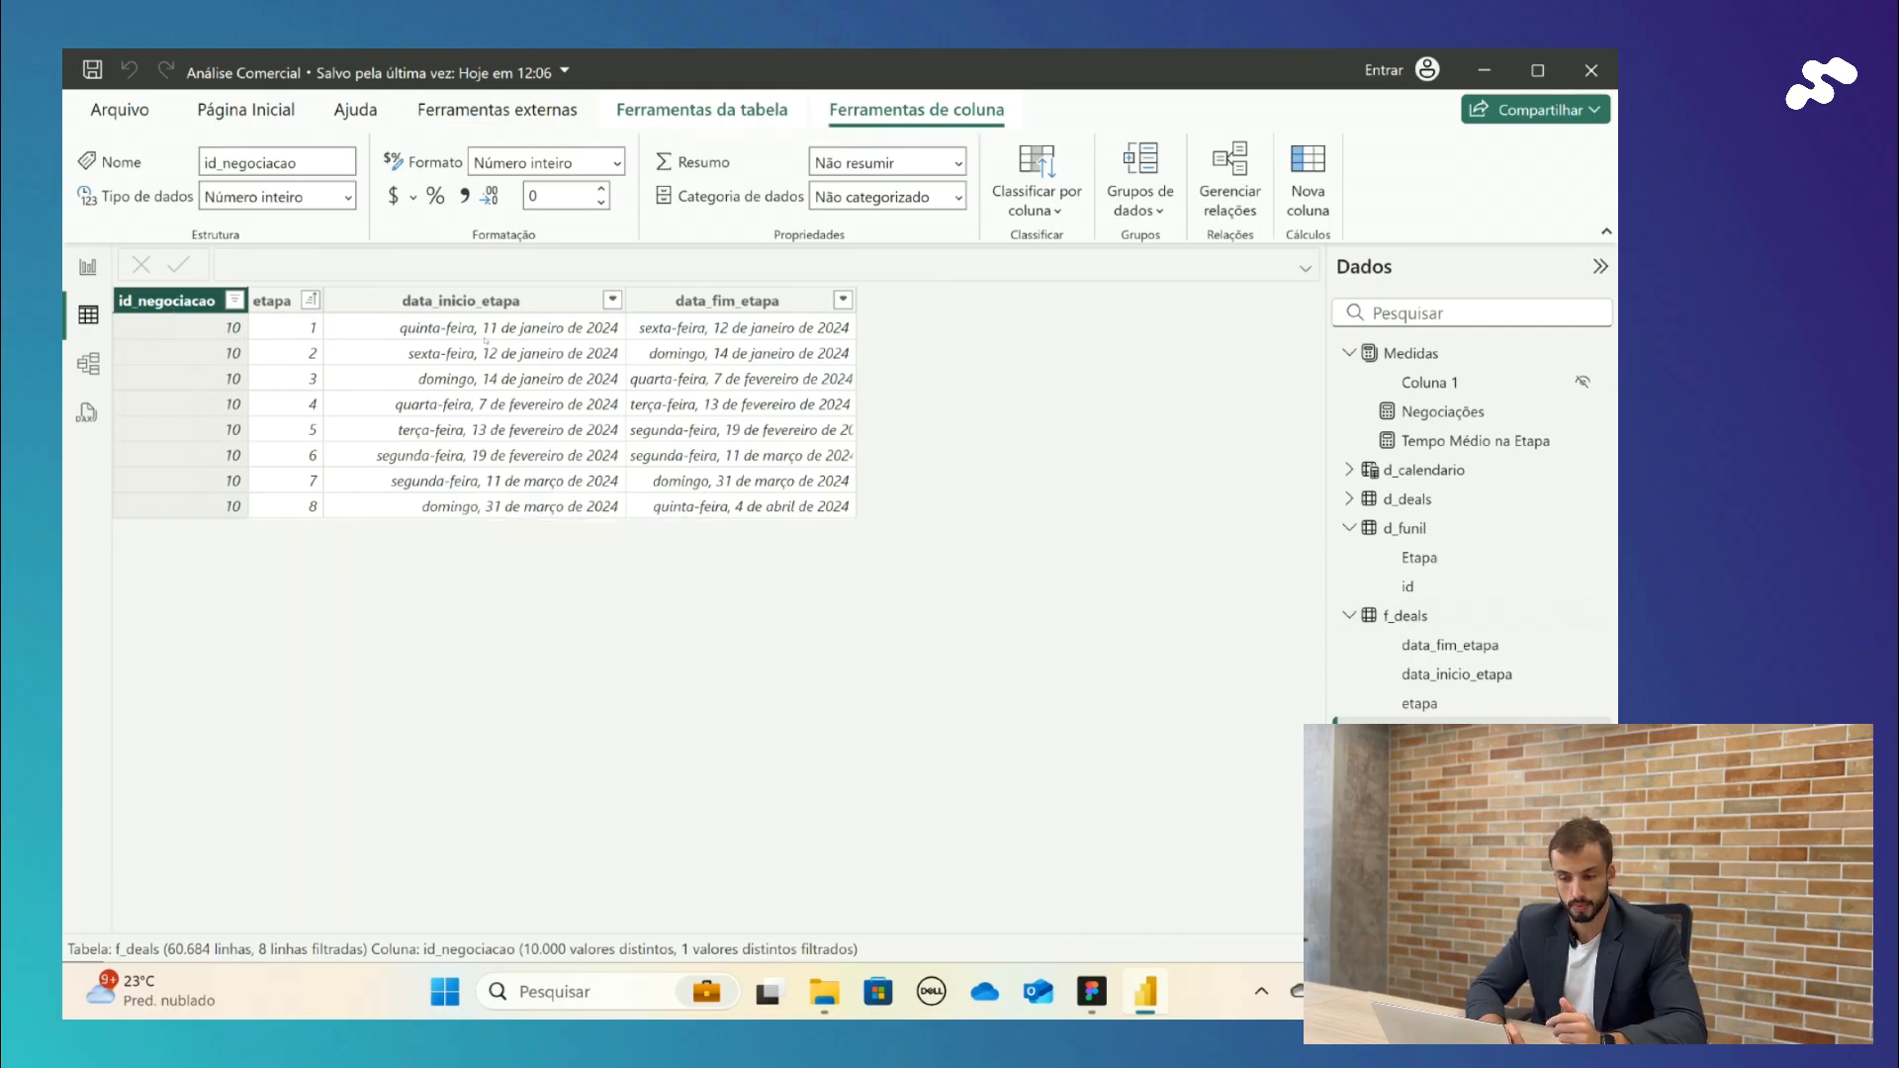
pyautogui.click(502, 303)
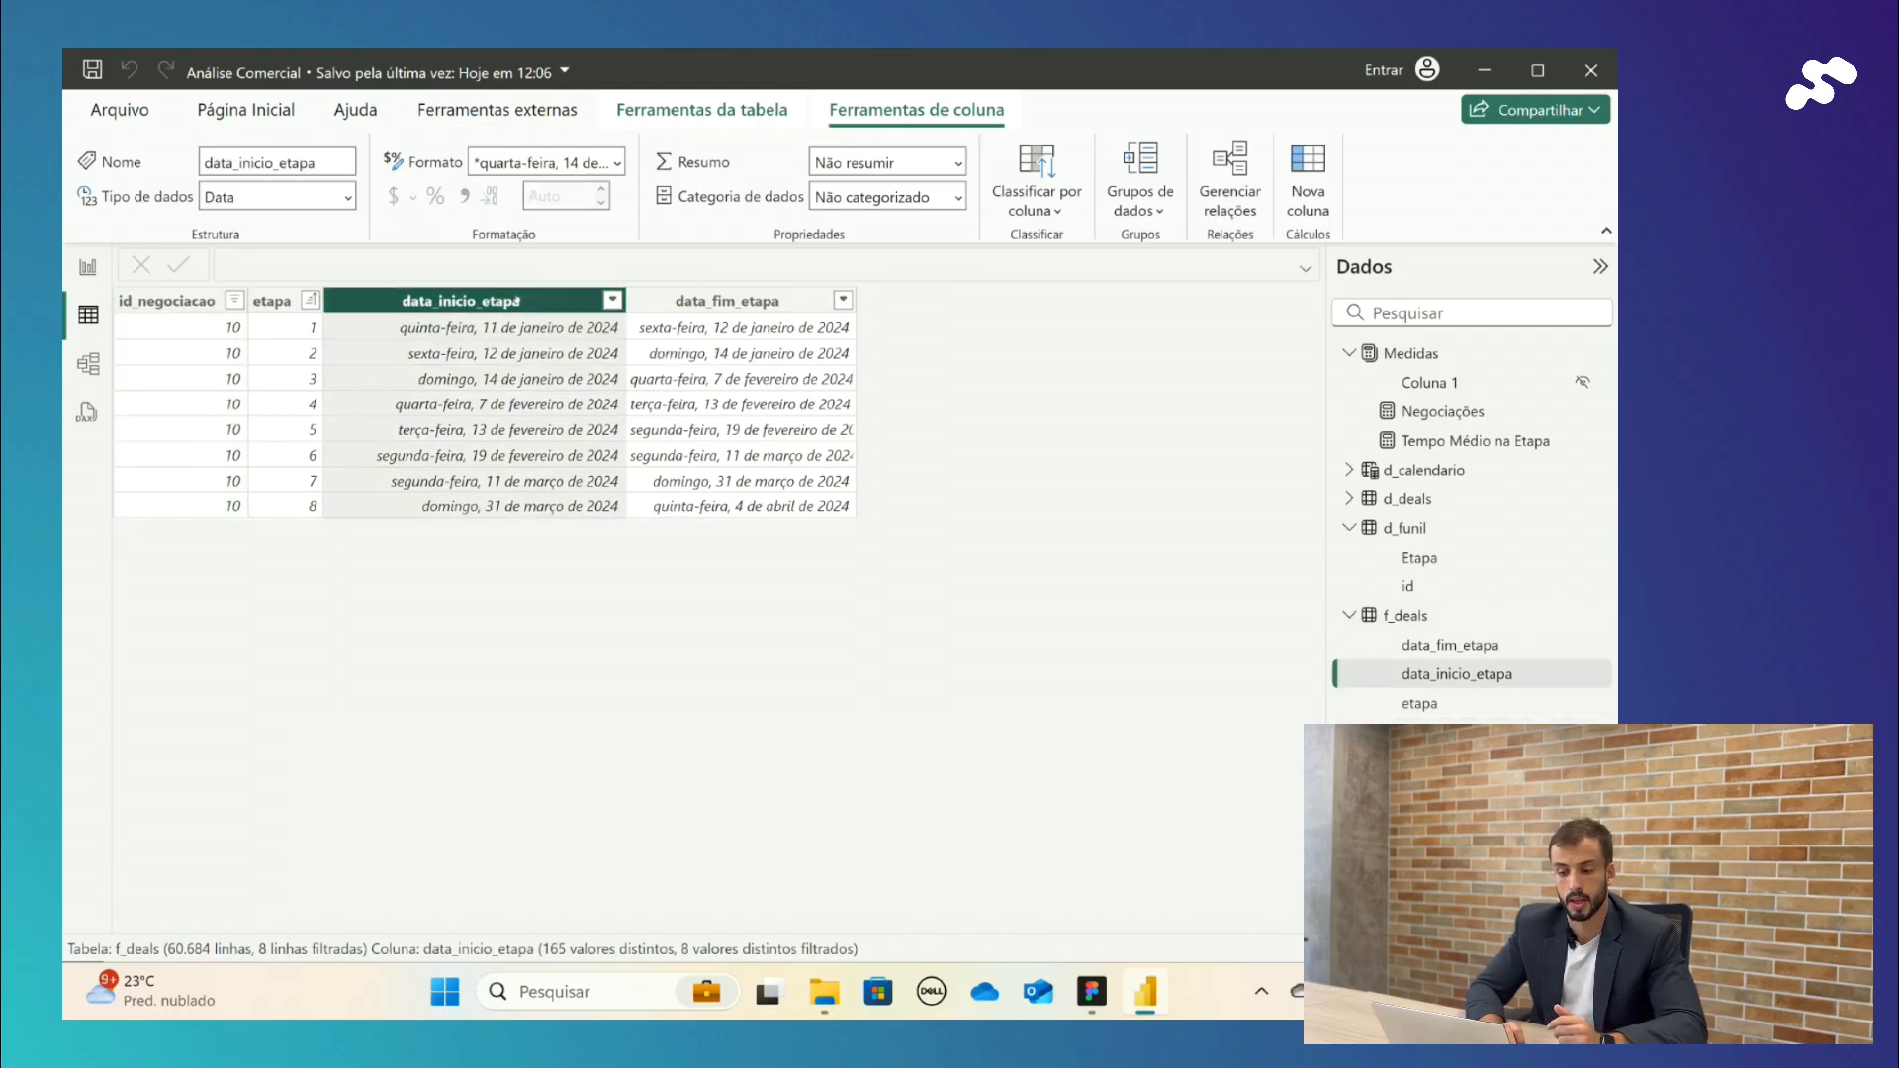
pyautogui.click(727, 301)
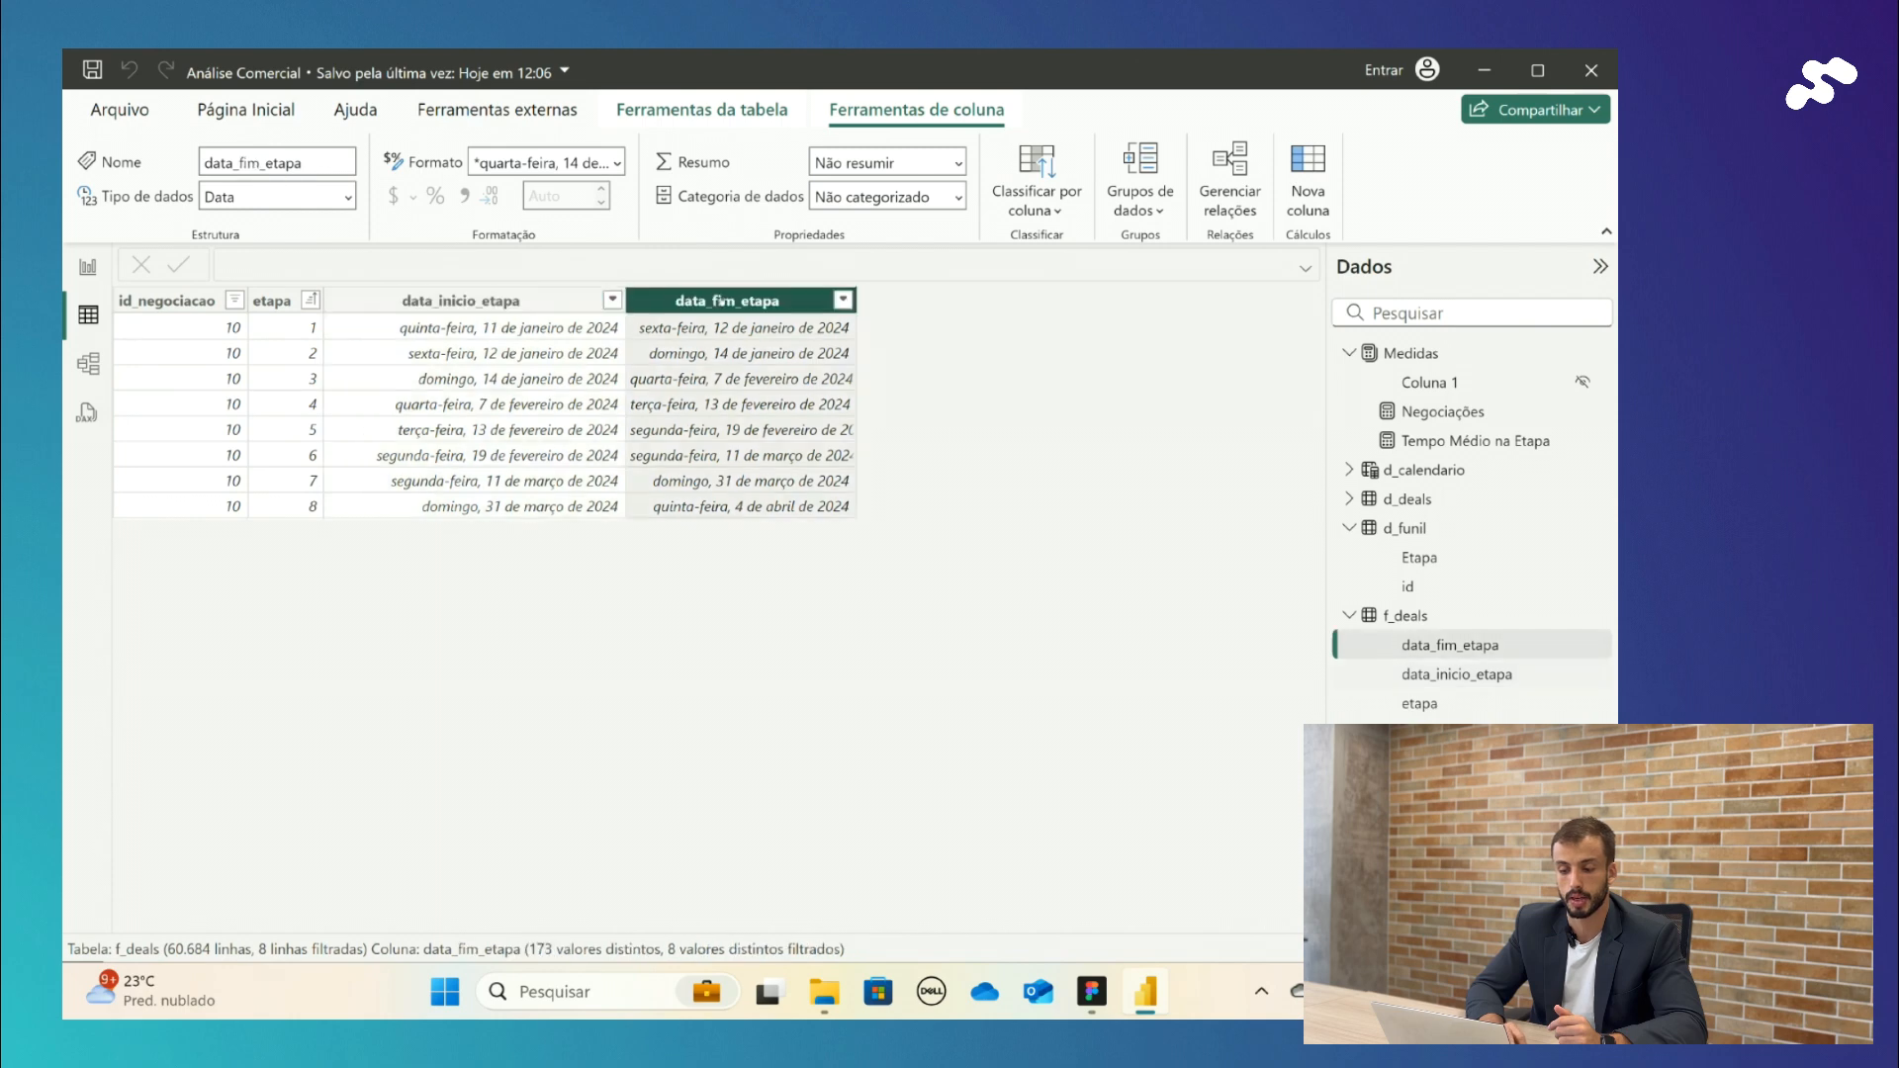
pyautogui.click(588, 327)
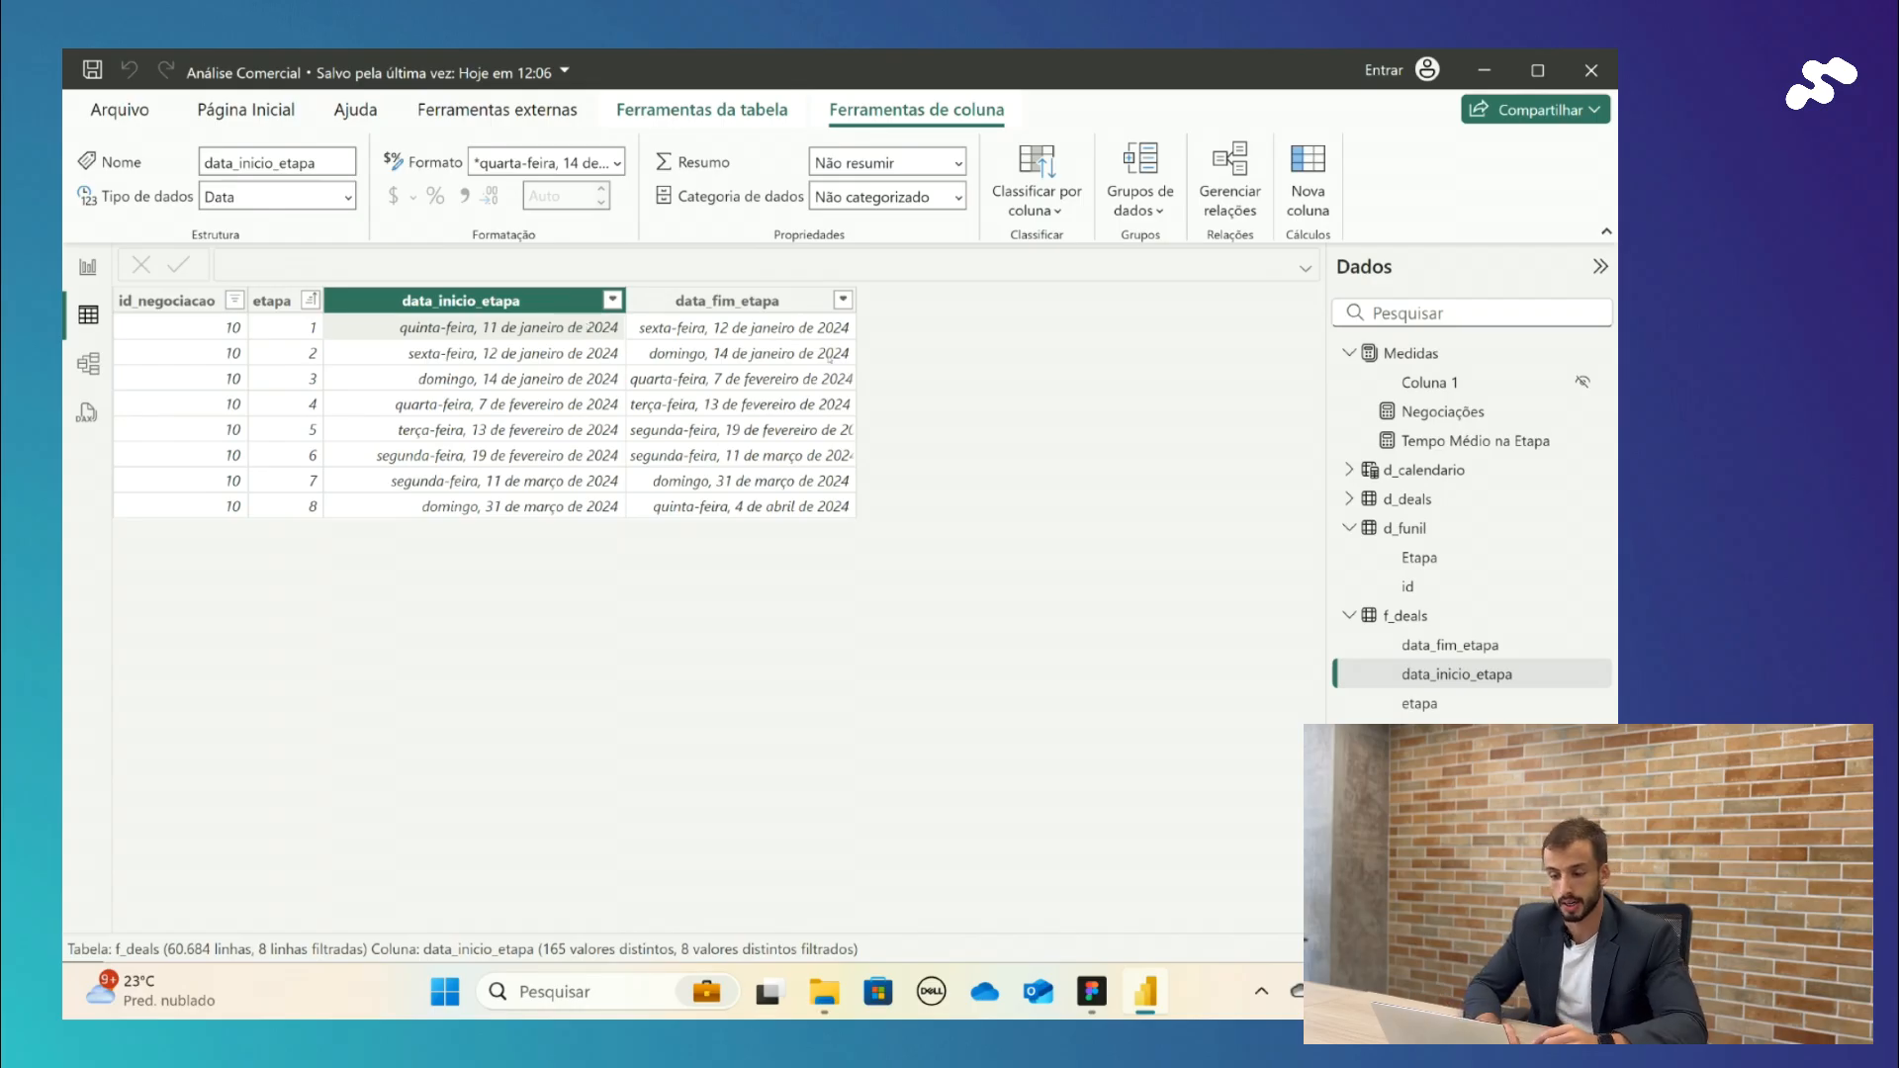
pyautogui.click(811, 327)
pyautogui.press('Left')
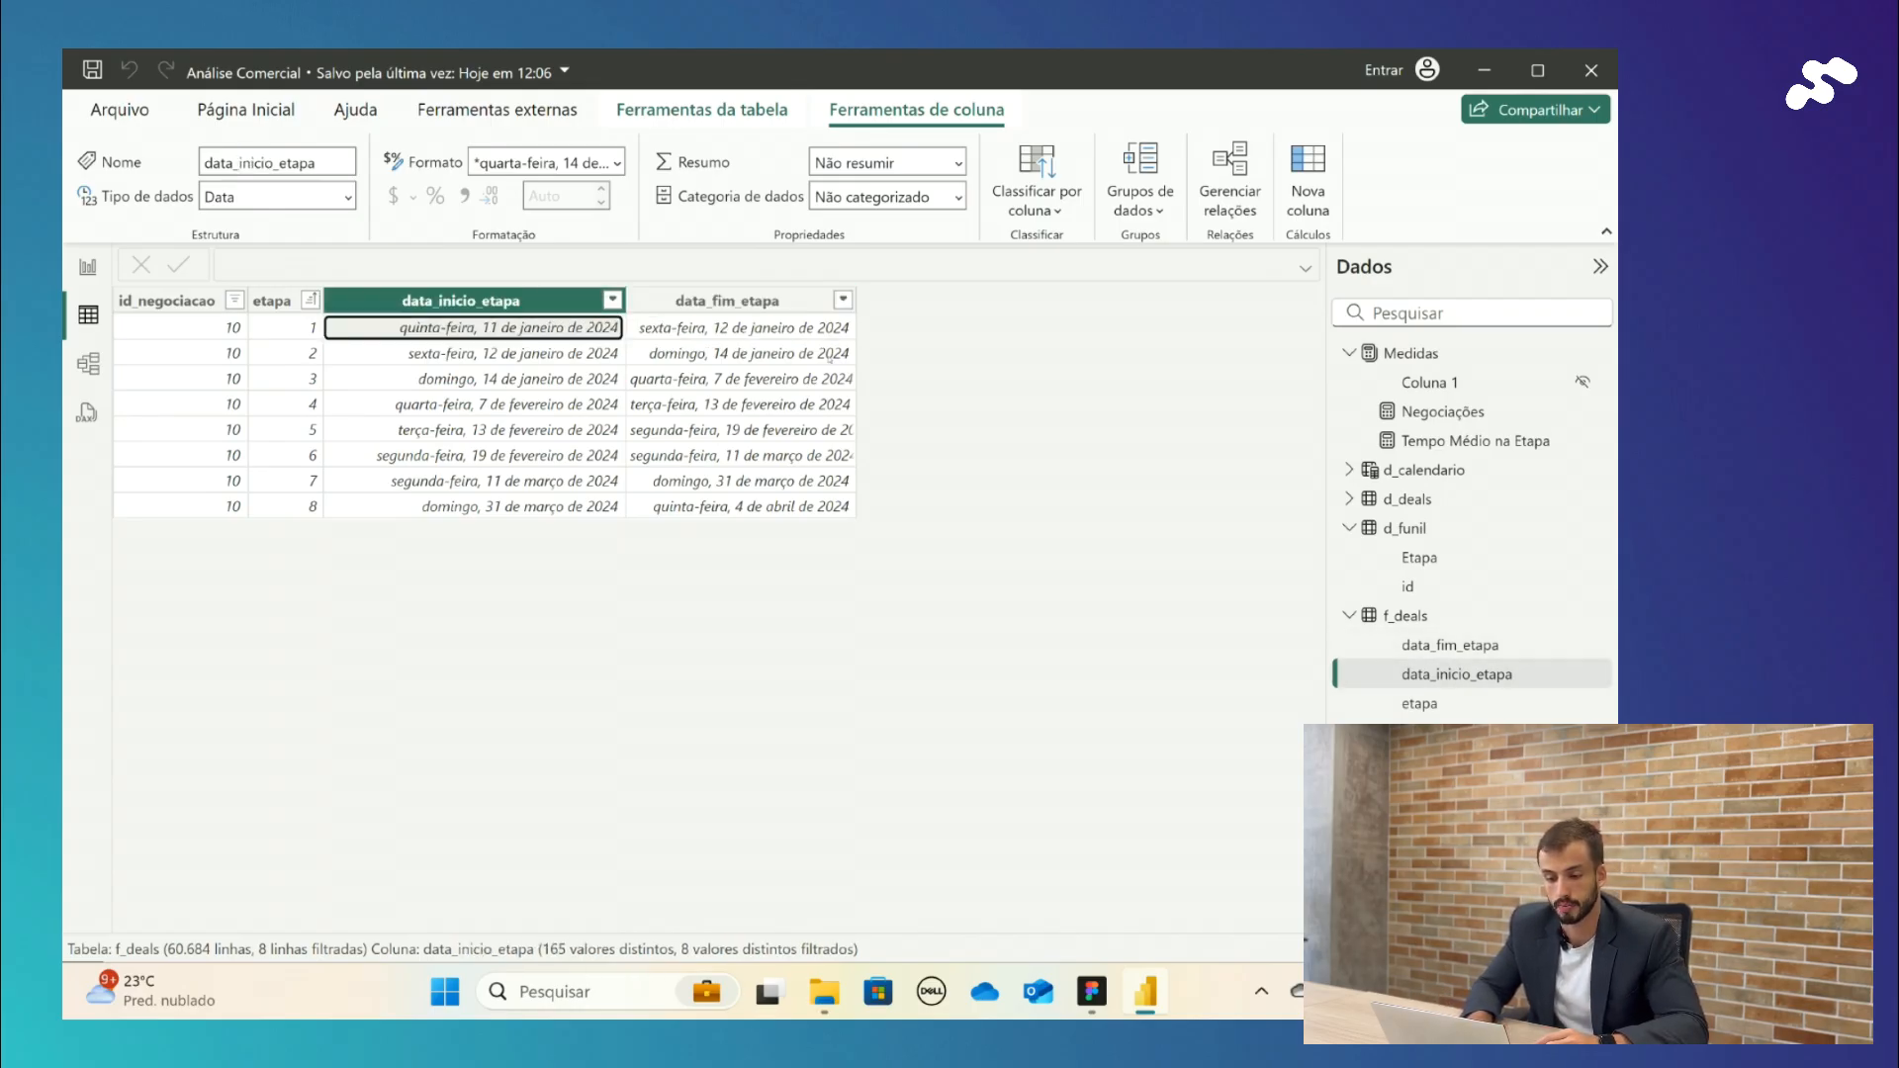
pyautogui.press('Left')
pyautogui.press('Right')
pyautogui.press('Right')
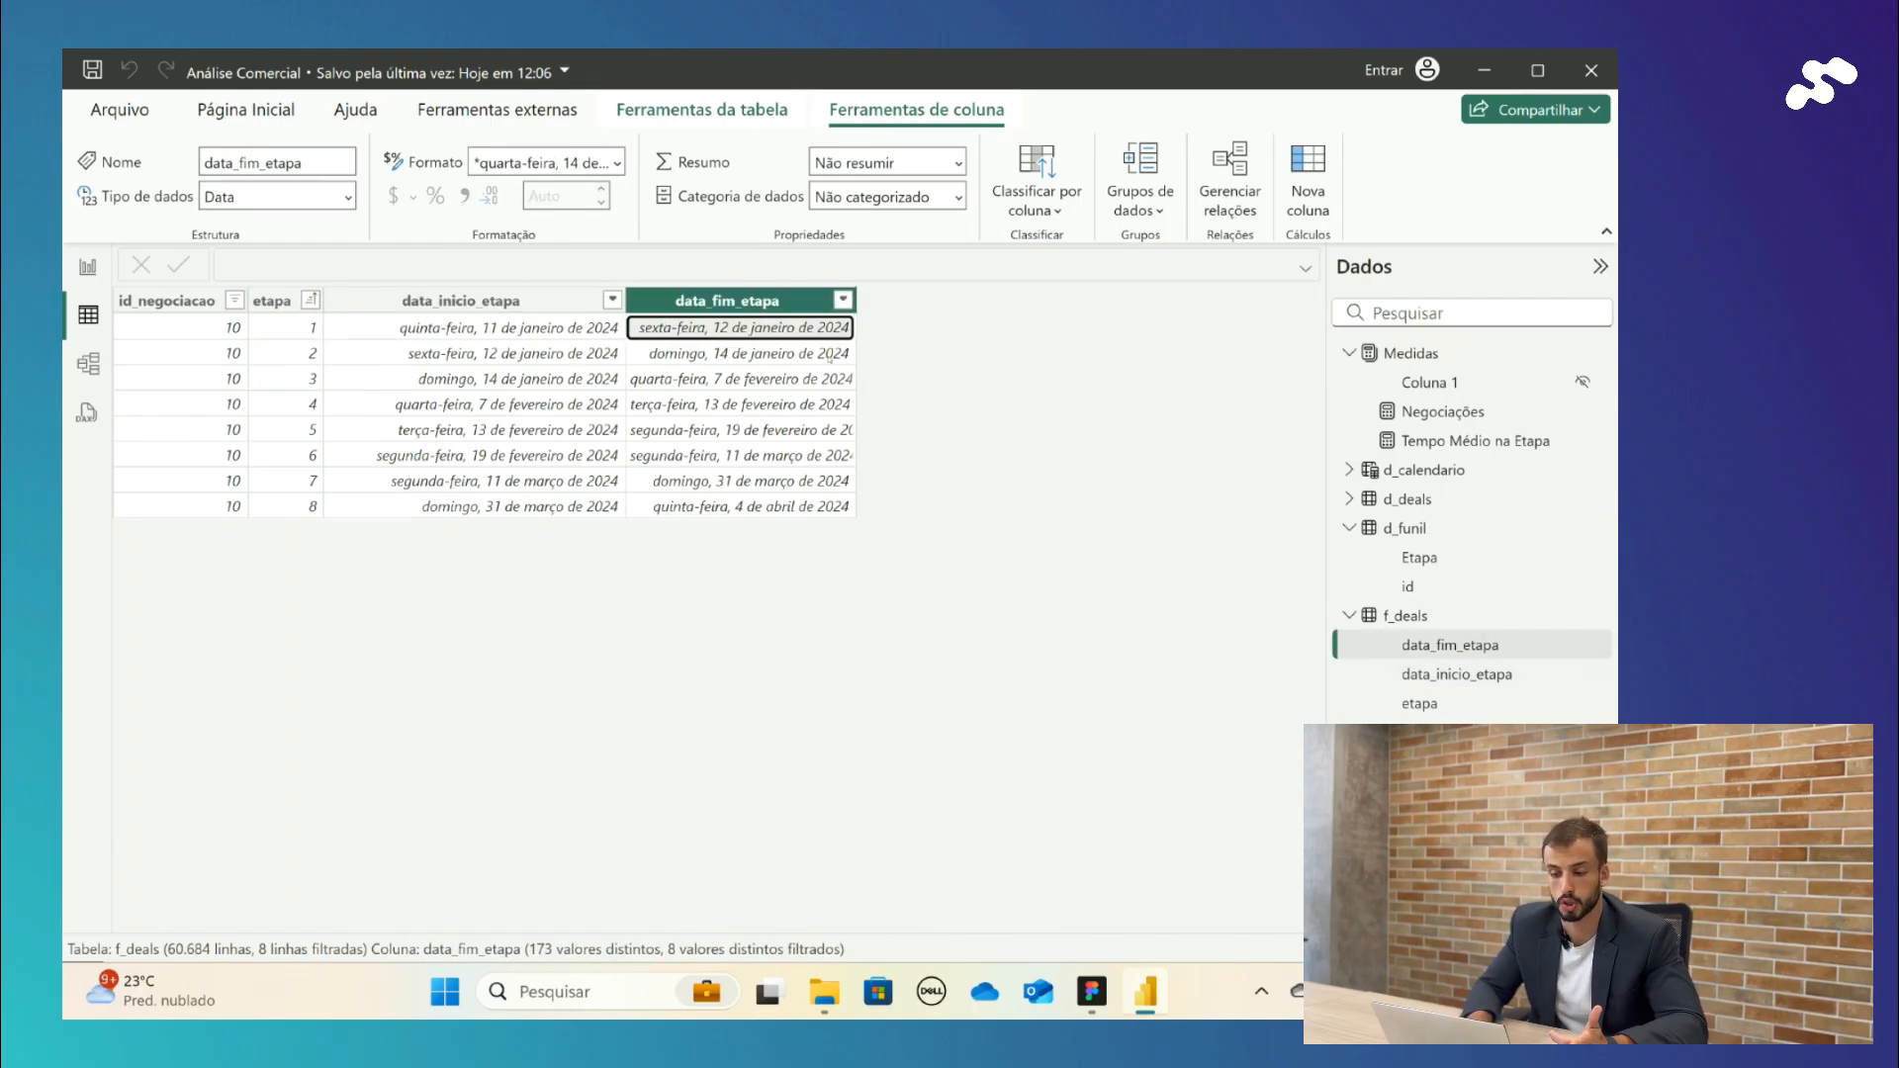
pyautogui.press('Down')
pyautogui.press('Left')
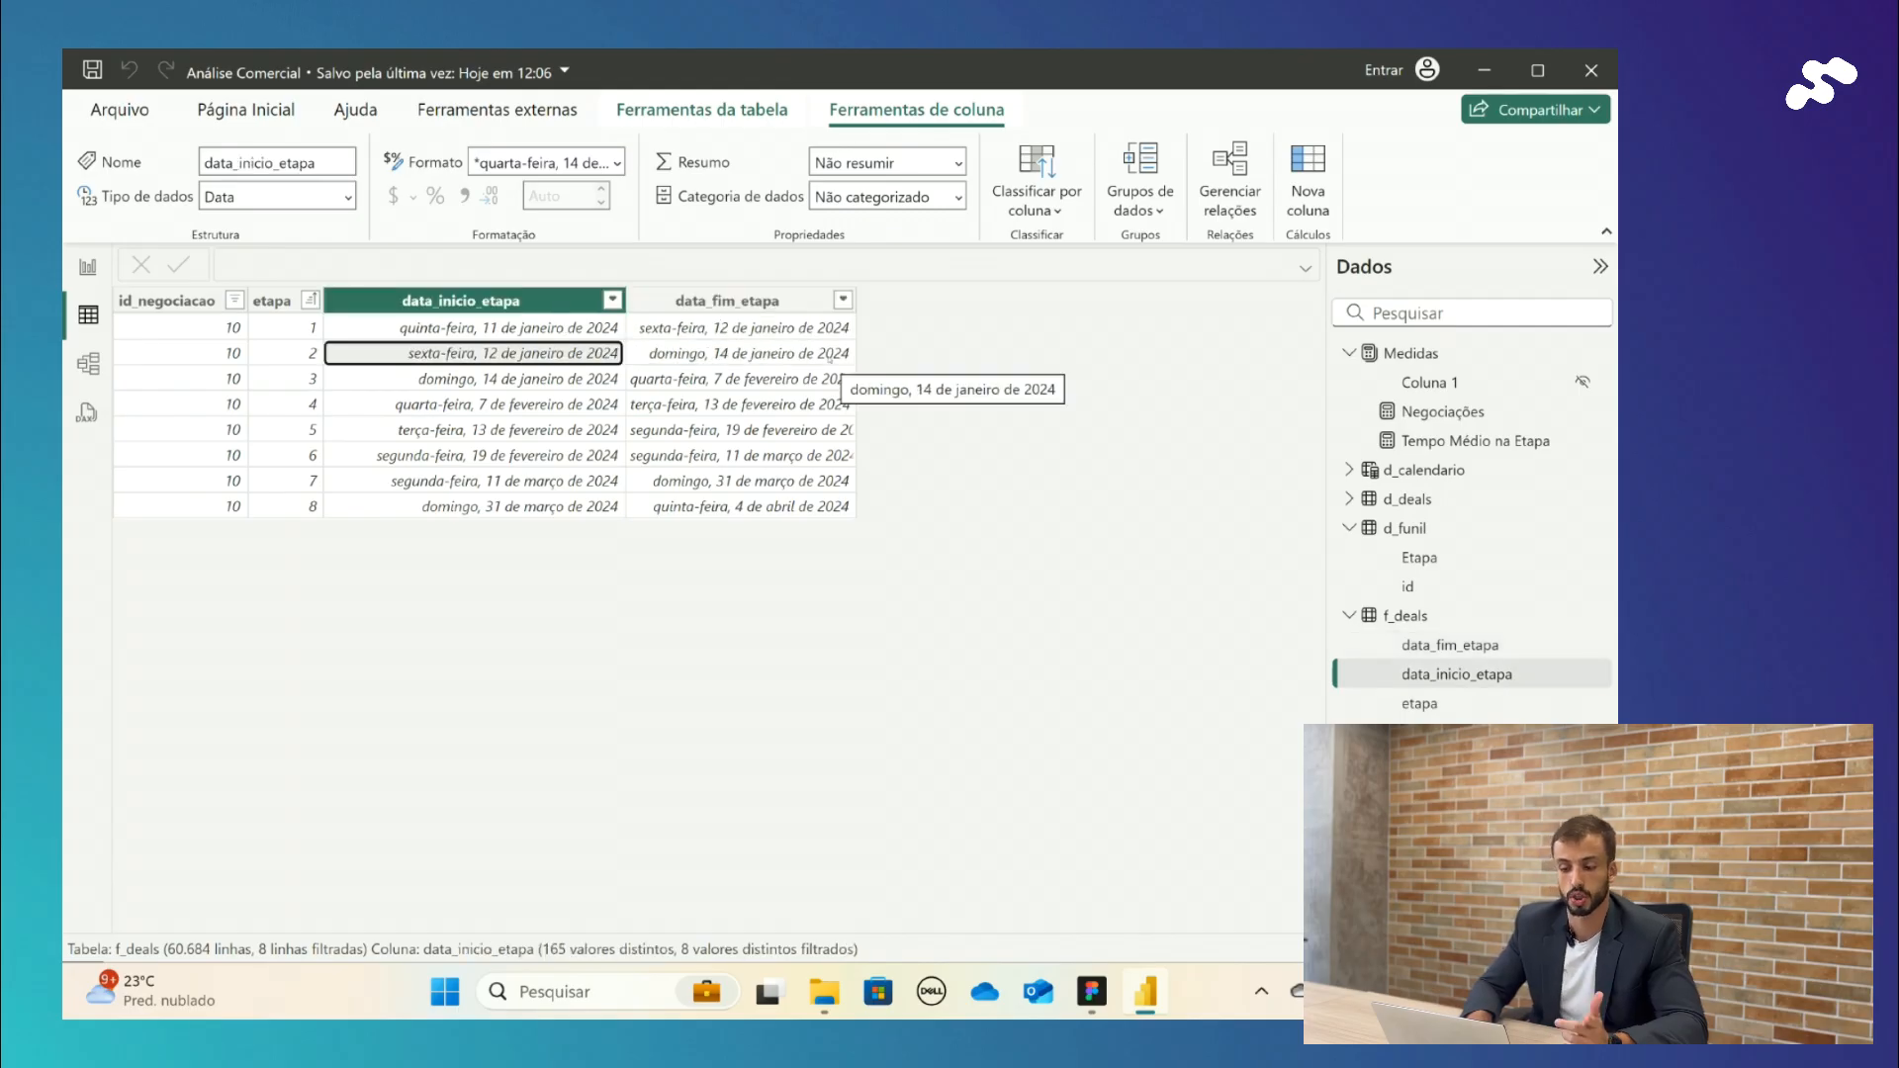
pyautogui.press('Right')
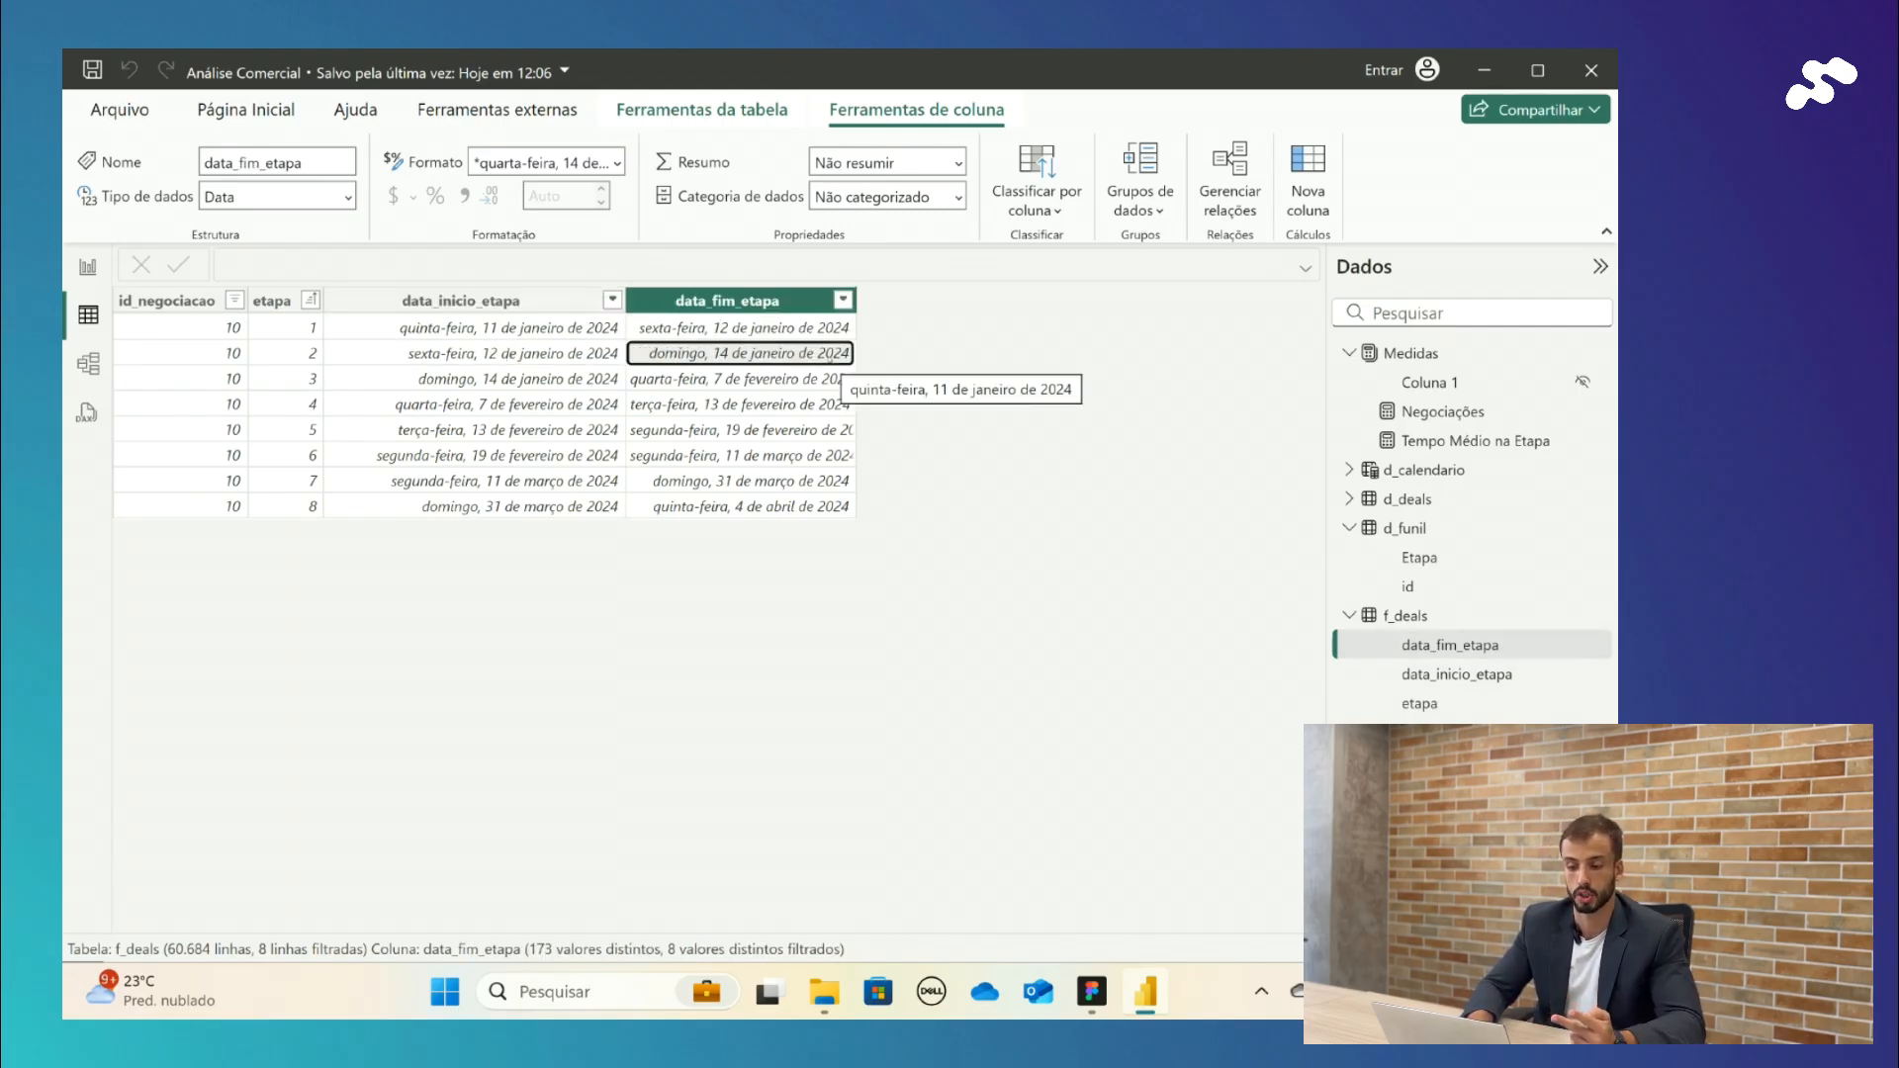
pyautogui.press('Down')
pyautogui.press('Left')
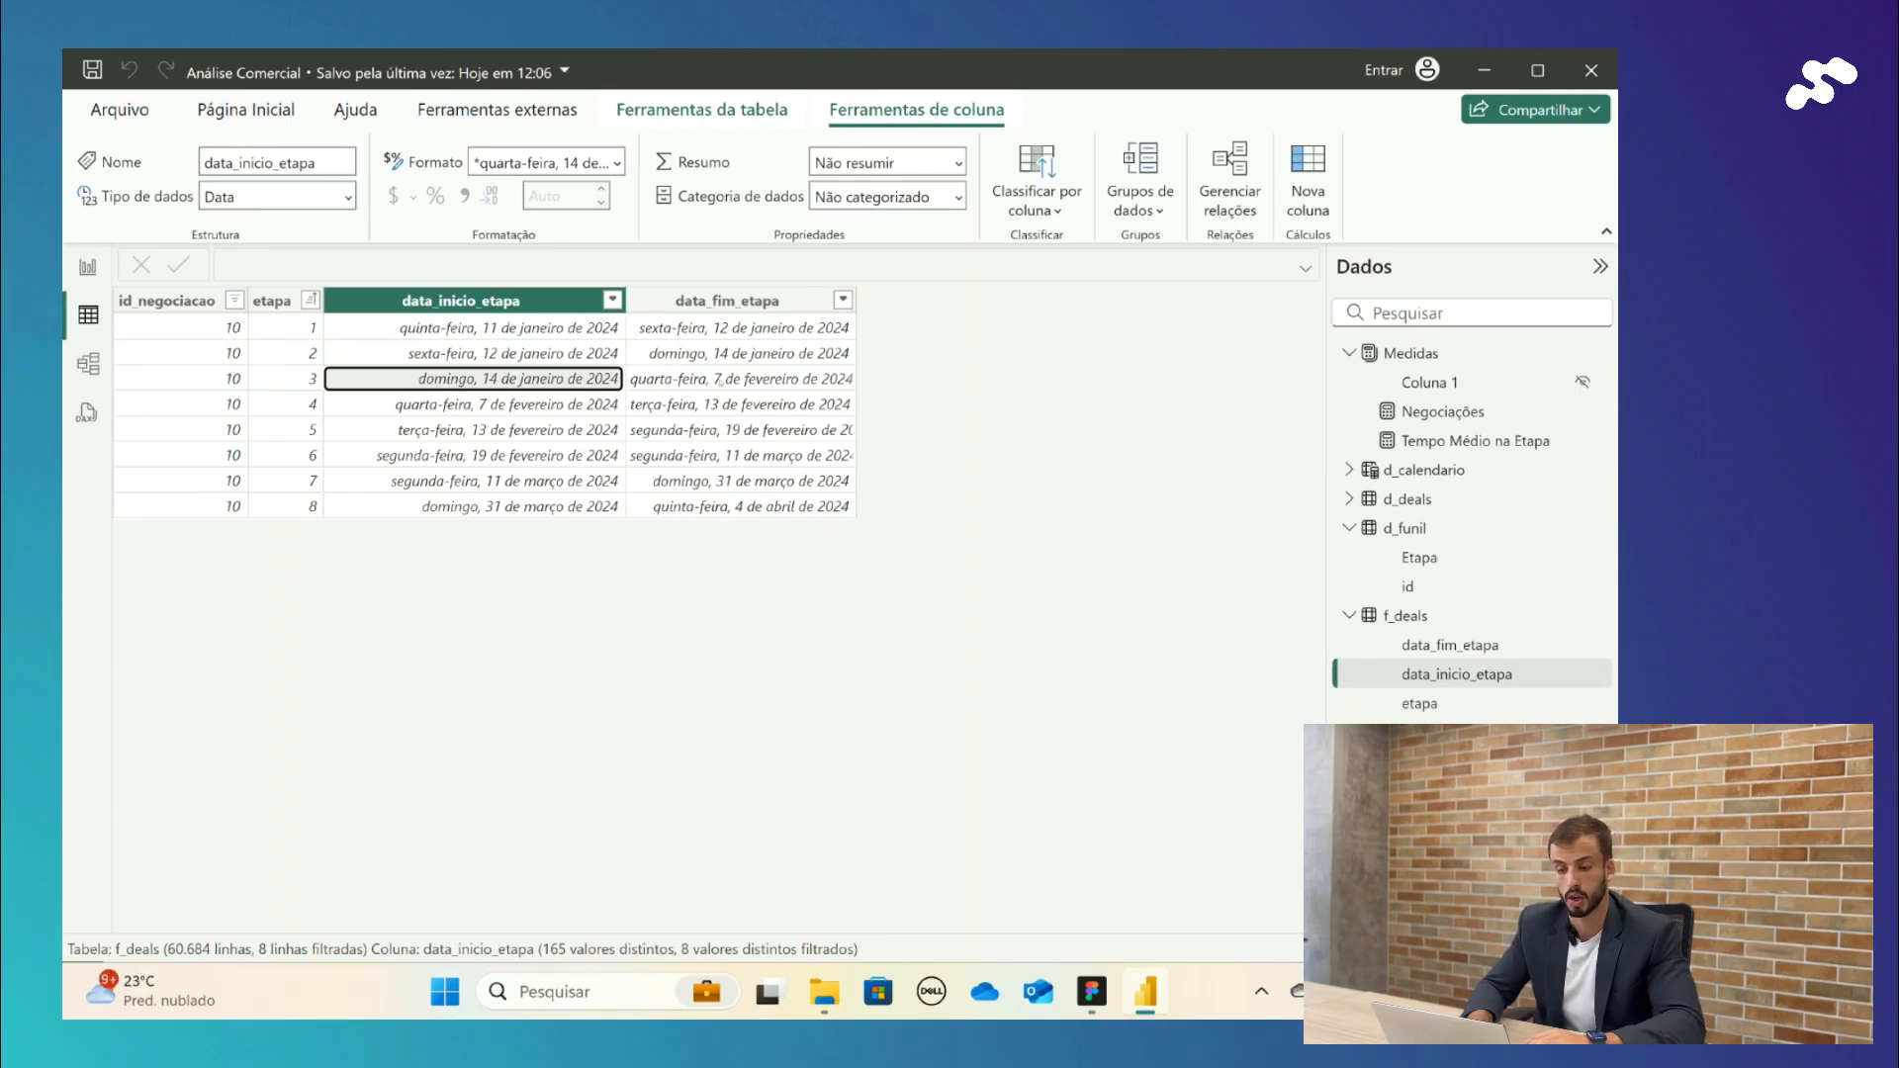
pyautogui.press('Right')
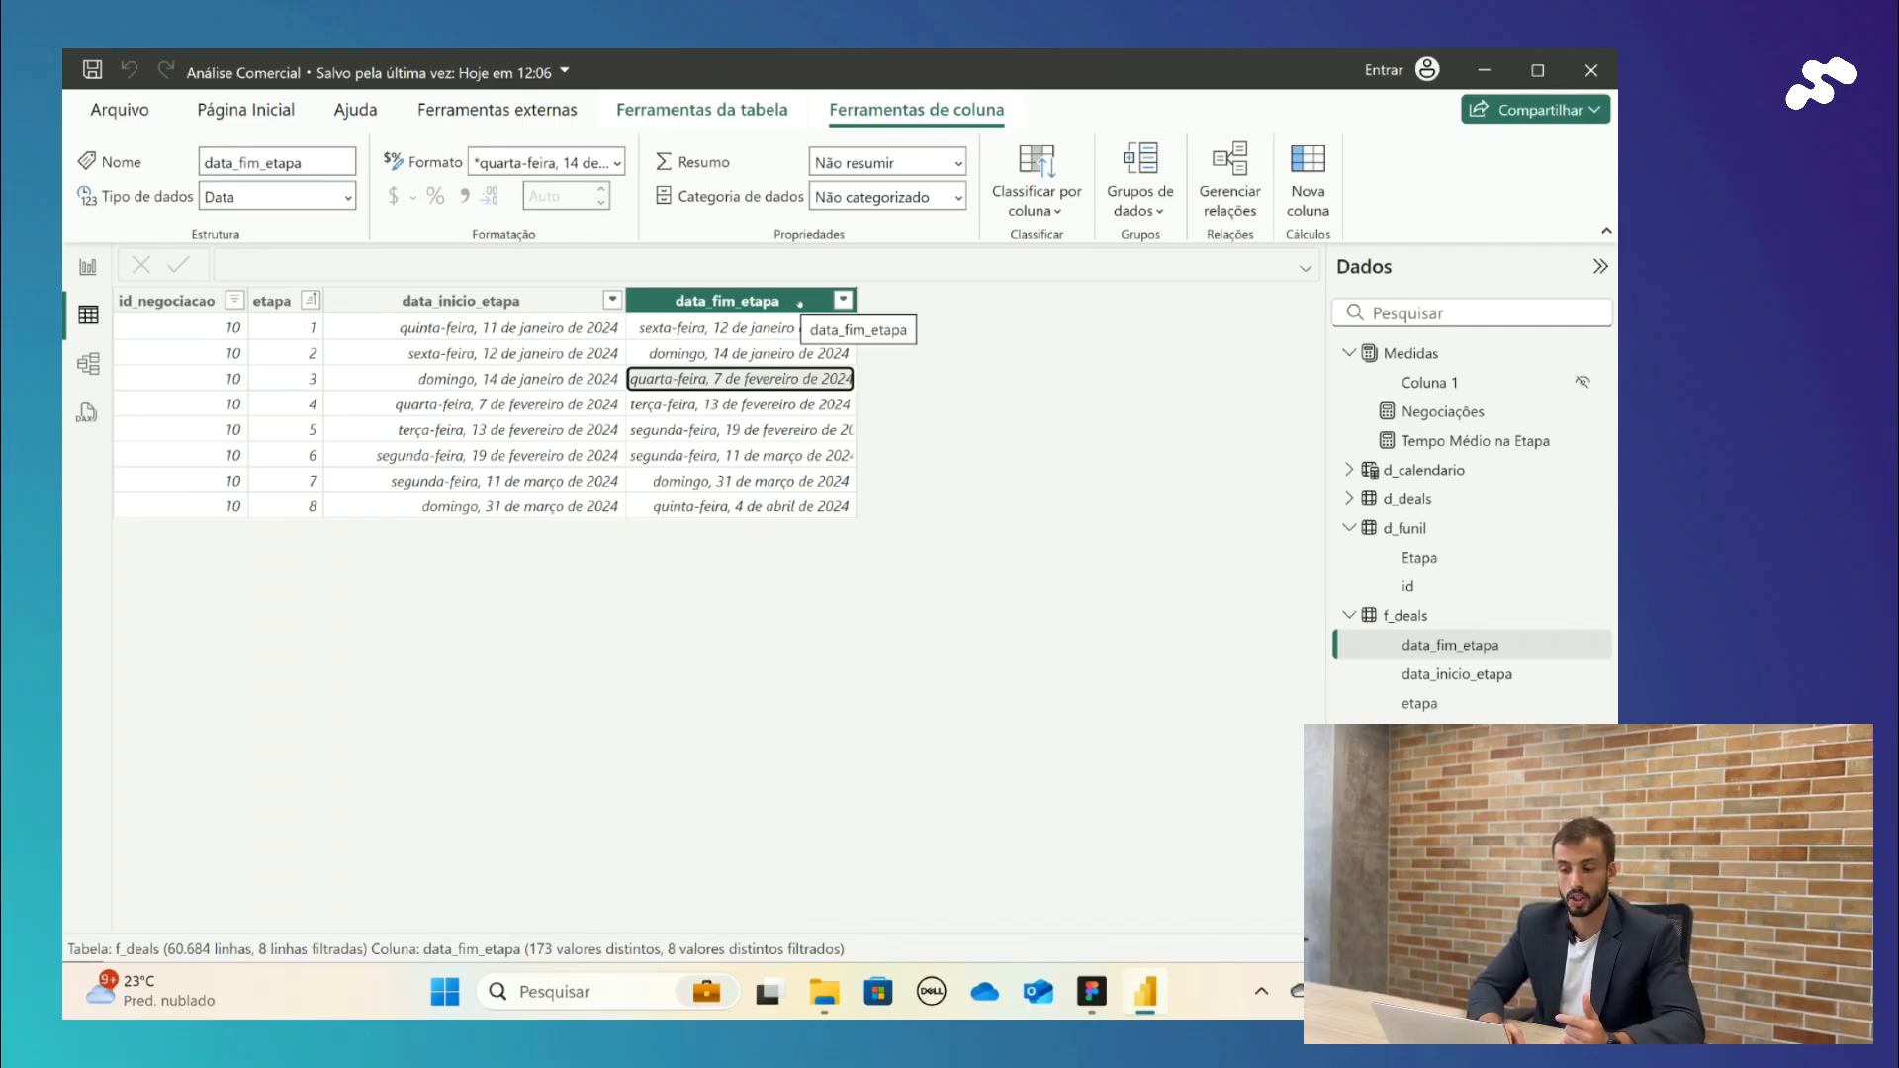
# - Review the full data_fim_etapa and data_inicio_etapa columns as the two dates used by the DATEDIFF calculation
pyautogui.click(801, 301)
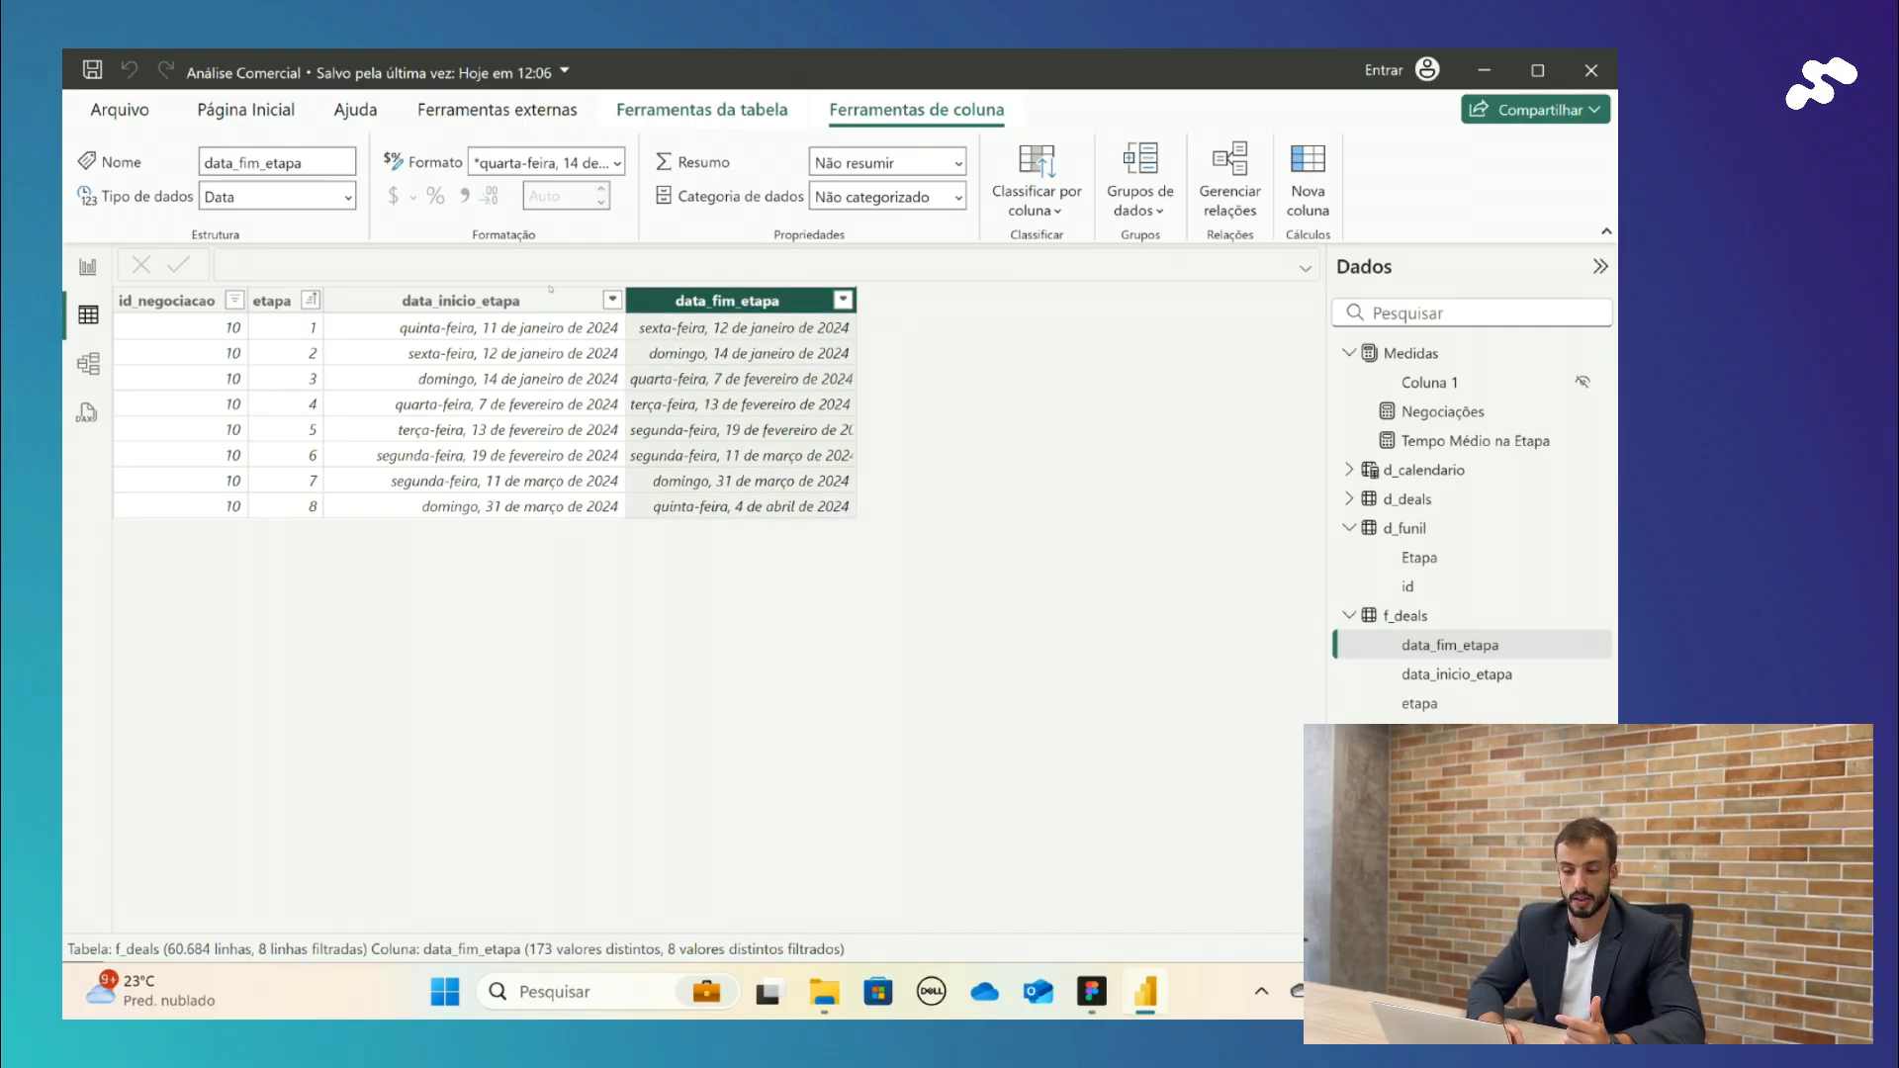
pyautogui.click(550, 297)
pyautogui.click(683, 353)
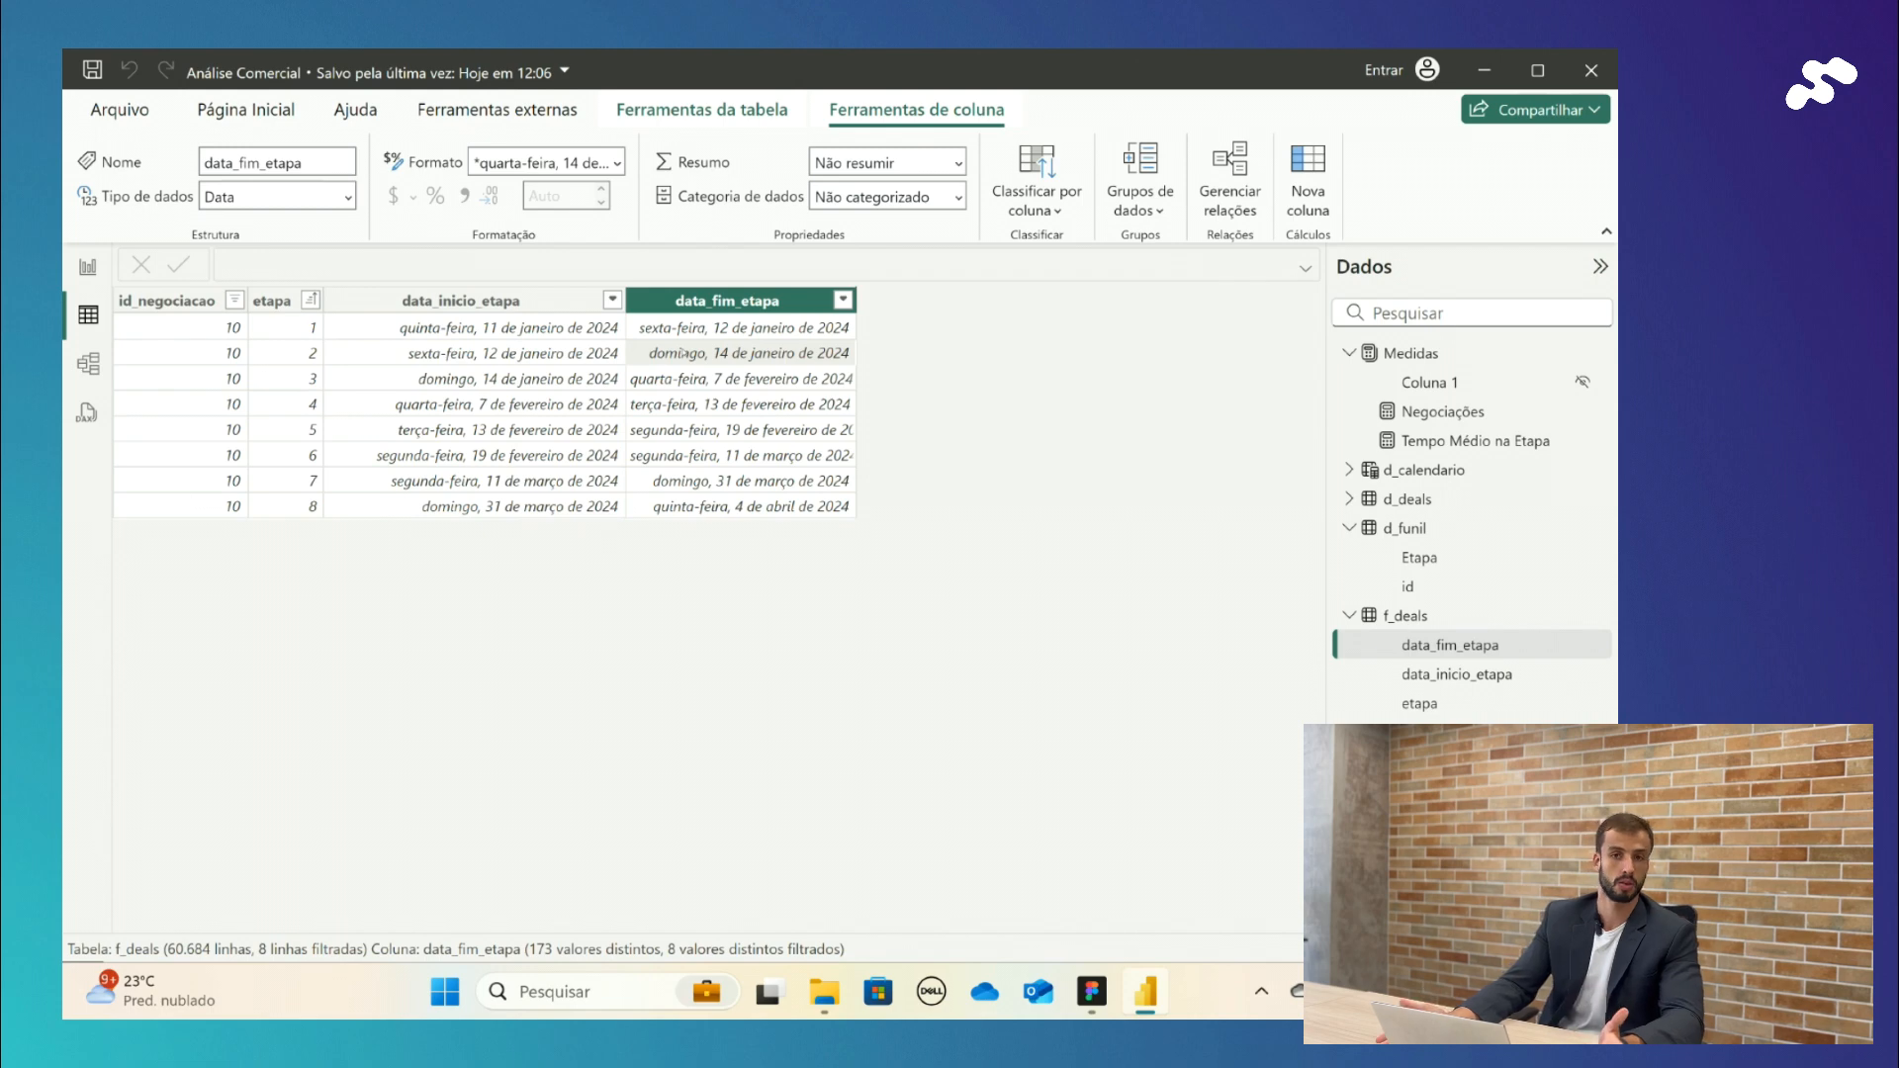
pyautogui.click(707, 328)
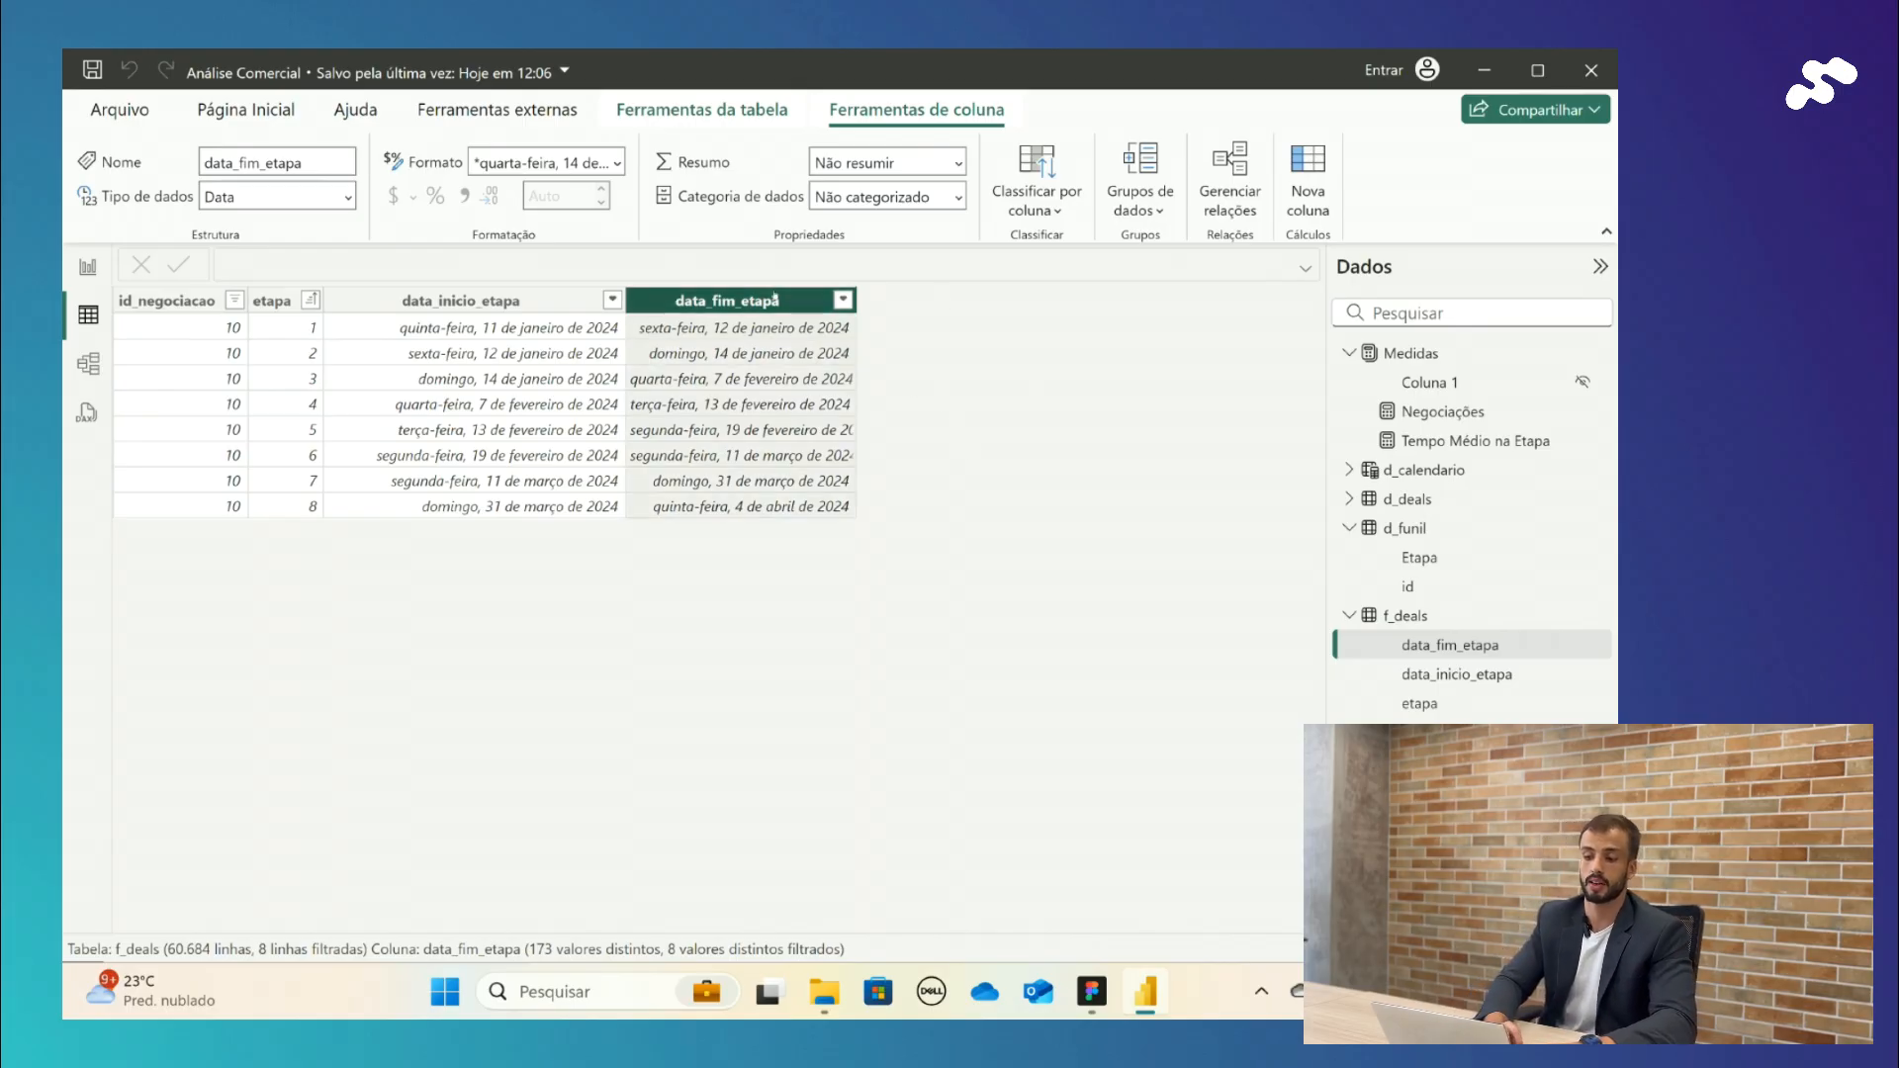
pyautogui.click(474, 300)
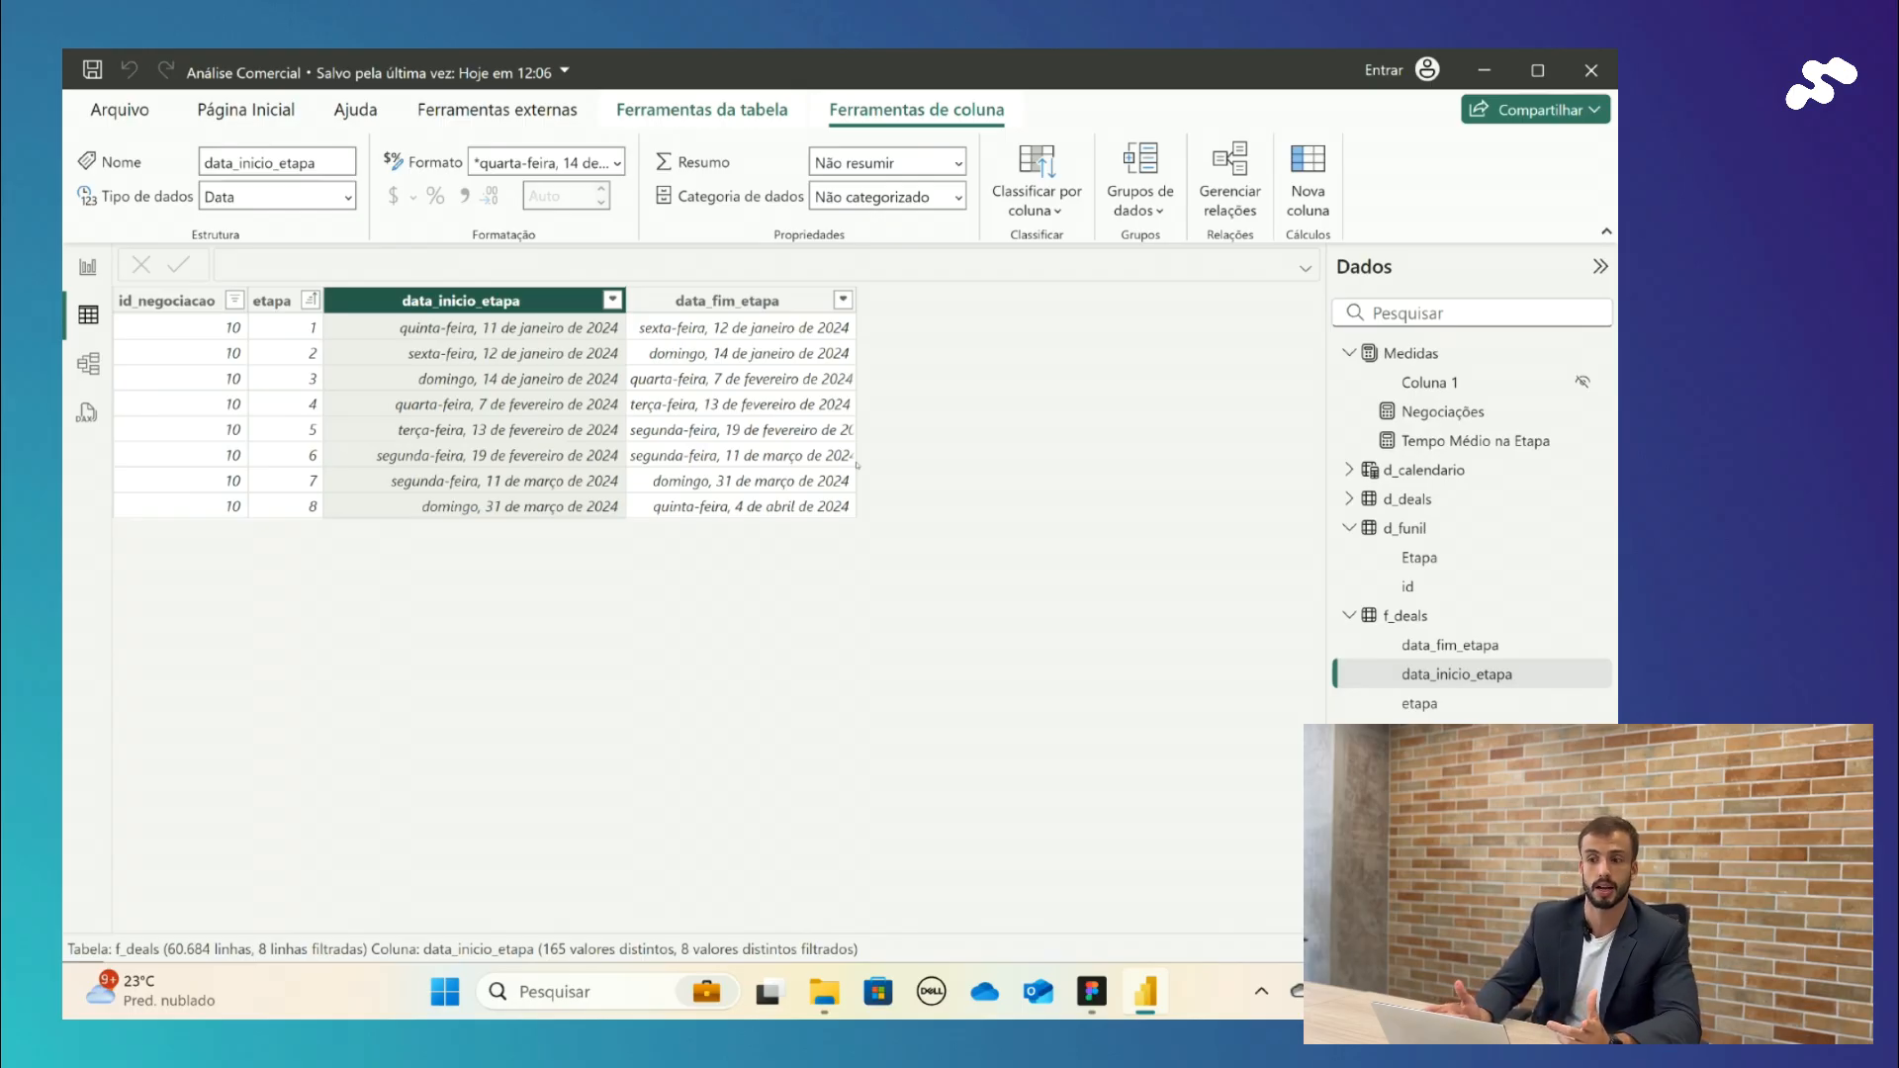
# - Return to the report page and review the DATEDIFF expression in the Tempo Médio na Etapa measure formula
pyautogui.click(78, 269)
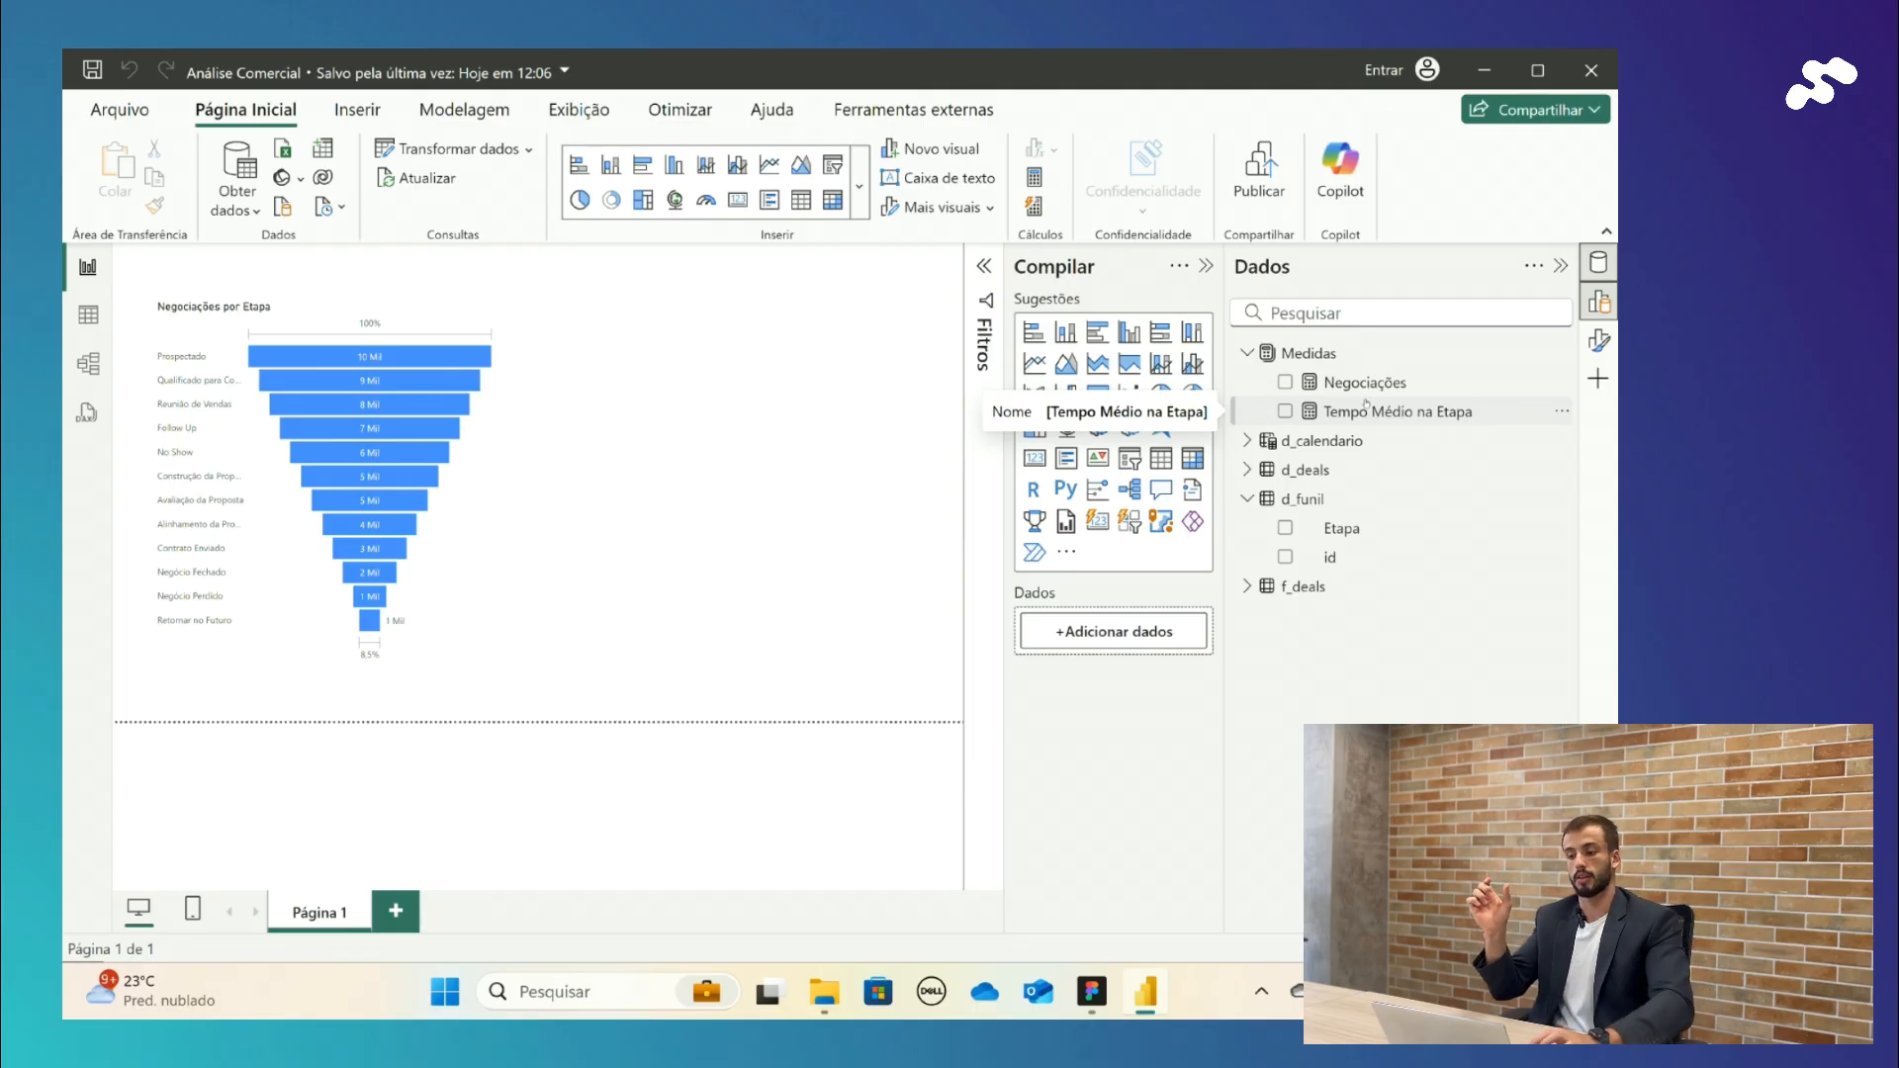
pyautogui.click(1366, 407)
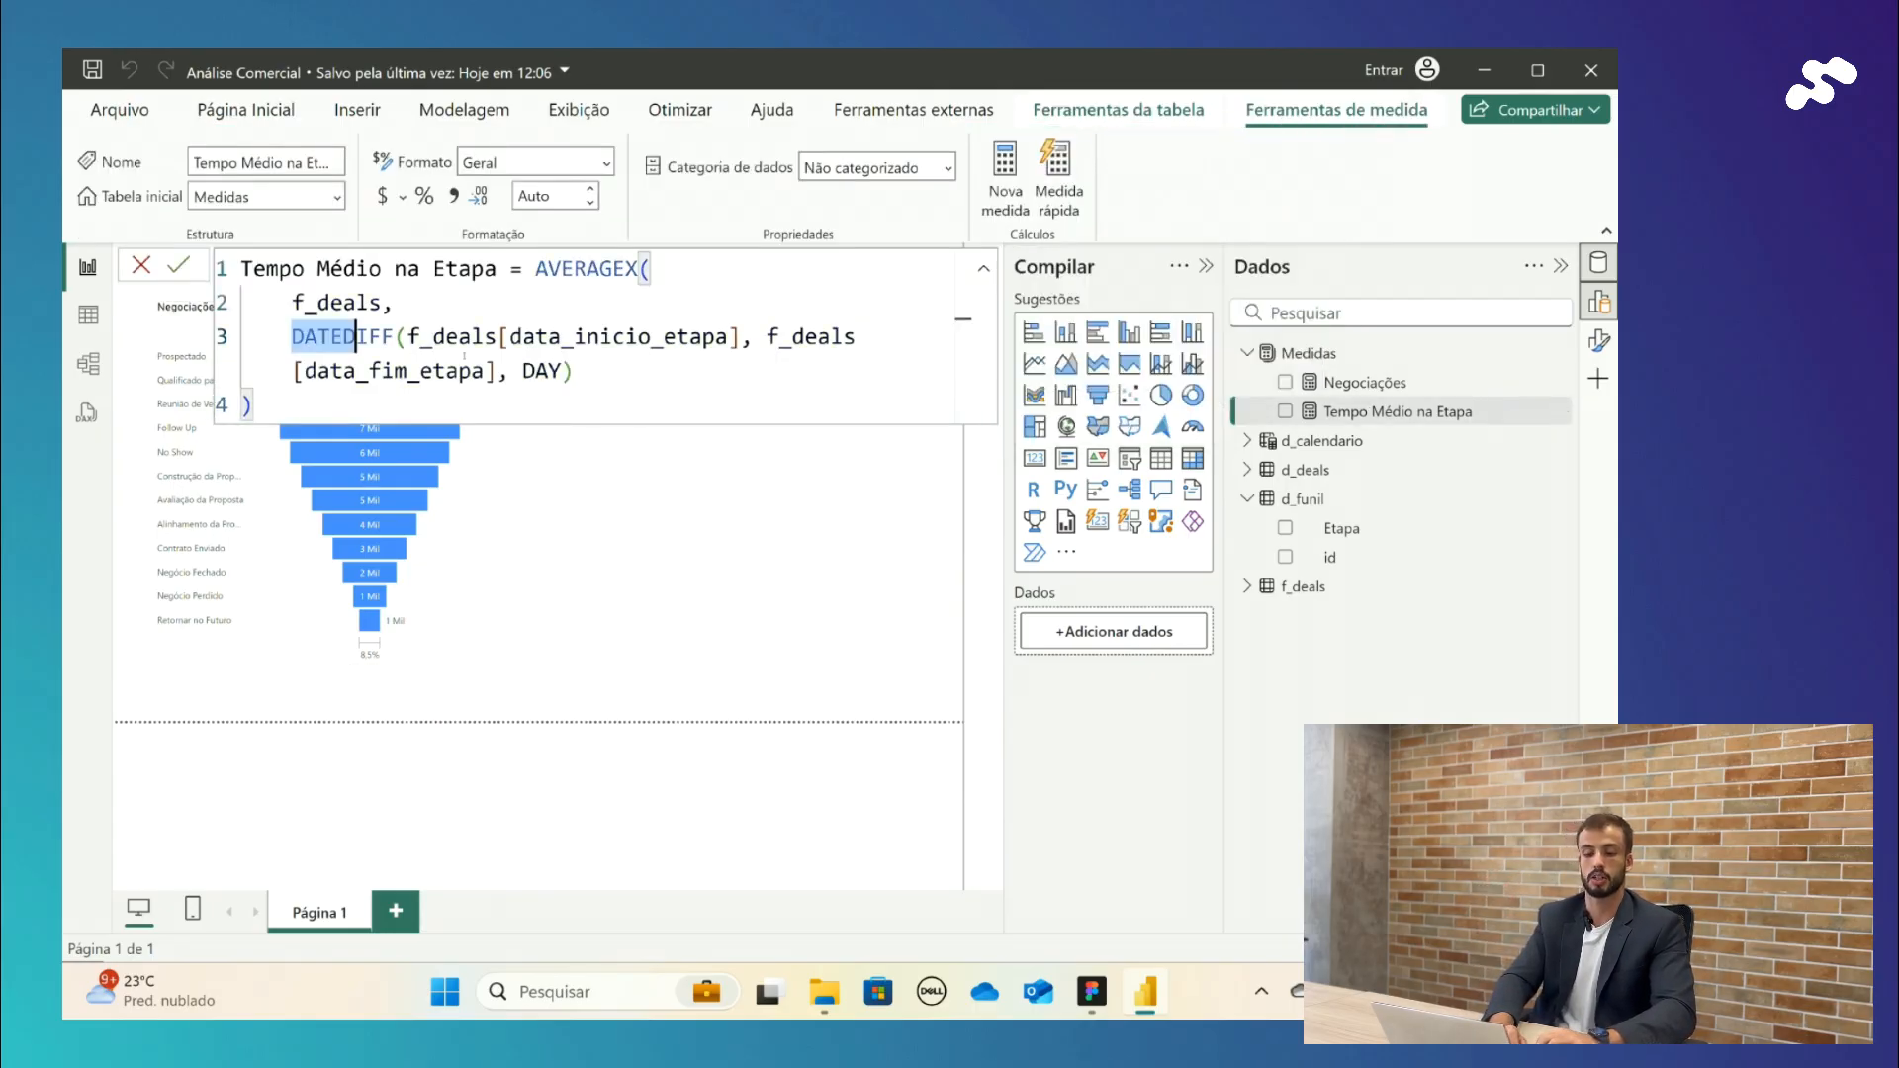
pyautogui.moveTo(464, 355); pyautogui.dragTo(582, 369)
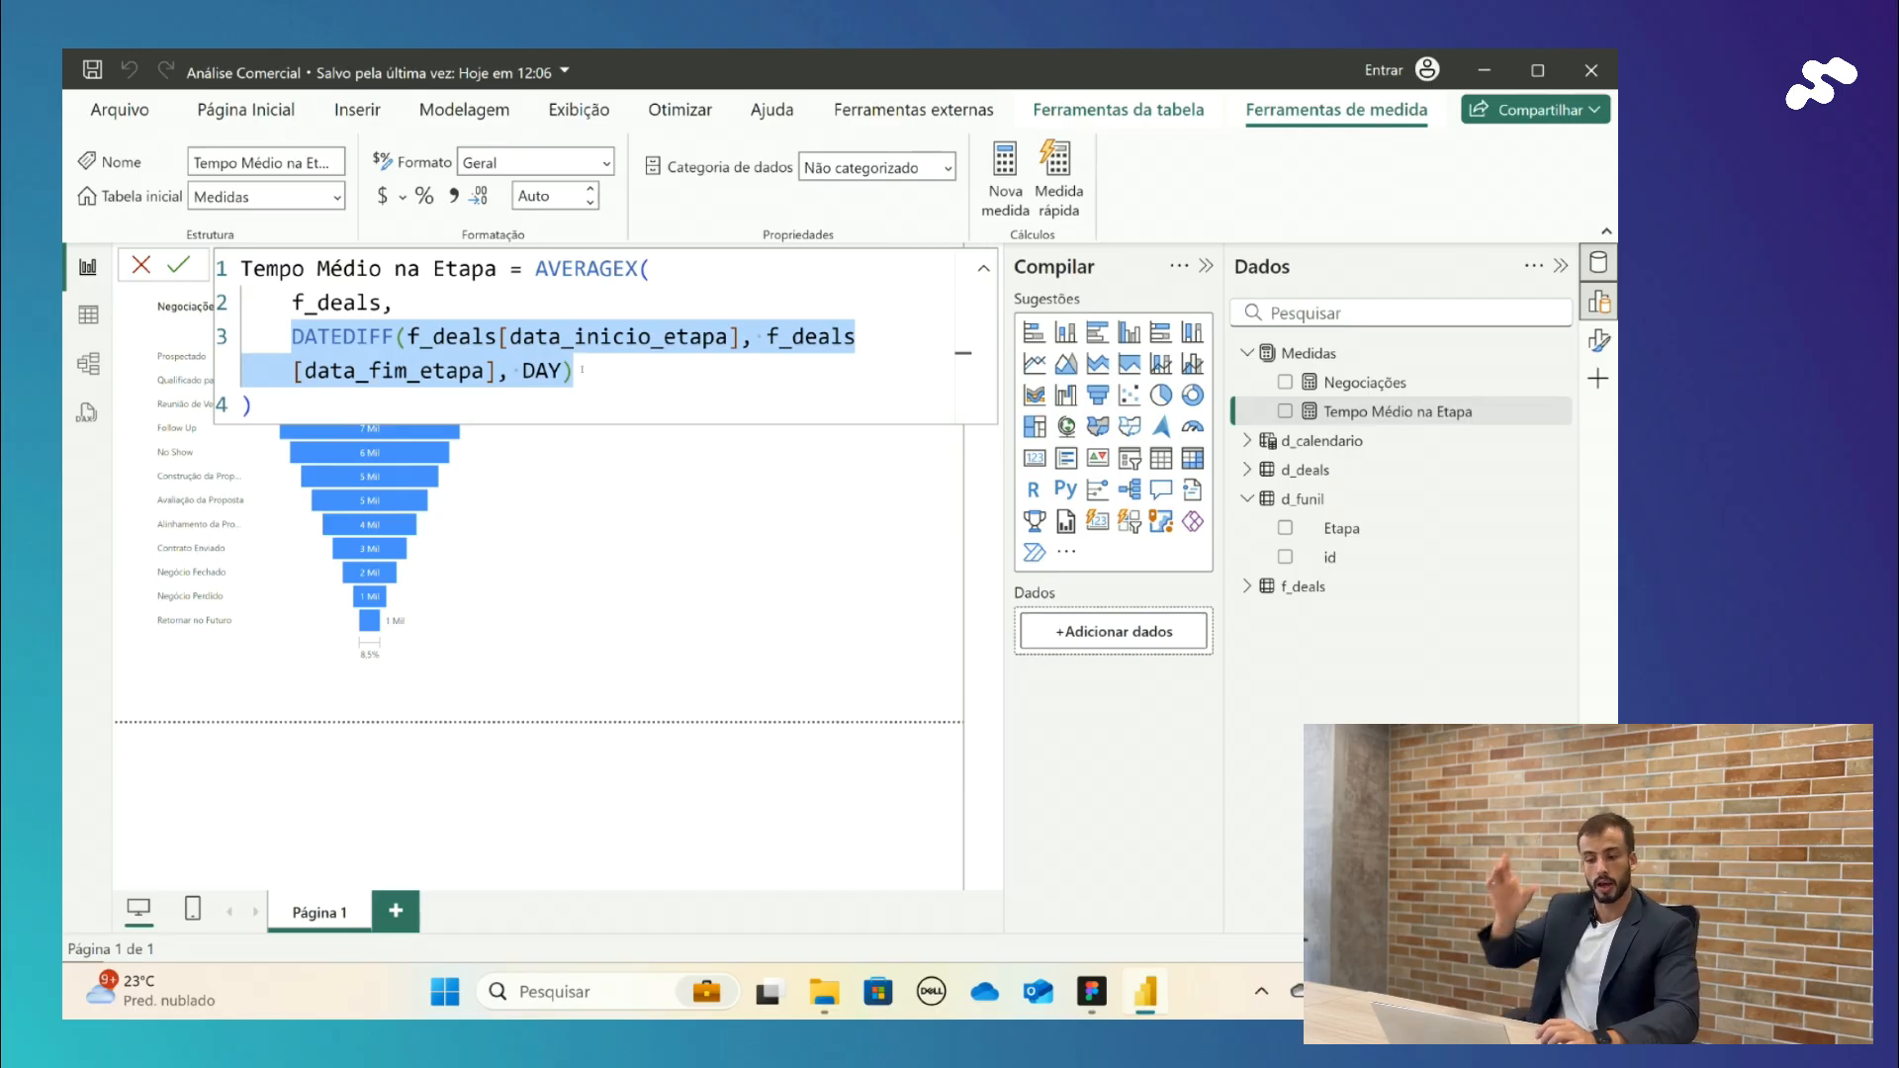
pyautogui.click(720, 471)
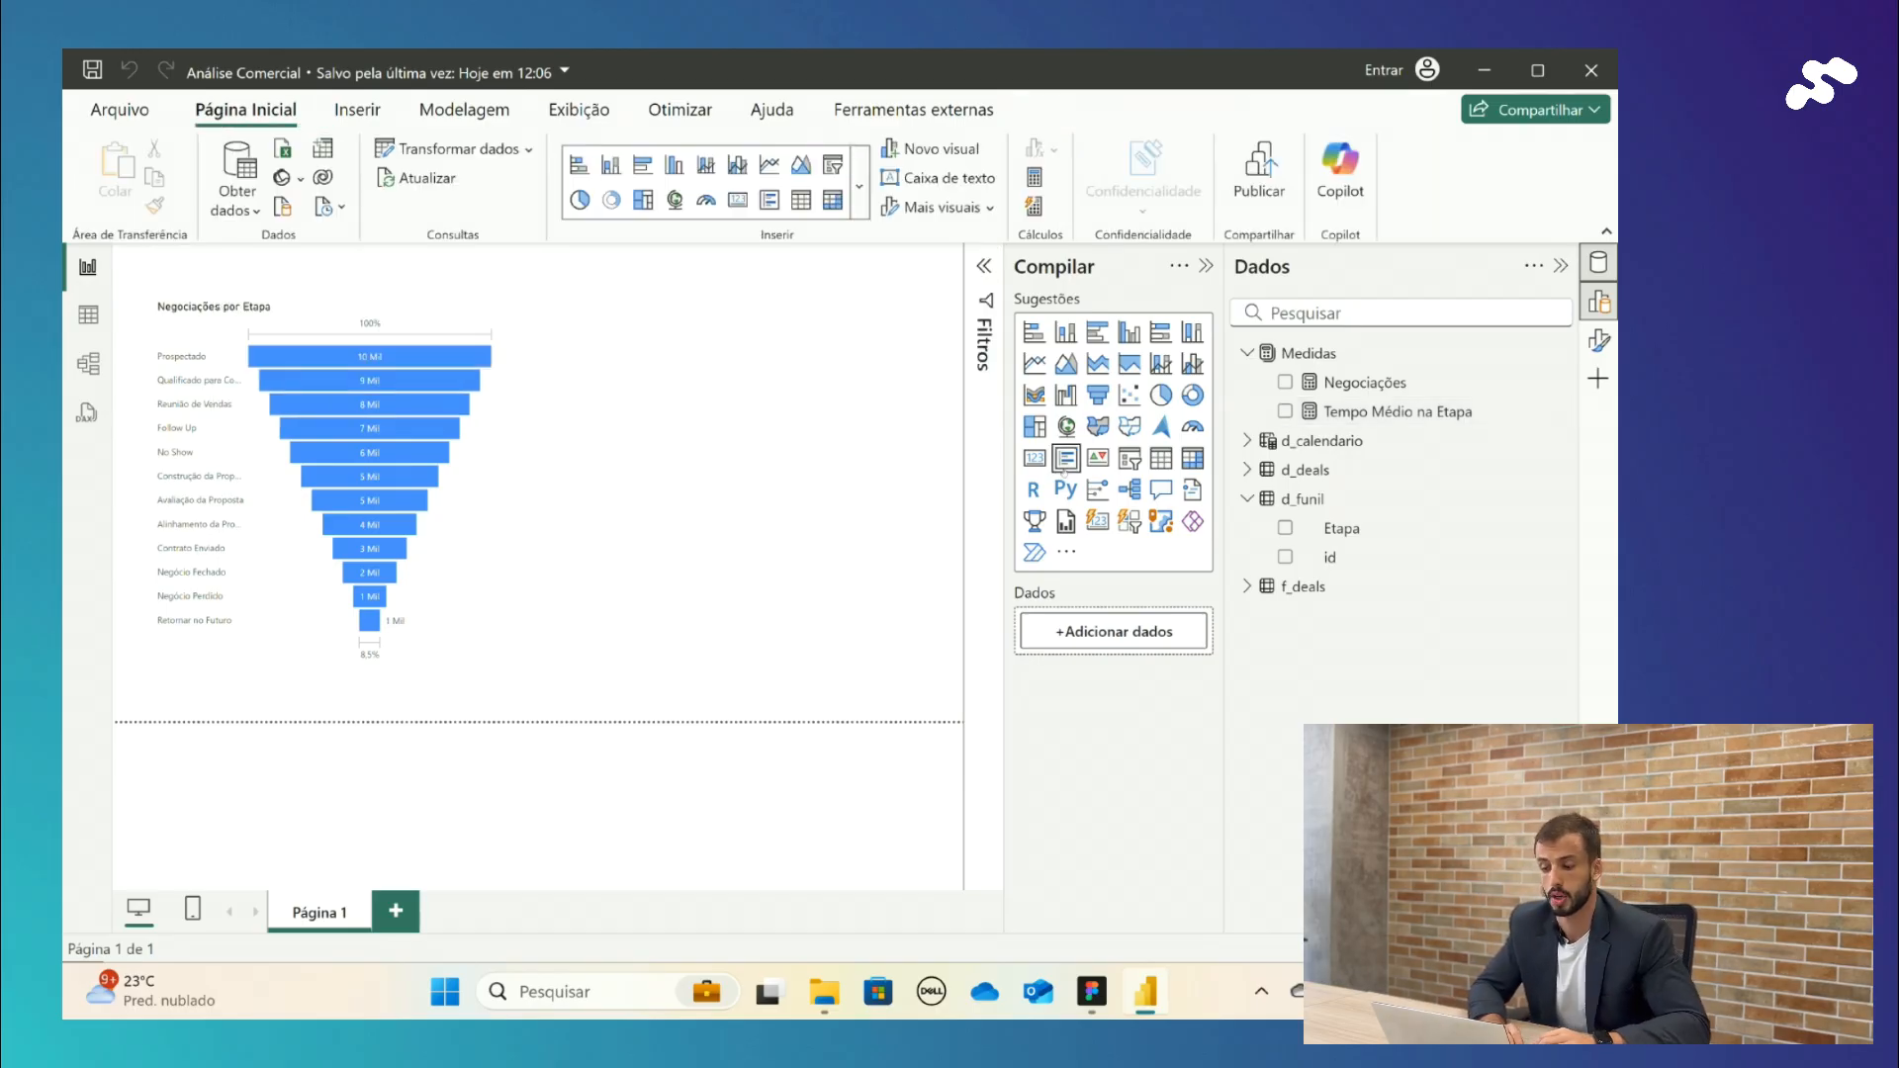
# - Insert a matrix beside the funnel chart with the d_funil Etapa field as rows and Tempo Médio na Etapa as values
pyautogui.click(833, 199)
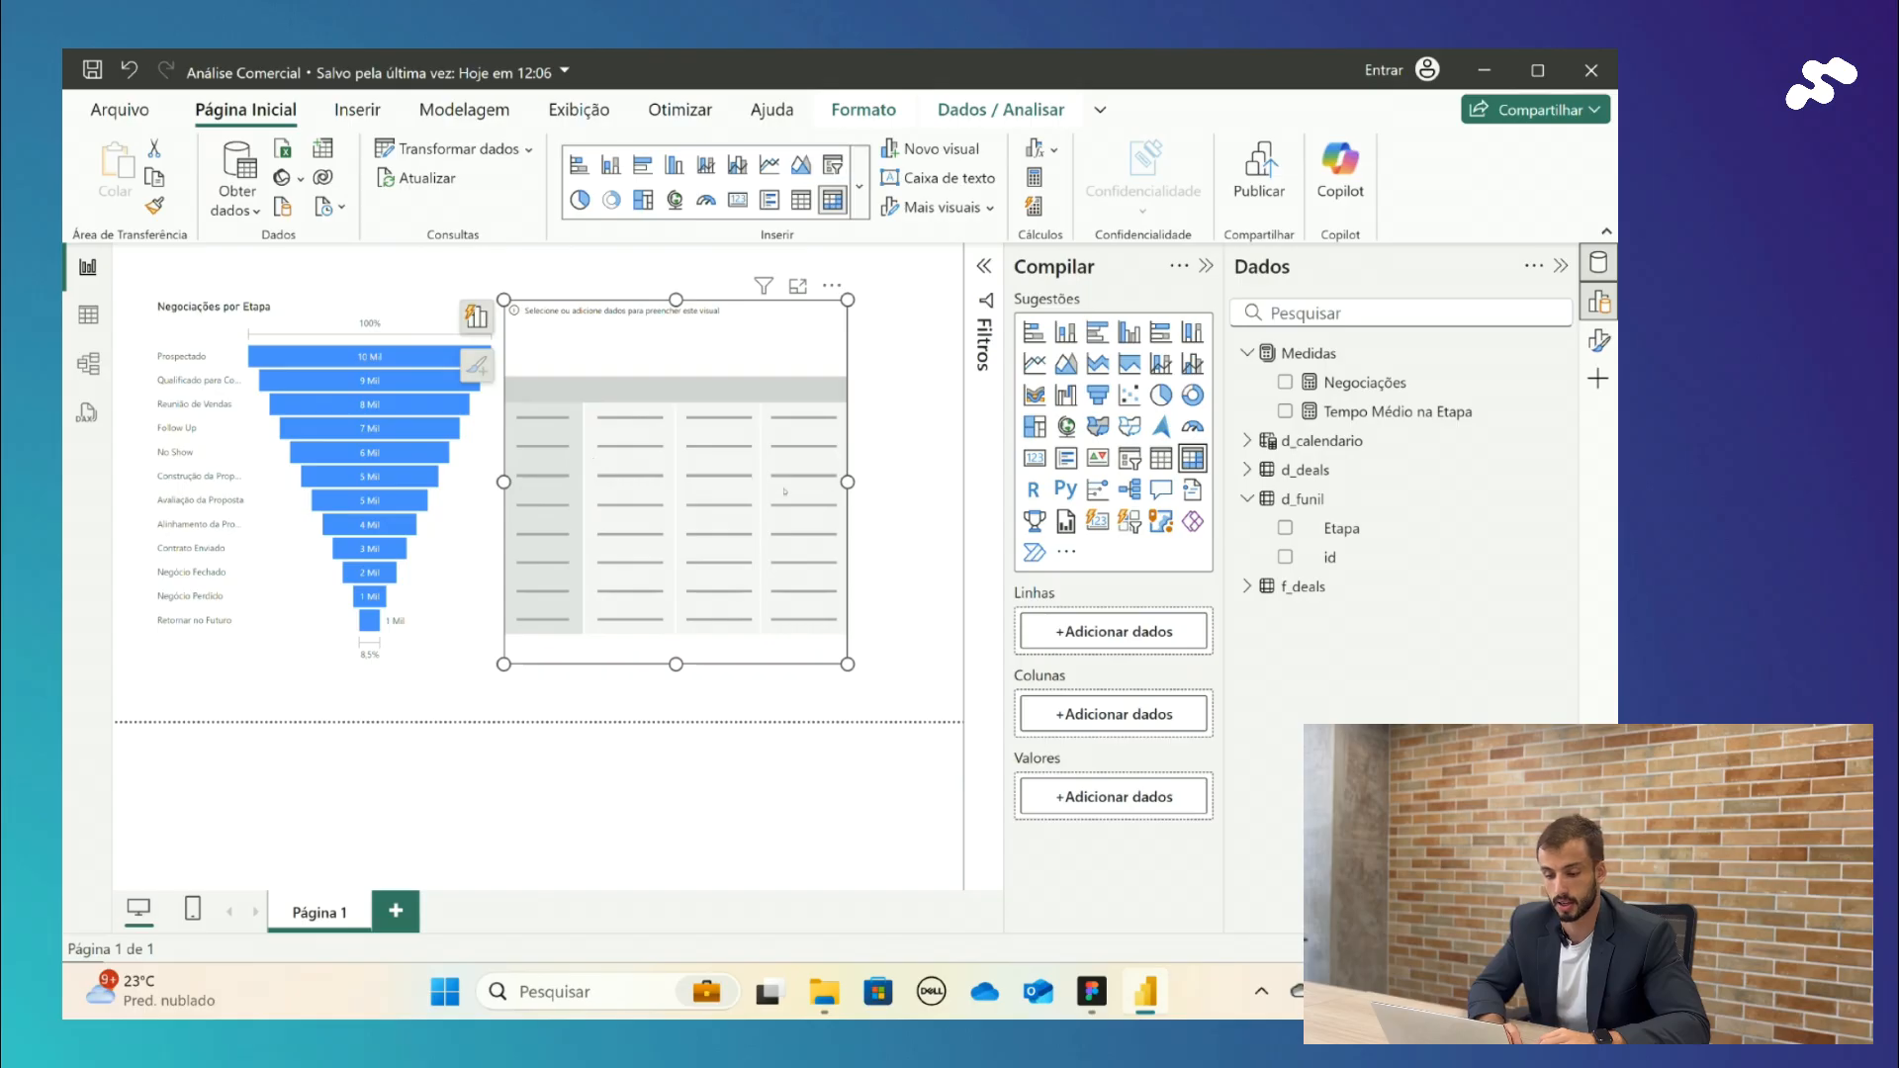
pyautogui.moveTo(849, 483); pyautogui.dragTo(894, 494)
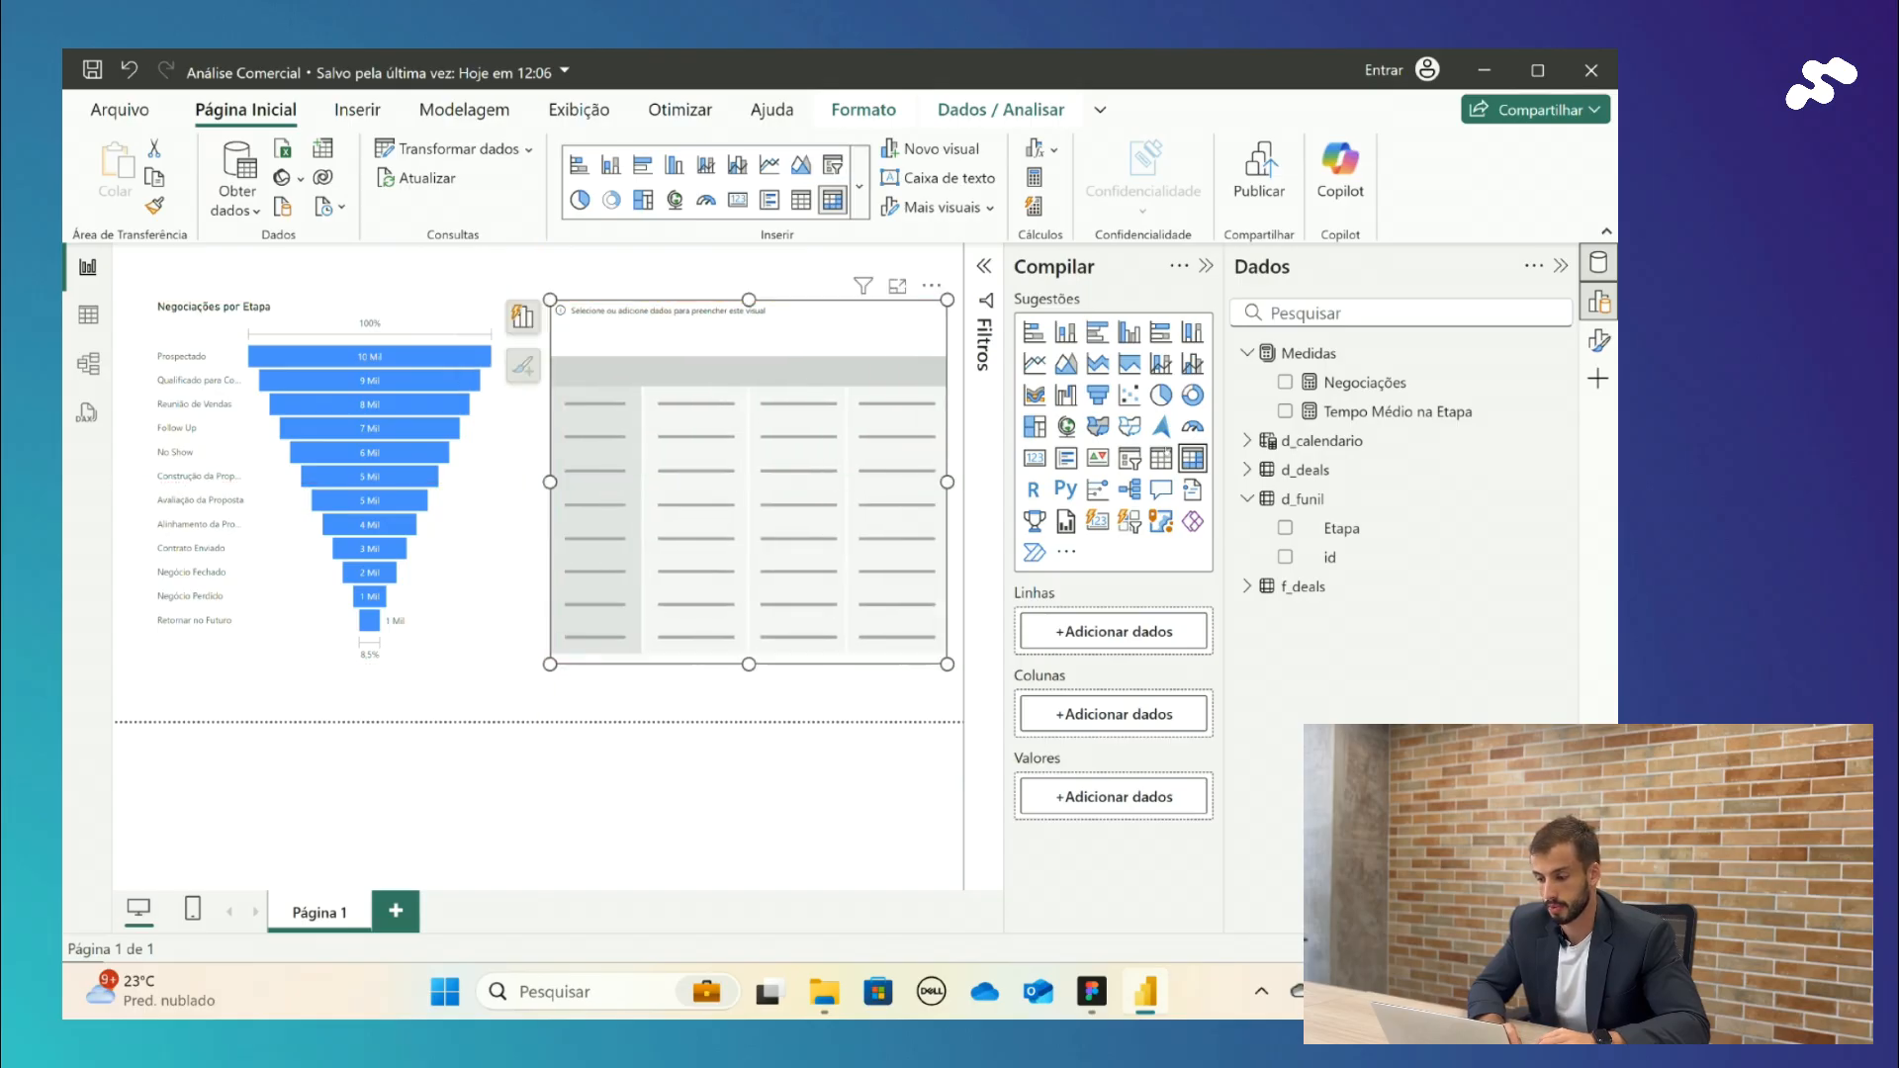
pyautogui.click(1285, 411)
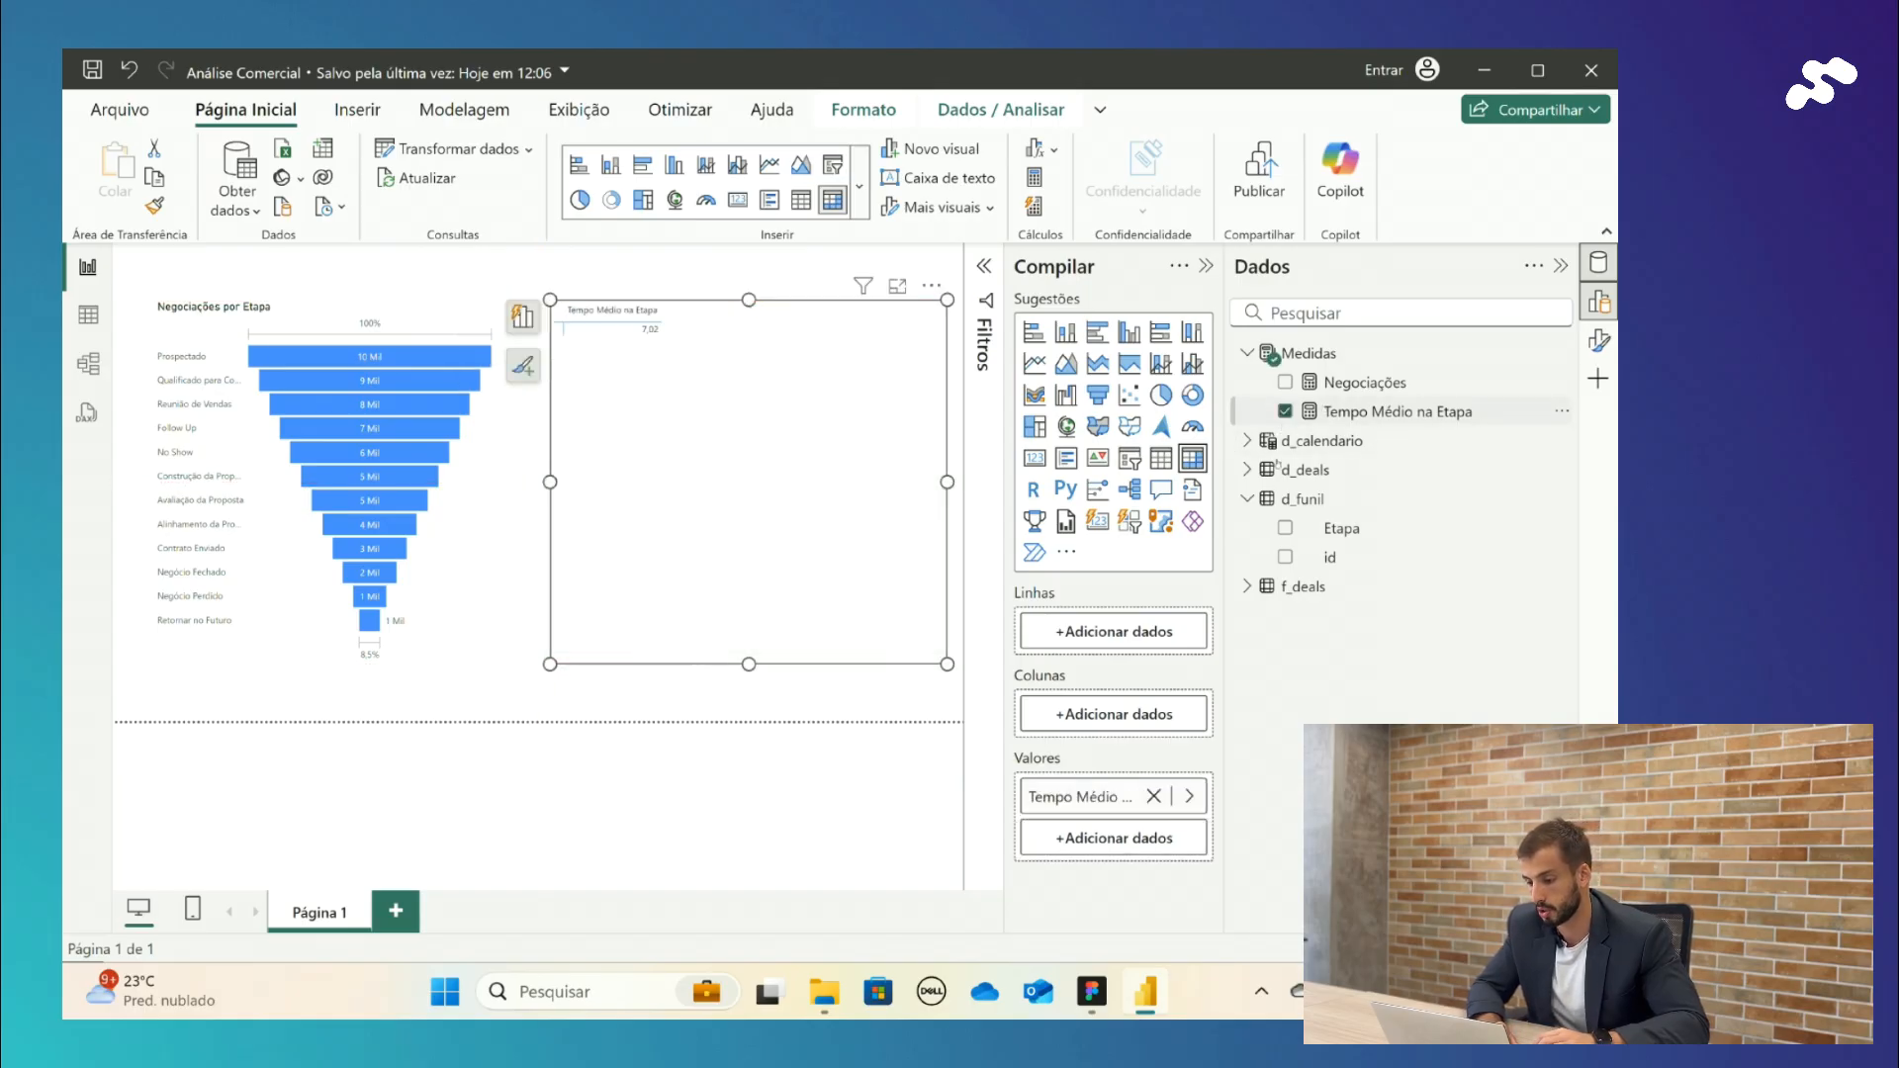
pyautogui.click(1285, 528)
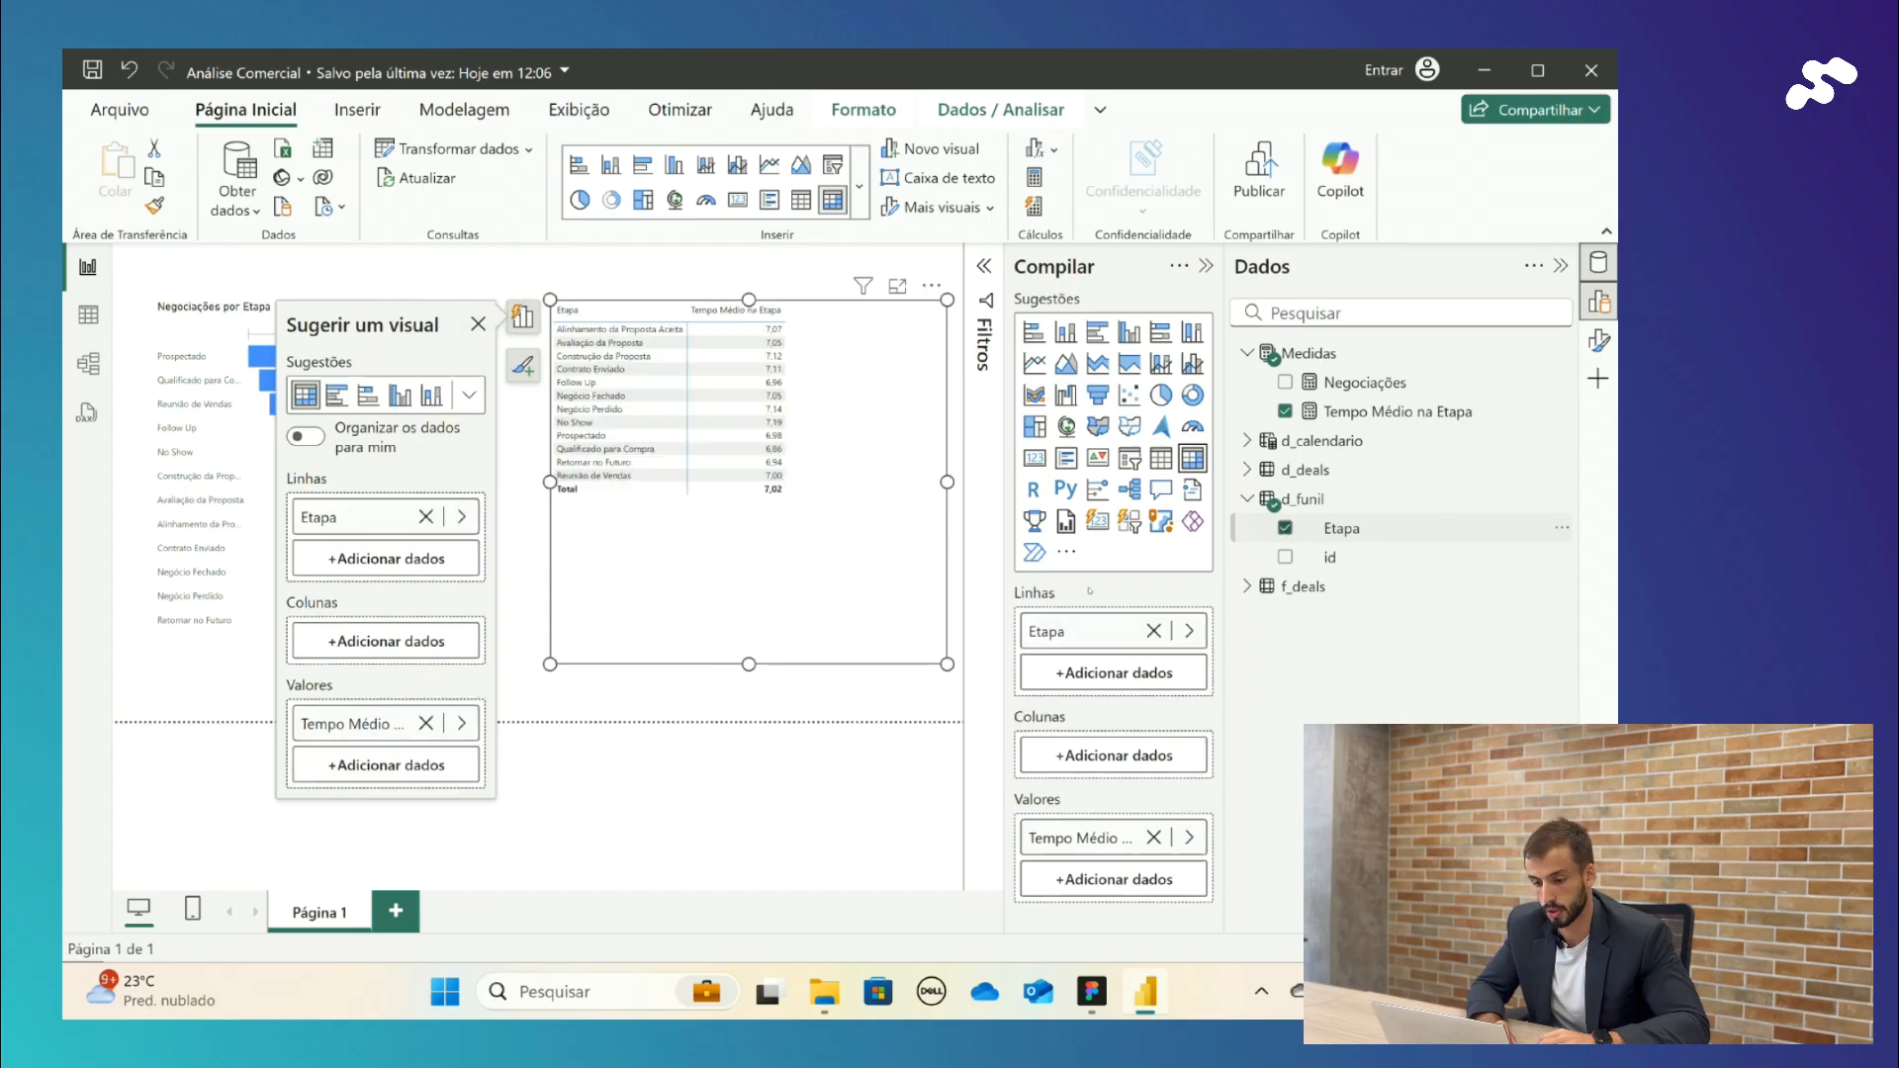
pyautogui.click(773, 729)
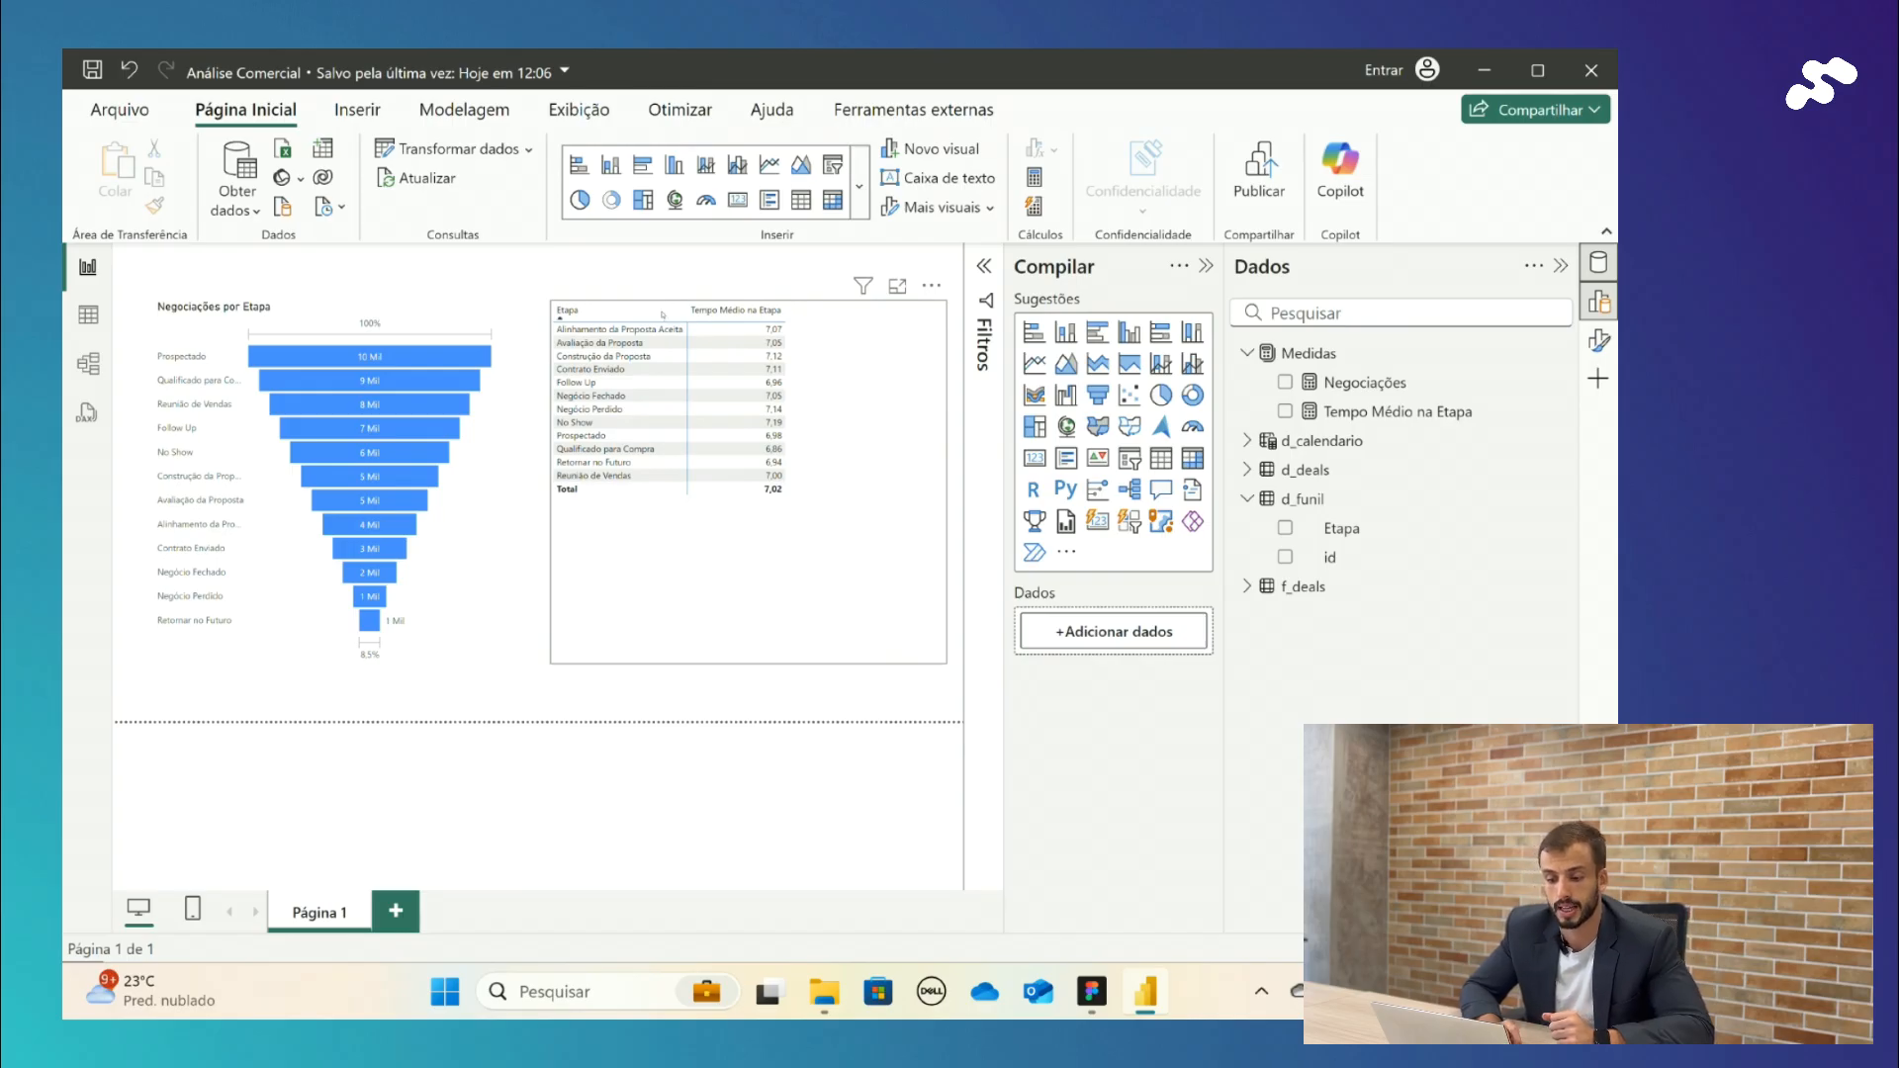
pyautogui.click(663, 313)
pyautogui.click(663, 315)
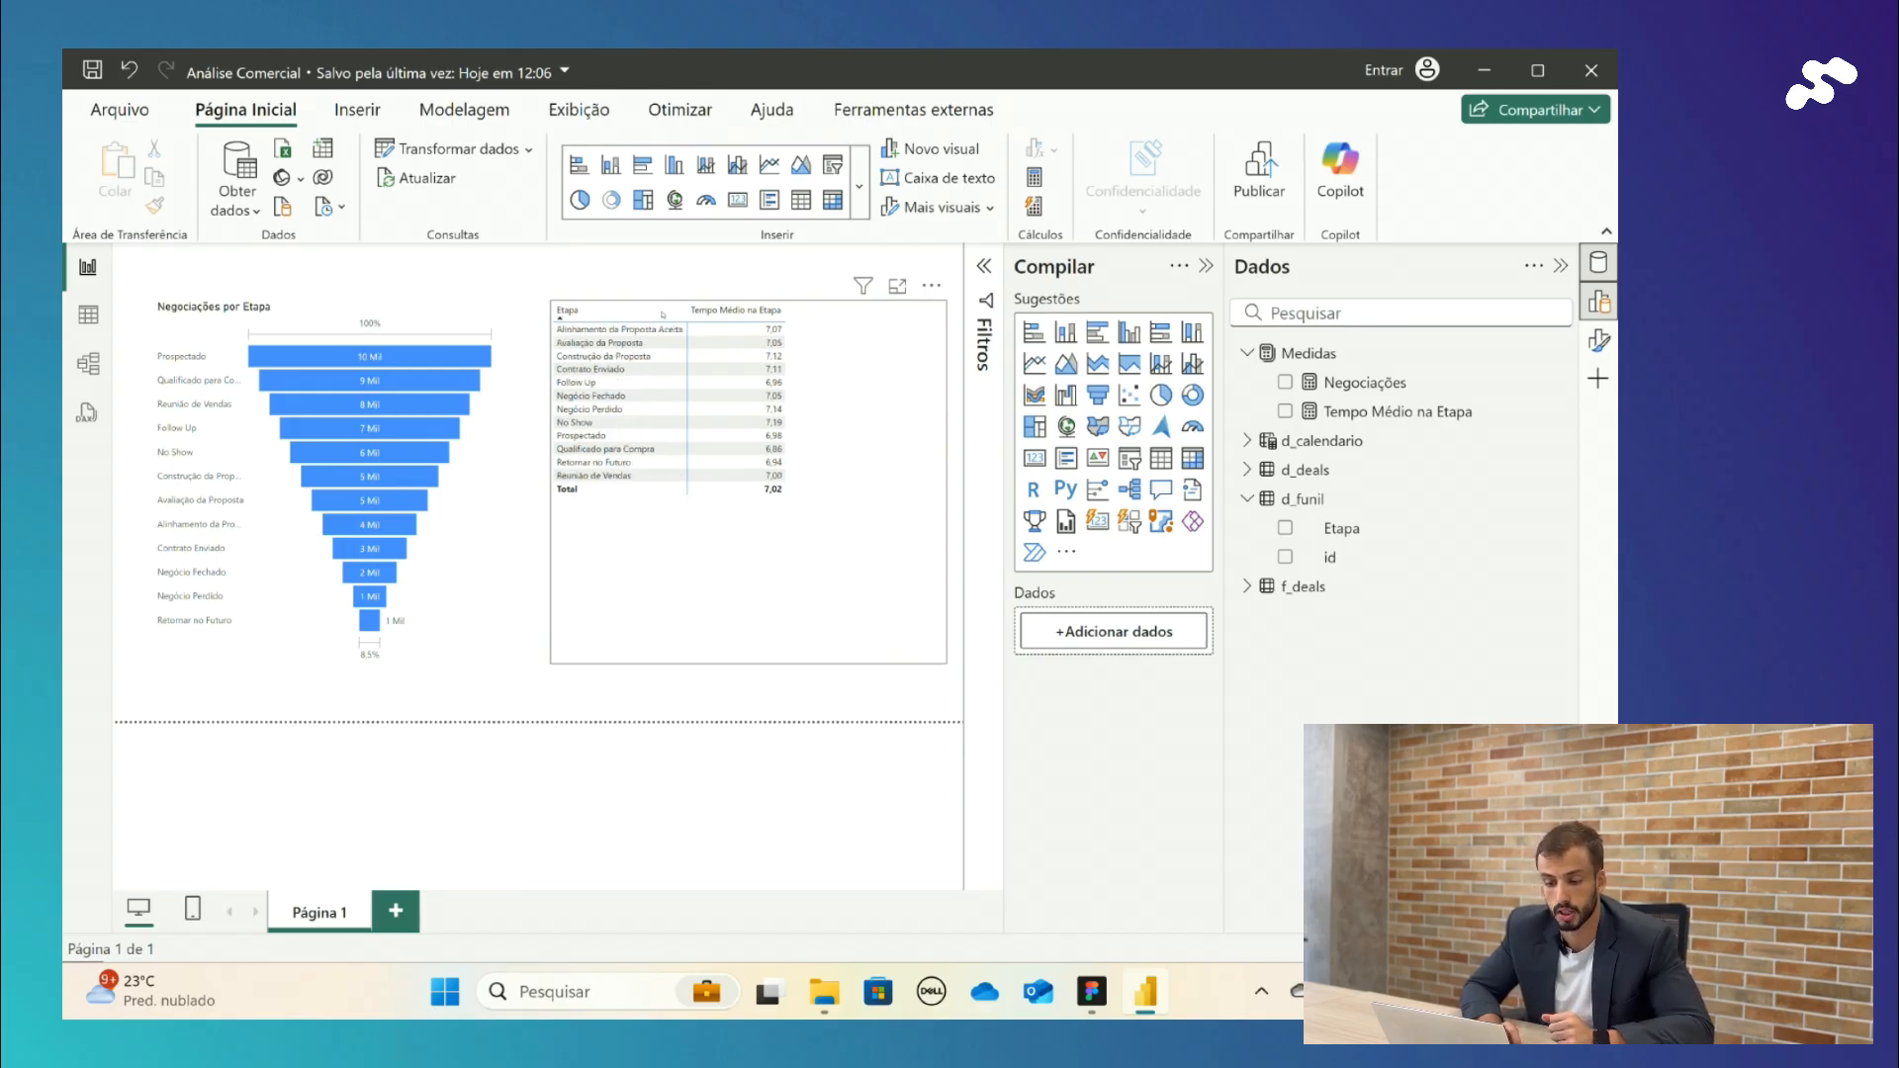
pyautogui.click(662, 314)
pyautogui.click(662, 315)
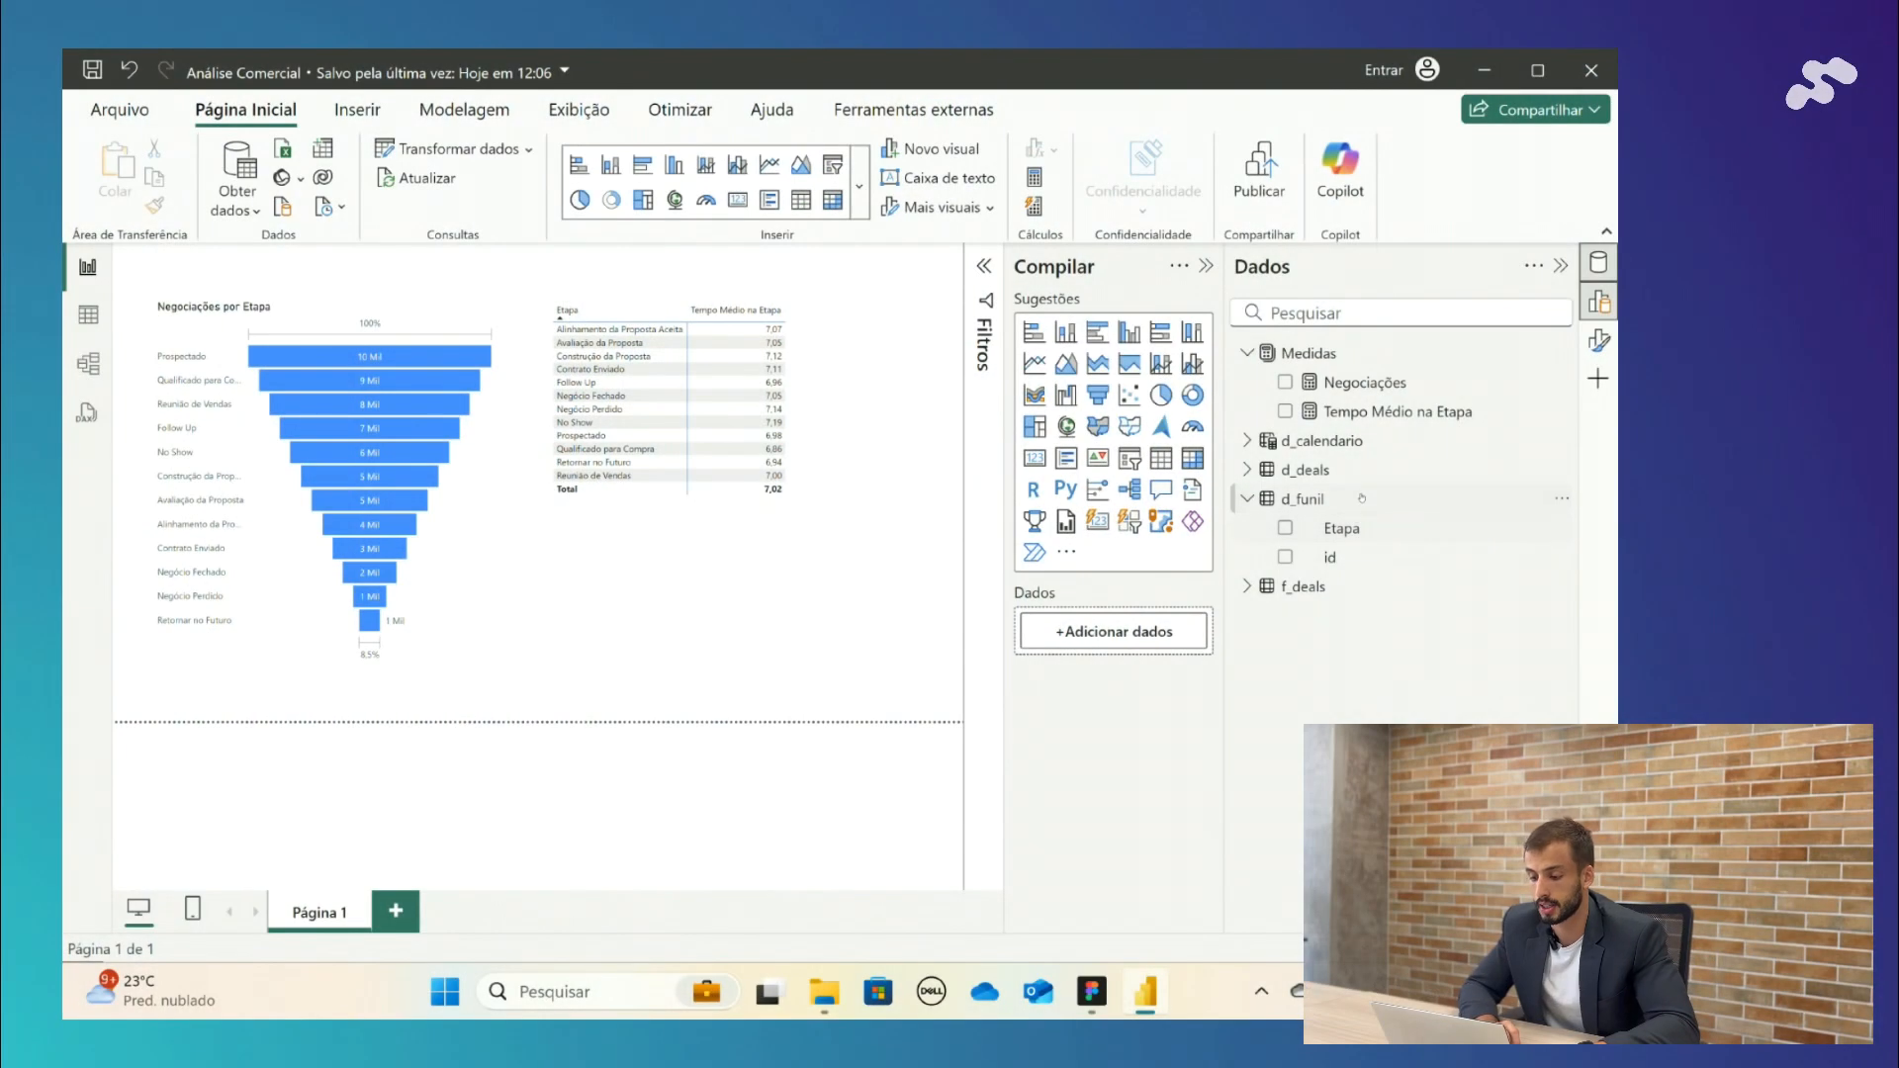
# - Set the Etapa column of the d_funil table to sort by the id column
pyautogui.click(1362, 499)
pyautogui.click(1355, 529)
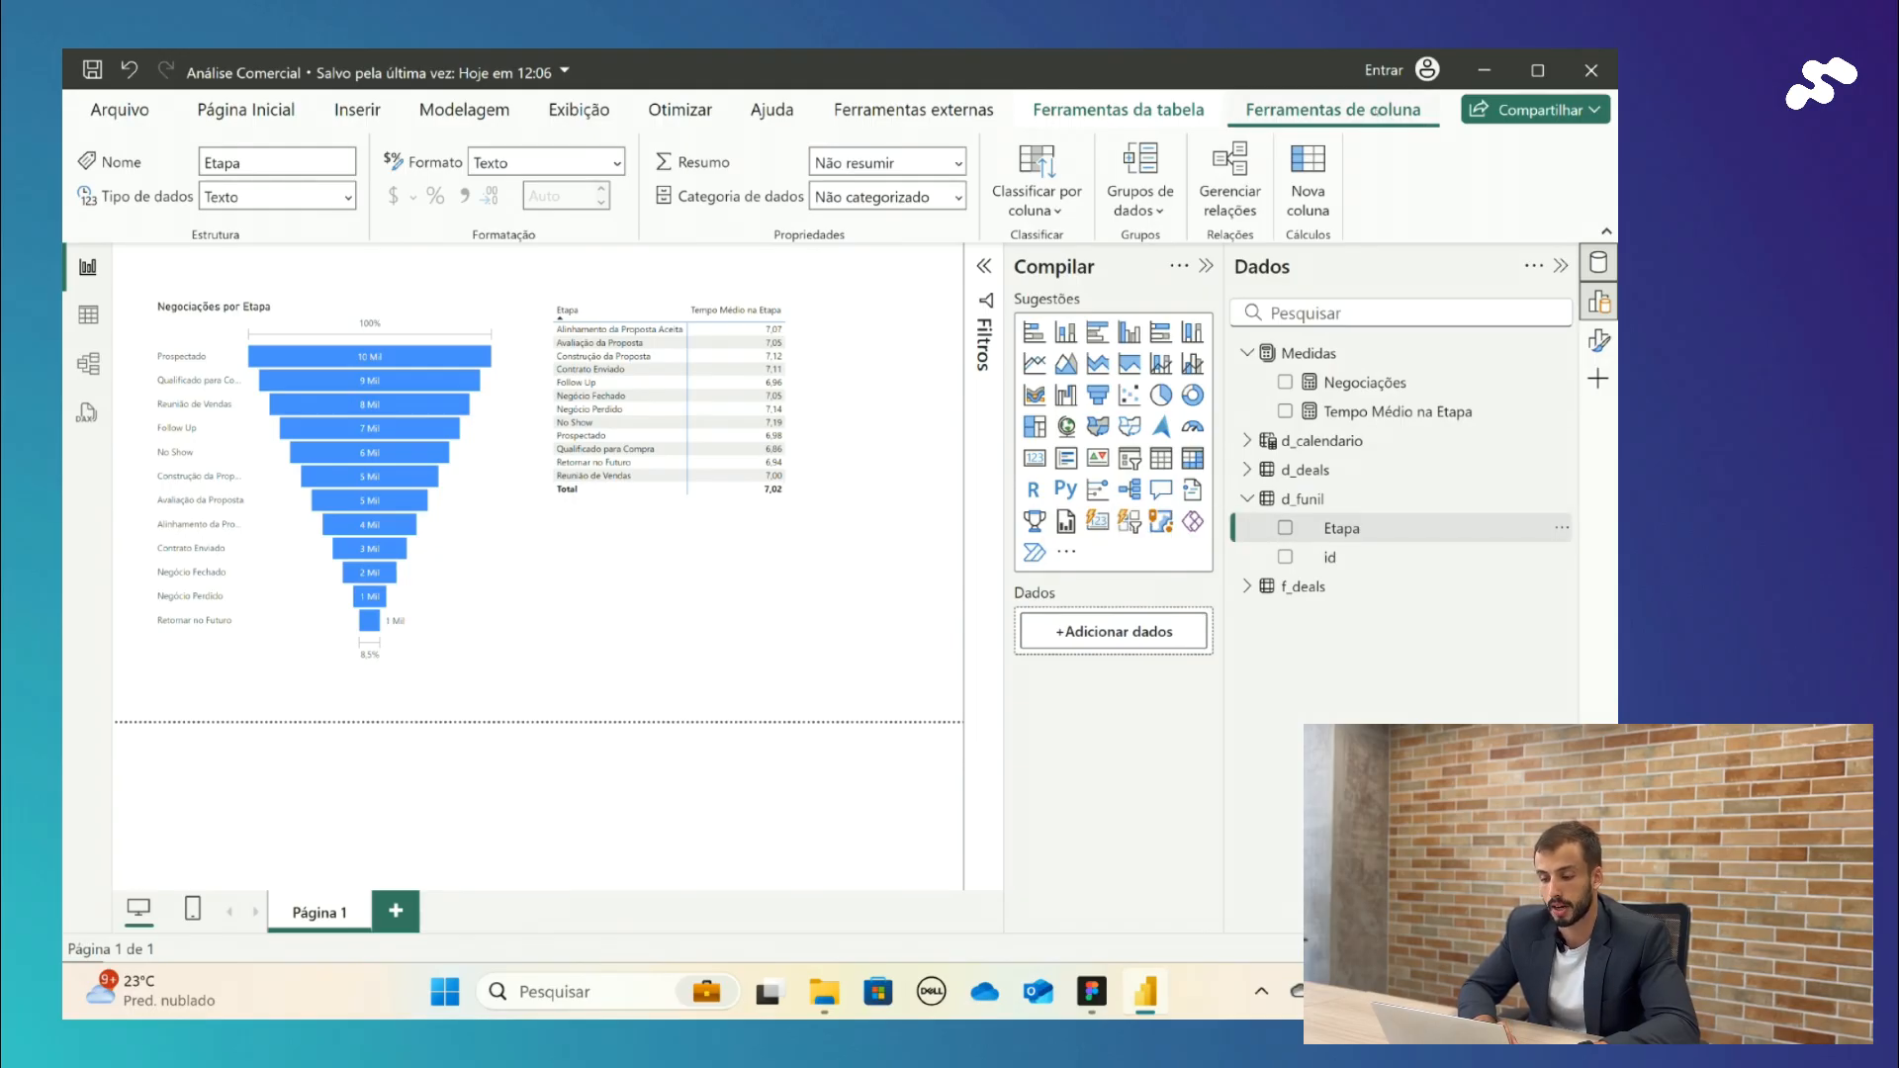
pyautogui.click(1058, 208)
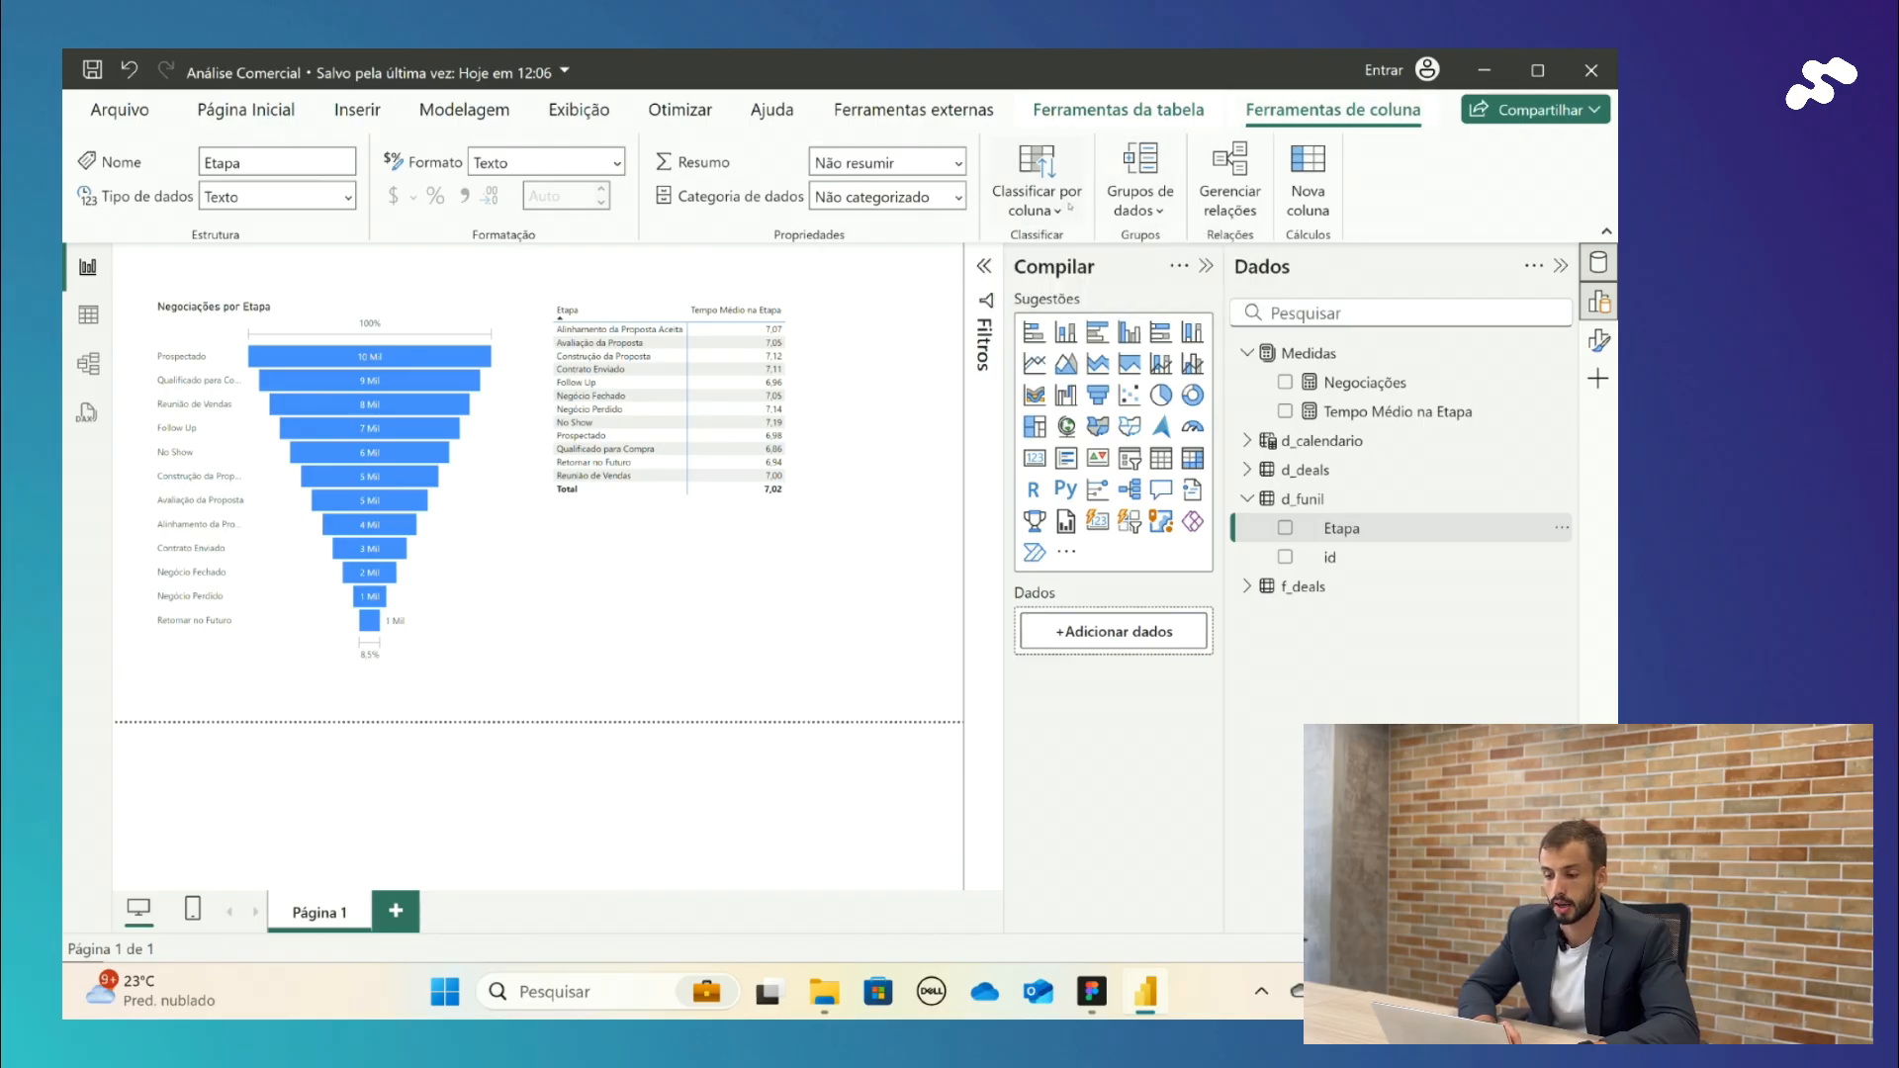
pyautogui.click(1036, 288)
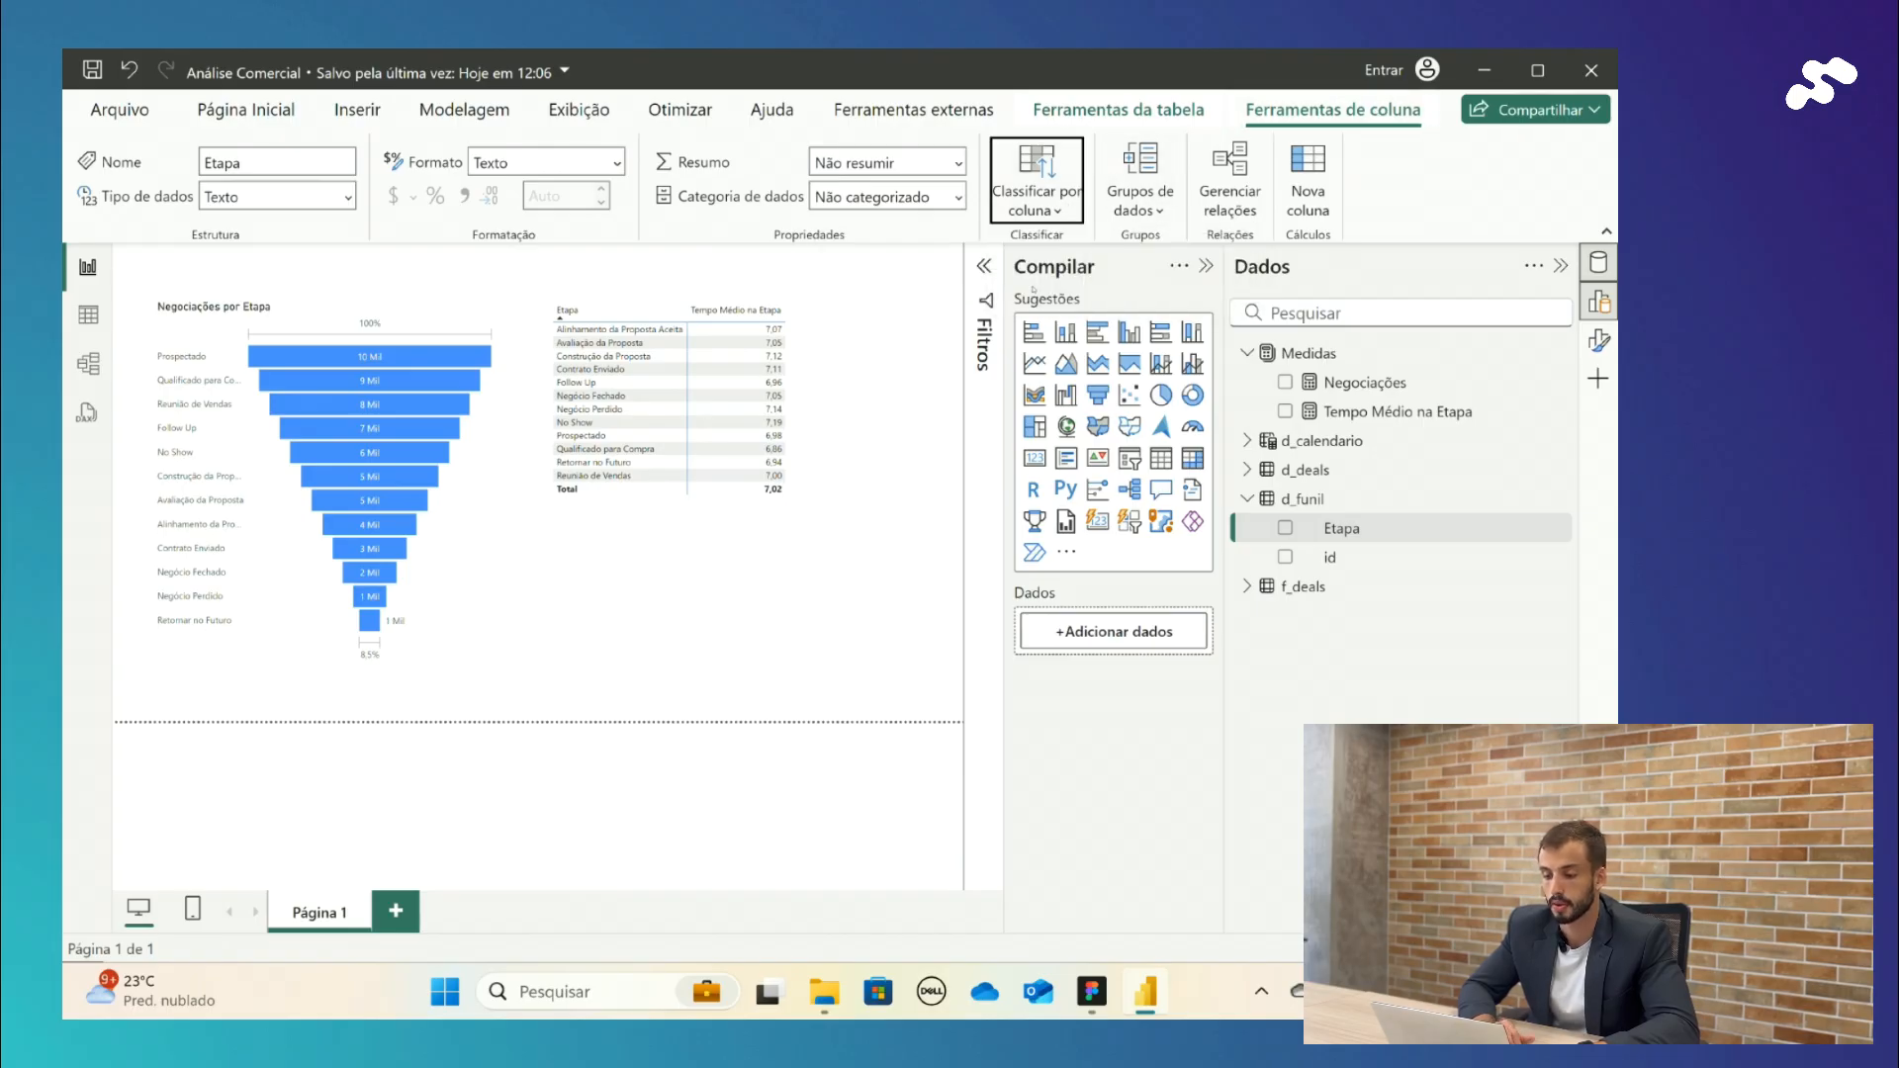